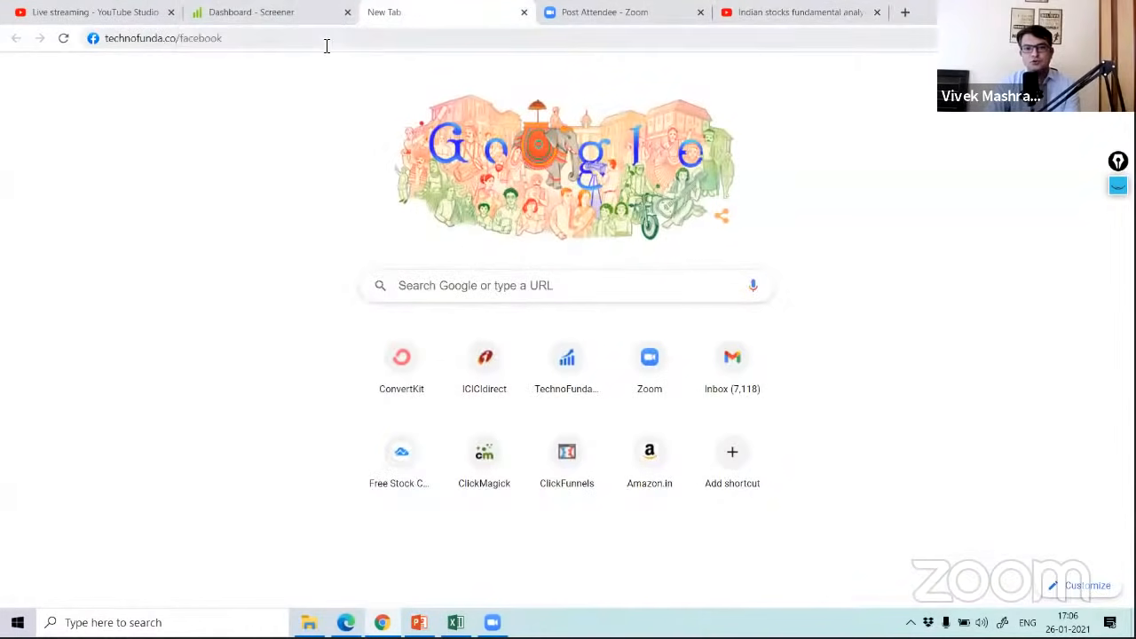
{"action": "left_click", "coordinate": [287, 13]}
{"action": "left_click", "coordinate": [266, 38]}
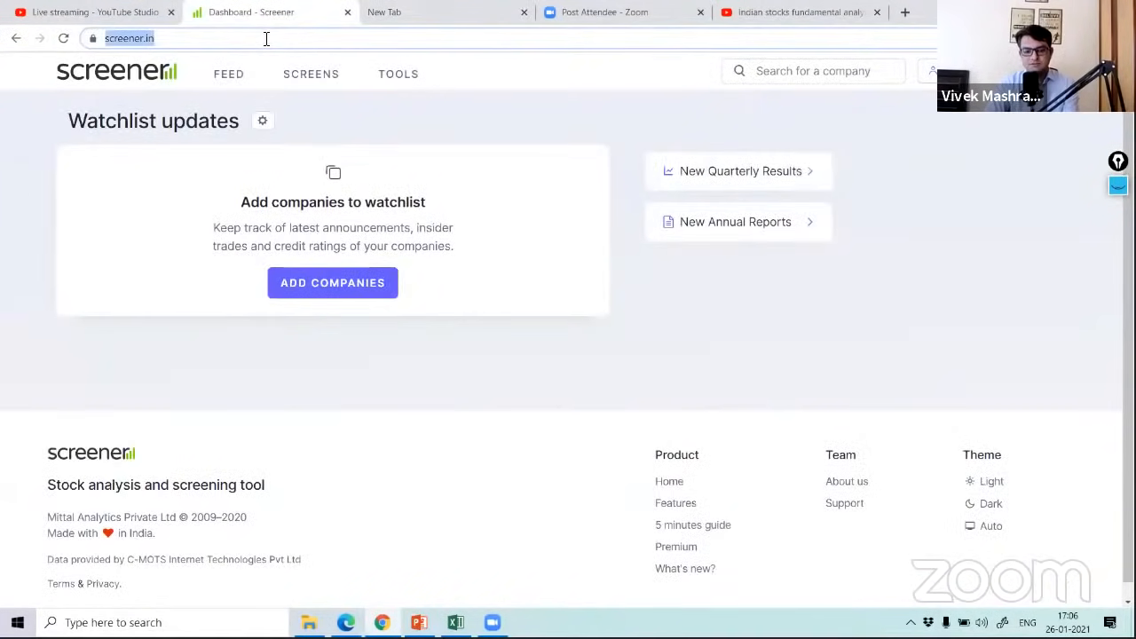
{"action": "type", "text": "https://www.screener.in/excel/"}
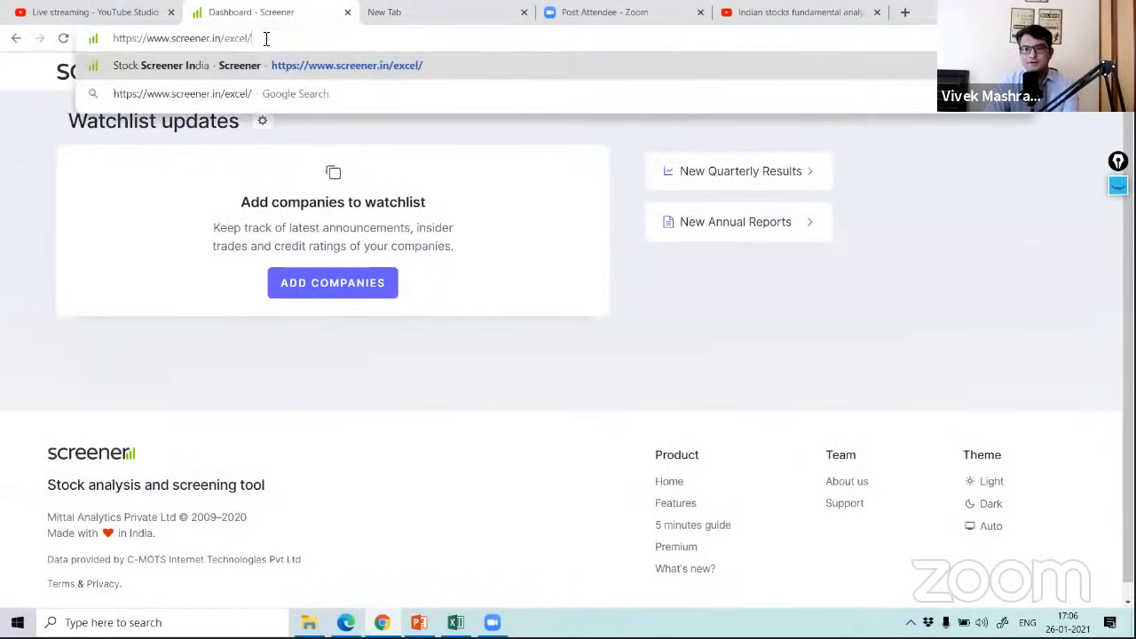
{"action": "key", "text": "Return"}
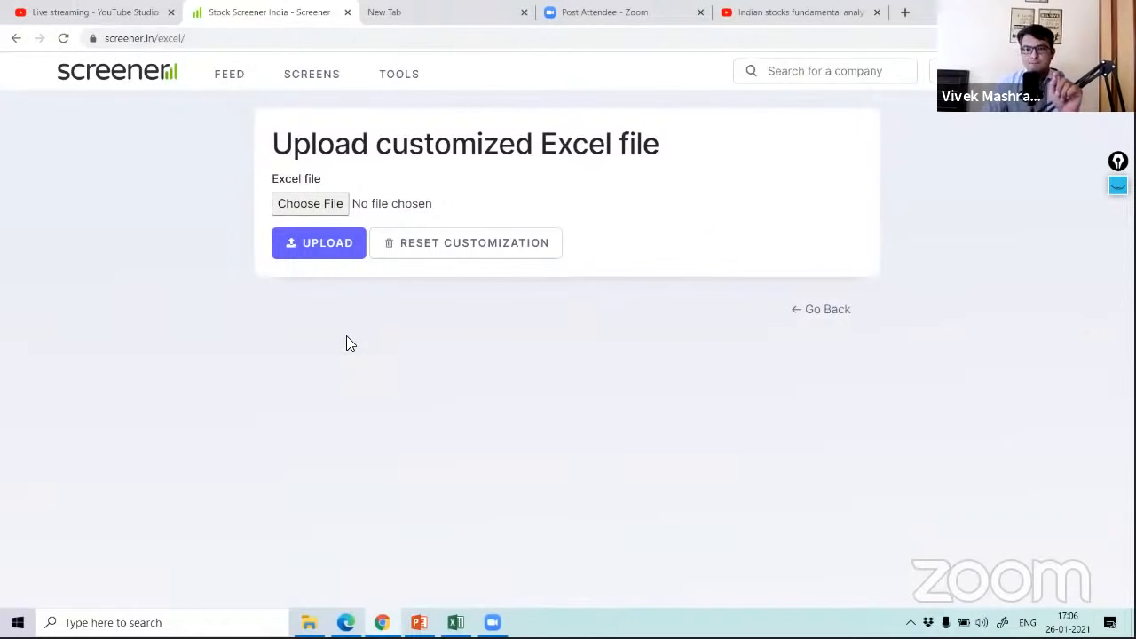
Step: Upload "TechnoFunda Investing Screener Excel Template_vF" from the Desktop as the customized Excel file
{"action": "left_click", "coordinate": [310, 203]}
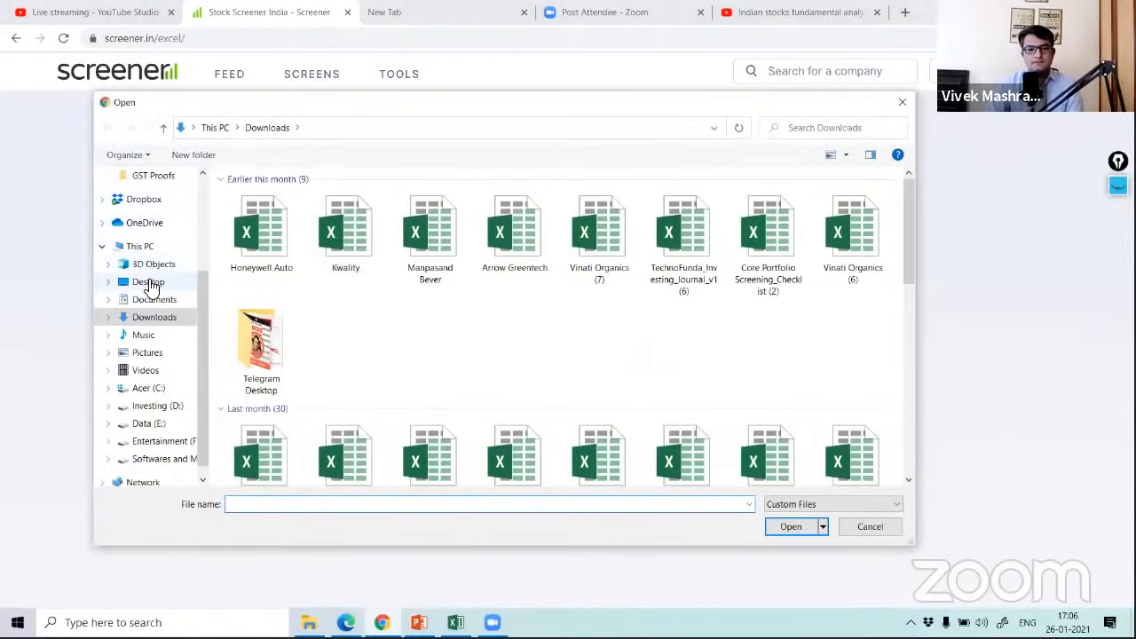
{"action": "left_click", "coordinate": [149, 284]}
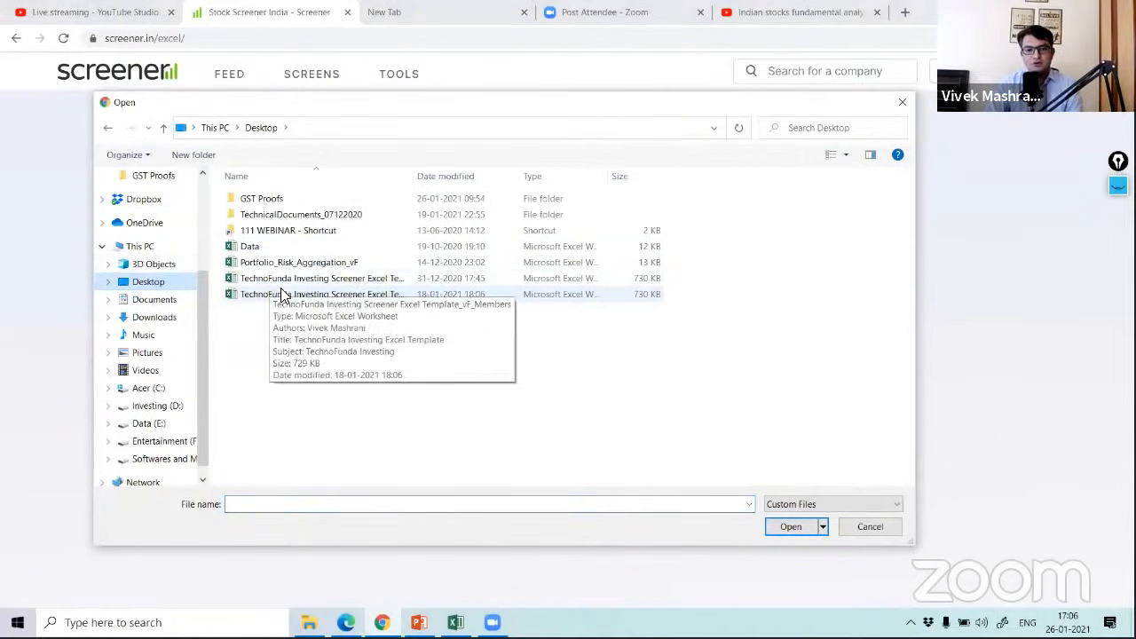
{"action": "left_click_drag", "start_coordinate": [413, 177], "coordinate": [535, 180]}
{"action": "left_click", "coordinate": [382, 278]}
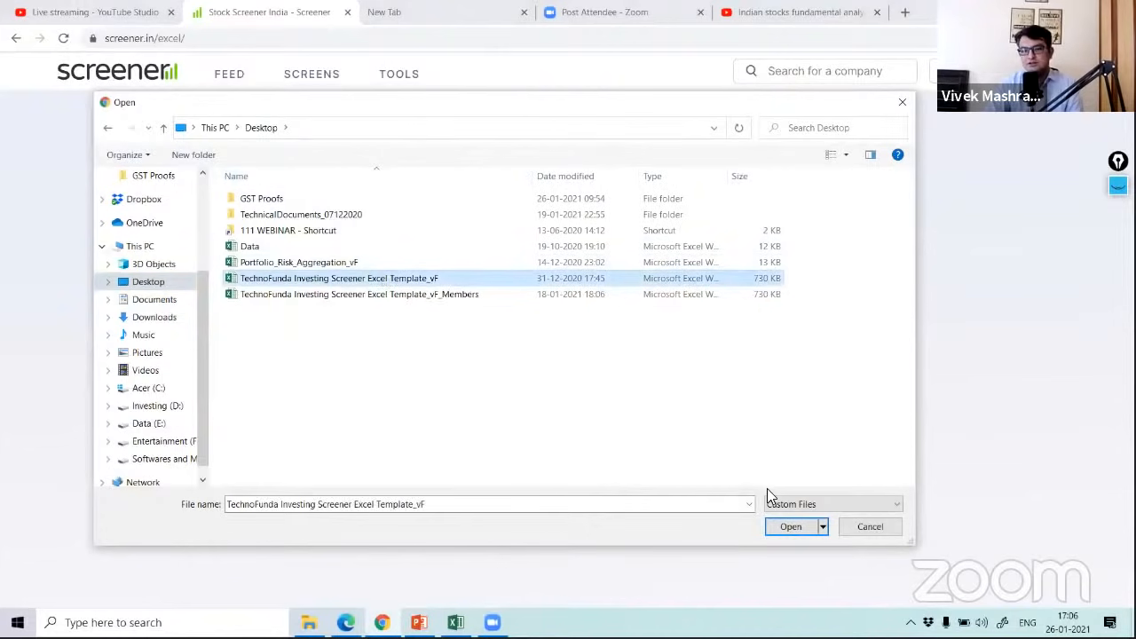
{"action": "left_click", "coordinate": [786, 526]}
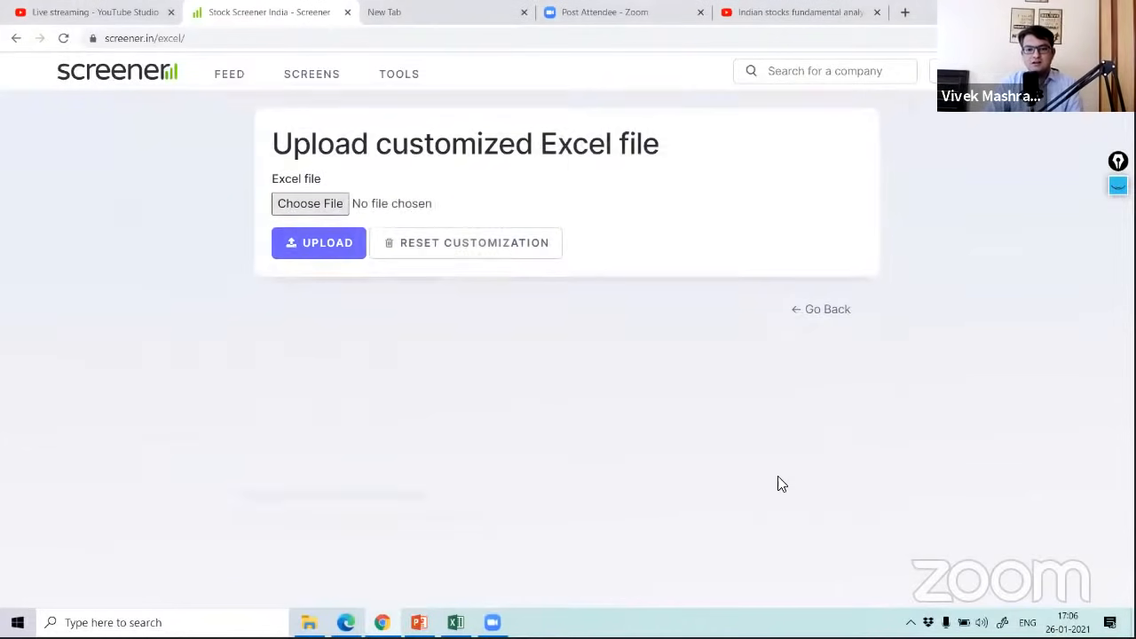
{"action": "left_click", "coordinate": [328, 253]}
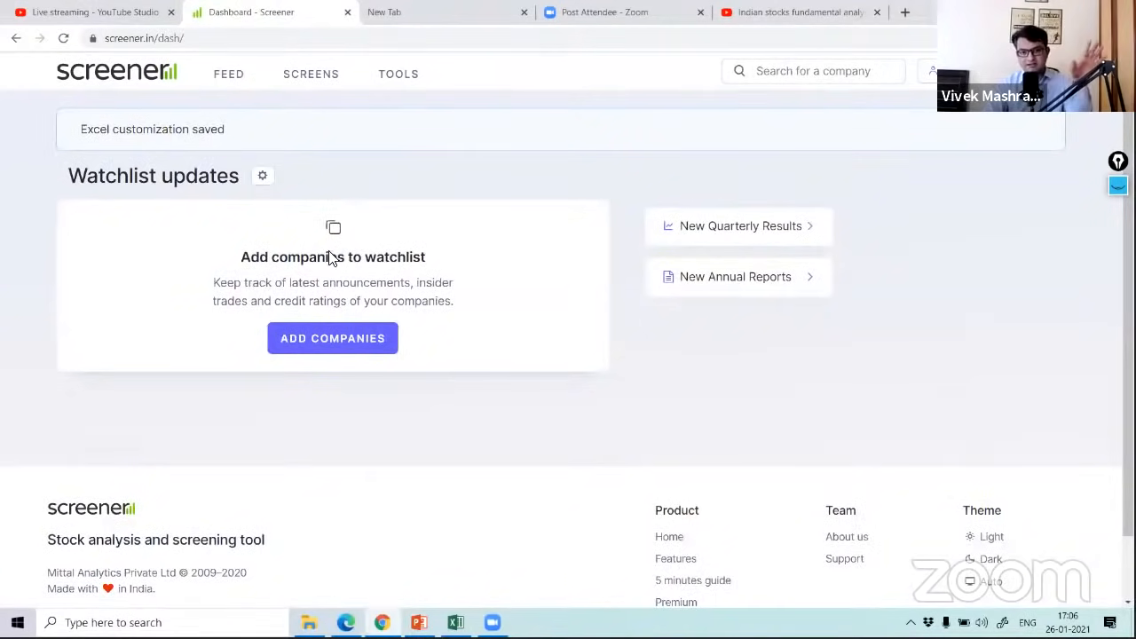
{"action": "left_click_drag", "start_coordinate": [82, 131], "coordinate": [237, 133]}
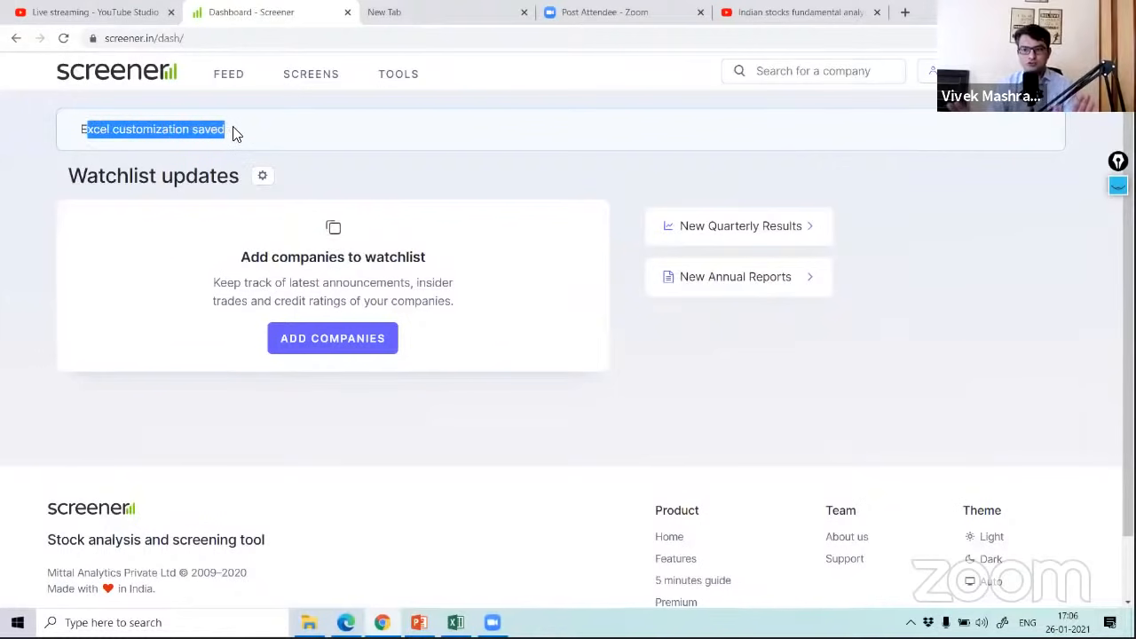
Step: Return to the Screener home dashboard
{"action": "left_click", "coordinate": [160, 80]}
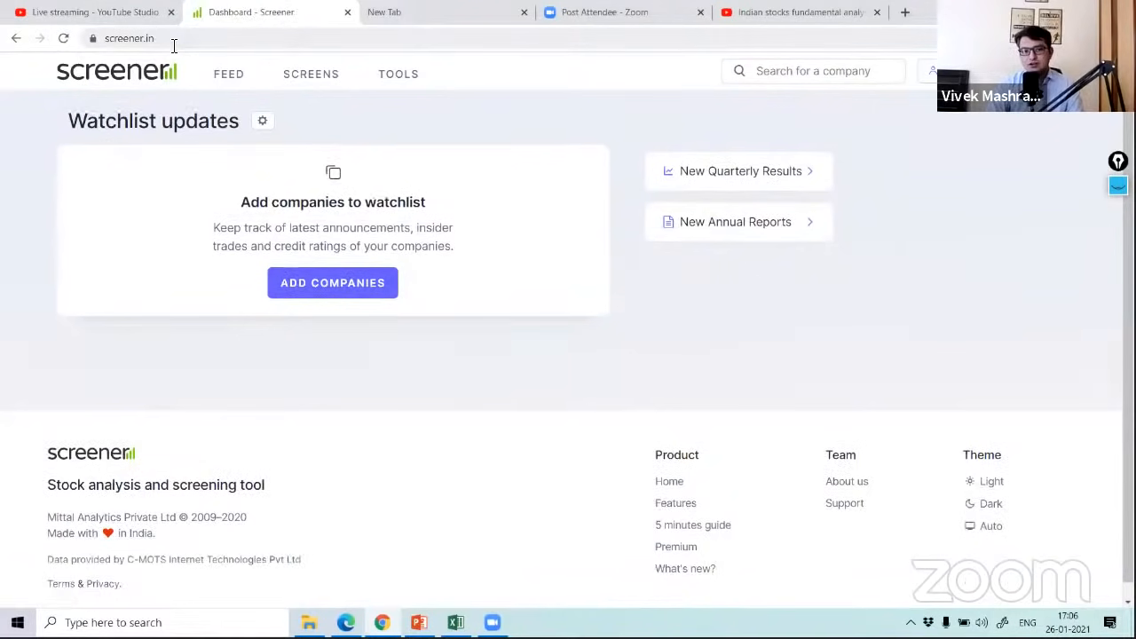
{"action": "left_click", "coordinate": [174, 43]}
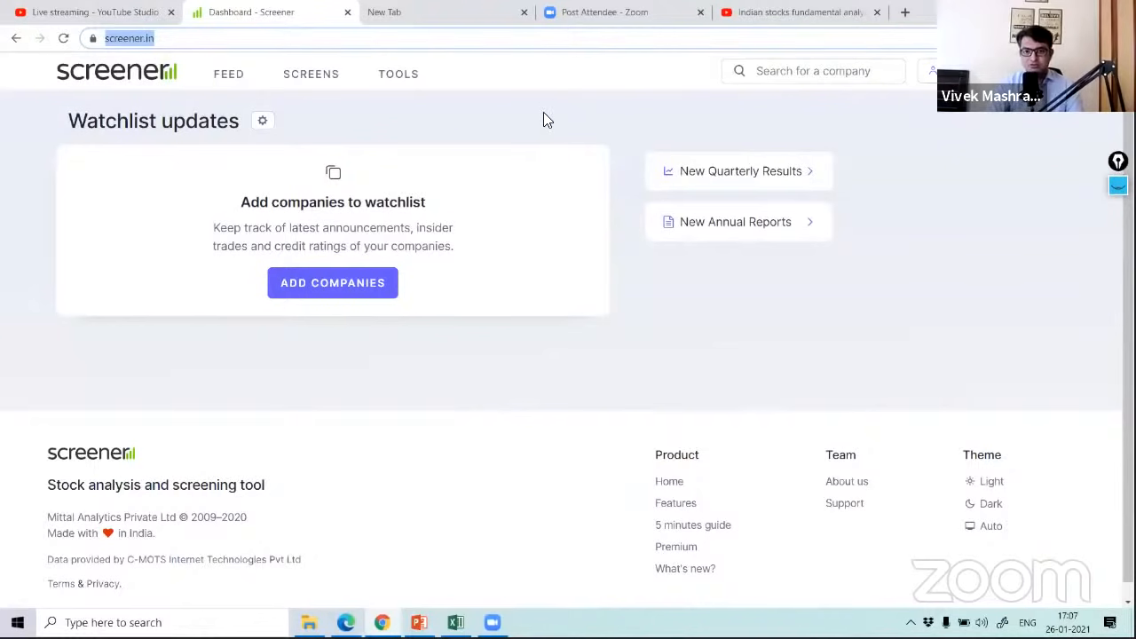
{"action": "left_click", "coordinate": [506, 132]}
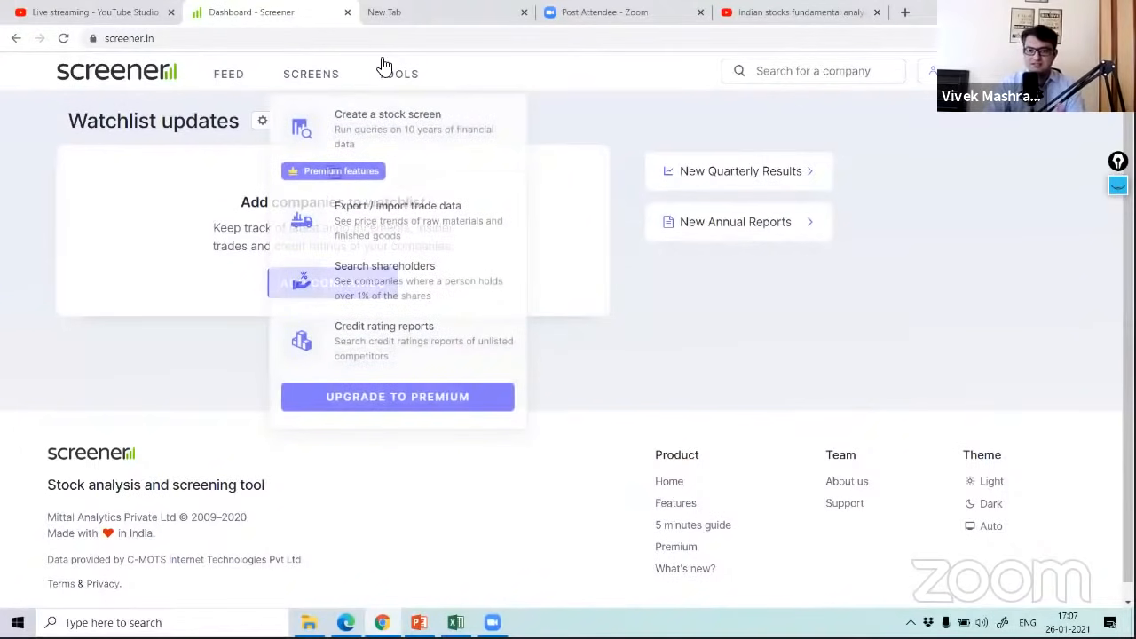
Step: Search for the company "vinati or" and open the Vinati Organics Ltd page
{"action": "left_click", "coordinate": [825, 70]}
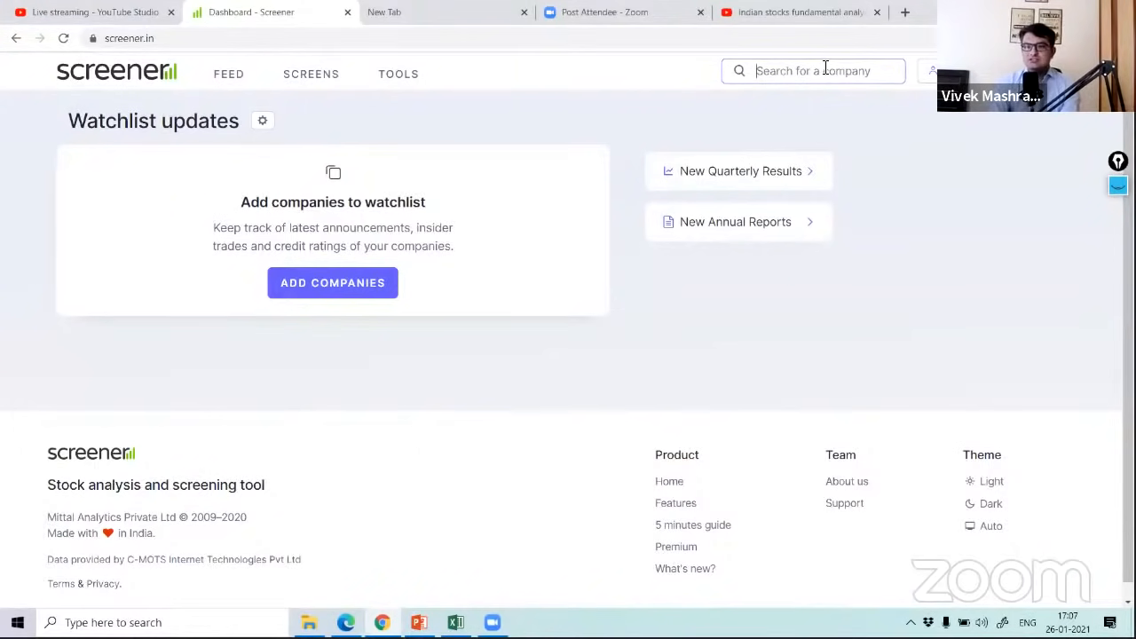
{"action": "type", "text": "vinati"}
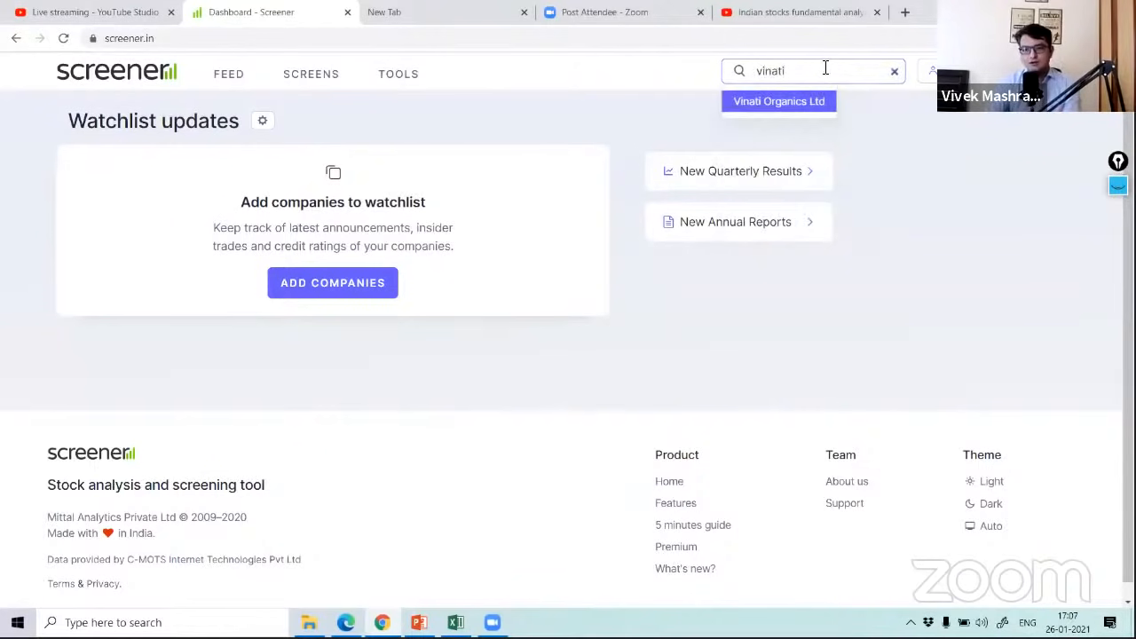
{"action": "left_click", "coordinate": [758, 108]}
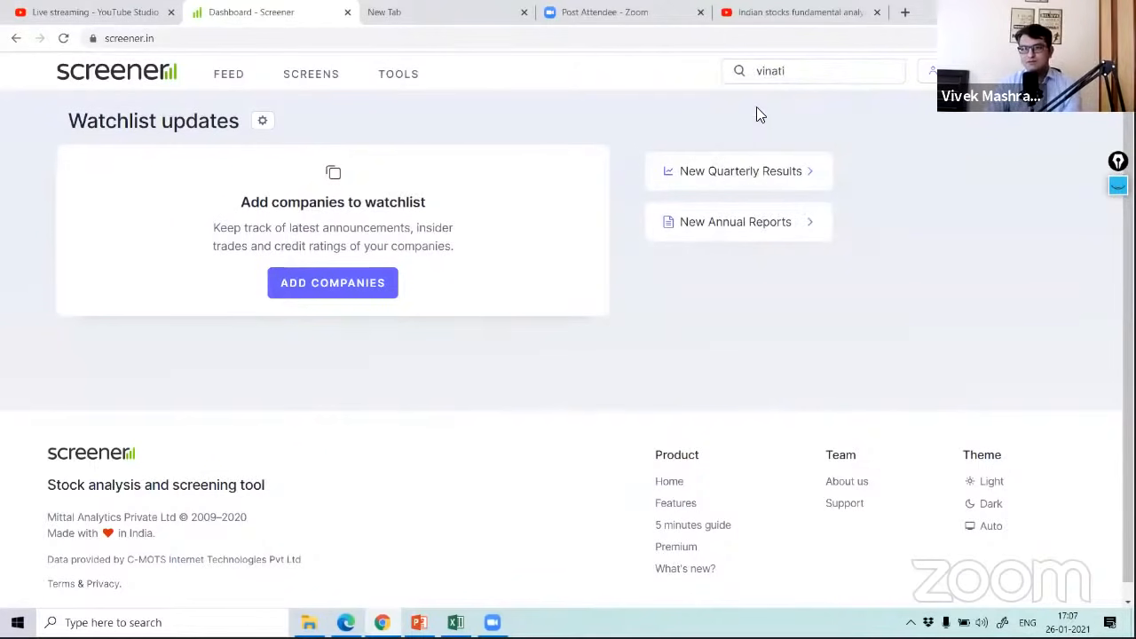
{"action": "left_click", "coordinate": [803, 80]}
{"action": "type", "text": "or"}
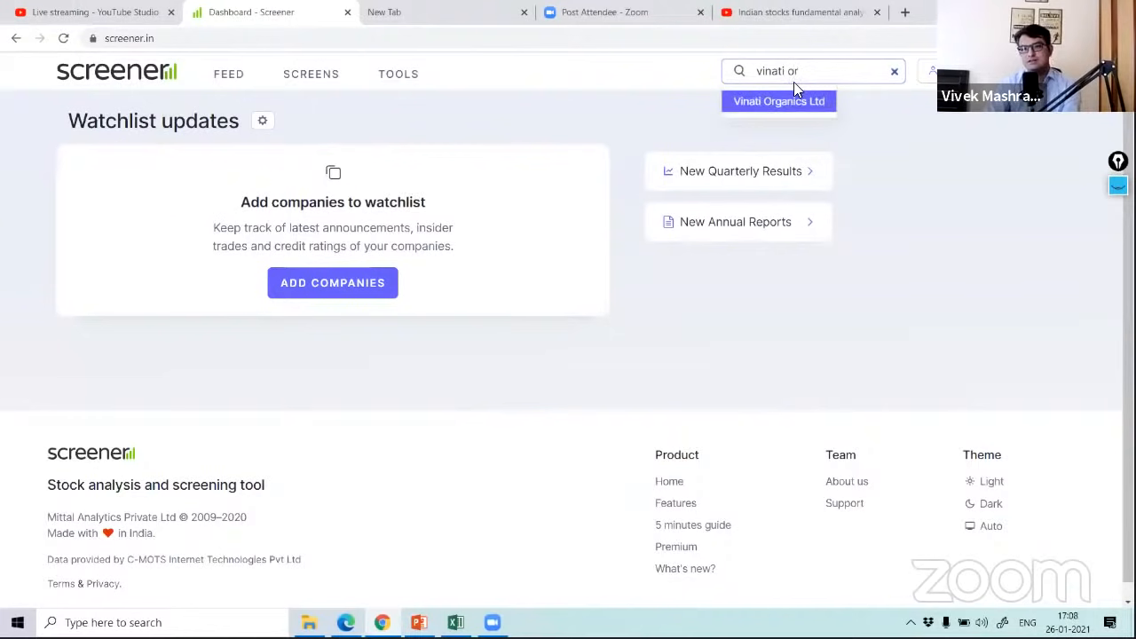
{"action": "left_click", "coordinate": [781, 101]}
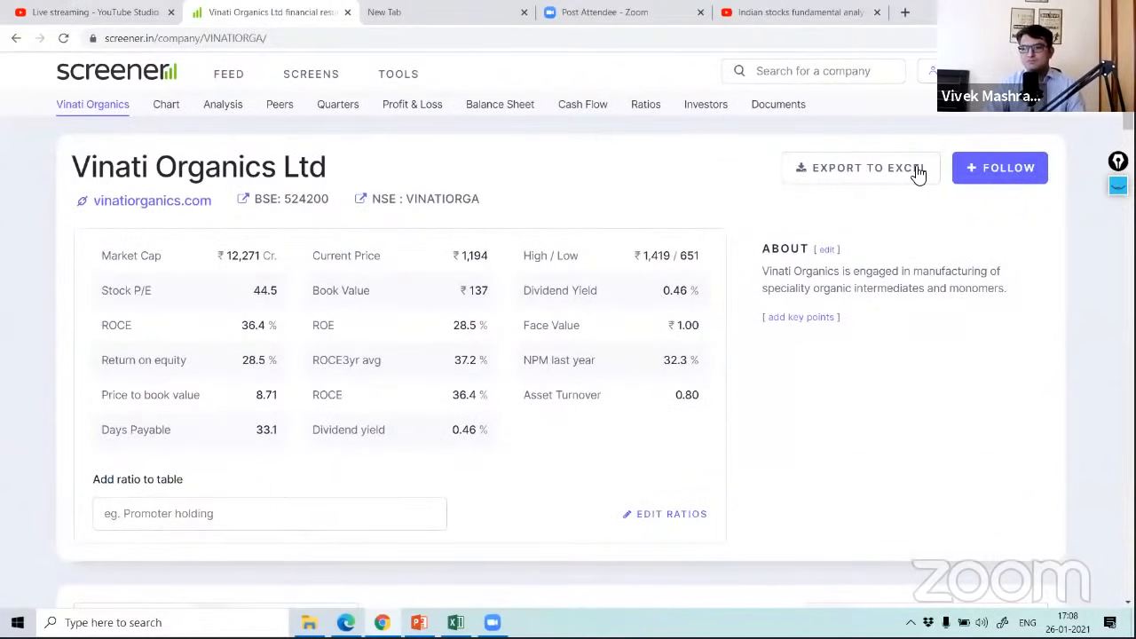
Step: Export the Vinati Organics data to Excel and open the downloaded Vinati Organics (8).xlsx
{"action": "left_click_drag", "start_coordinate": [1128, 96], "coordinate": [1128, 96]}
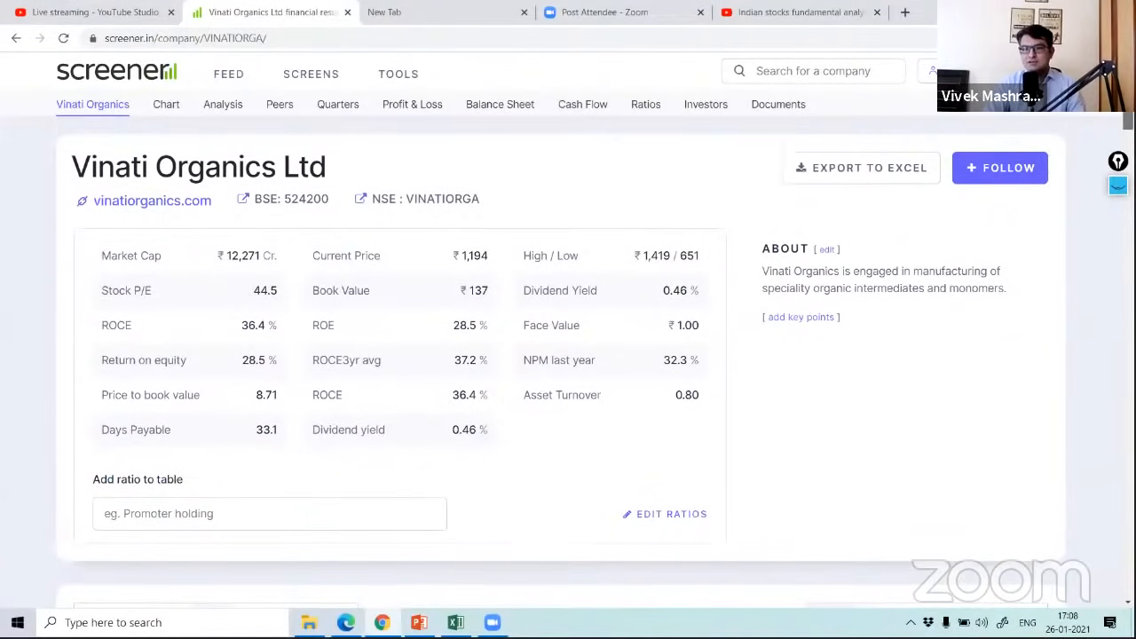
{"action": "left_click", "coordinate": [839, 182]}
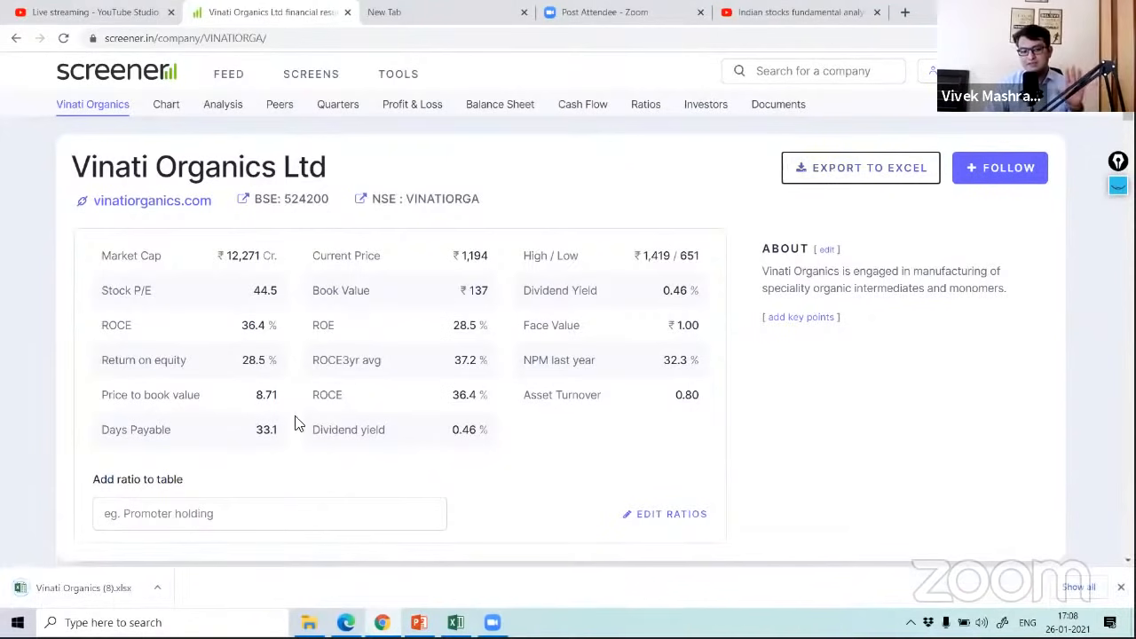
{"action": "left_click", "coordinate": [79, 602]}
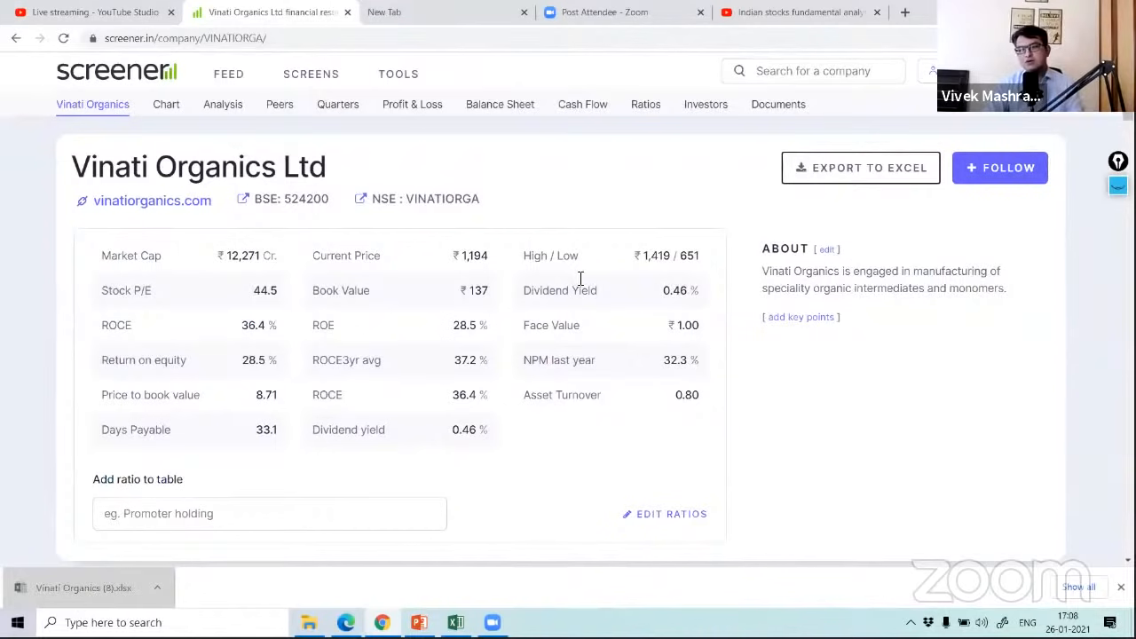
{"action": "scroll", "coordinate": [1125, 124], "scroll_direction": "down", "scroll_amount": 10}
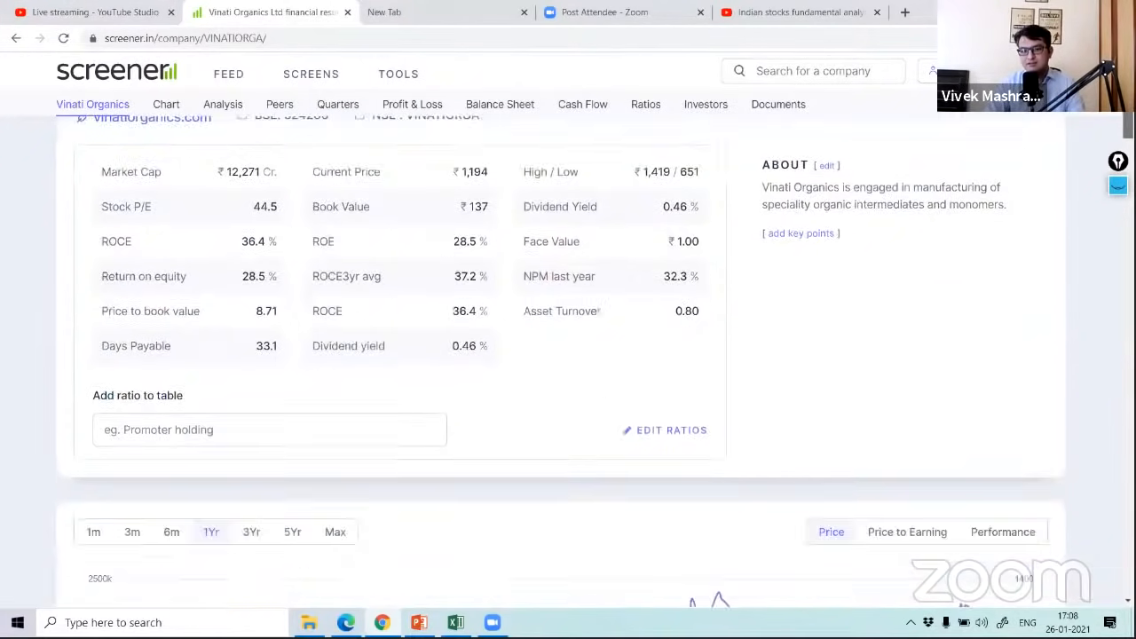
{"action": "scroll", "coordinate": [568, 355], "scroll_direction": "down", "scroll_amount": 15}
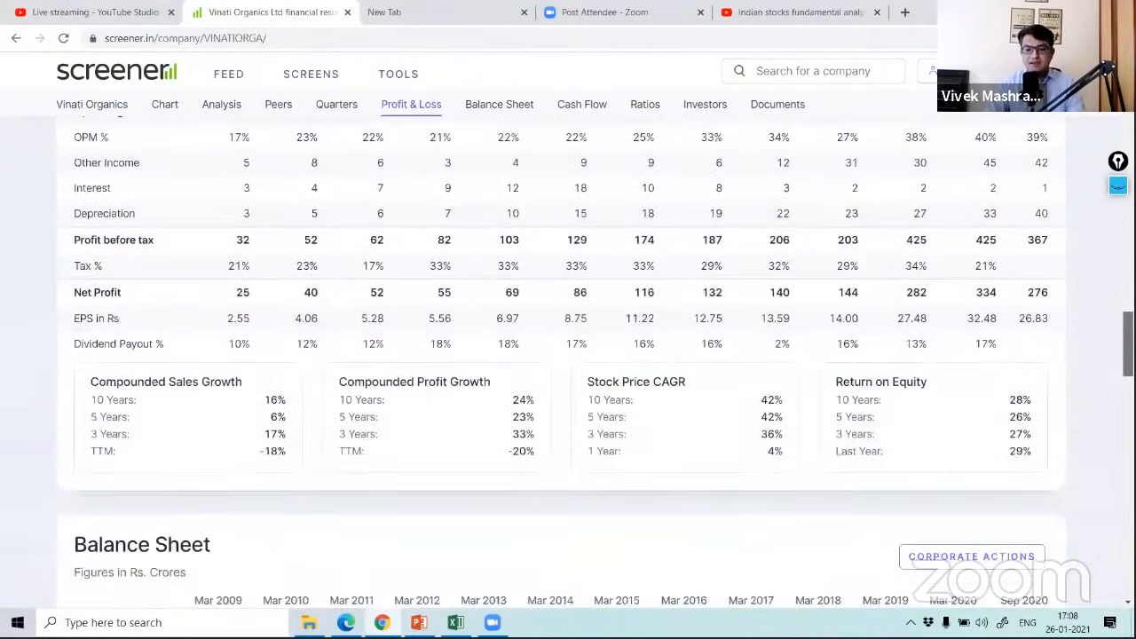
{"action": "scroll", "coordinate": [568, 355], "scroll_direction": "up", "scroll_amount": 15}
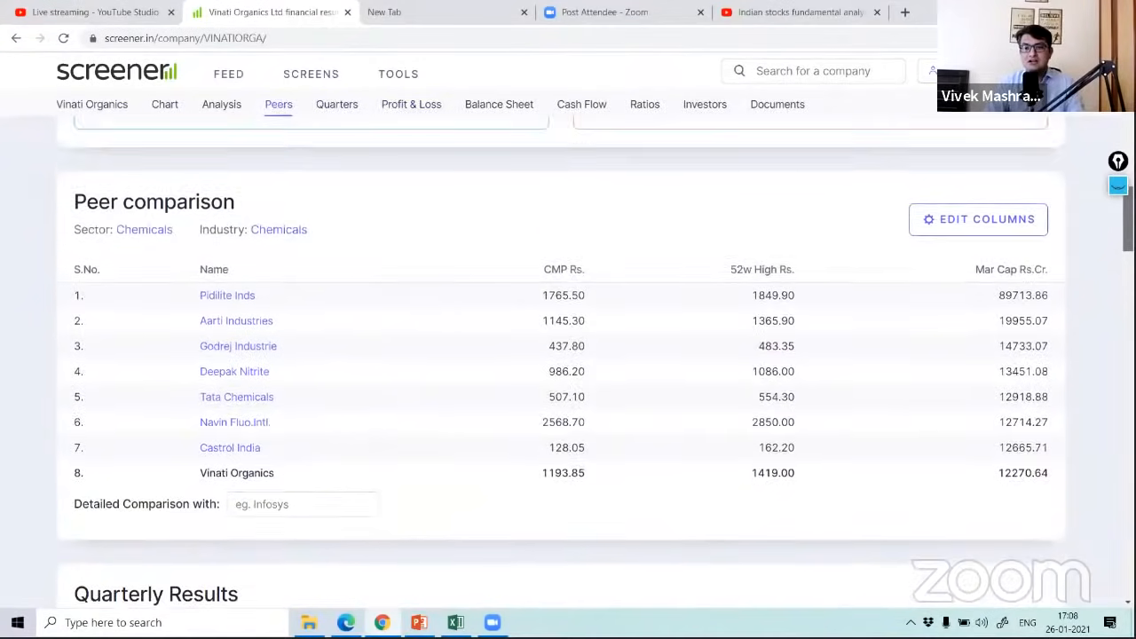
{"action": "scroll", "coordinate": [568, 355], "scroll_direction": "up", "scroll_amount": 4}
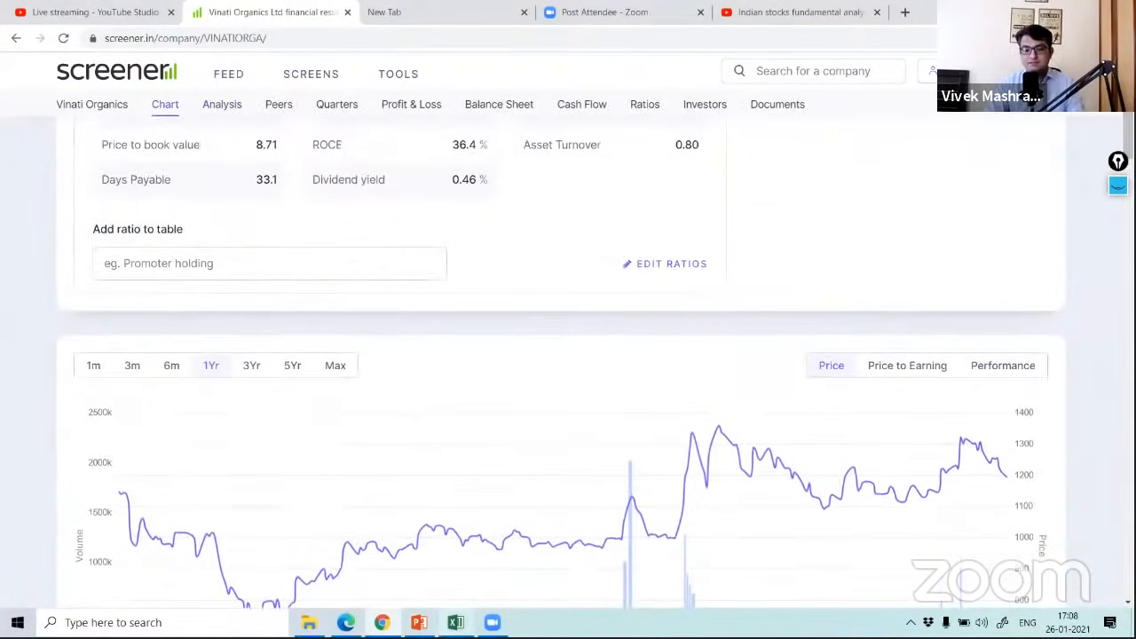
Step: Switch to the exported Vinati Organics (8) workbook in Excel and review the steps on its Instructions sheet
{"action": "key", "text": "alt+Tab"}
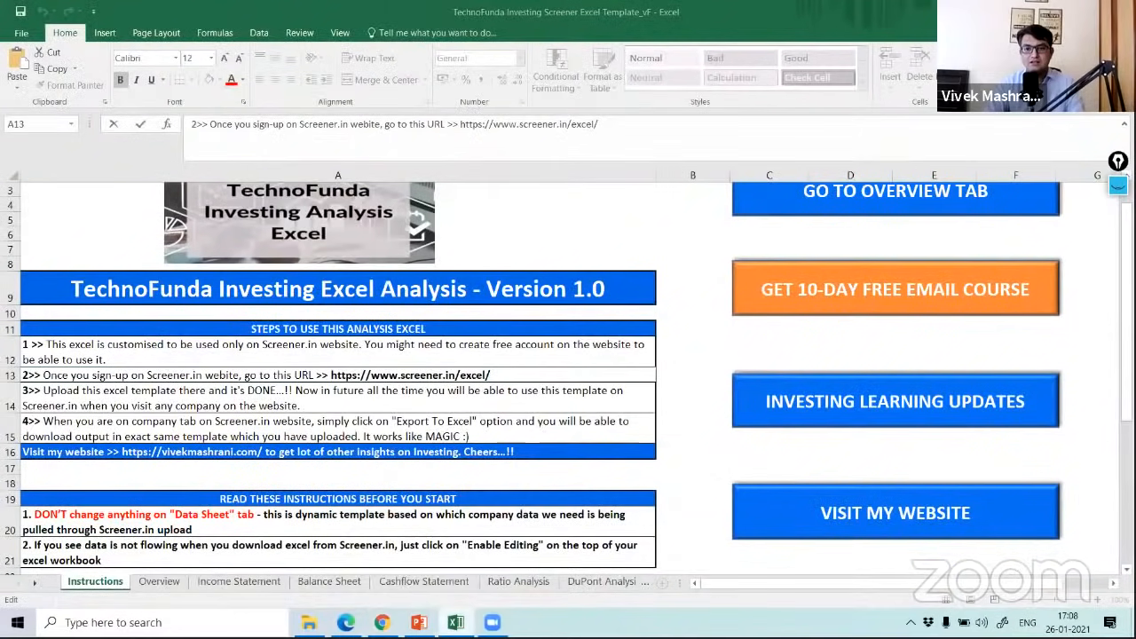
{"action": "key", "text": "alt+Tab"}
{"action": "key", "text": "alt+Tab"}
{"action": "key", "text": "alt+Tab"}
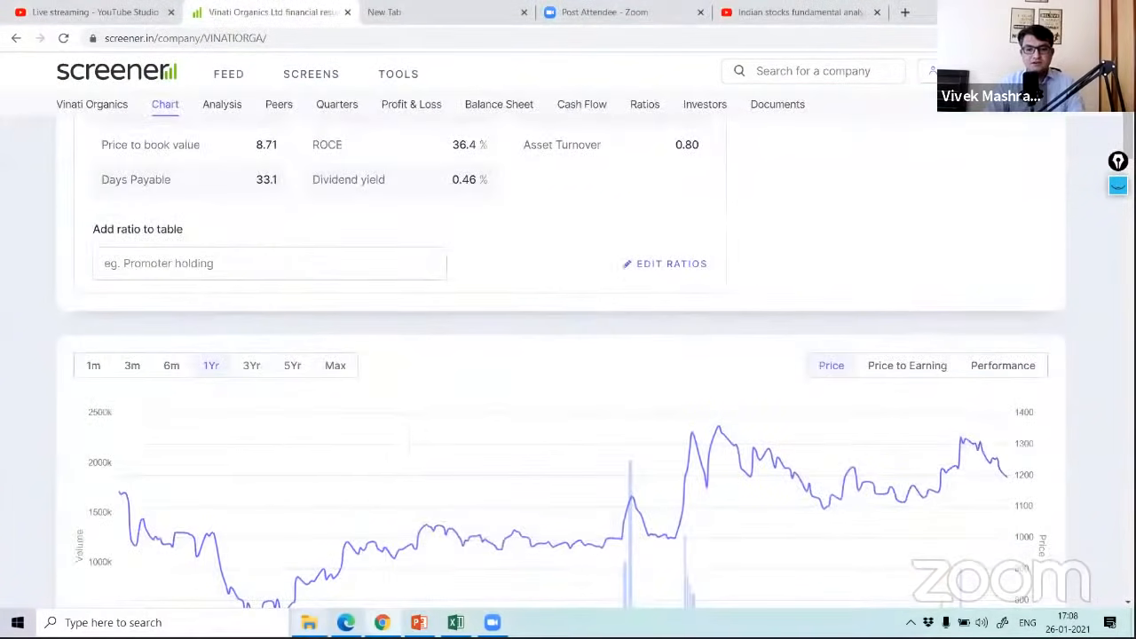
{"action": "left_click", "coordinate": [309, 622]}
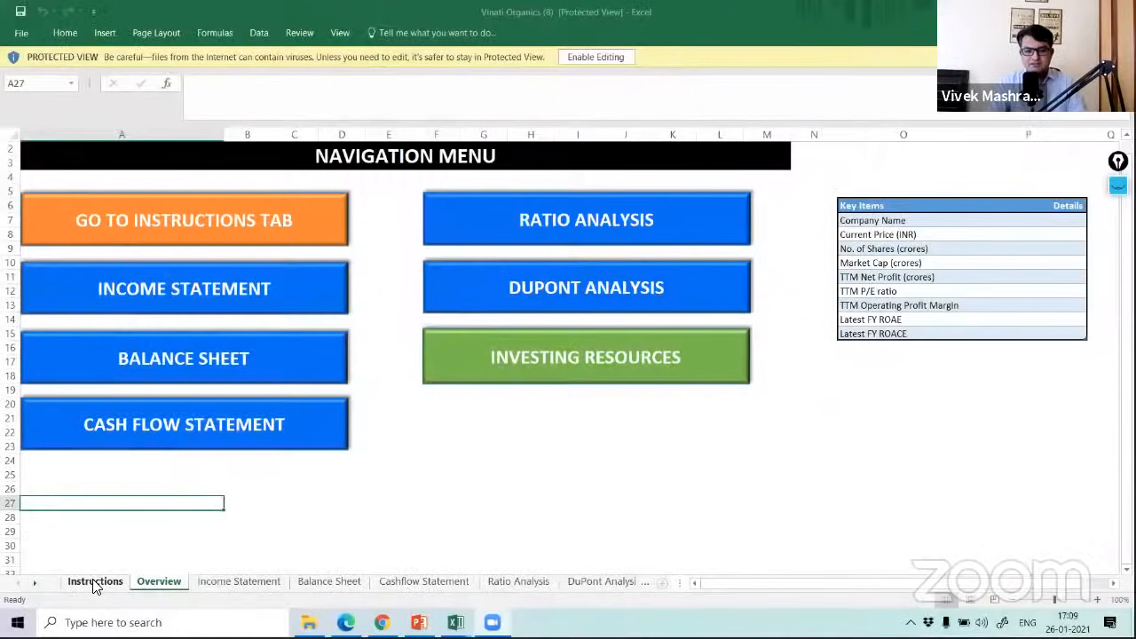
{"action": "left_click", "coordinate": [95, 582]}
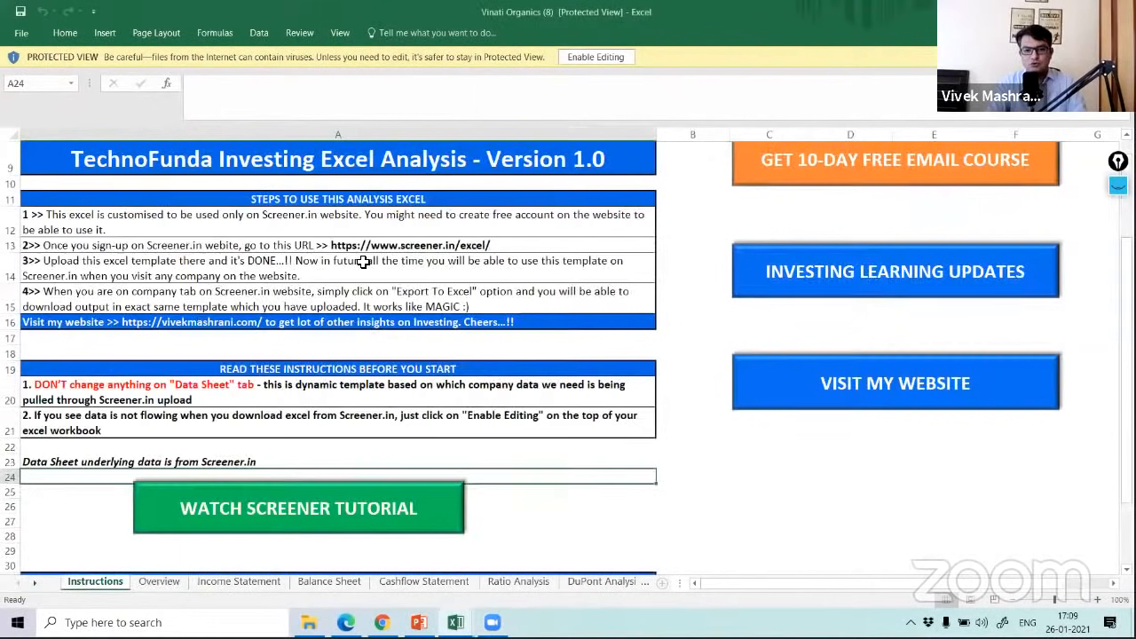
{"action": "left_click", "coordinate": [481, 250]}
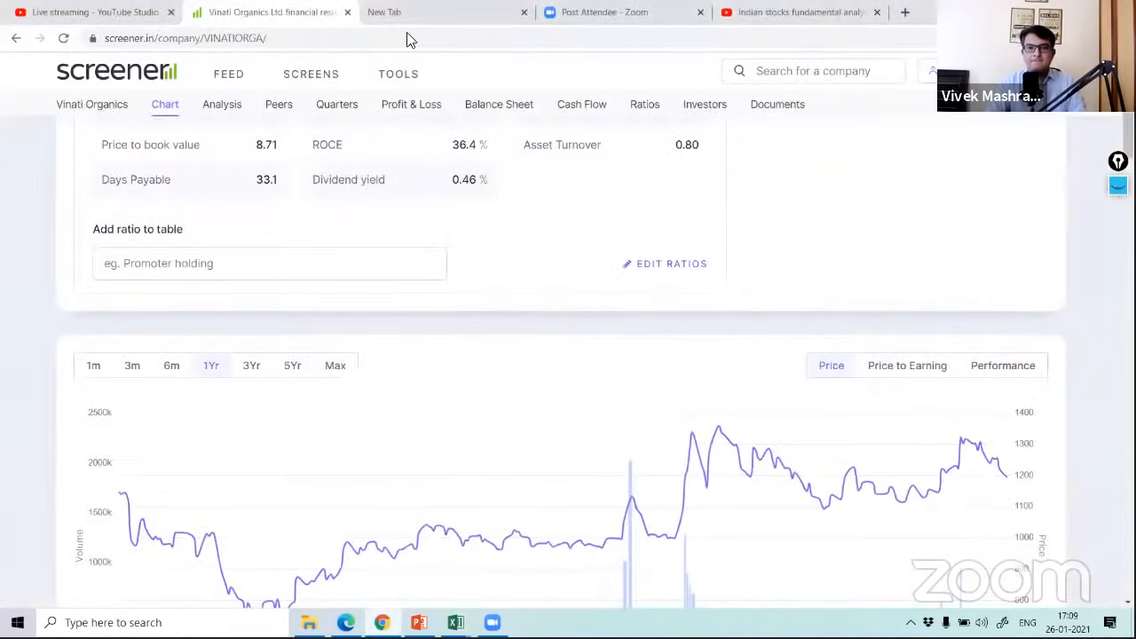
{"action": "left_click", "coordinate": [322, 35]}
{"action": "type", "text": "https://www.screener.in/excel/"}
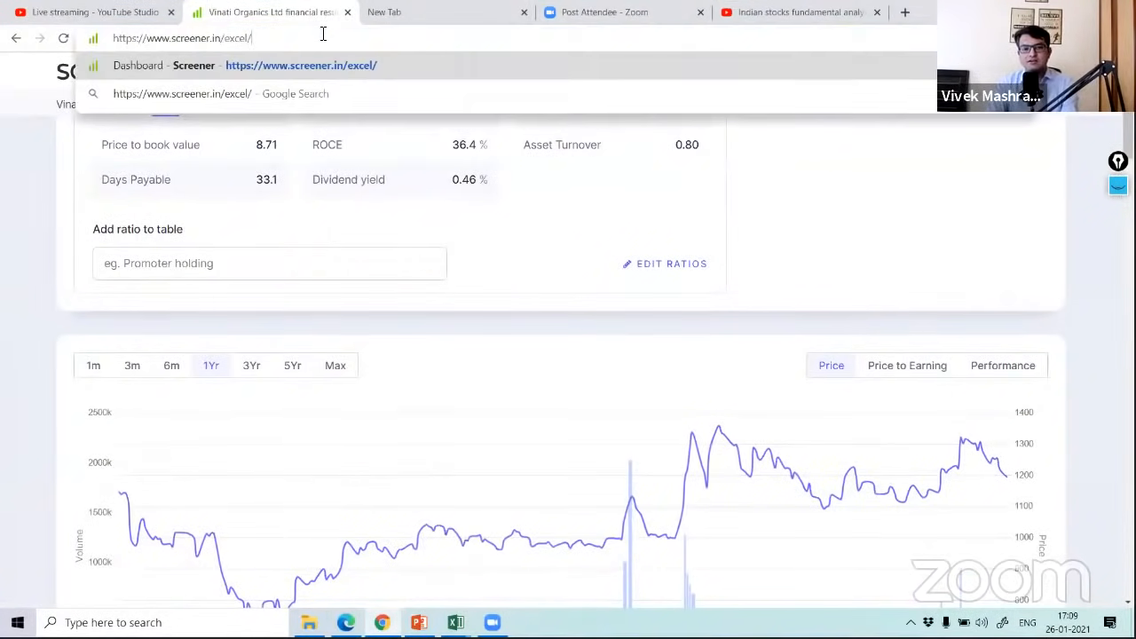
{"action": "key", "text": "Return"}
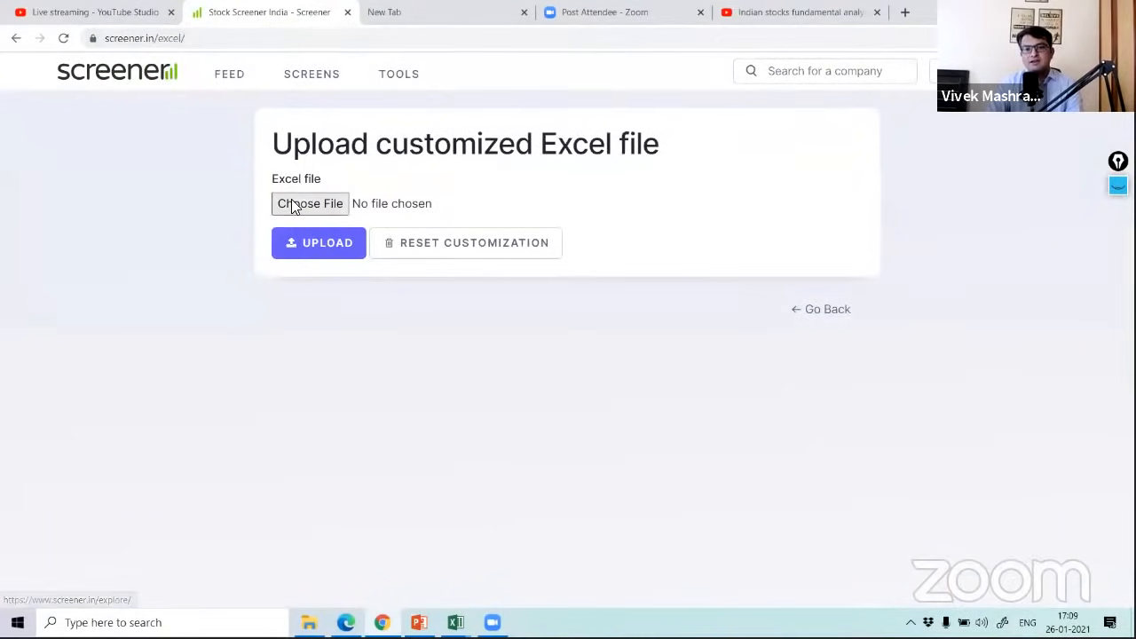
Step: Bring up the file chooser for the Excel upload and dismiss it without selecting a file
{"action": "left_click", "coordinate": [300, 203]}
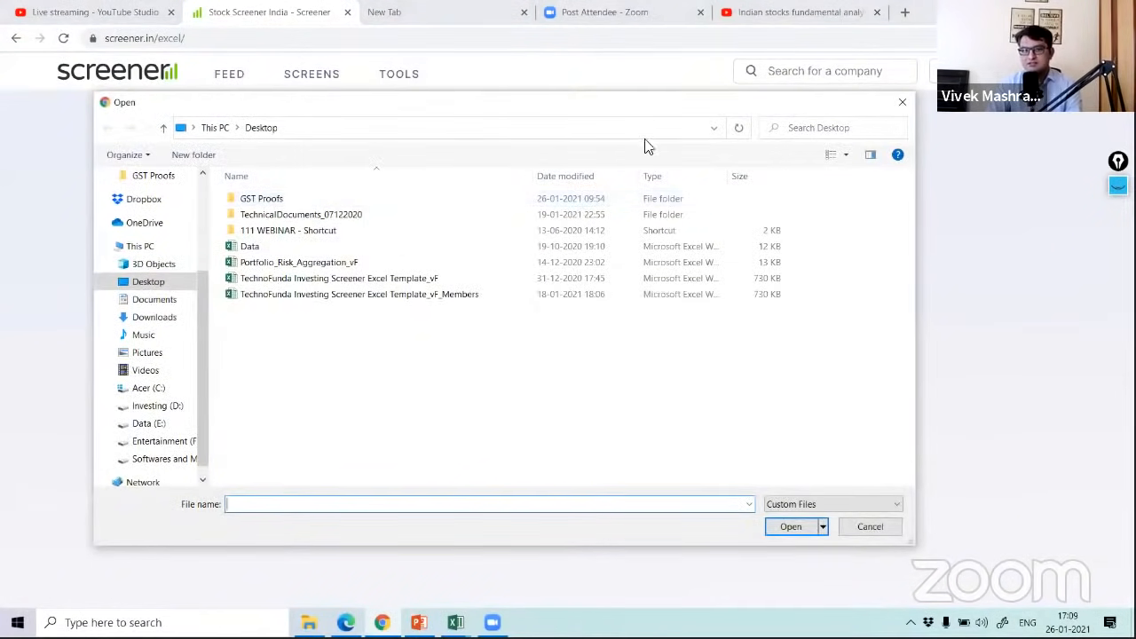
{"action": "left_click_drag", "start_coordinate": [680, 108], "coordinate": [639, 134]}
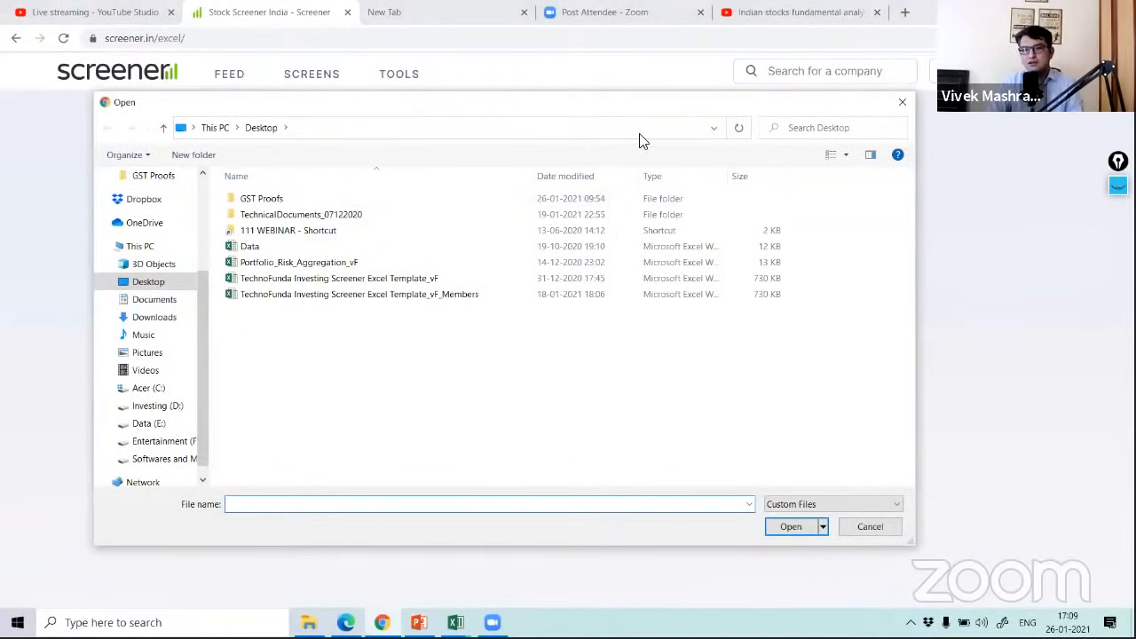
{"action": "left_click_drag", "start_coordinate": [727, 130], "coordinate": [653, 153]}
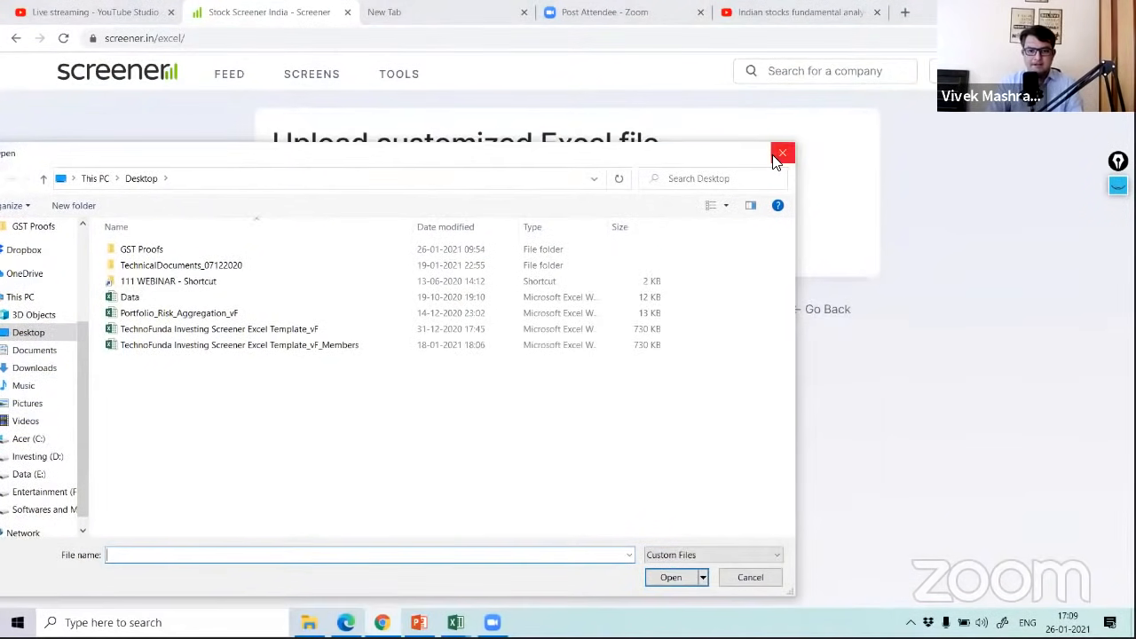
{"action": "left_click", "coordinate": [781, 154]}
Step: Enter the template address technofunda.co/excel in the blank browser tab
{"action": "left_click", "coordinate": [434, 18]}
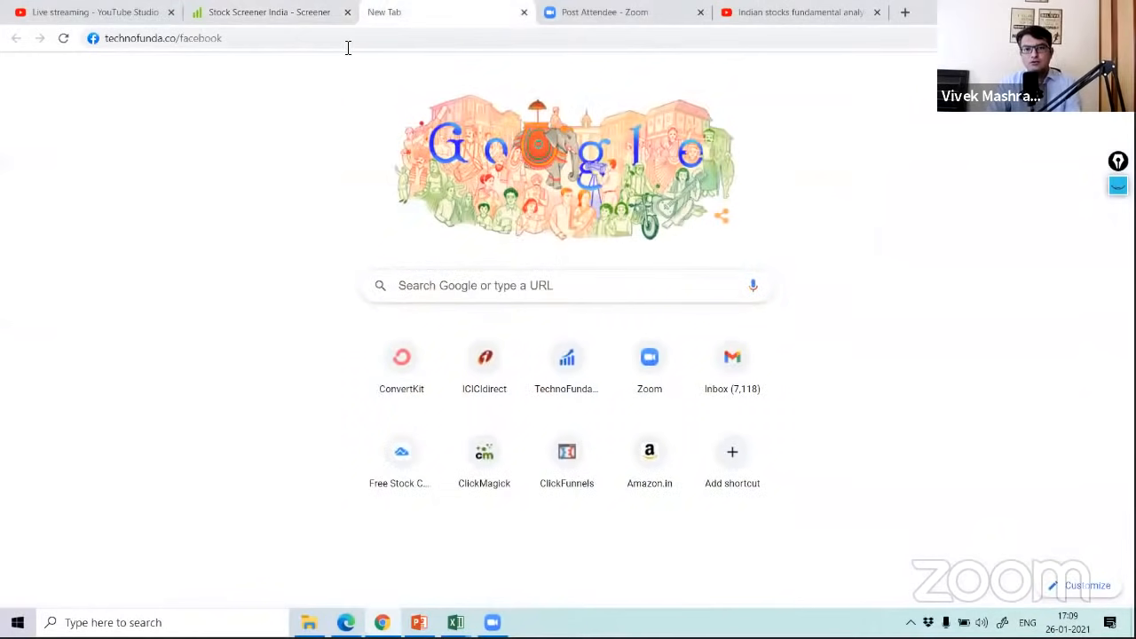
{"action": "left_click", "coordinate": [348, 48]}
{"action": "type", "text": "technofu"}
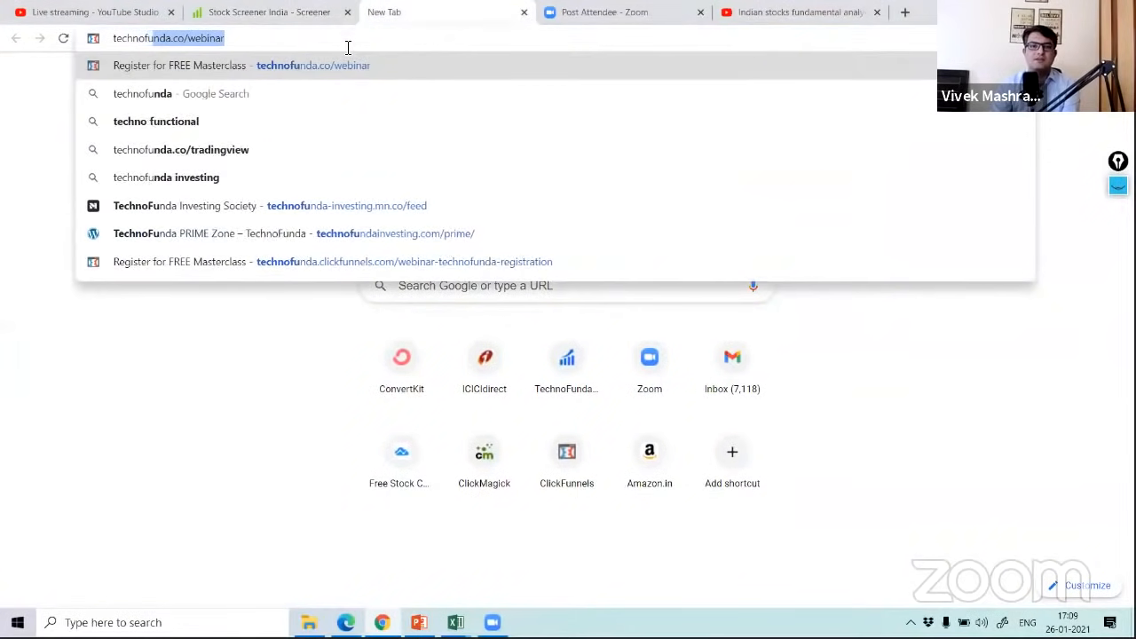
{"action": "type", "text": "nda.co/excel"}
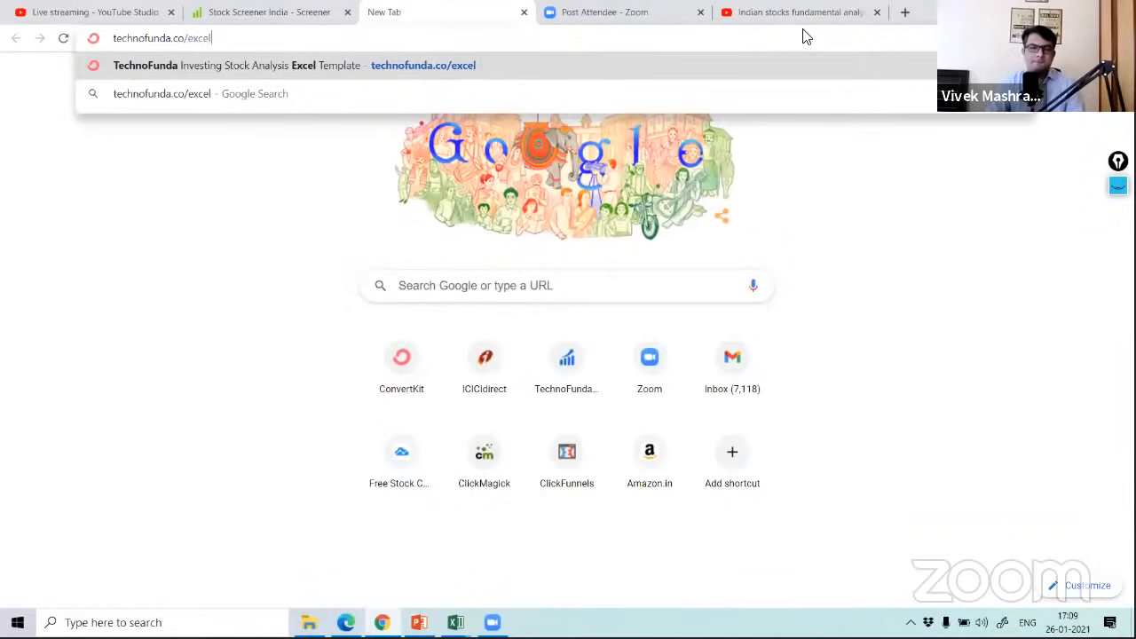
Step: Return to the Screener page, search for Vinati and open the Vinati Organics Ltd company page
{"action": "left_click", "coordinate": [266, 20]}
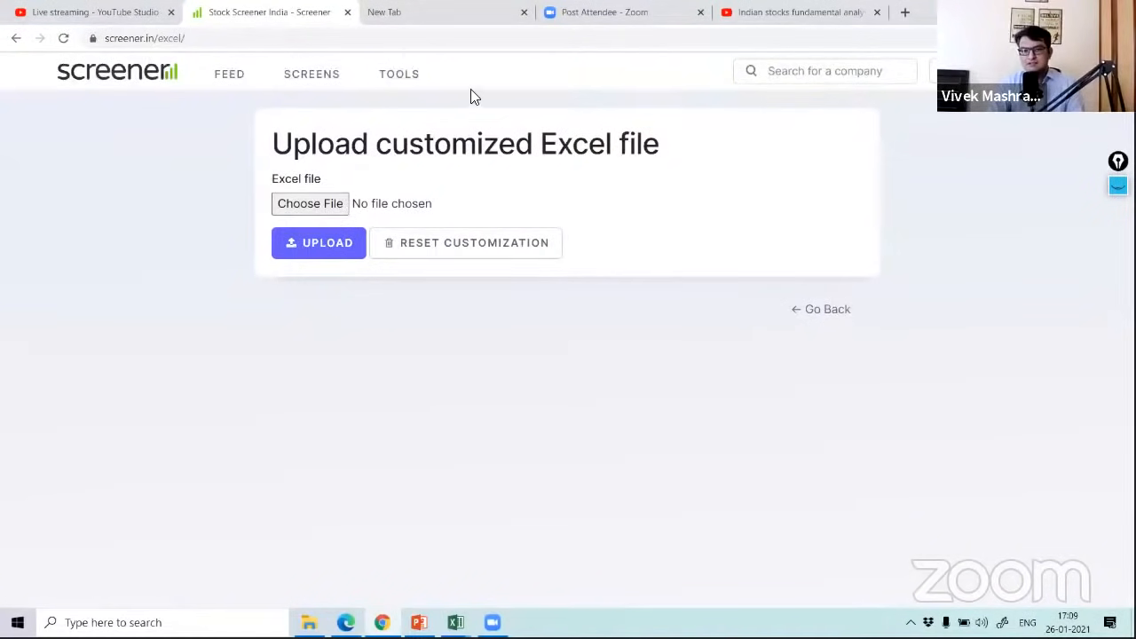
{"action": "left_click", "coordinate": [770, 70]}
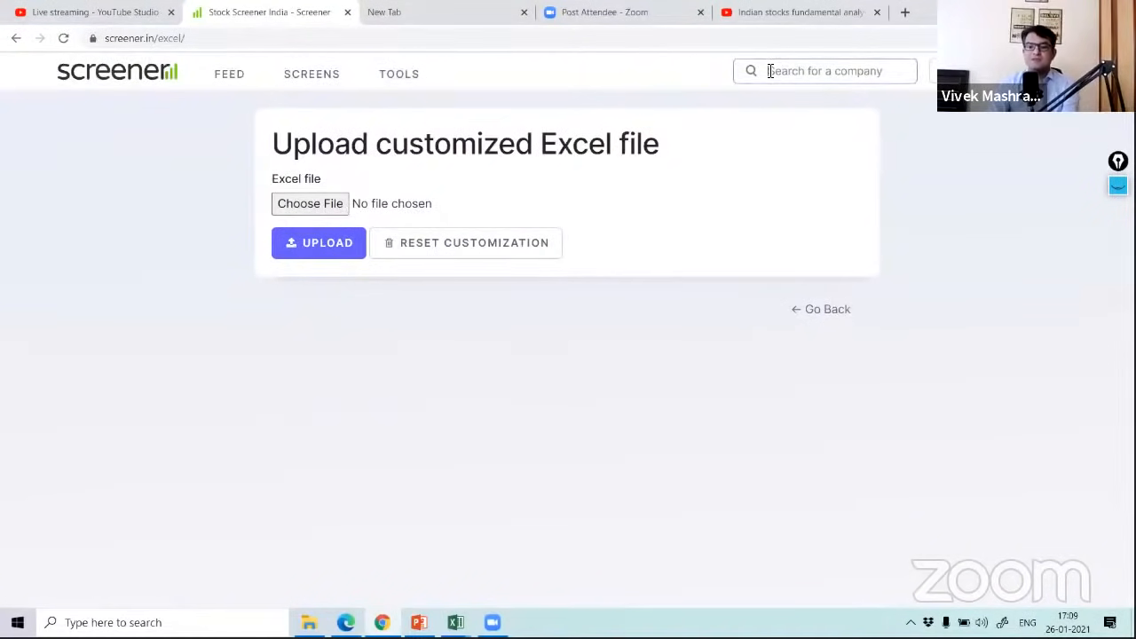
{"action": "type", "text": "Vinati"}
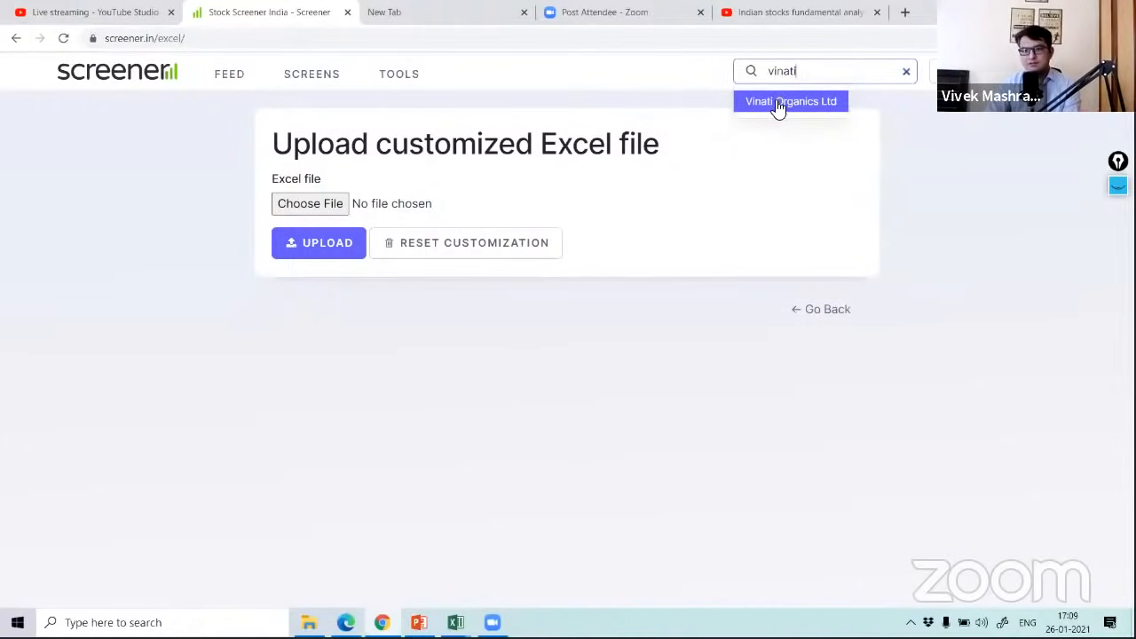
{"action": "left_click", "coordinate": [778, 104]}
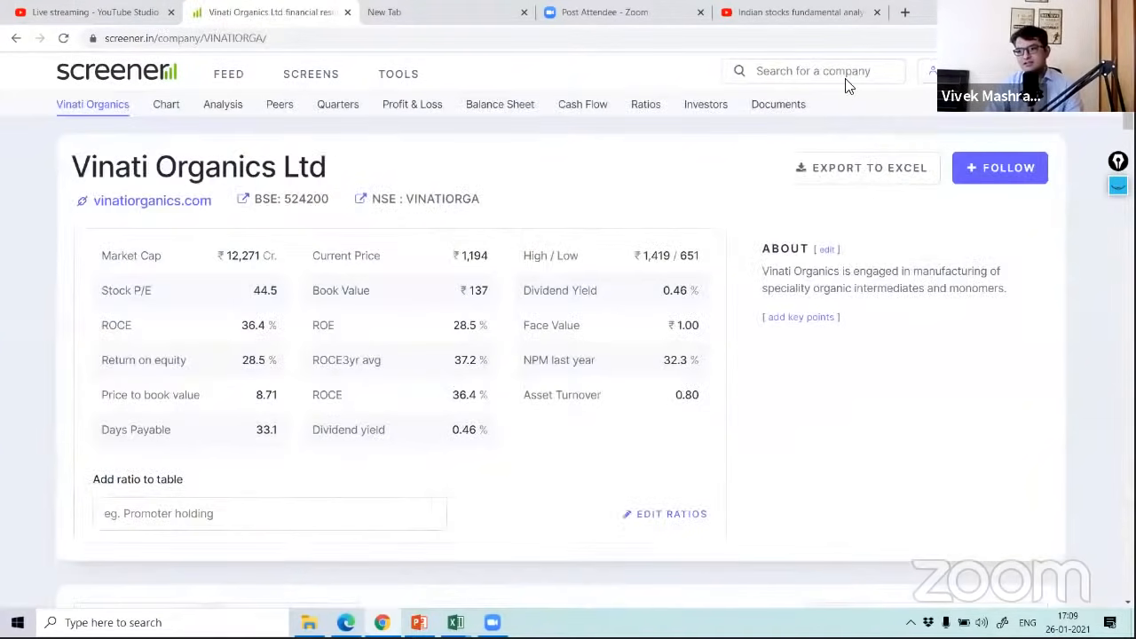
Step: Review the Vinati Organics company page, covering the price chart, pros and cons, peer comparison and quarterly results
{"action": "scroll", "coordinate": [562, 365], "scroll_direction": "down", "scroll_amount": 2}
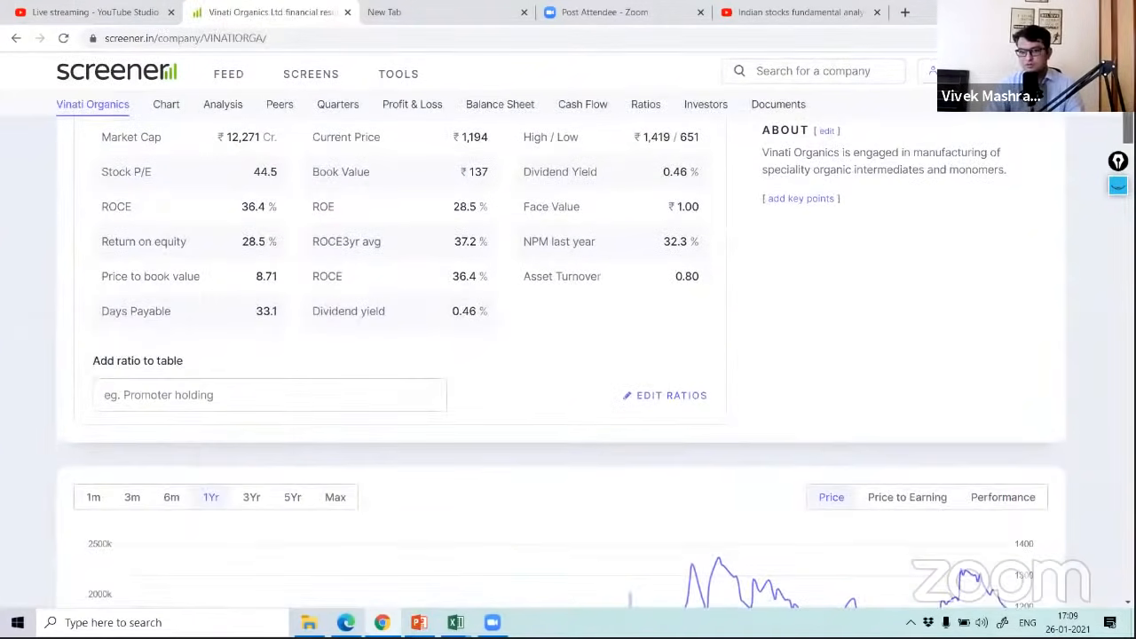
{"action": "scroll", "coordinate": [562, 365], "scroll_direction": "down", "scroll_amount": 5}
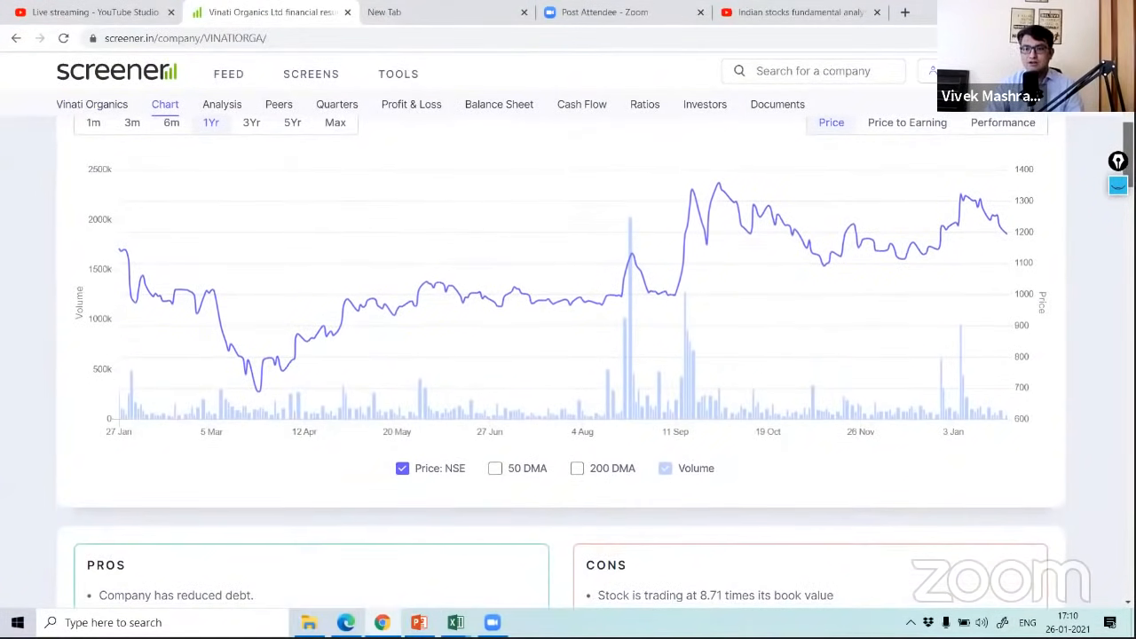
{"action": "scroll", "coordinate": [562, 365], "scroll_direction": "down", "scroll_amount": 1}
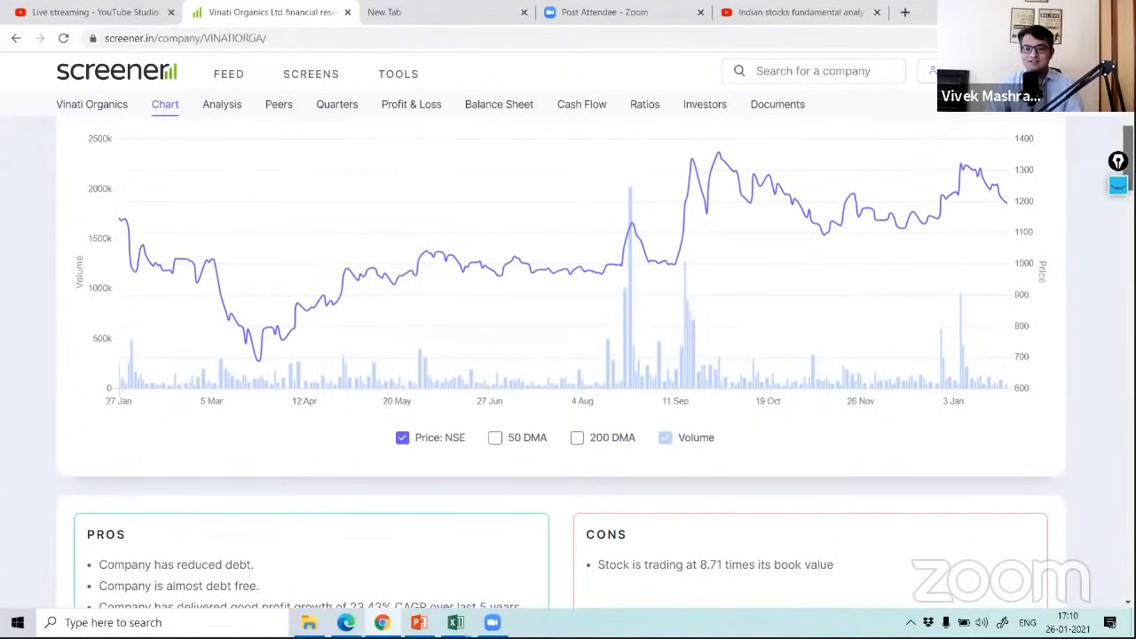
{"action": "scroll", "coordinate": [562, 365], "scroll_direction": "down", "scroll_amount": 8}
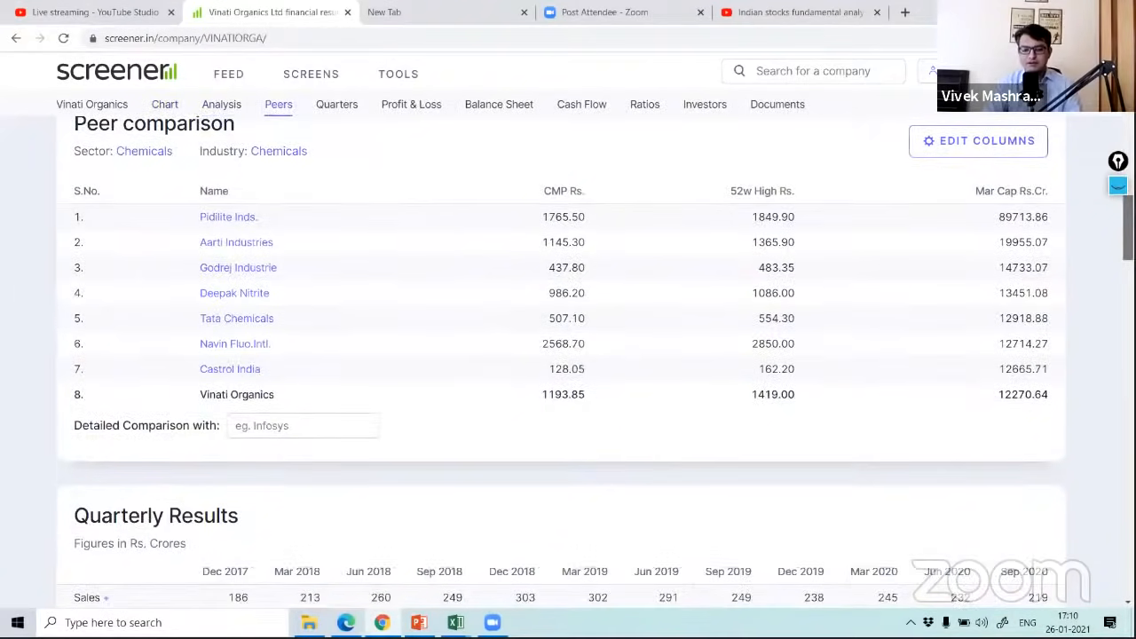
{"action": "scroll", "coordinate": [562, 365], "scroll_direction": "down", "scroll_amount": 5}
{"action": "scroll", "coordinate": [561, 365], "scroll_direction": "up", "scroll_amount": 15}
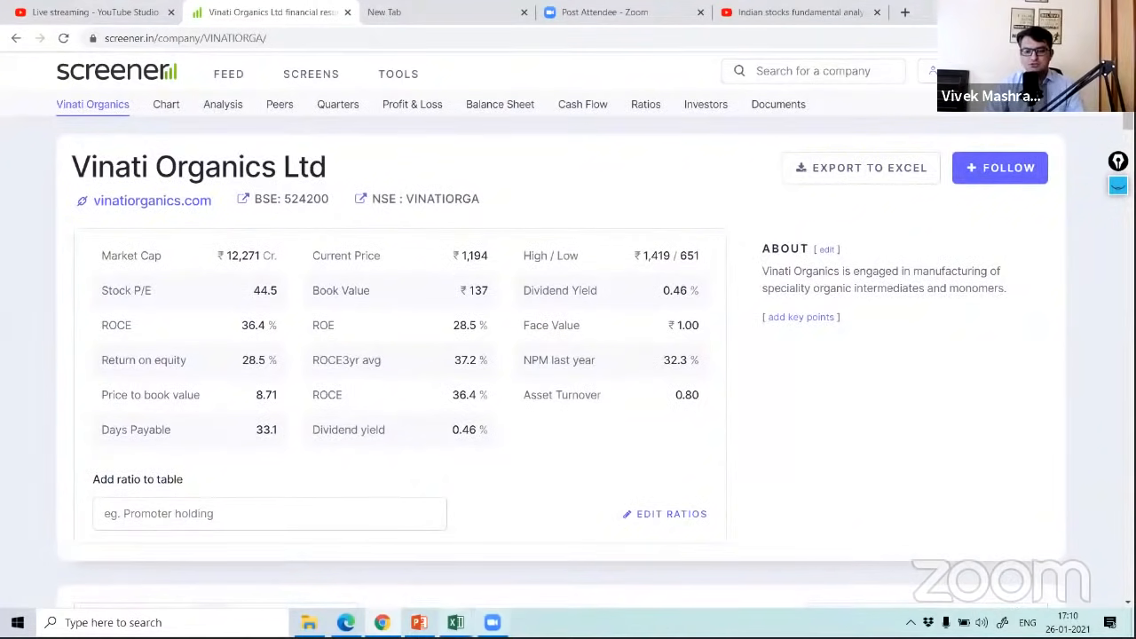
Step: Switch to the Vinati Organics (8) workbook in Excel and enable editing so its data is populated
{"action": "mouse_move", "coordinate": [455, 622]}
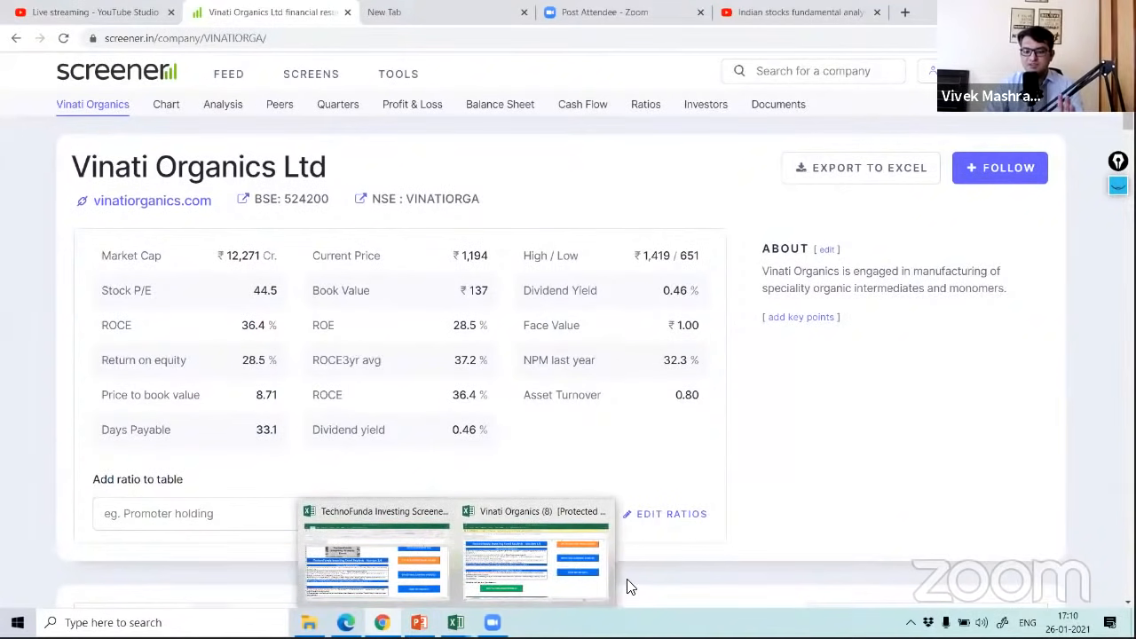
{"action": "left_click", "coordinate": [513, 568]}
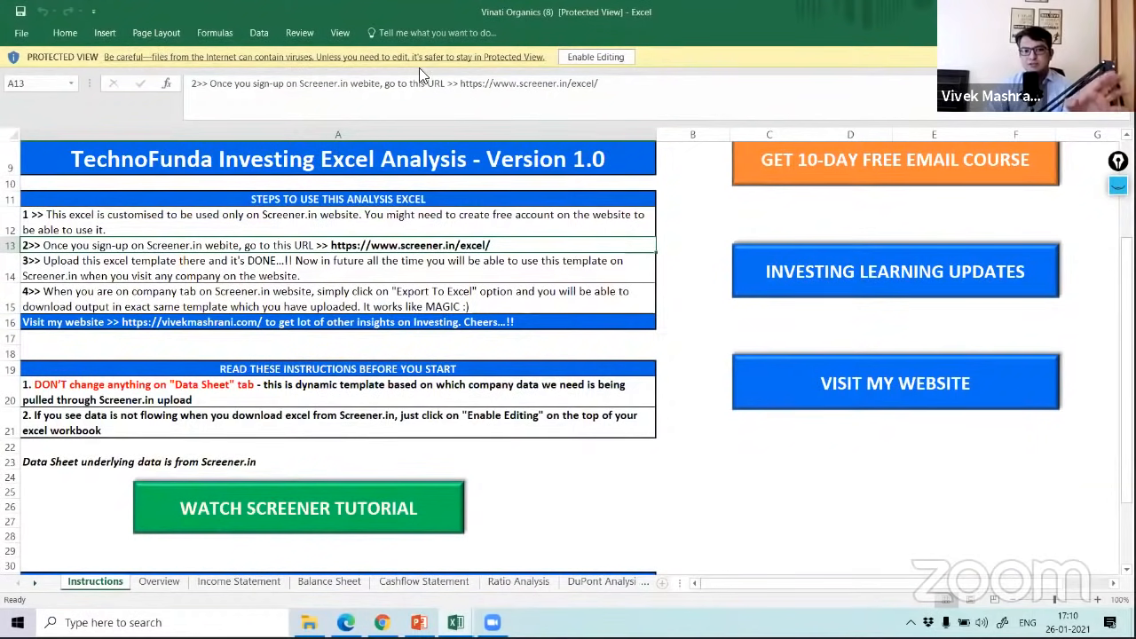
{"action": "left_click", "coordinate": [596, 57]}
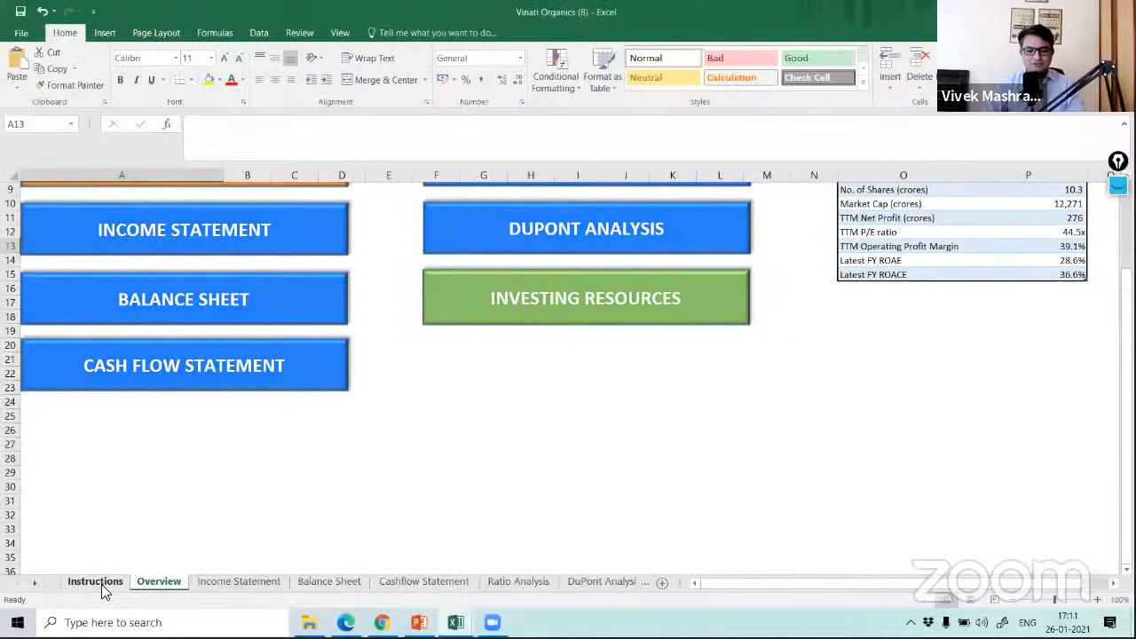
Step: Revisit the workbook's Instructions sheet and follow its link to the Overview sheet
{"action": "left_click", "coordinate": [95, 582]}
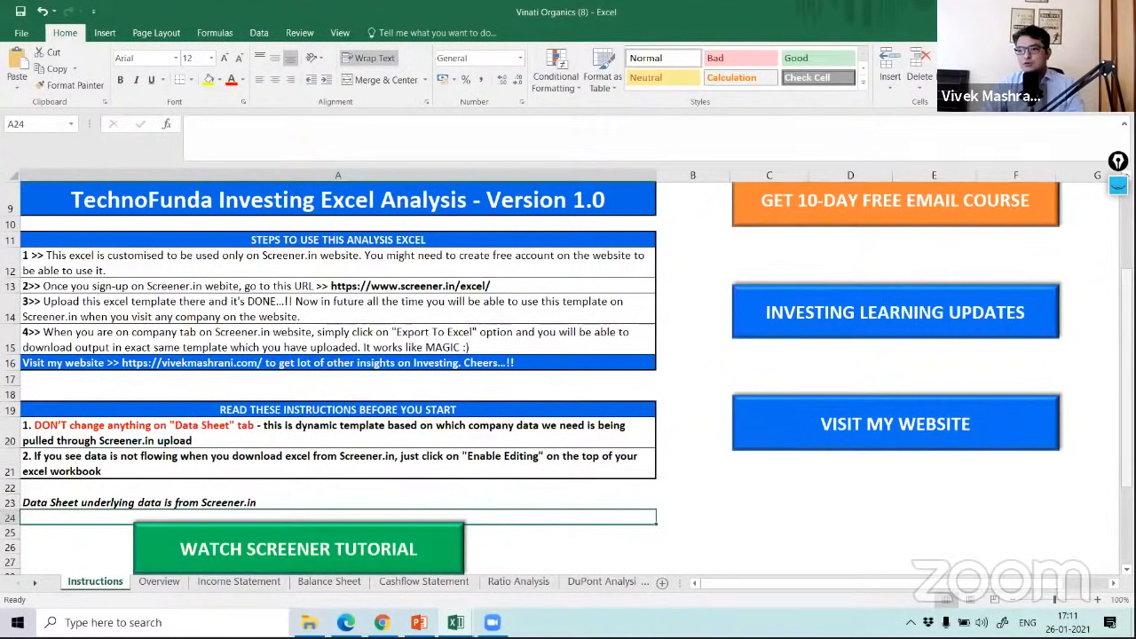
{"action": "scroll", "coordinate": [837, 224], "scroll_direction": "up", "scroll_amount": 3}
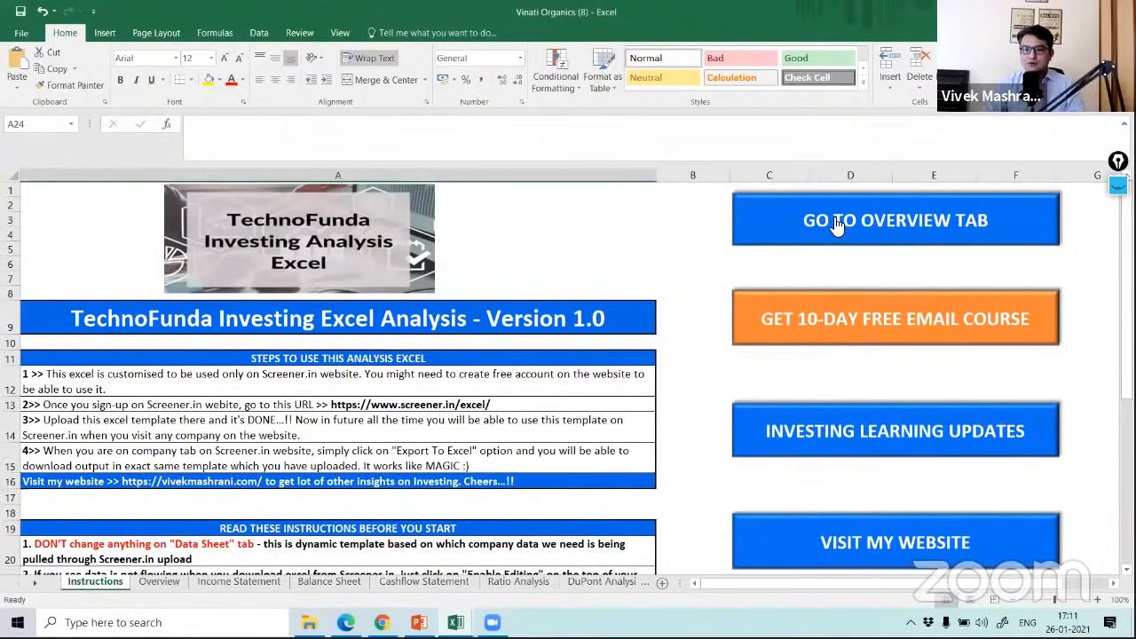
{"action": "left_click", "coordinate": [837, 225]}
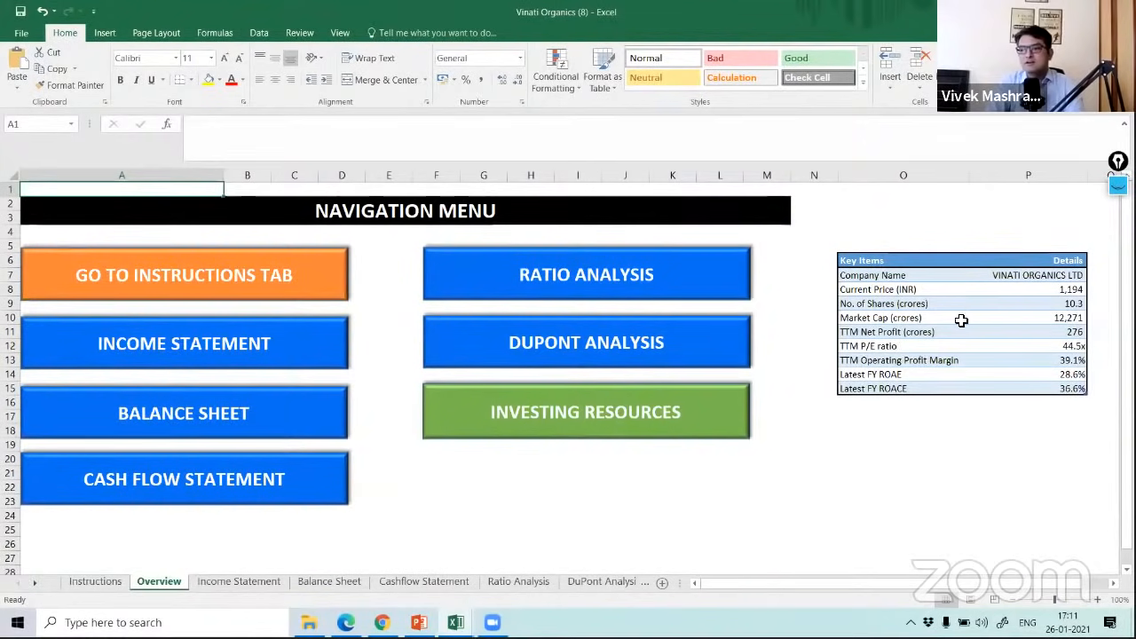
Step: Examine the Key Items table on the Overview sheet, from company name and current price to TTM net profit and P/E ratio
{"action": "left_click_drag", "start_coordinate": [1056, 275], "coordinate": [1070, 387]}
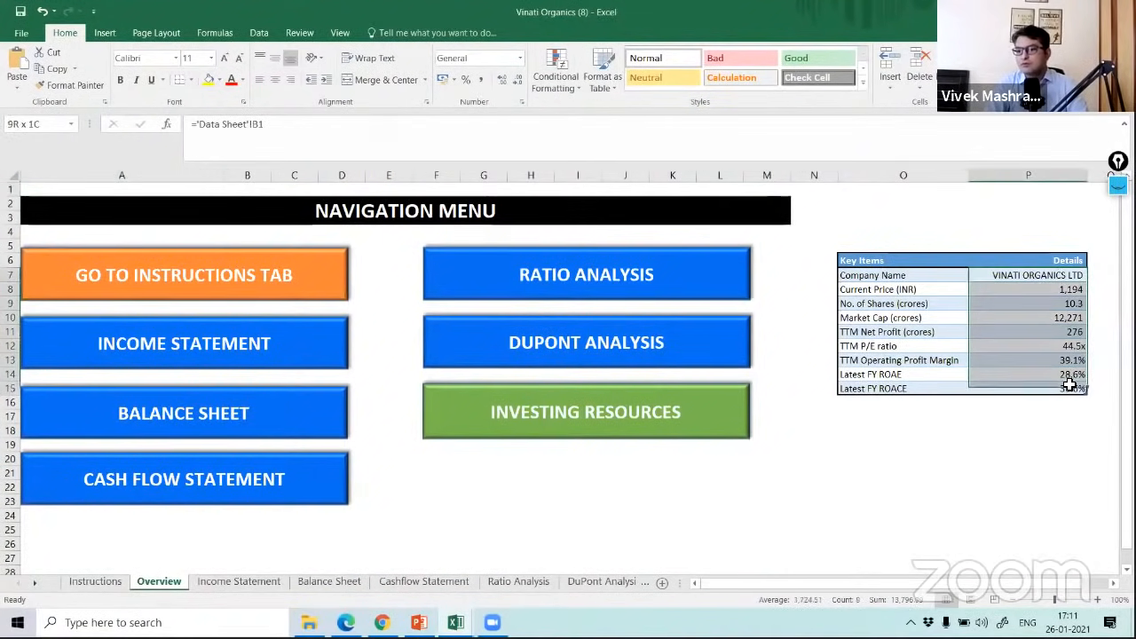
{"action": "left_click", "coordinate": [1056, 275]}
{"action": "left_click", "coordinate": [1055, 289]}
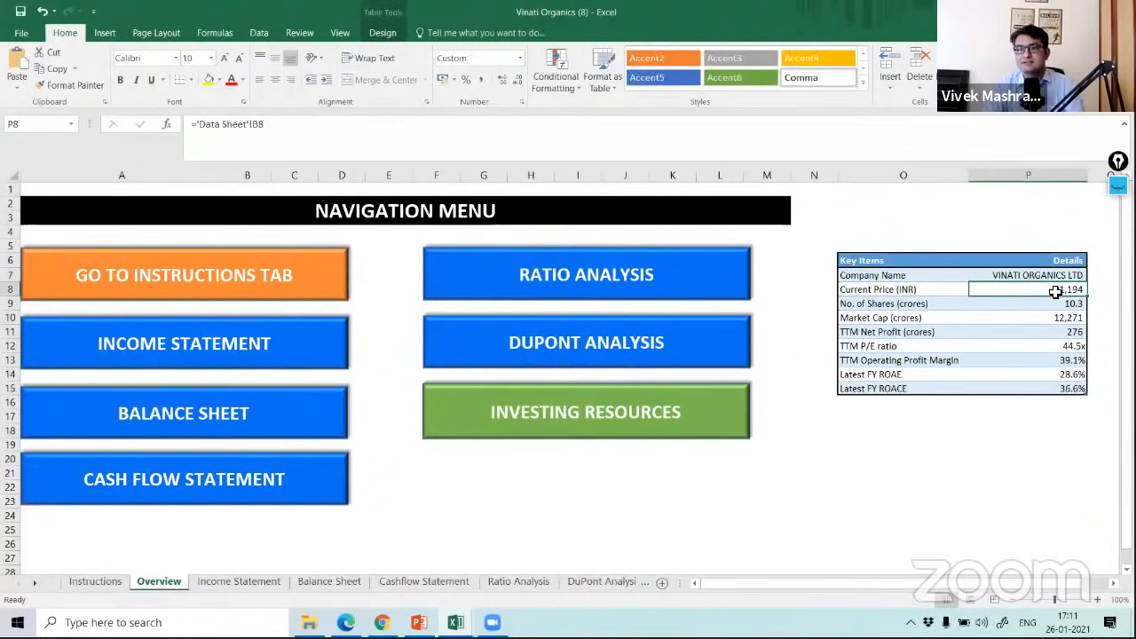
{"action": "left_click", "coordinate": [1056, 304]}
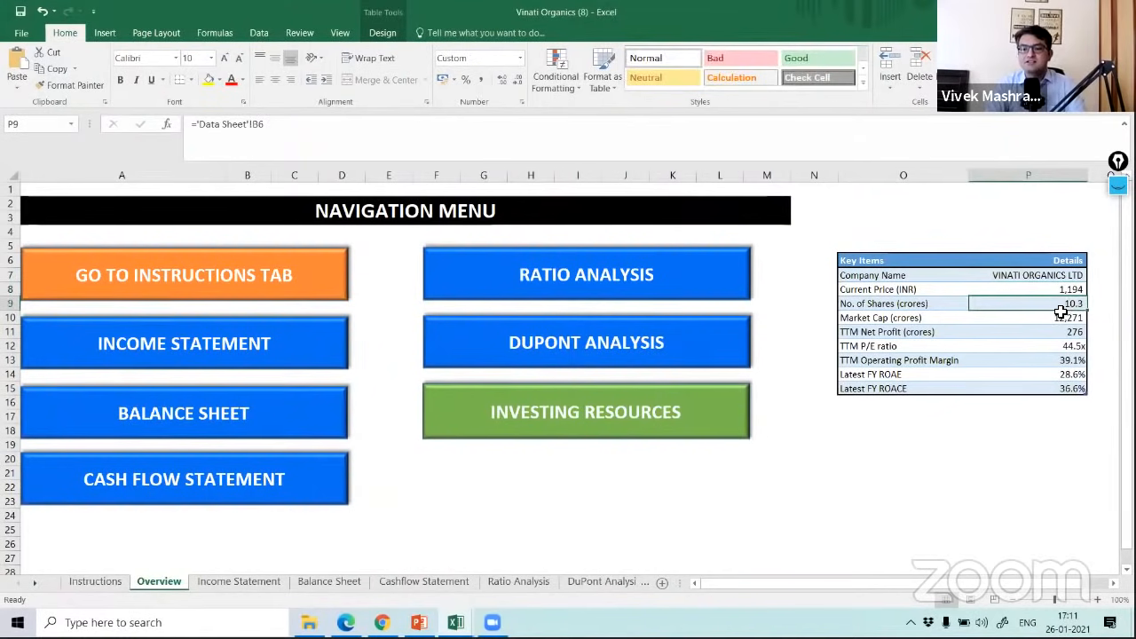
{"action": "left_click", "coordinate": [1059, 330]}
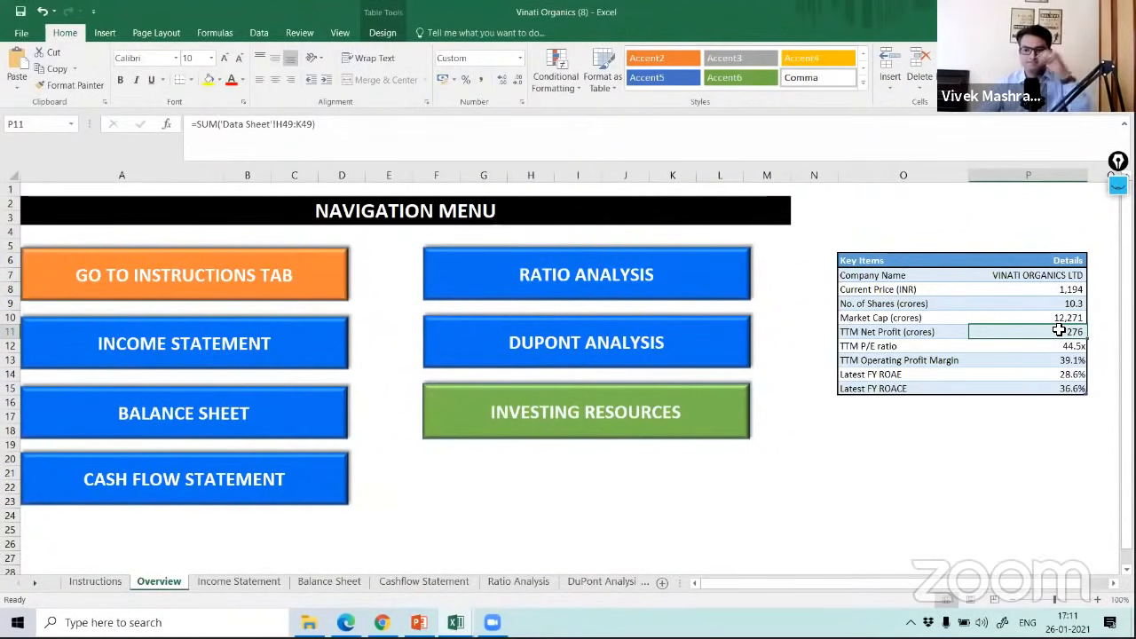
{"action": "left_click", "coordinate": [1058, 351]}
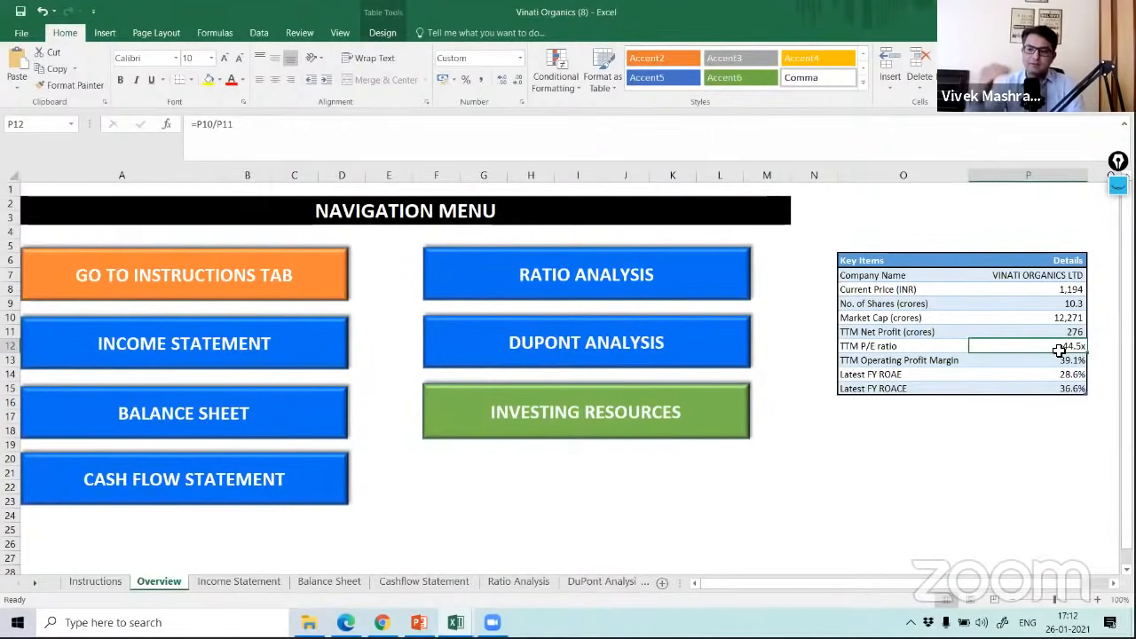
{"action": "left_click", "coordinate": [888, 333]}
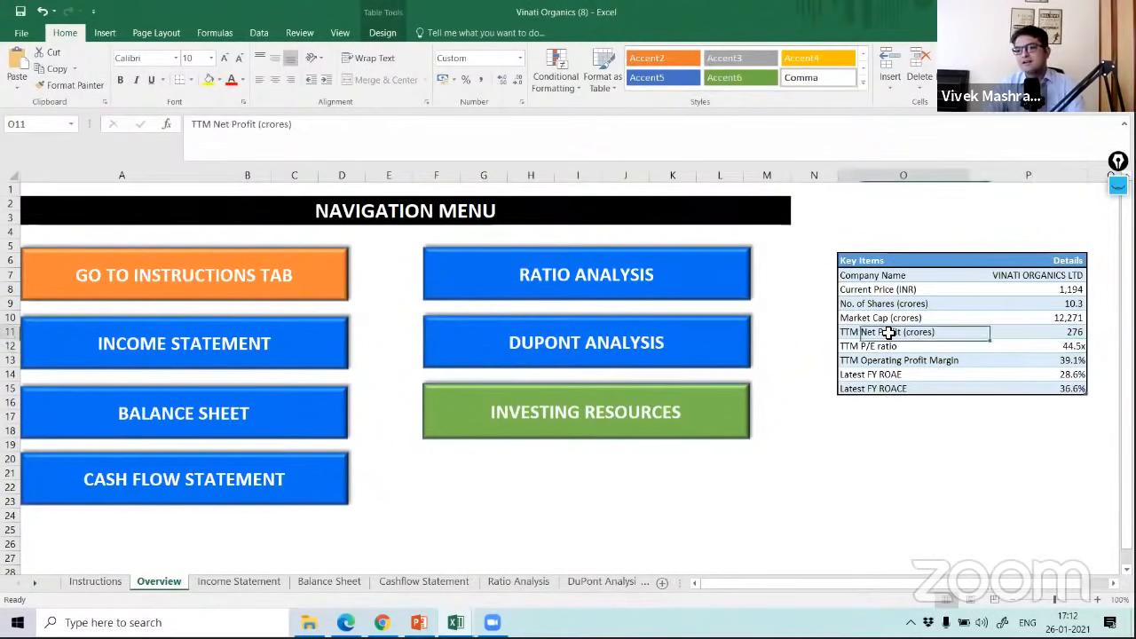
{"action": "left_click", "coordinate": [1055, 331]}
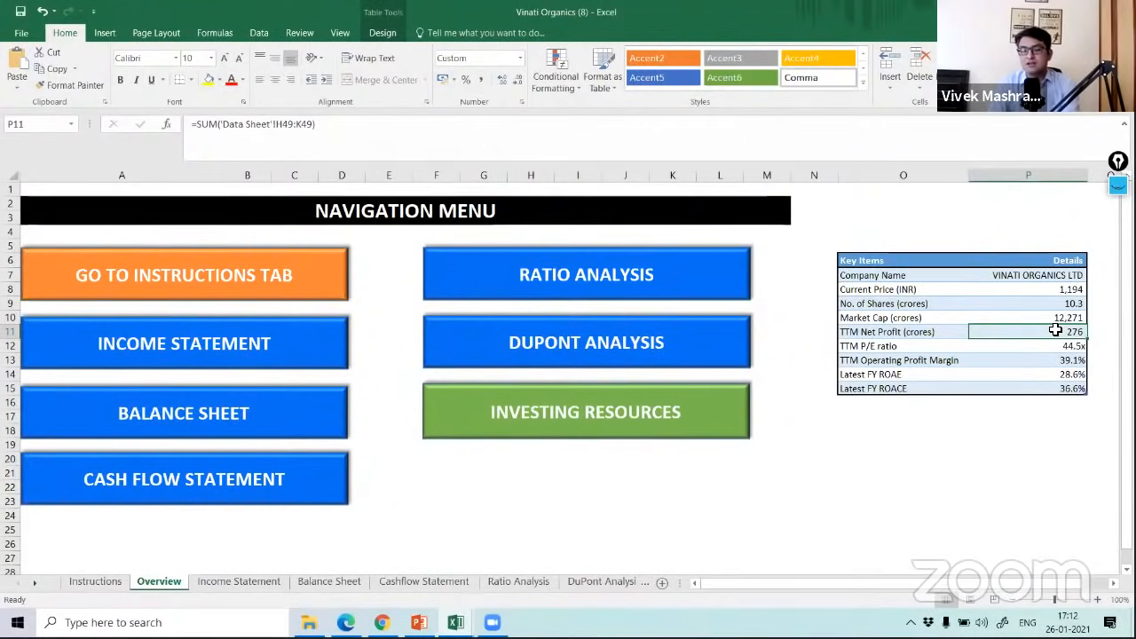
{"action": "left_click", "coordinate": [1064, 351]}
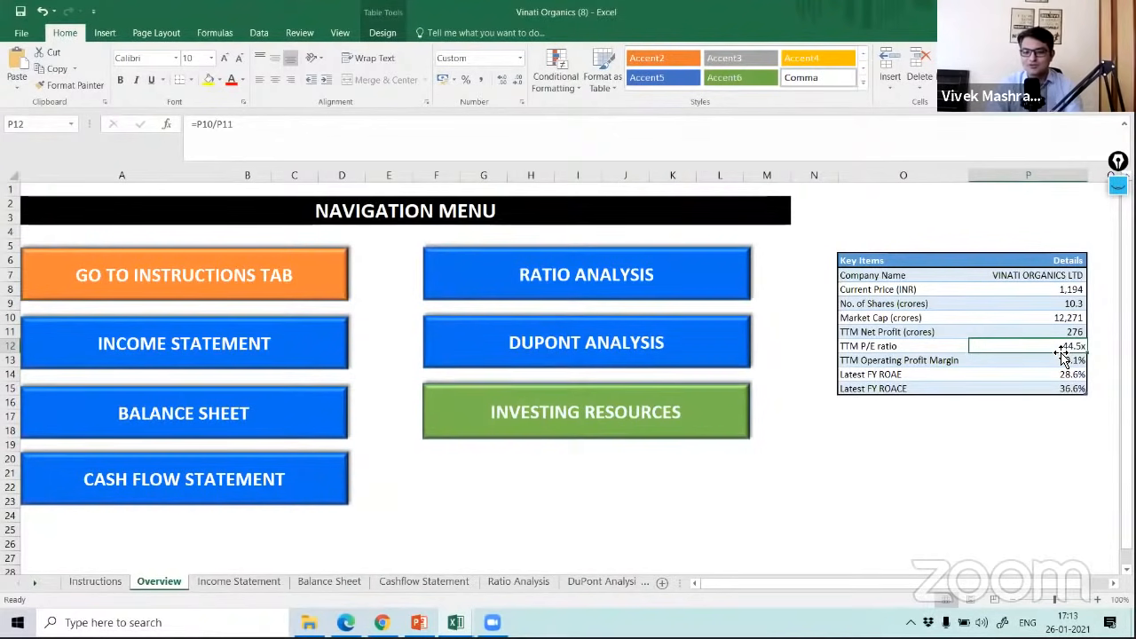
Step: Examine the TTM operating profit margin, latest FY ROAE and latest FY ROACE entries and their formulas in the Key Items table
{"action": "key", "text": "Down"}
{"action": "key", "text": "Down"}
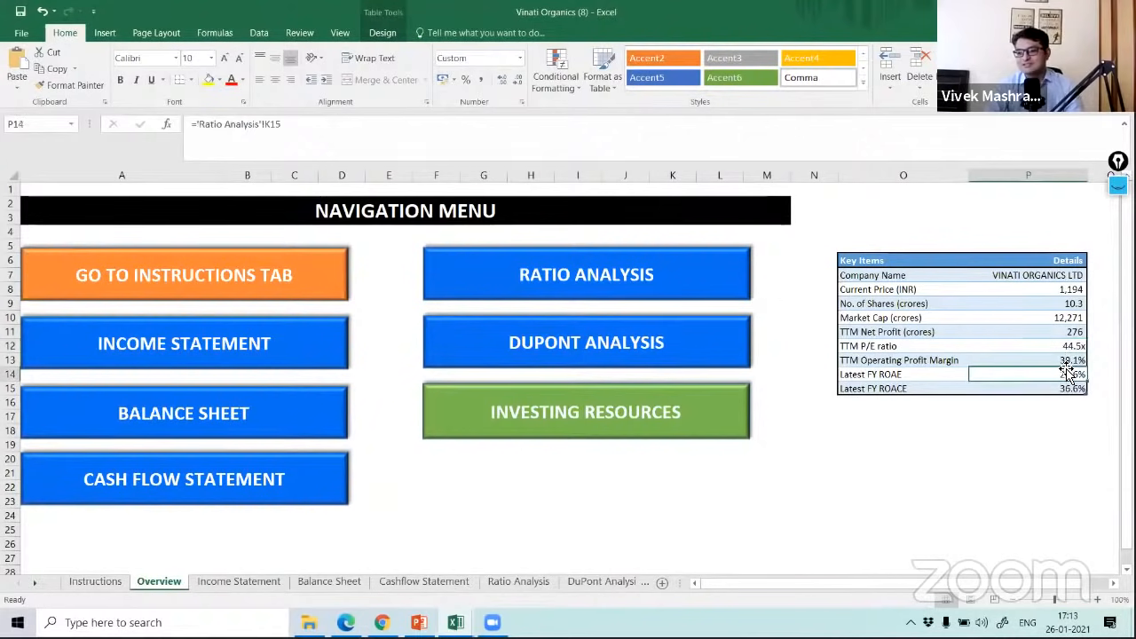
{"action": "left_click", "coordinate": [1064, 363]}
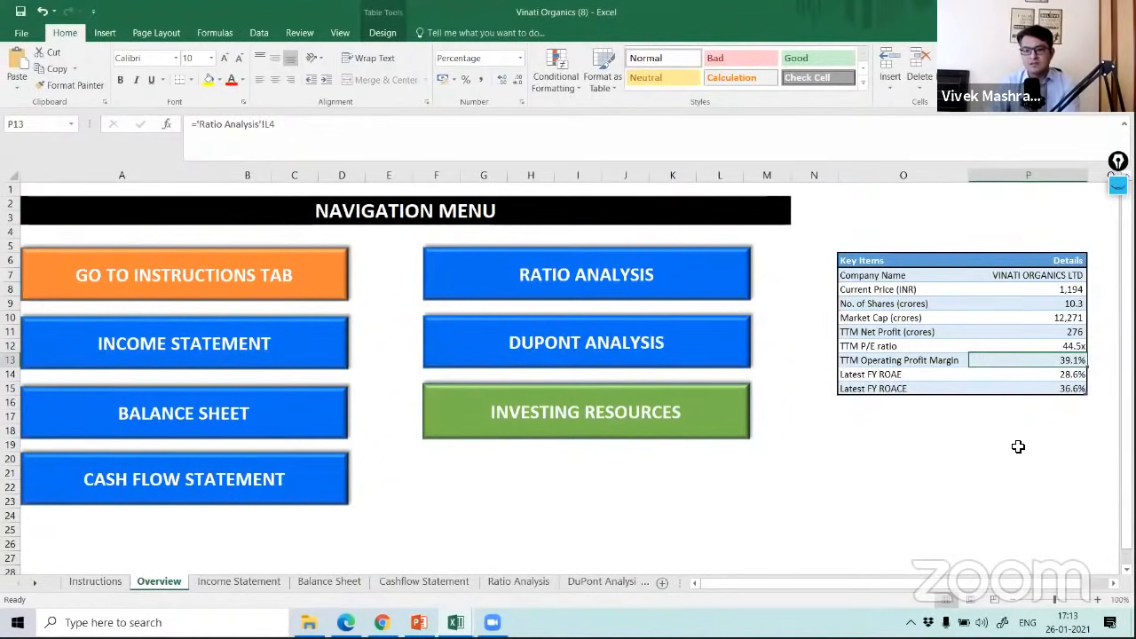
{"action": "key", "text": "ctrl+Up"}
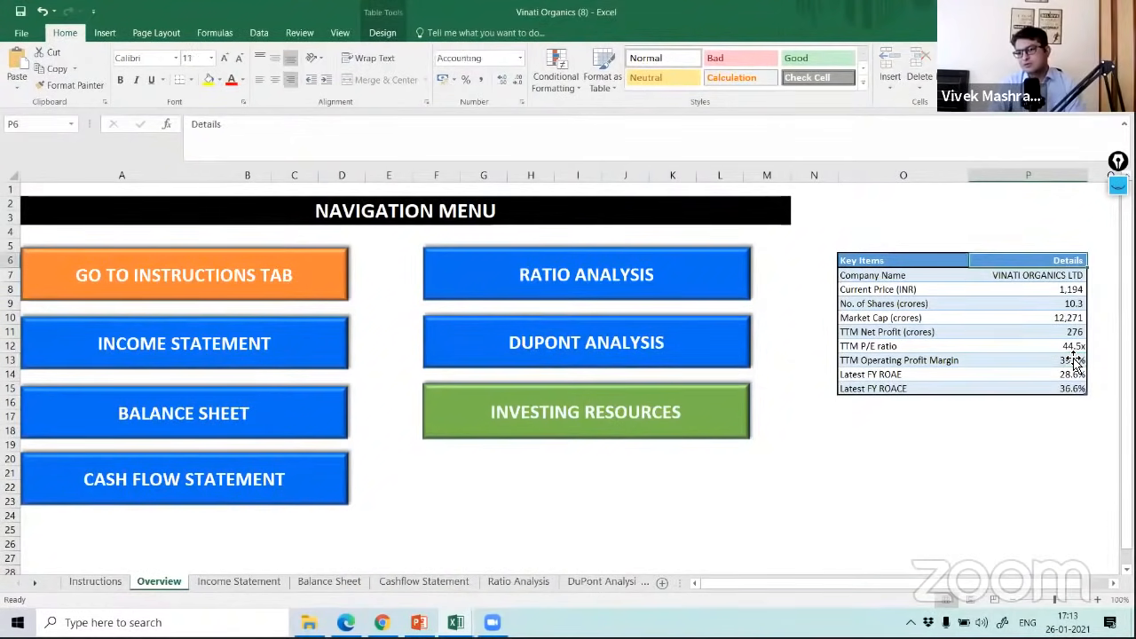
{"action": "key", "text": "Down"}
{"action": "key", "text": "Down"}
{"action": "key", "text": "Down"}
{"action": "key", "text": "Down"}
{"action": "key", "text": "Down"}
{"action": "key", "text": "Down"}
{"action": "key", "text": "Down"}
{"action": "key", "text": "Down"}
{"action": "key", "text": "Down"}
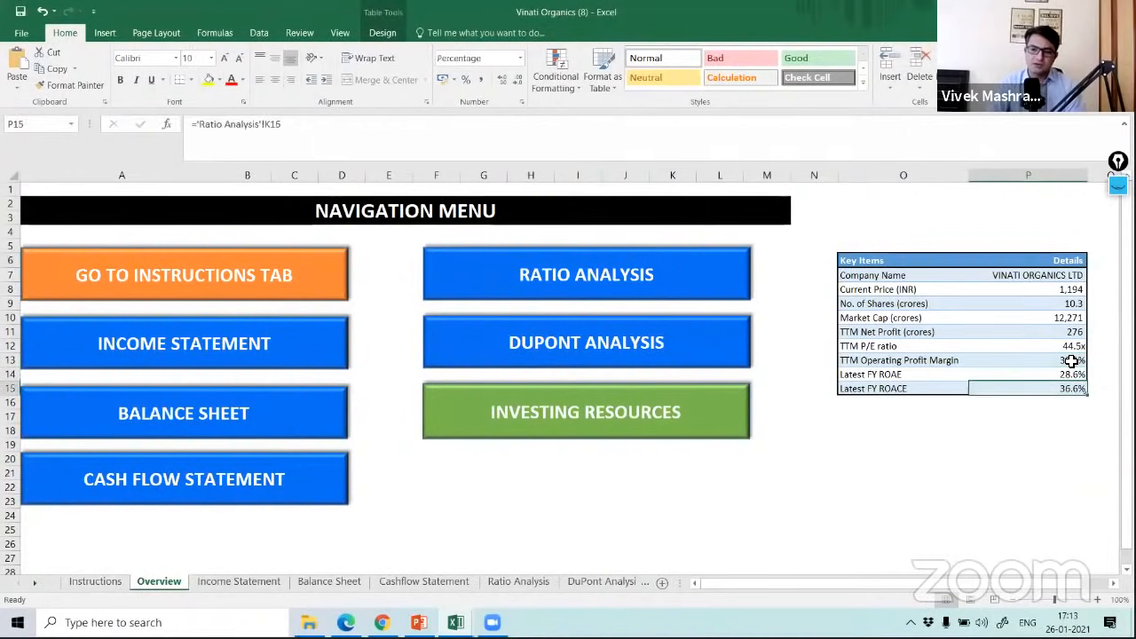
{"action": "key", "text": "Down"}
{"action": "key", "text": "Down"}
{"action": "key", "text": "Up"}
{"action": "key", "text": "Up"}
{"action": "key", "text": "Up"}
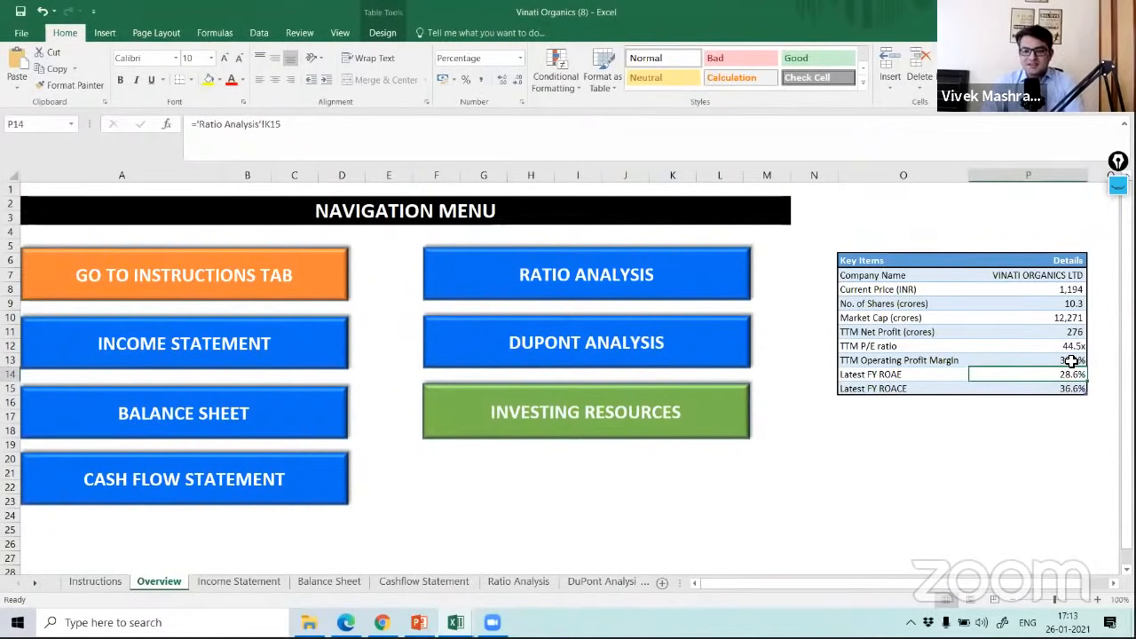
Step: Open the Income Statement sheet and select the Mar-15 tax cell F11
{"action": "left_click", "coordinate": [237, 578]}
{"action": "left_click", "coordinate": [435, 326]}
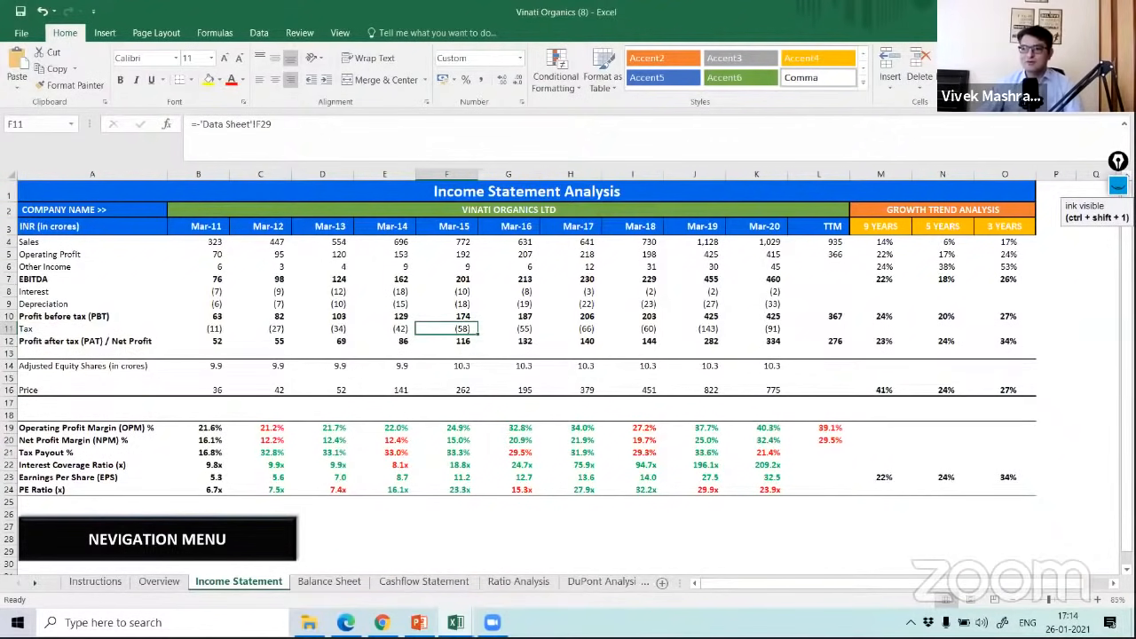
Step: Bring up a blank whiteboard over the workbook and handwrite "20 Rs x 100 = 2,000 Rs." in pink, double-underlining the 2,000
{"action": "left_click", "coordinate": [1117, 185]}
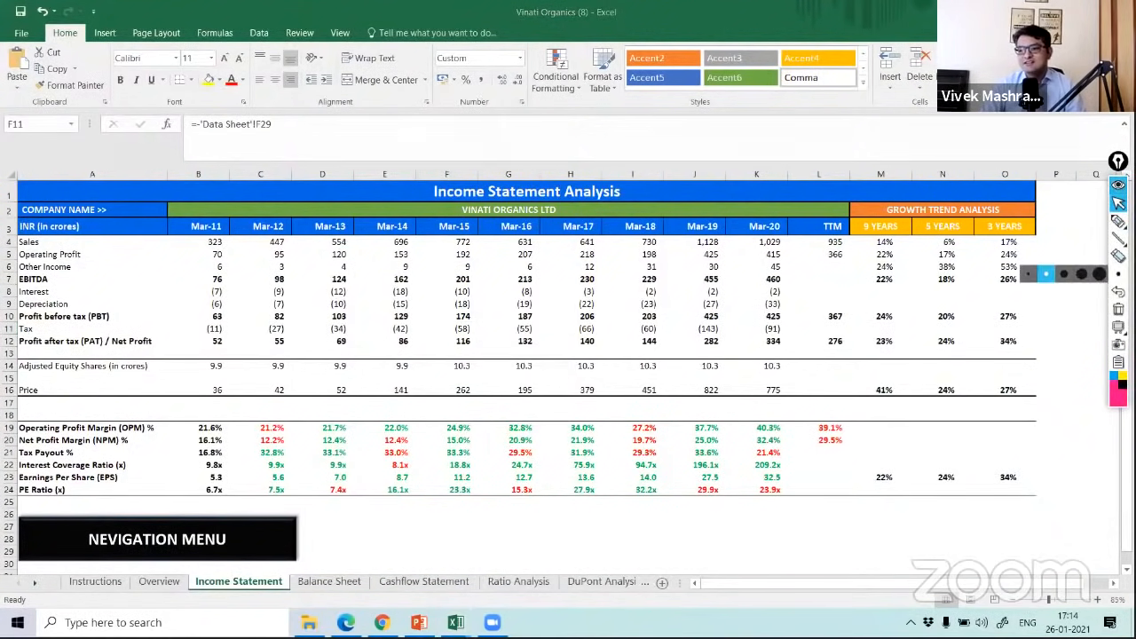
{"action": "left_click", "coordinate": [1081, 327]}
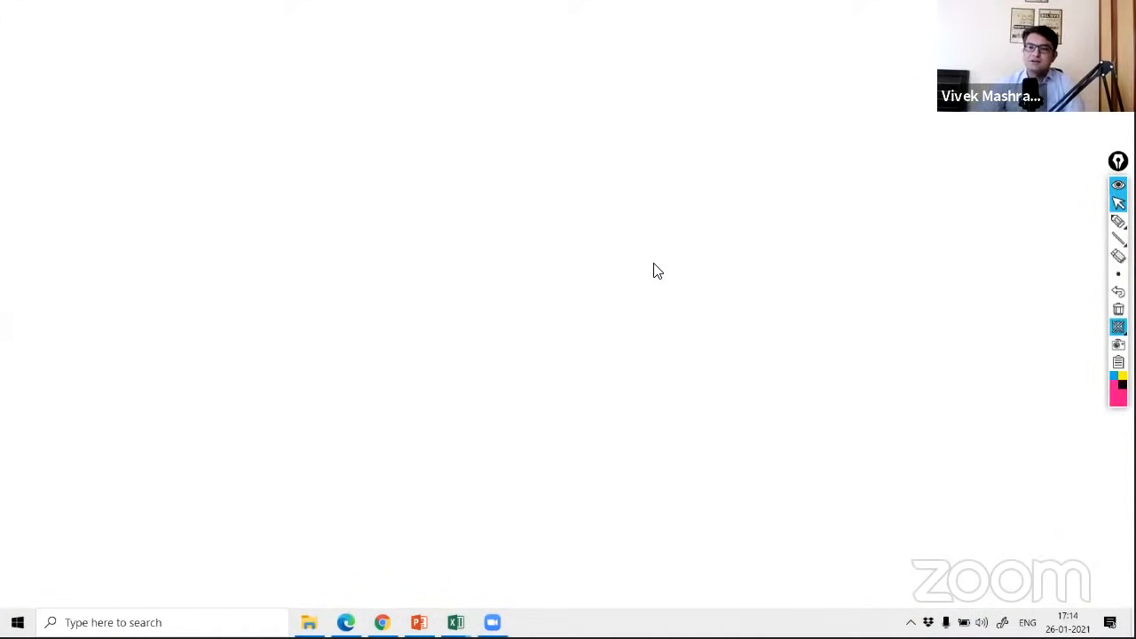
{"action": "left_click", "coordinate": [1117, 220]}
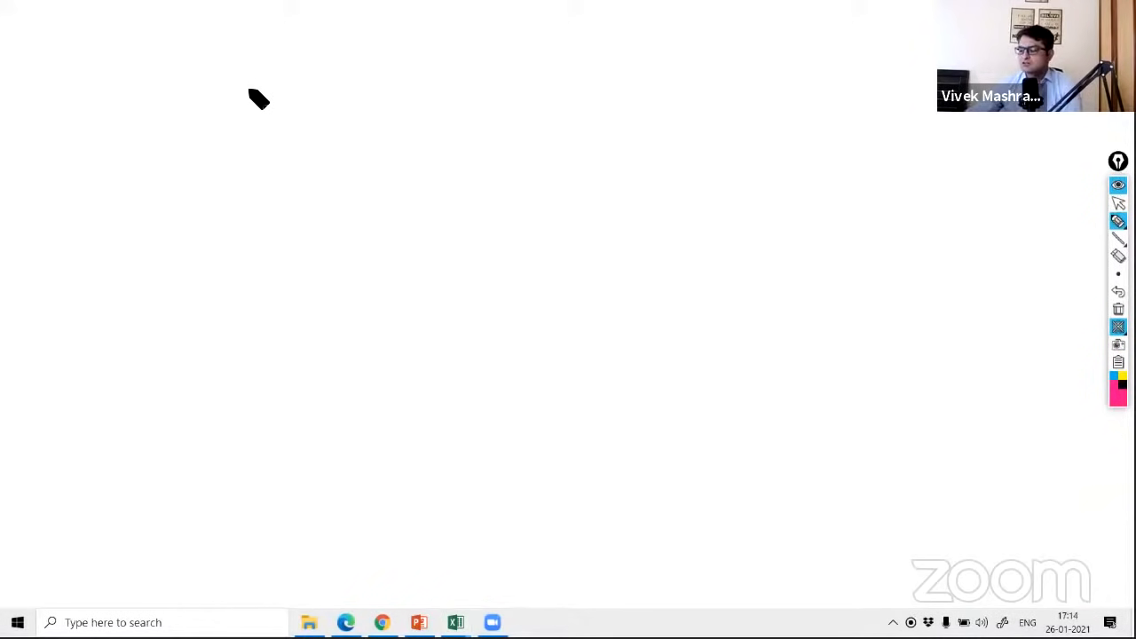
{"action": "mouse_move", "coordinate": [193, 90]}
{"action": "left_mouse_down"}
{"action": "mouse_move", "coordinate": [222, 114]}
{"action": "mouse_move", "coordinate": [258, 95]}
{"action": "mouse_move", "coordinate": [314, 101]}
{"action": "mouse_move", "coordinate": [332, 114]}
{"action": "mouse_move", "coordinate": [316, 122]}
{"action": "mouse_move", "coordinate": [358, 95]}
{"action": "mouse_move", "coordinate": [358, 113]}
{"action": "mouse_move", "coordinate": [400, 96]}
{"action": "left_mouse_up"}
{"action": "mouse_move", "coordinate": [431, 97]}
{"action": "left_mouse_down"}
{"action": "mouse_move", "coordinate": [524, 114]}
{"action": "mouse_move", "coordinate": [612, 103]}
{"action": "left_mouse_up"}
{"action": "left_click_drag", "start_coordinate": [511, 134], "coordinate": [583, 125]}
{"action": "left_click_drag", "start_coordinate": [511, 141], "coordinate": [564, 135]}
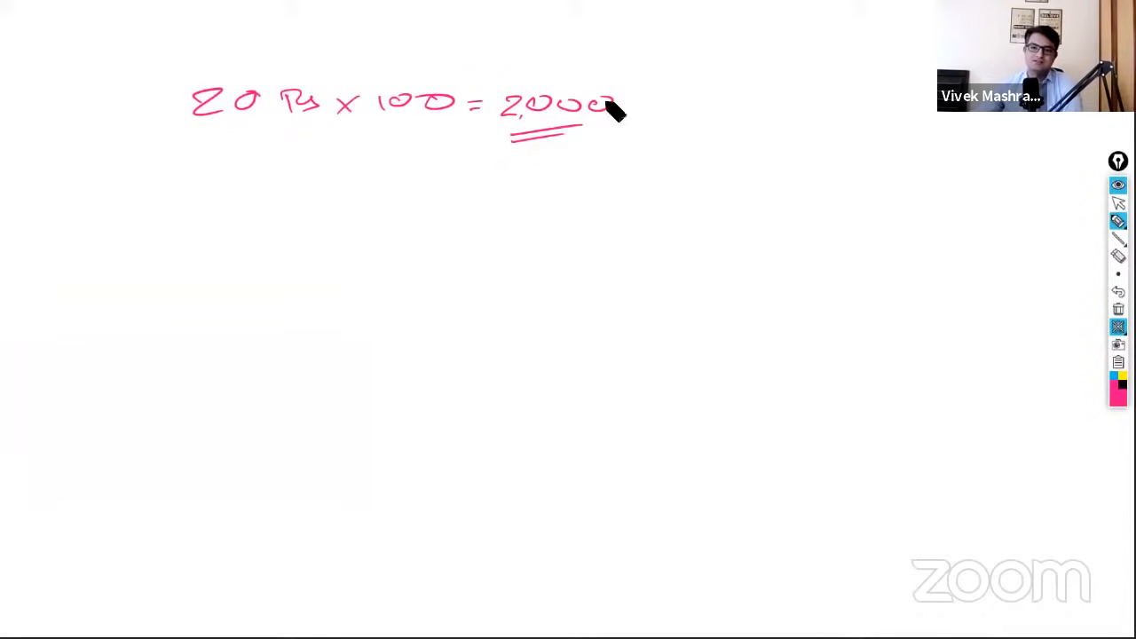
{"action": "mouse_move", "coordinate": [641, 106]}
{"action": "left_mouse_down"}
{"action": "mouse_move", "coordinate": [641, 122]}
{"action": "mouse_move", "coordinate": [653, 121]}
{"action": "left_mouse_up"}
{"action": "left_click_drag", "start_coordinate": [663, 109], "coordinate": [654, 122]}
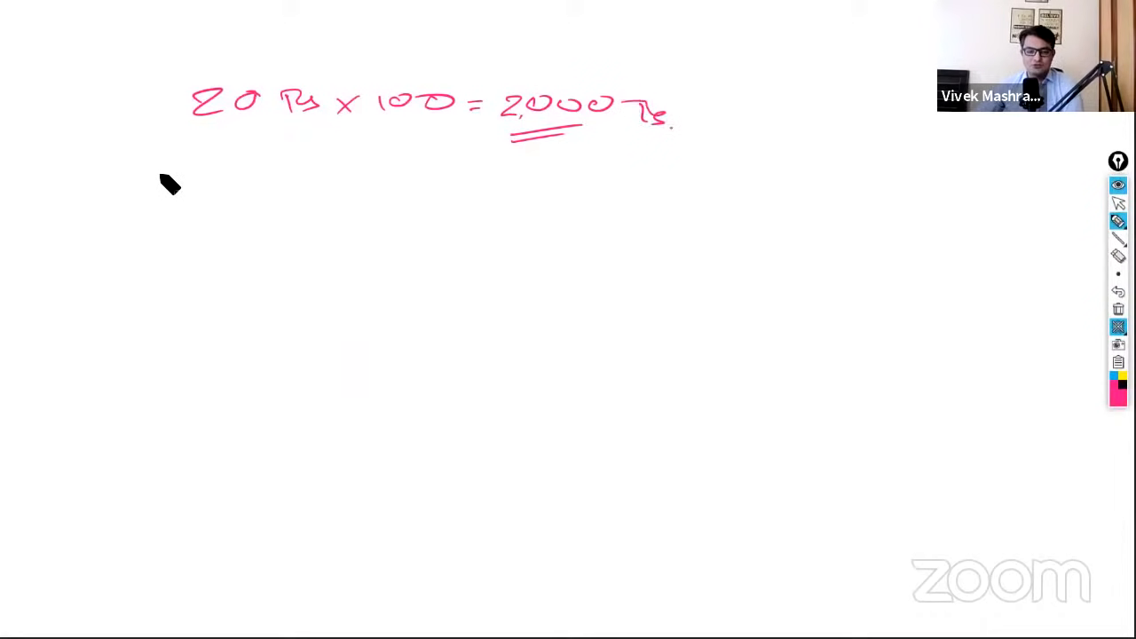
Step: Handwrite a "- 50%" line with an arrow up to the sales equation, followed by a double arrow and "1,000 COGS"
{"action": "mouse_move", "coordinate": [151, 183]}
{"action": "left_mouse_down"}
{"action": "mouse_move", "coordinate": [233, 174]}
{"action": "mouse_move", "coordinate": [242, 188]}
{"action": "mouse_move", "coordinate": [271, 186]}
{"action": "mouse_move", "coordinate": [394, 157]}
{"action": "left_mouse_up"}
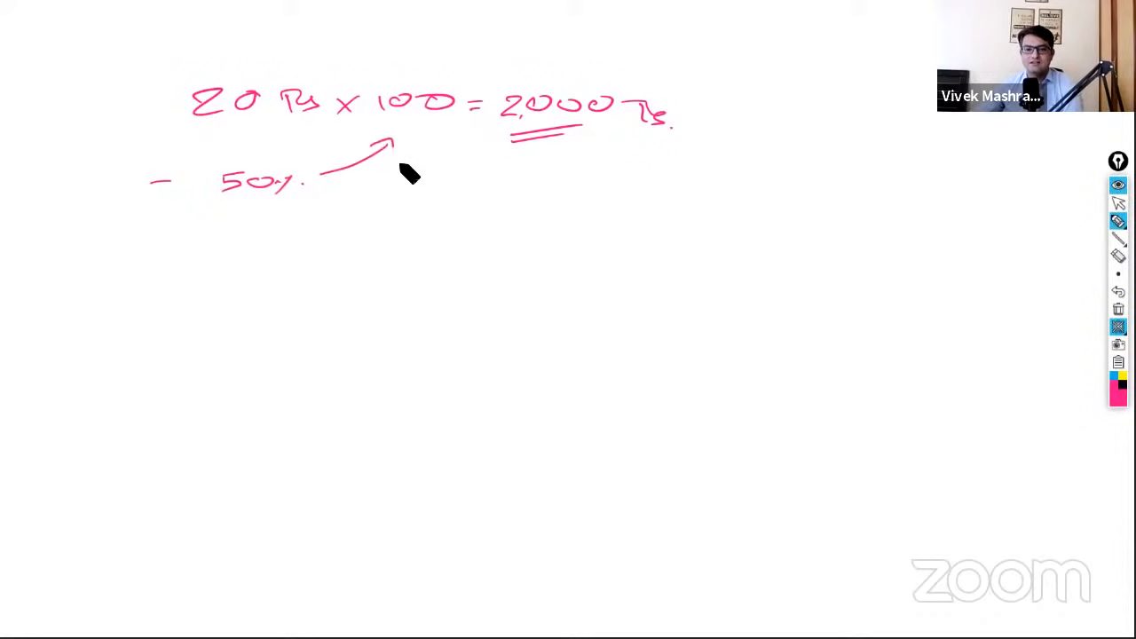
{"action": "mouse_move", "coordinate": [493, 176]}
{"action": "left_mouse_down"}
{"action": "mouse_move", "coordinate": [450, 179]}
{"action": "mouse_move", "coordinate": [510, 187]}
{"action": "left_mouse_up"}
{"action": "mouse_move", "coordinate": [673, 171]}
{"action": "left_mouse_down"}
{"action": "mouse_move", "coordinate": [674, 190]}
{"action": "mouse_move", "coordinate": [703, 175]}
{"action": "left_mouse_up"}
{"action": "left_click_drag", "start_coordinate": [747, 174], "coordinate": [754, 189]}
{"action": "mouse_move", "coordinate": [533, 165]}
{"action": "left_mouse_down"}
{"action": "mouse_move", "coordinate": [535, 182]}
{"action": "mouse_move", "coordinate": [550, 183]}
{"action": "left_mouse_up"}
{"action": "left_click_drag", "start_coordinate": [573, 167], "coordinate": [618, 170]}
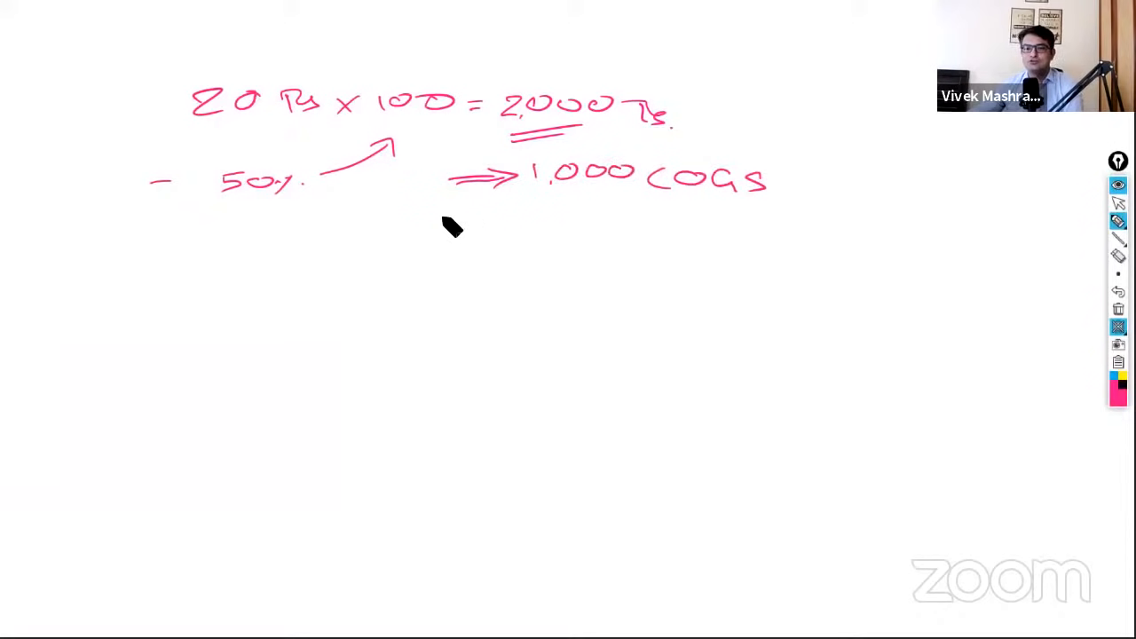
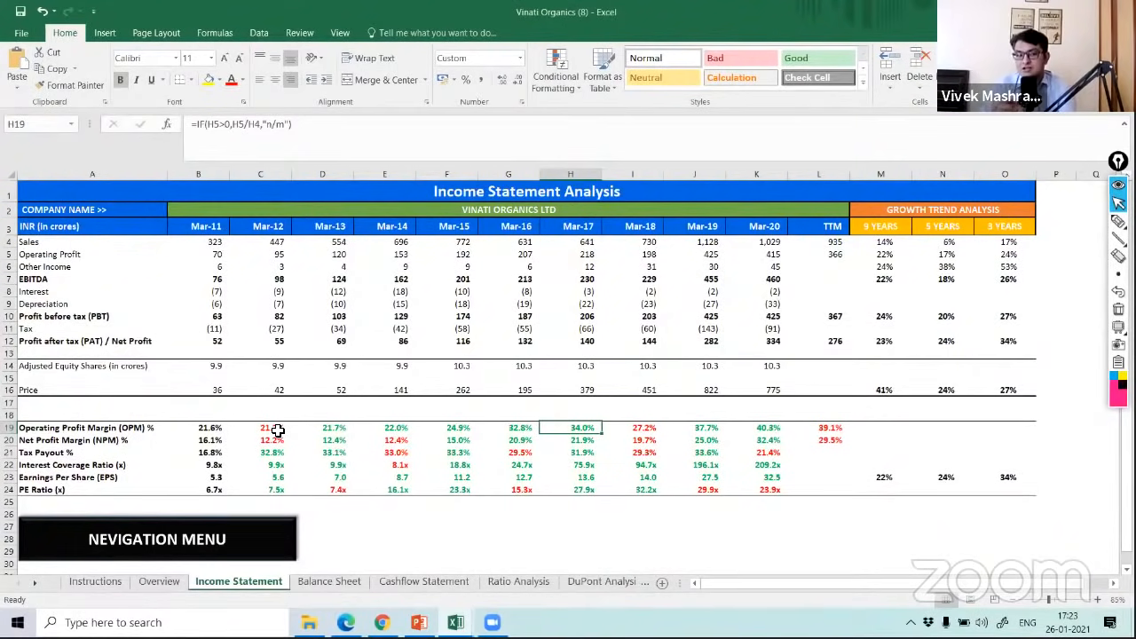
Step: Examine the Operating Profit Margin row on the Income Statement sheet from Mar-11 to Mar-20, including the Mar-18 margin
{"action": "left_click_drag", "start_coordinate": [209, 430], "coordinate": [755, 427]}
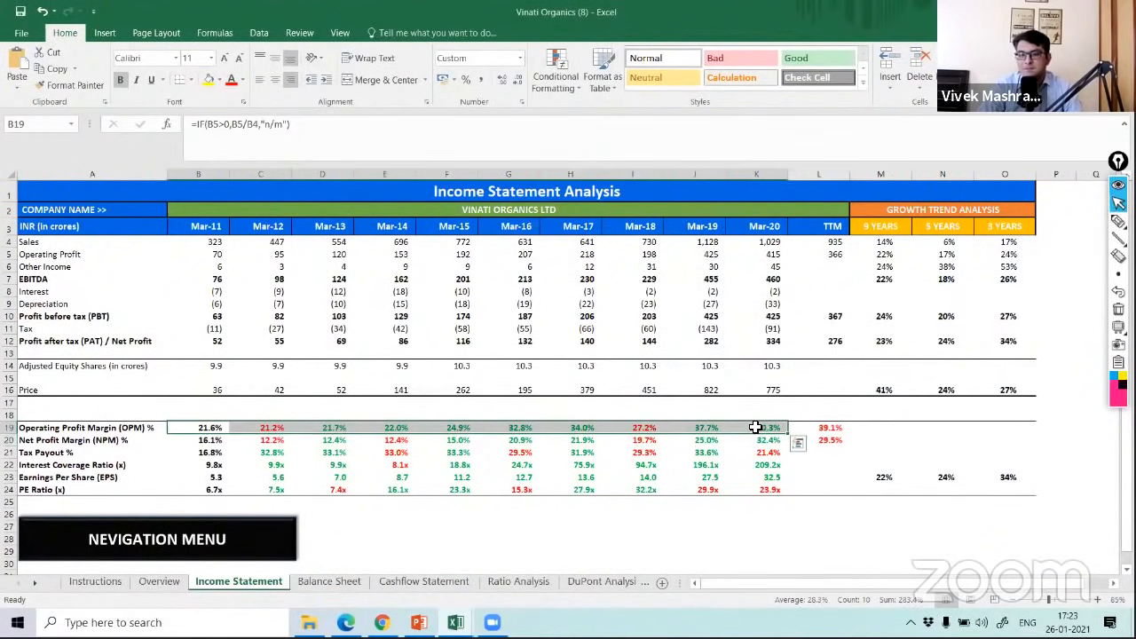
{"action": "left_click", "coordinate": [755, 427]}
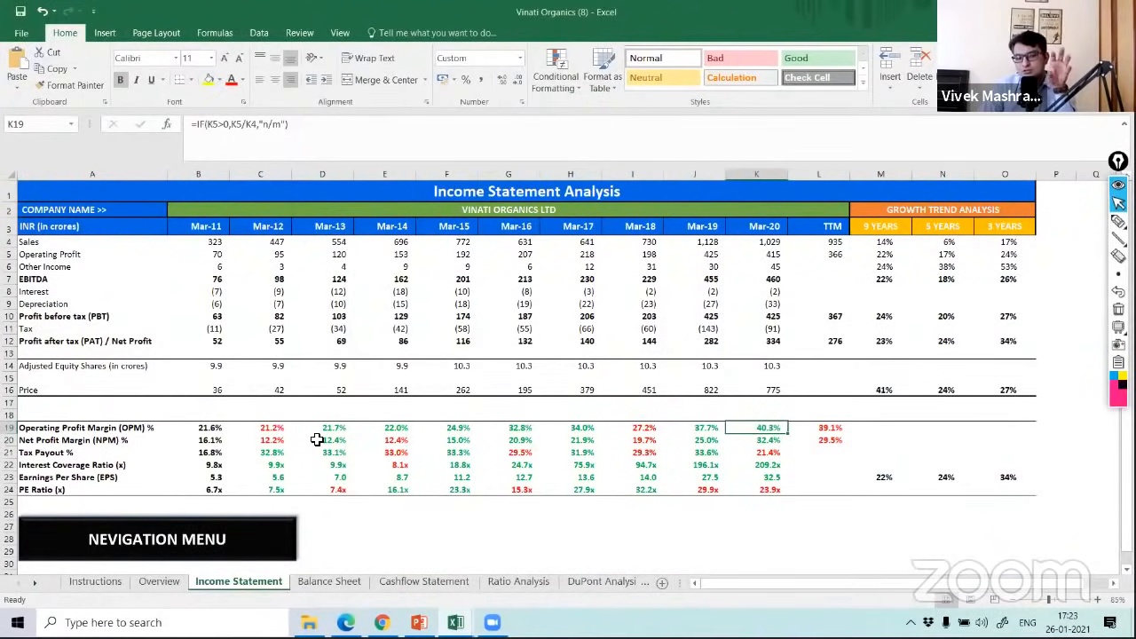
{"action": "left_click", "coordinate": [221, 426]}
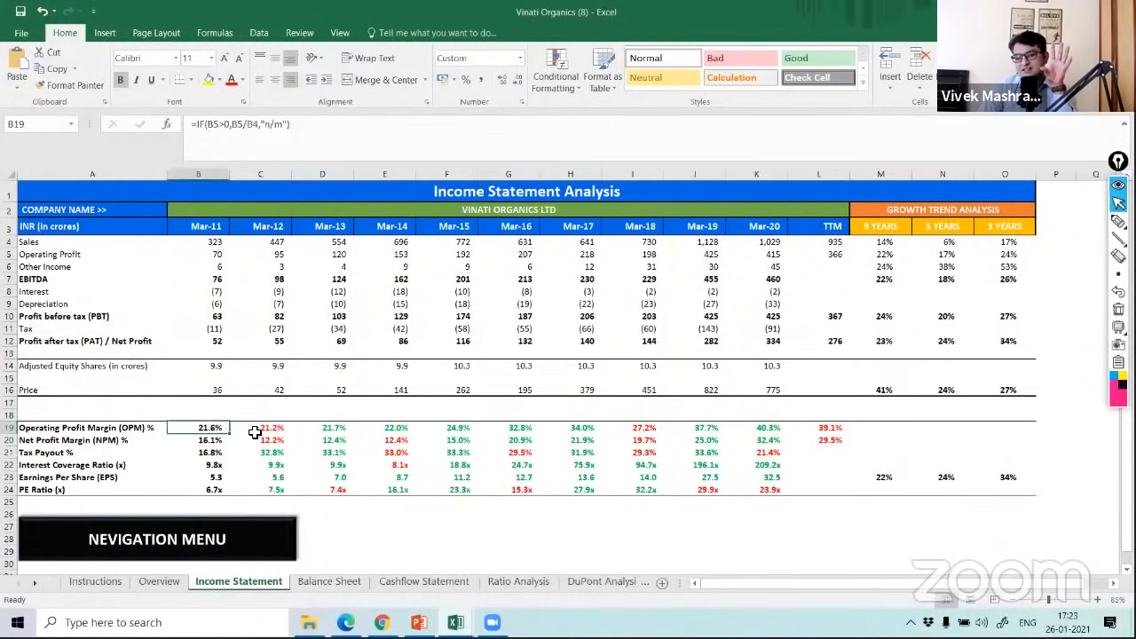
{"action": "left_click", "coordinate": [260, 432]}
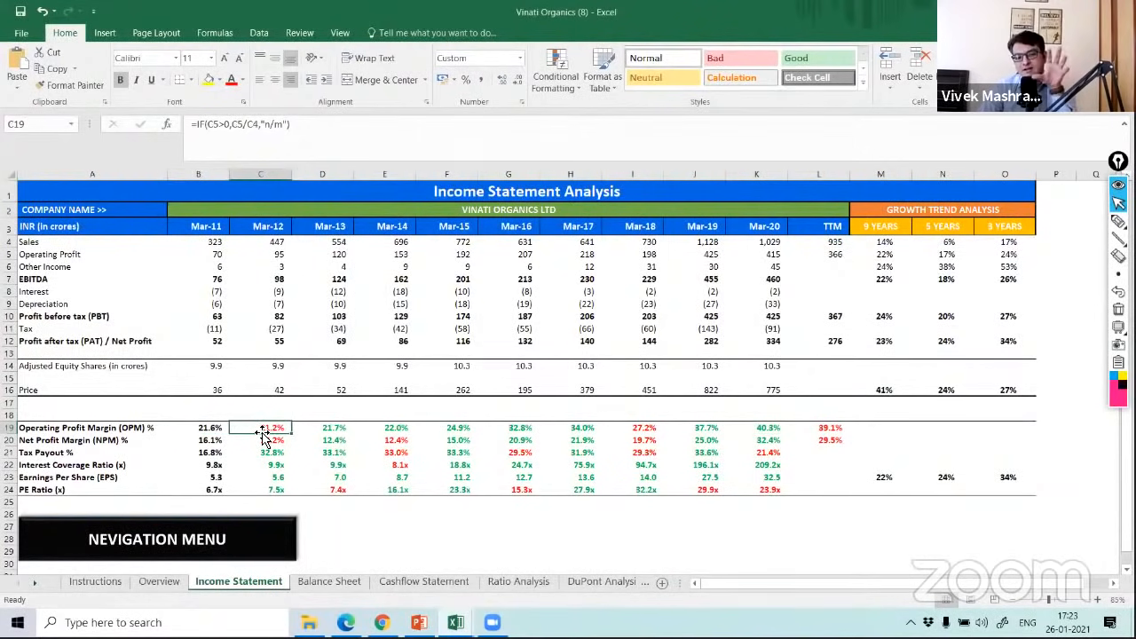
{"action": "left_click", "coordinate": [312, 431]}
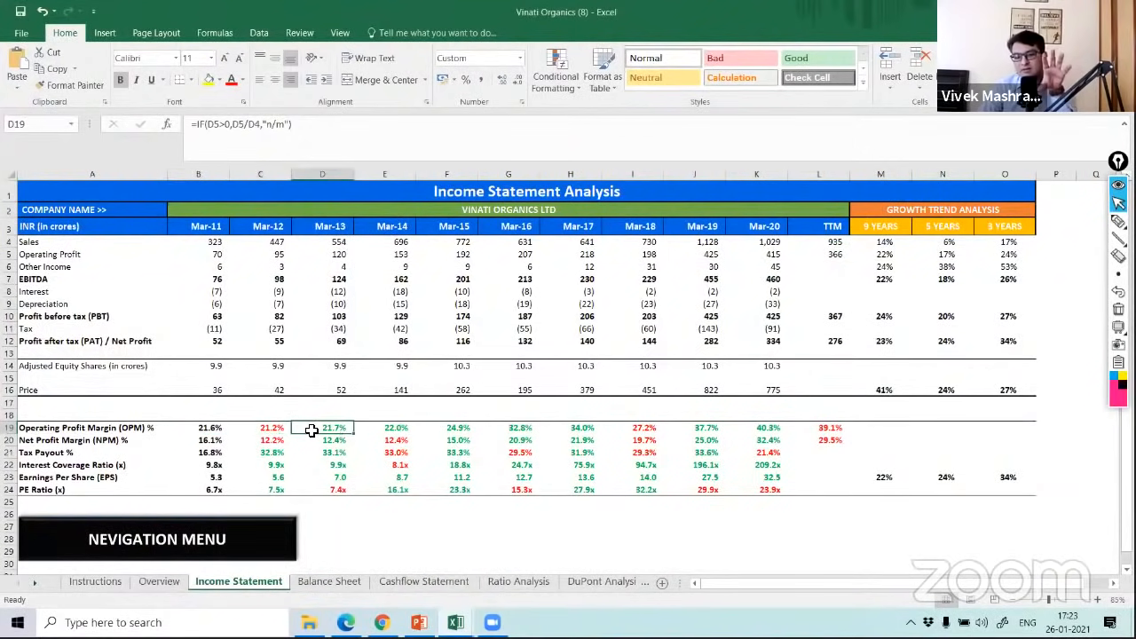
{"action": "left_click", "coordinate": [386, 429]}
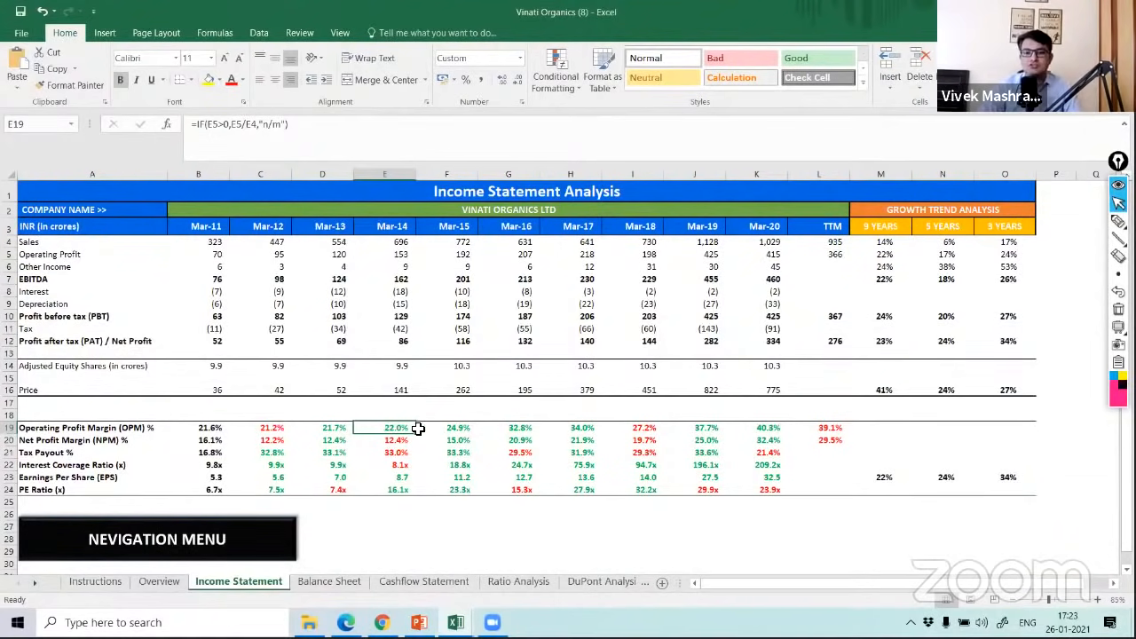
{"action": "left_click_drag", "start_coordinate": [319, 429], "coordinate": [776, 430]}
{"action": "left_click", "coordinate": [635, 428]}
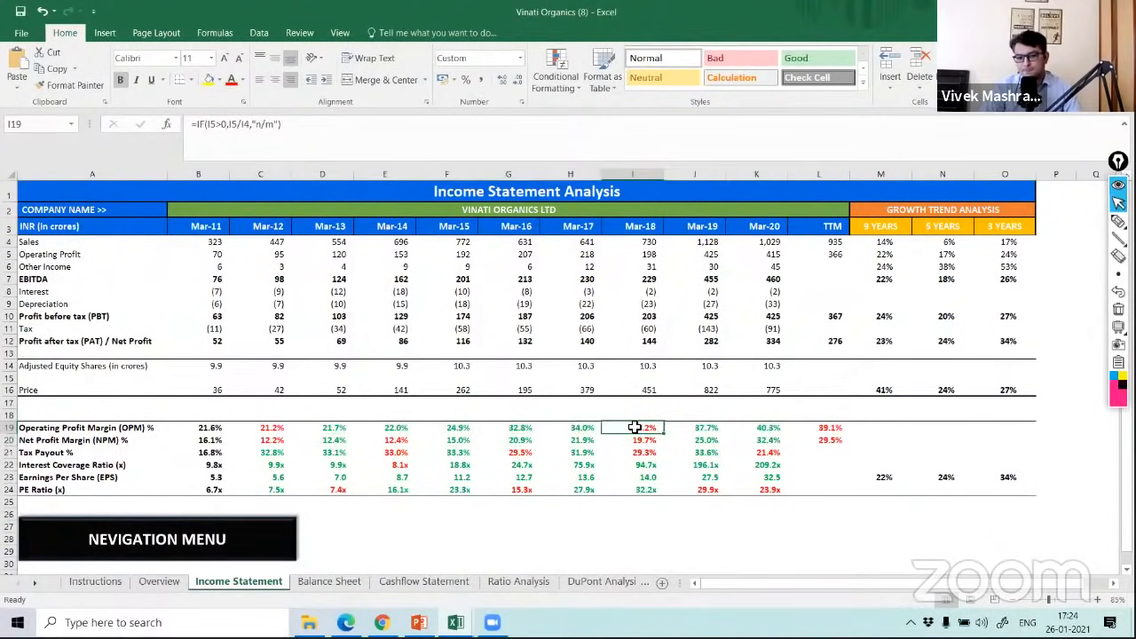
Step: Examine the Net Profit Margin row and the Mar-18 operating margin, net margin and tax payout cells in I19:I21
{"action": "left_click_drag", "start_coordinate": [259, 446], "coordinate": [680, 438]}
{"action": "left_click", "coordinate": [682, 439]}
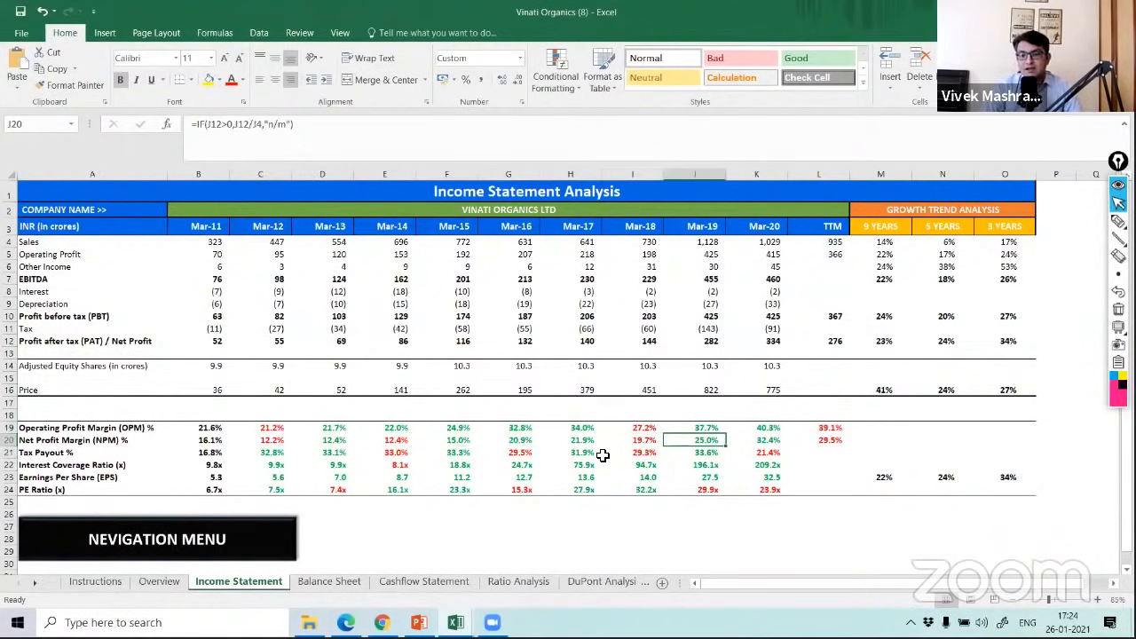
{"action": "left_click", "coordinate": [643, 427]}
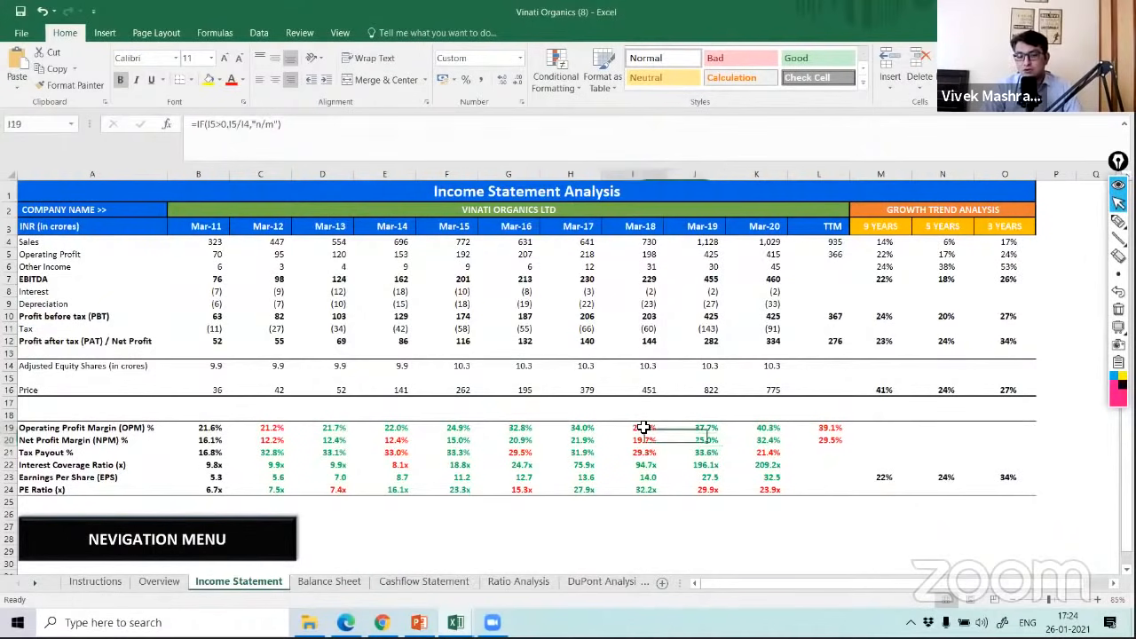
{"action": "left_click_drag", "start_coordinate": [644, 428], "coordinate": [644, 449]}
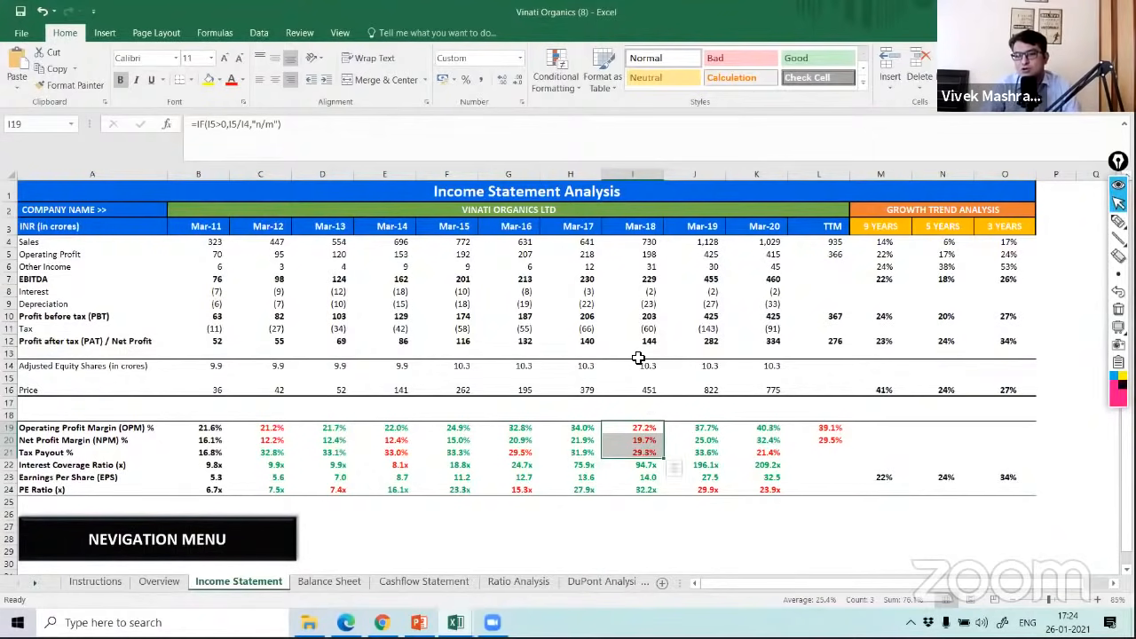
{"action": "left_click", "coordinate": [672, 404]}
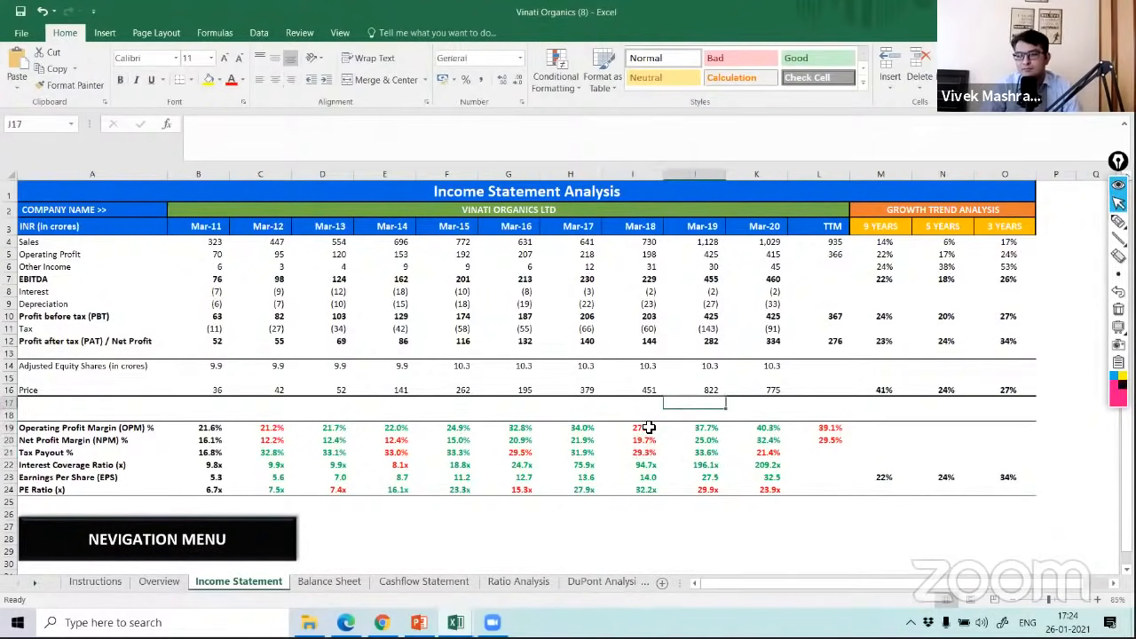
{"action": "left_click_drag", "start_coordinate": [643, 427], "coordinate": [652, 463]}
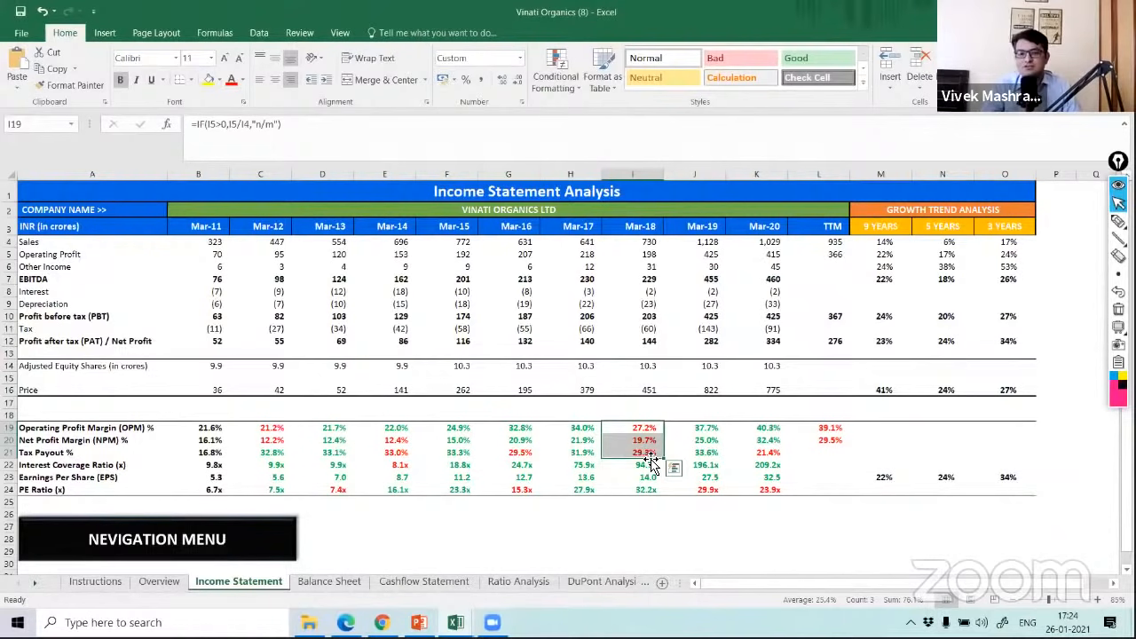
{"action": "left_click", "coordinate": [447, 426]}
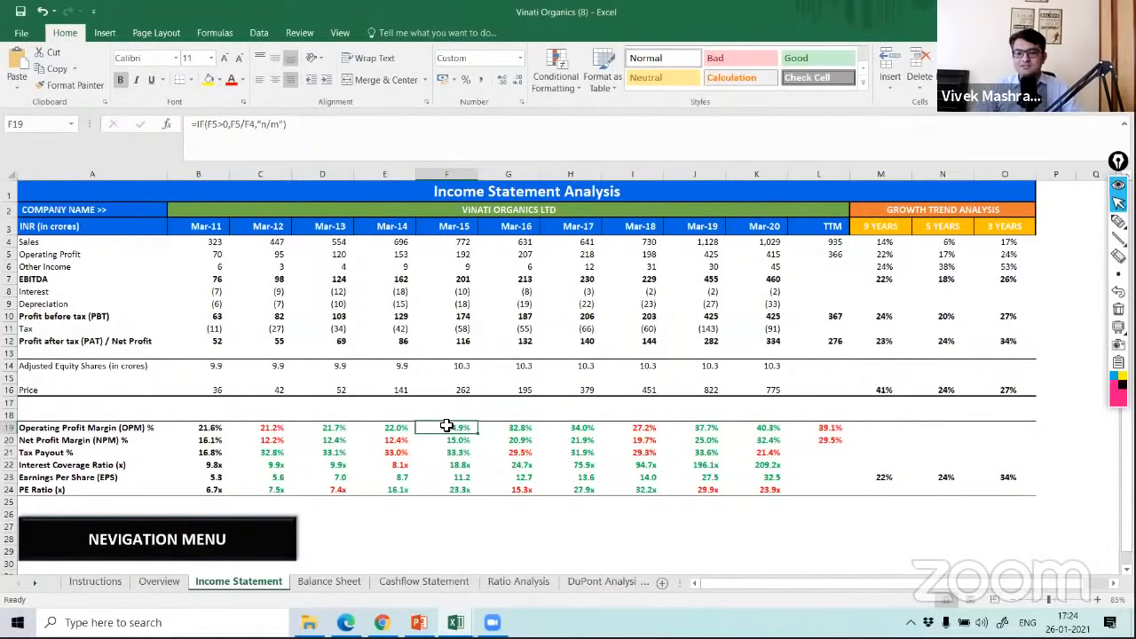
{"action": "left_click_drag", "start_coordinate": [633, 430], "coordinate": [633, 455]}
{"action": "left_click", "coordinate": [633, 455]}
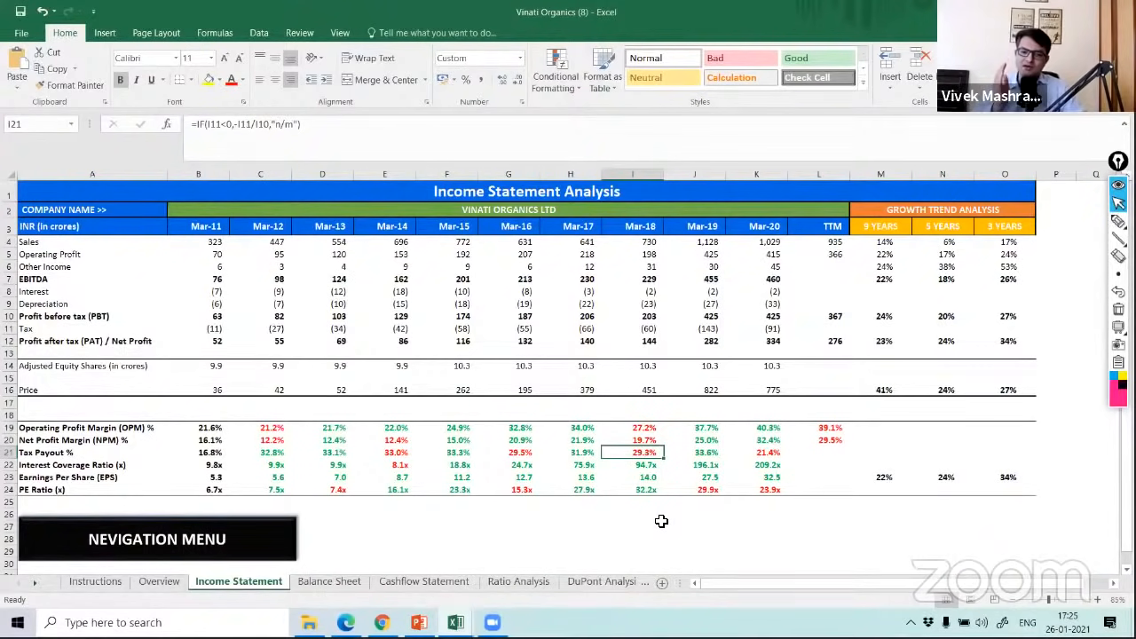
{"action": "left_click", "coordinate": [640, 429]}
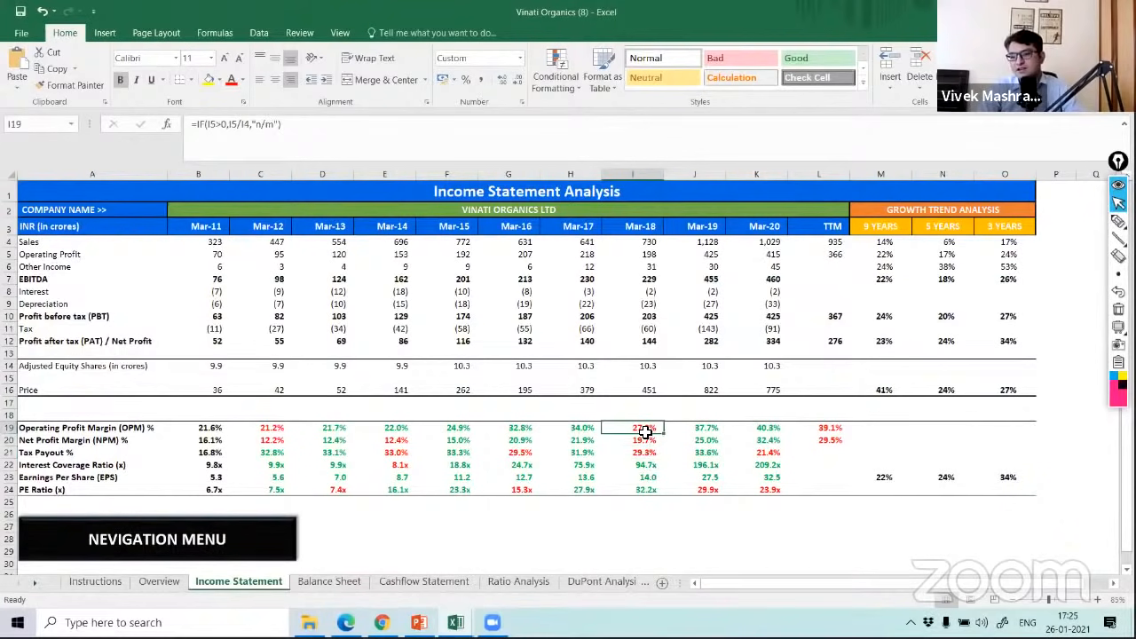
{"action": "left_click", "coordinate": [645, 450], "text": "shift"}
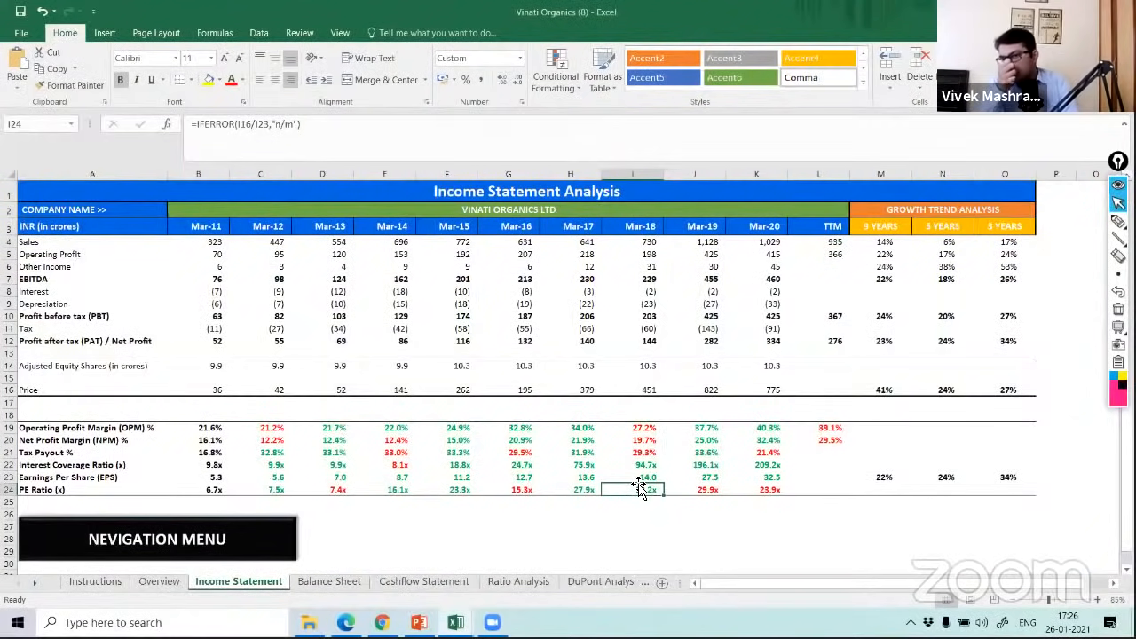
Step: Examine the Interest Coverage Ratio row up to Mar-14 and the Mar-20 cells from Sales down to EBITDA
{"action": "left_click_drag", "start_coordinate": [80, 465], "coordinate": [346, 464]}
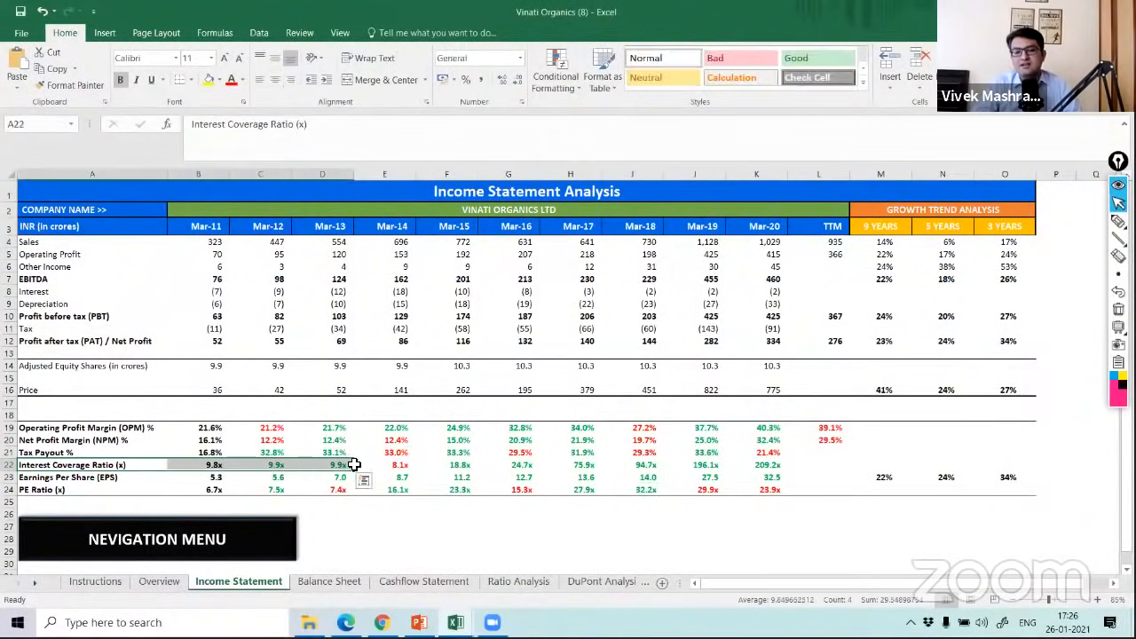
{"action": "left_click", "coordinate": [388, 465]}
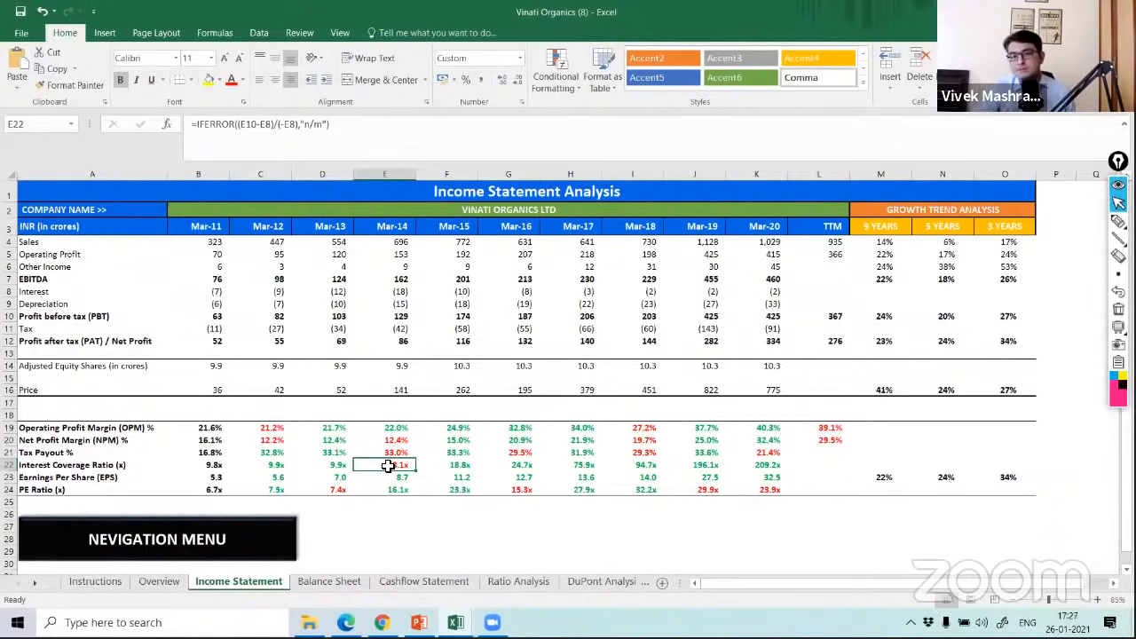
{"action": "left_click", "coordinate": [770, 242]}
{"action": "left_click", "coordinate": [772, 255]}
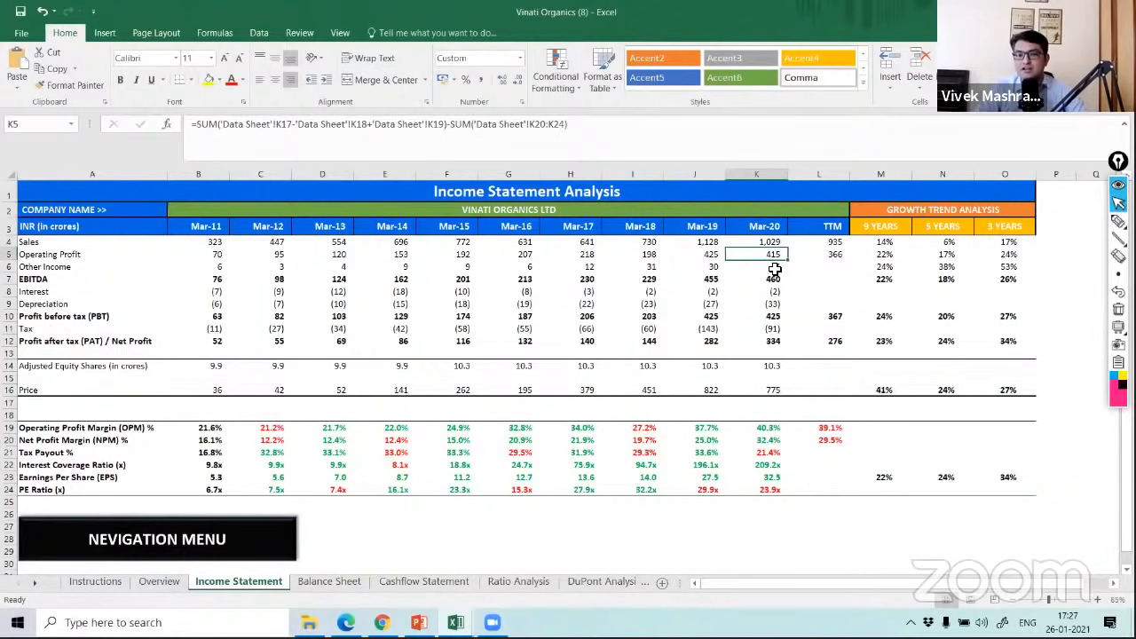
{"action": "left_click", "coordinate": [774, 267]}
{"action": "left_click", "coordinate": [774, 279]}
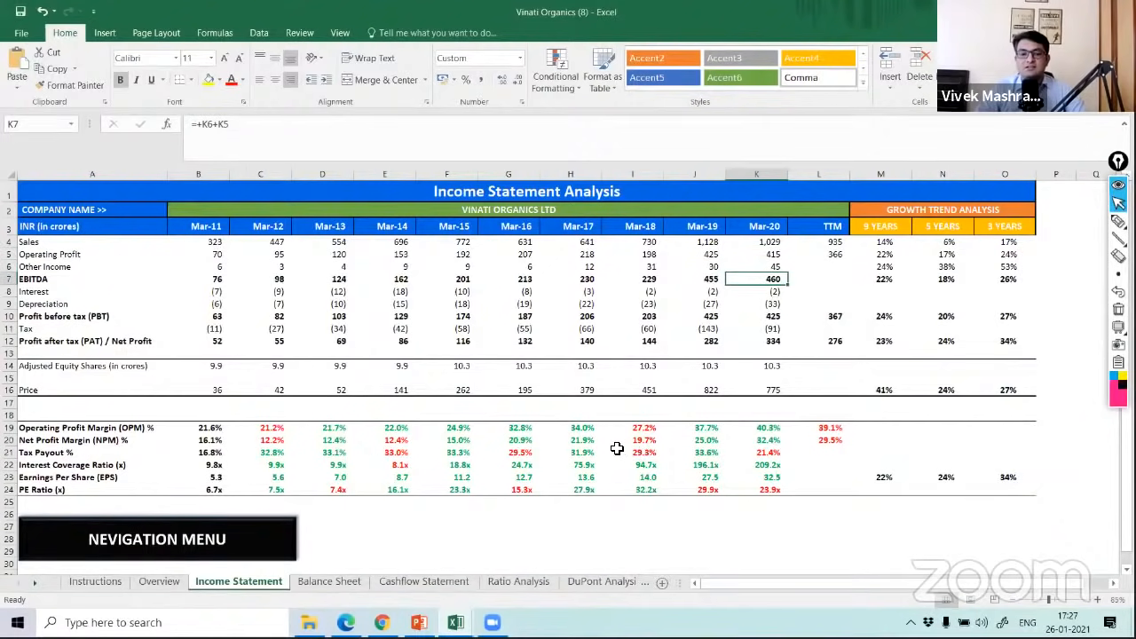
Step: Inspect the Mar-12 interest coverage formula in C22 and compare it with the Mar-13 and Mar-14 ratio cells
{"action": "double_click", "coordinate": [278, 465]}
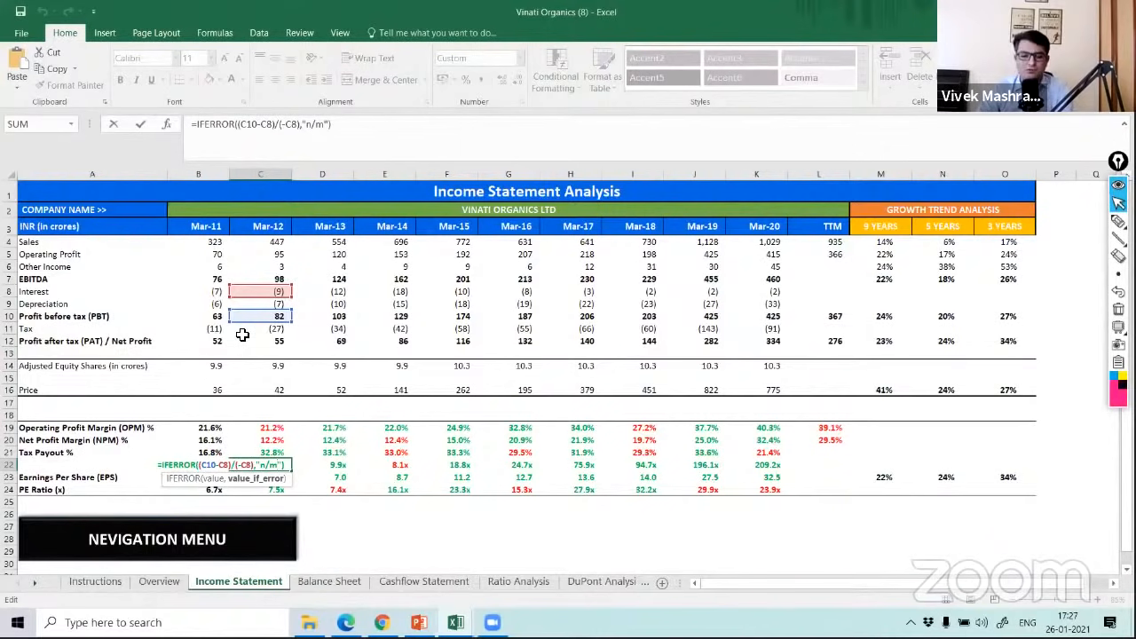
{"action": "key", "text": "ctrl+Return"}
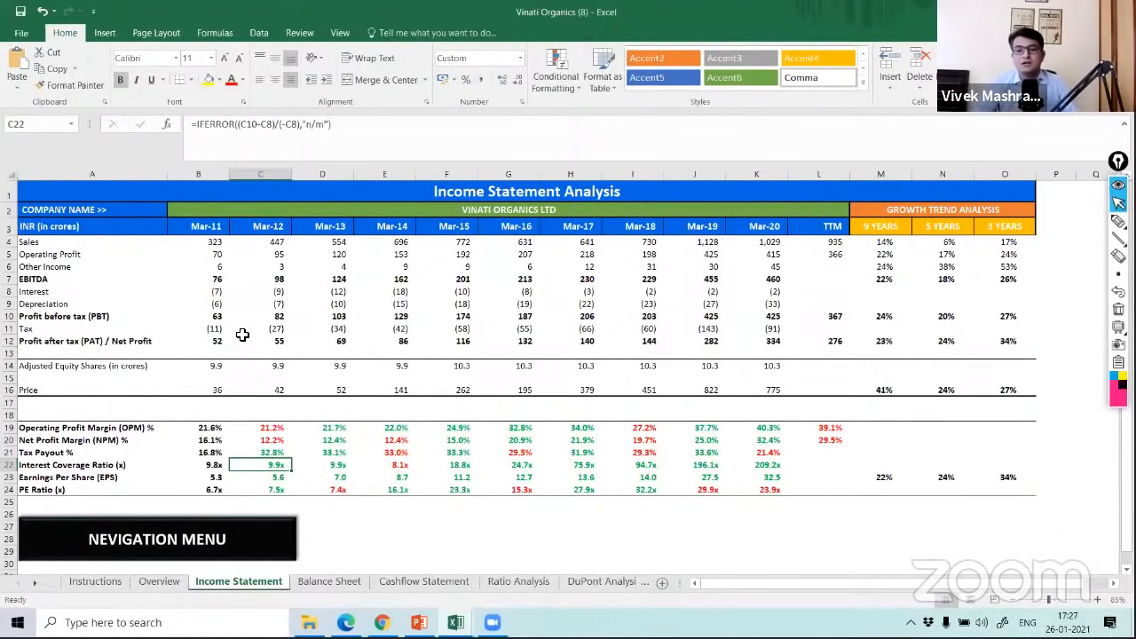
{"action": "left_click", "coordinate": [329, 464]}
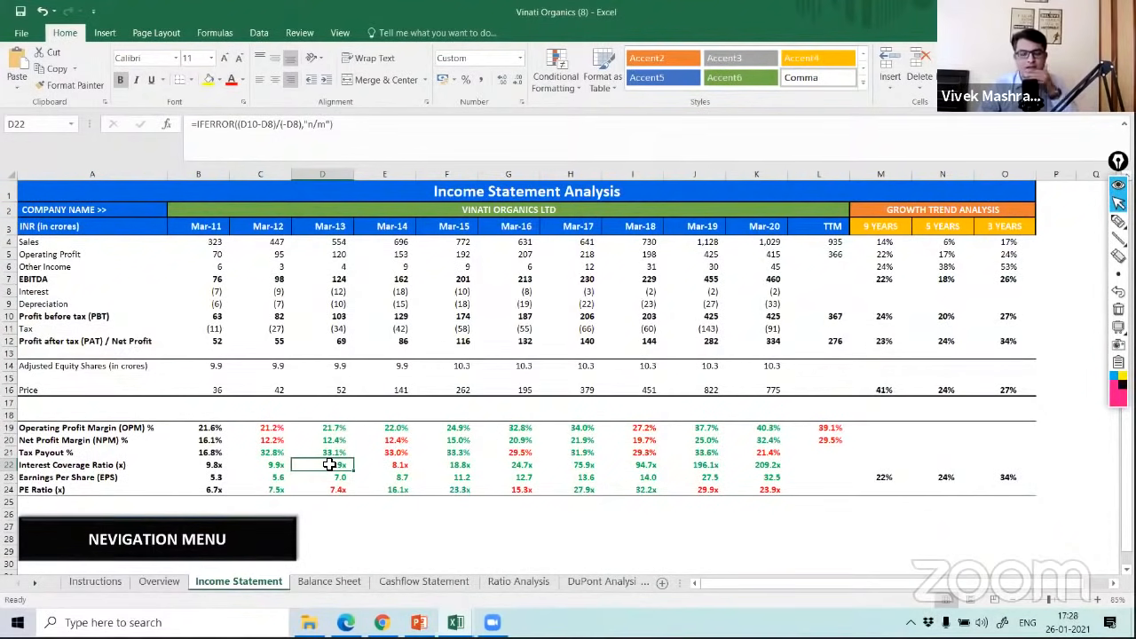
{"action": "left_click", "coordinate": [276, 465]}
{"action": "left_click", "coordinate": [330, 464]}
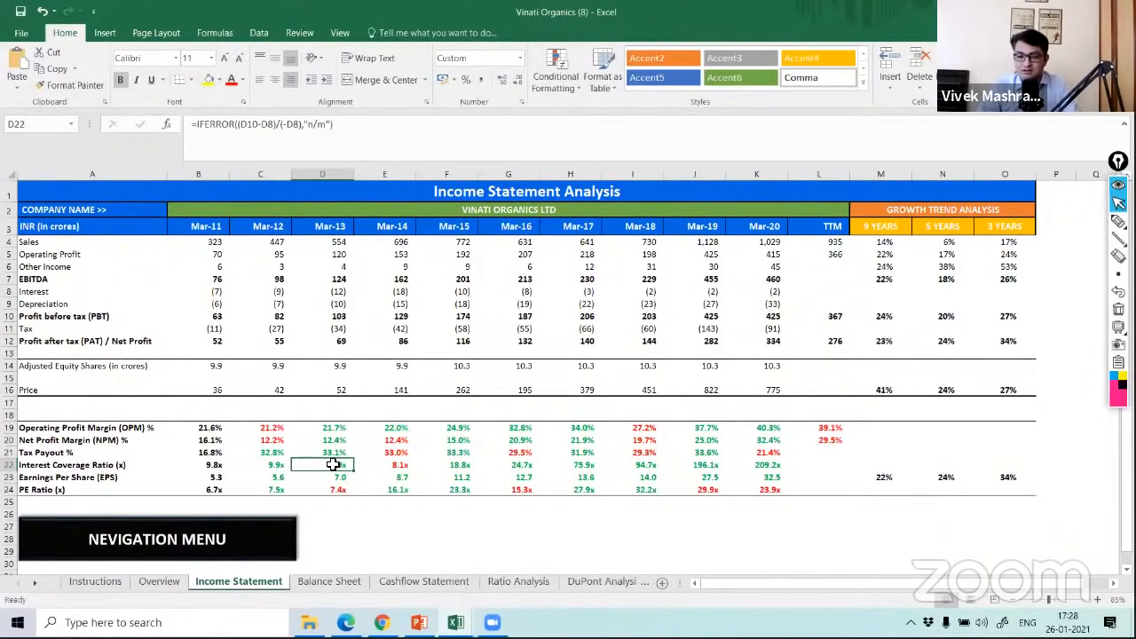
{"action": "left_click", "coordinate": [386, 462]}
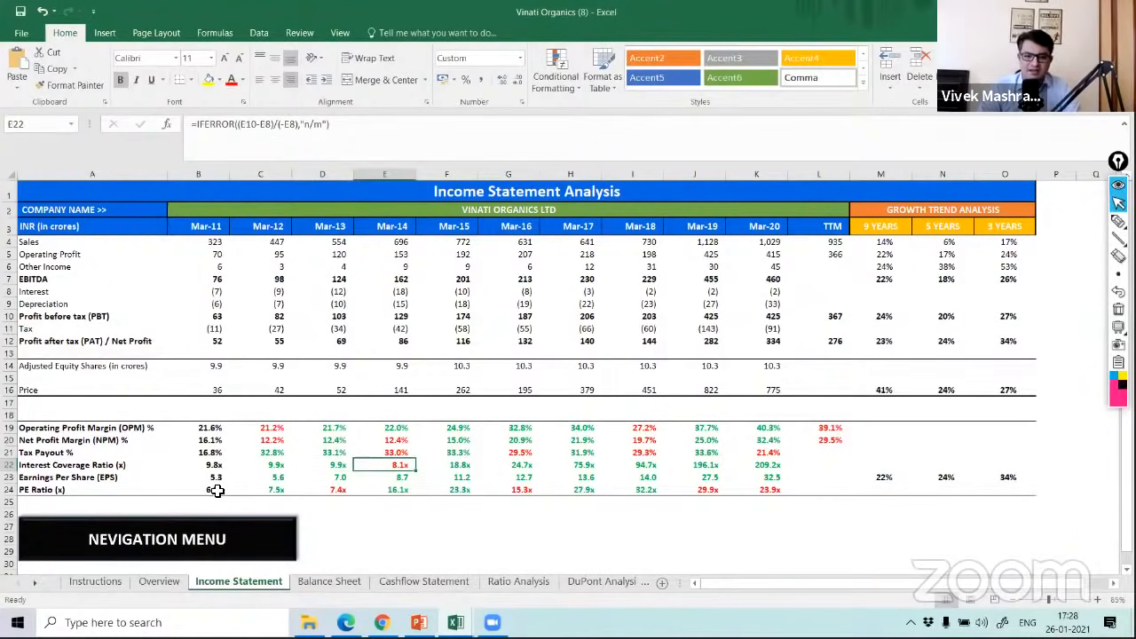
Step: Highlight the PE Ratio row from Mar-11 to Mar-20, as well as the 9-, 5- and 3-year net profit growth cells M12:O12
{"action": "left_click_drag", "start_coordinate": [213, 489], "coordinate": [728, 492]}
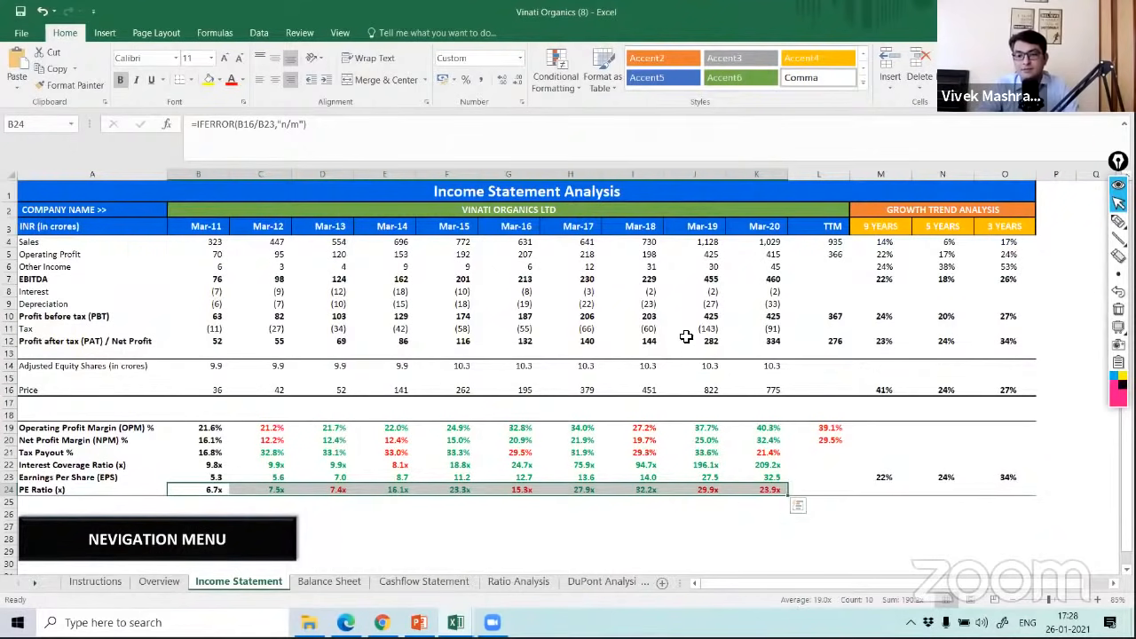
{"action": "left_click_drag", "start_coordinate": [888, 340], "coordinate": [1003, 342]}
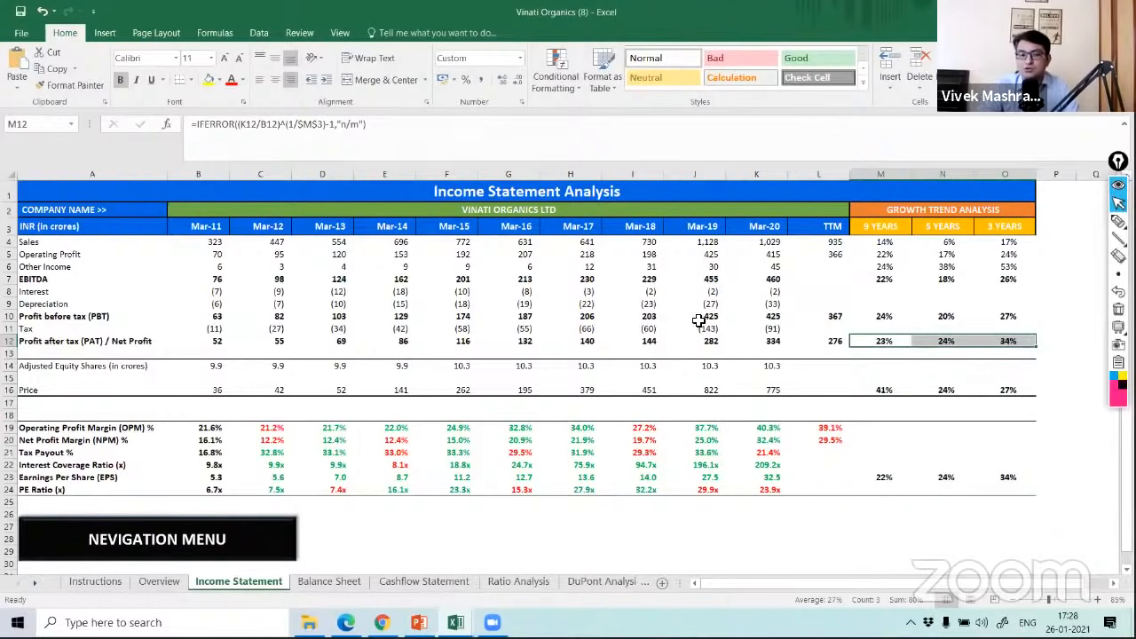
Step: Examine the PE Ratio row from Mar-14 to Mar-20, then highlight the Mar-16 to Mar-18 ratios in G24:I24
{"action": "left_click", "coordinate": [396, 490]}
{"action": "left_click_drag", "start_coordinate": [427, 488], "coordinate": [756, 491]}
{"action": "left_click", "coordinate": [756, 491]}
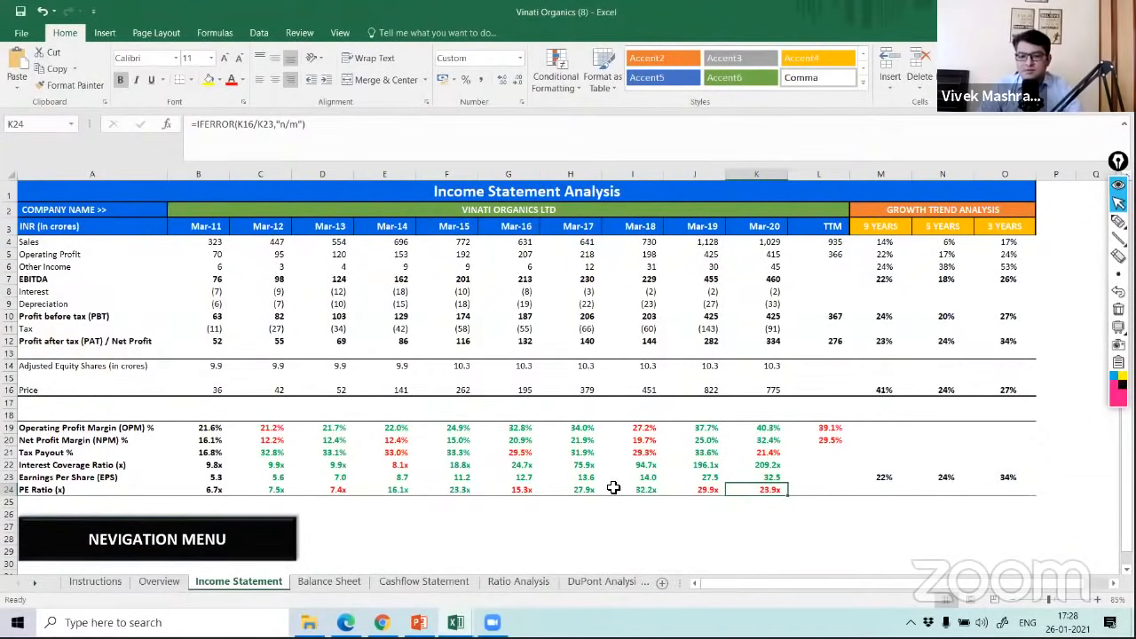
{"action": "left_click", "coordinate": [574, 489]}
{"action": "left_click_drag", "start_coordinate": [574, 490], "coordinate": [627, 490]}
{"action": "left_click", "coordinate": [581, 490]}
{"action": "left_click_drag", "start_coordinate": [521, 490], "coordinate": [640, 491]}
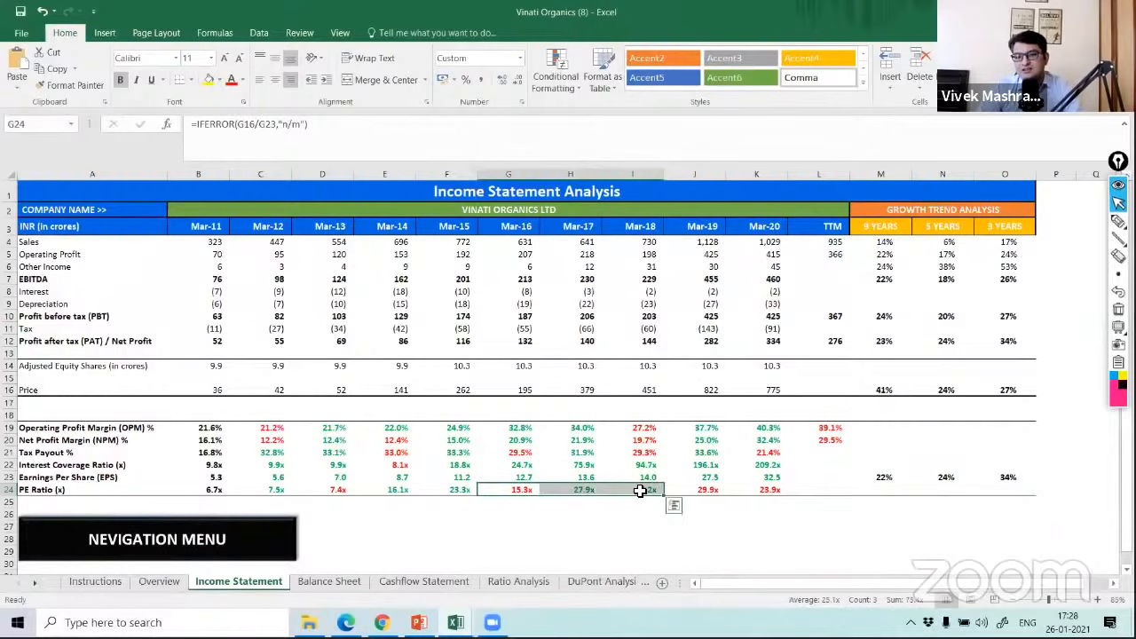
Step: Compare the Mar-16 to Mar-18 net profit cells G12:I12 with their PE ratios and with the Mar-19 net profit
{"action": "left_click_drag", "start_coordinate": [645, 341], "coordinate": [707, 341]}
{"action": "left_click", "coordinate": [707, 340]}
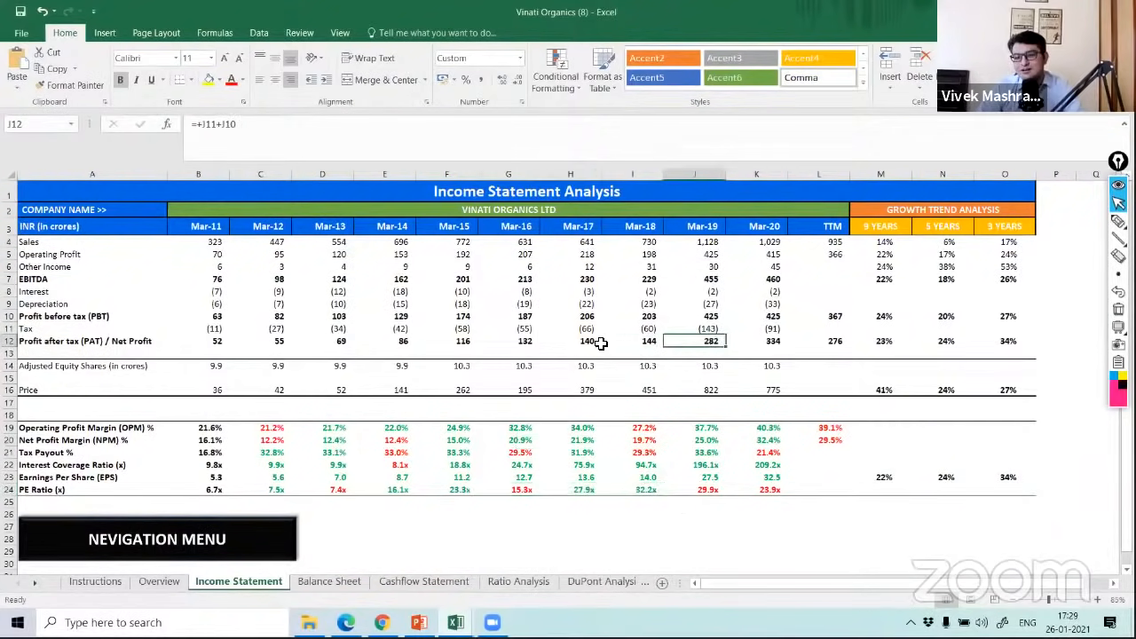
{"action": "left_click_drag", "start_coordinate": [524, 341], "coordinate": [648, 339]}
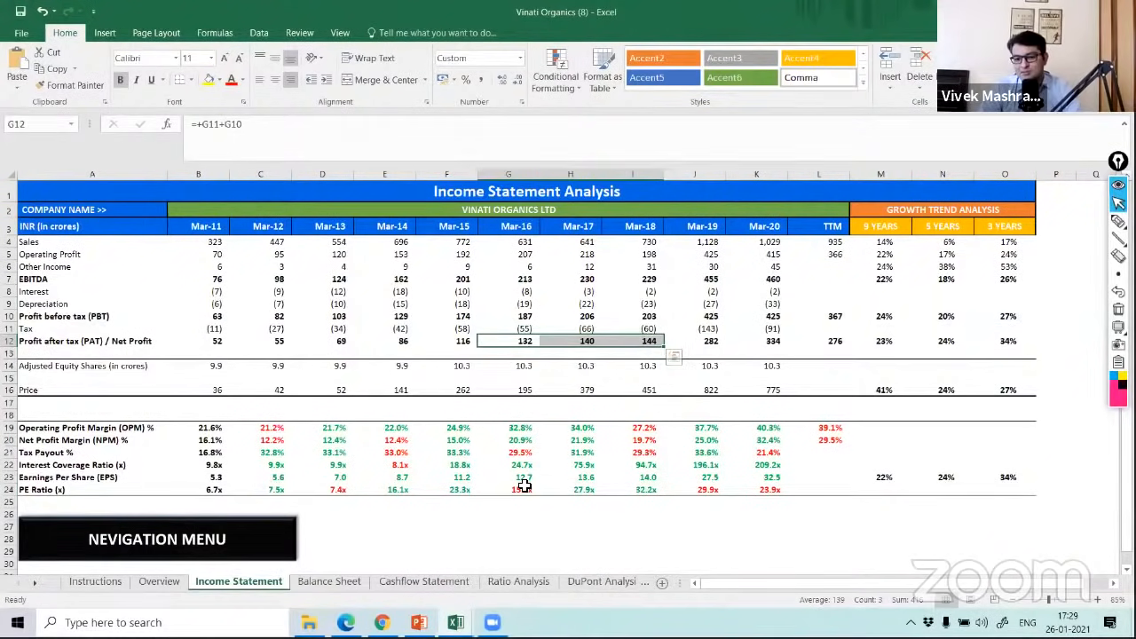
{"action": "left_click_drag", "start_coordinate": [523, 488], "coordinate": [641, 489]}
{"action": "left_click_drag", "start_coordinate": [520, 345], "coordinate": [645, 344]}
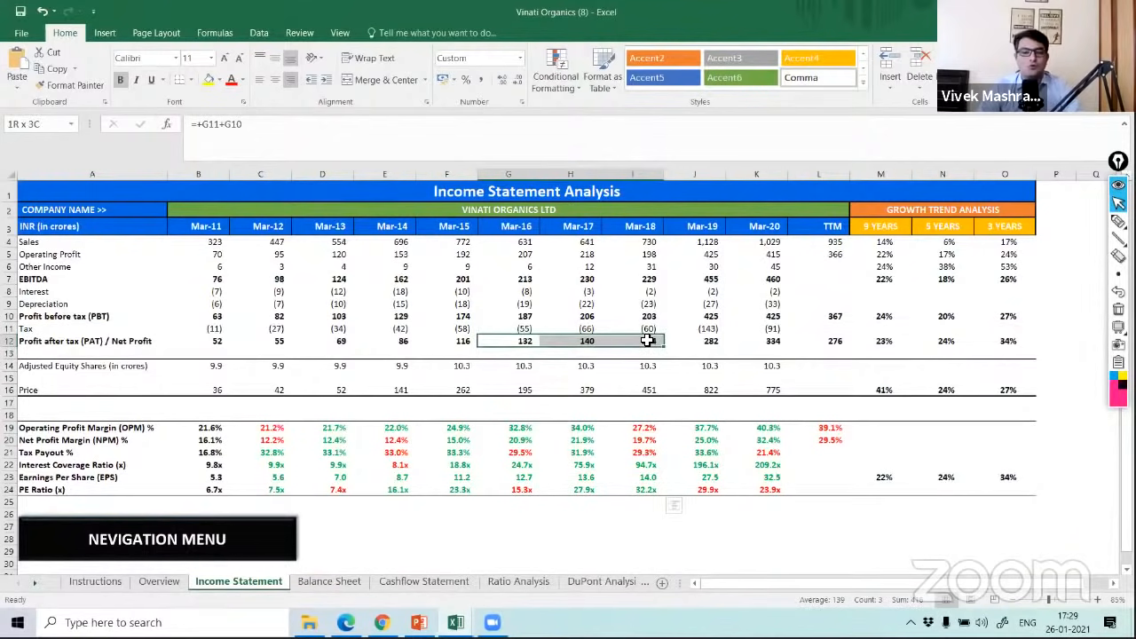
{"action": "left_click_drag", "start_coordinate": [648, 341], "coordinate": [648, 341]}
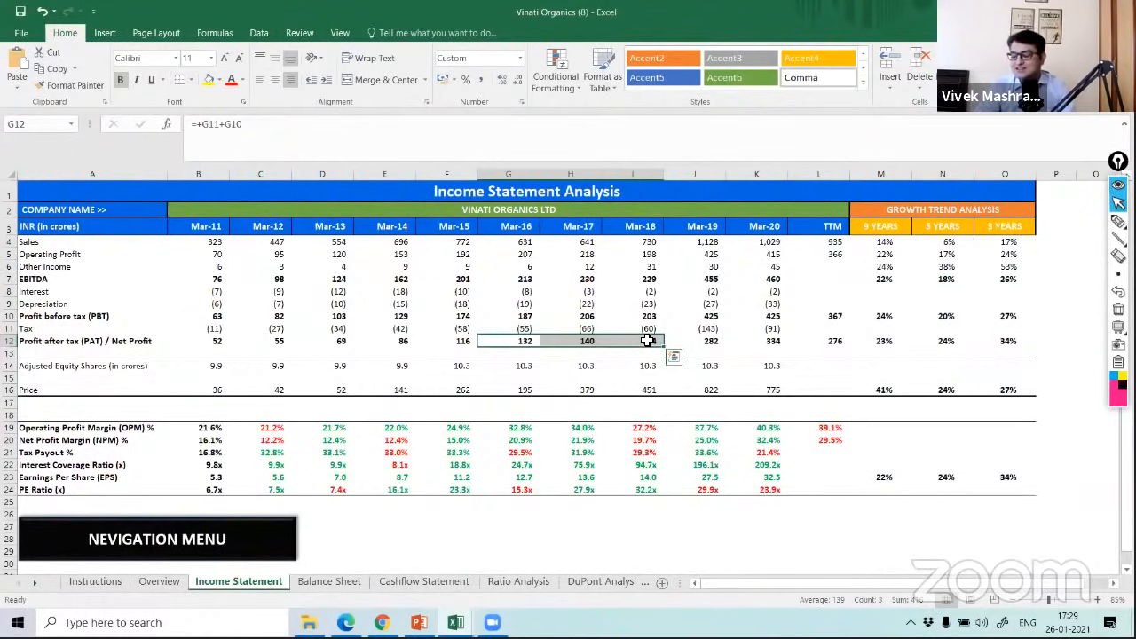
{"action": "left_click", "coordinate": [710, 340]}
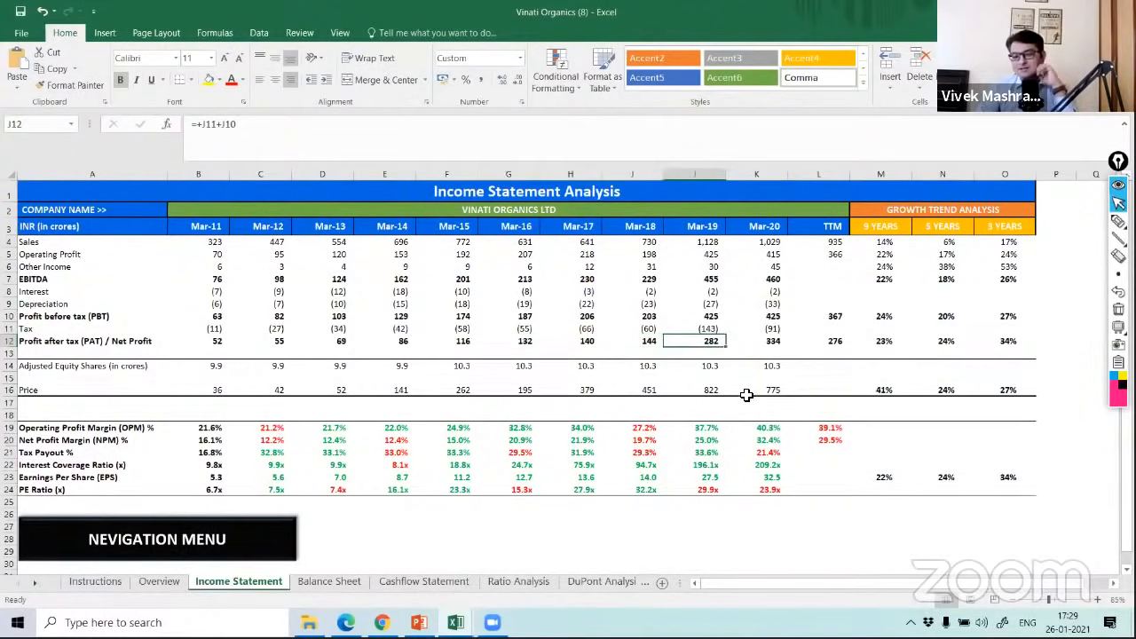
Step: Inspect the Mar-18, Mar-19 and Mar-20 PE ratios one by one and highlight I24:K24
{"action": "left_click", "coordinate": [645, 488]}
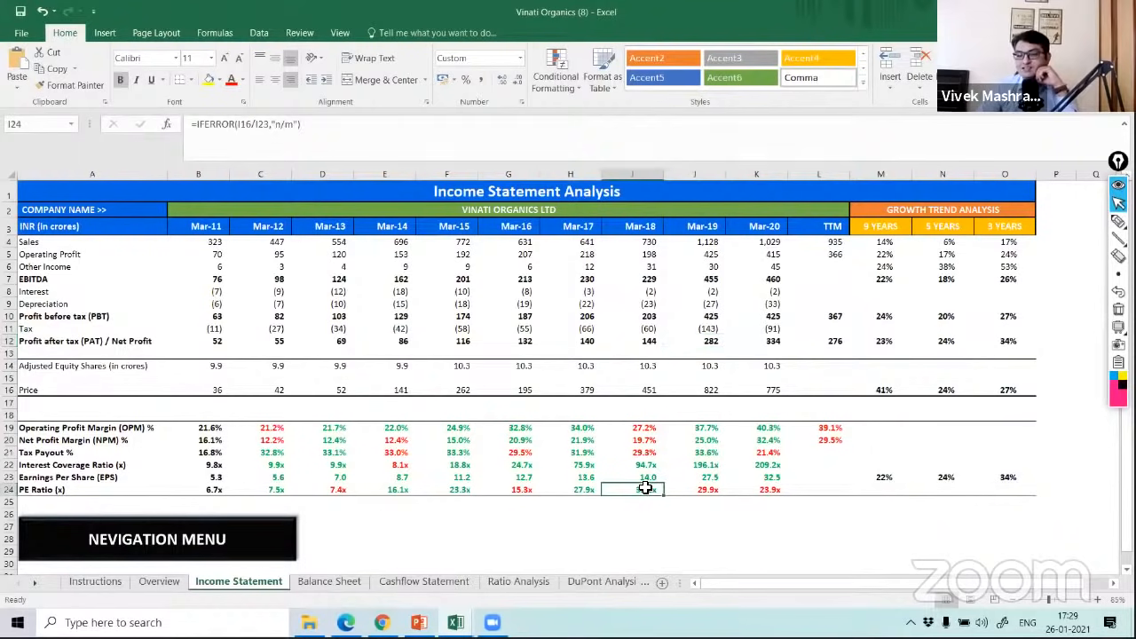
{"action": "left_click", "coordinate": [698, 488]}
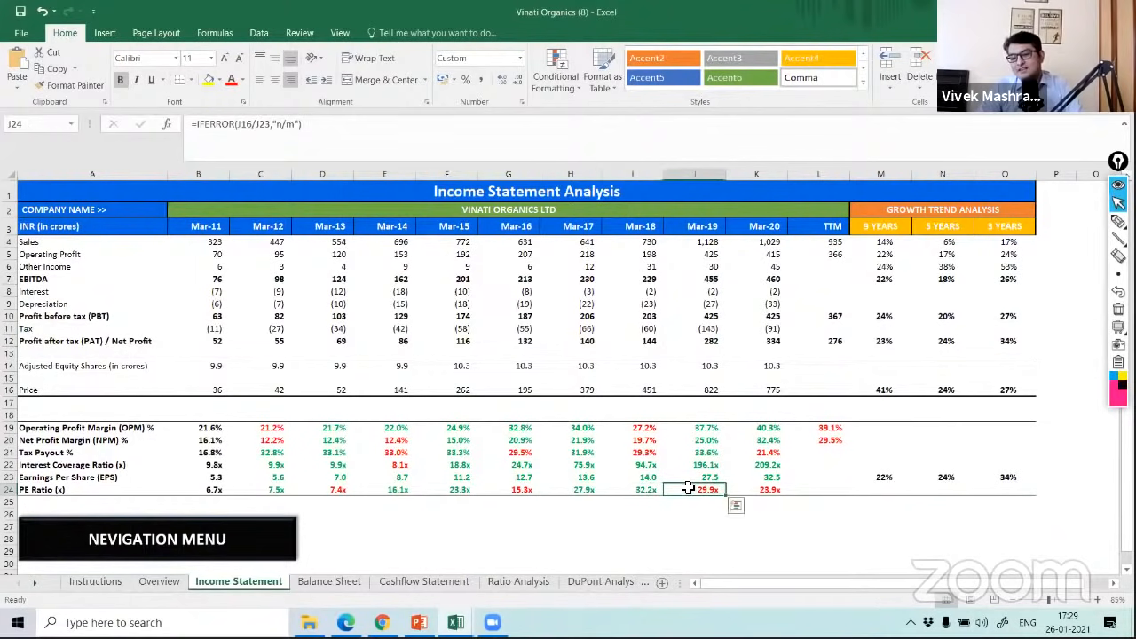
{"action": "left_click", "coordinate": [764, 490]}
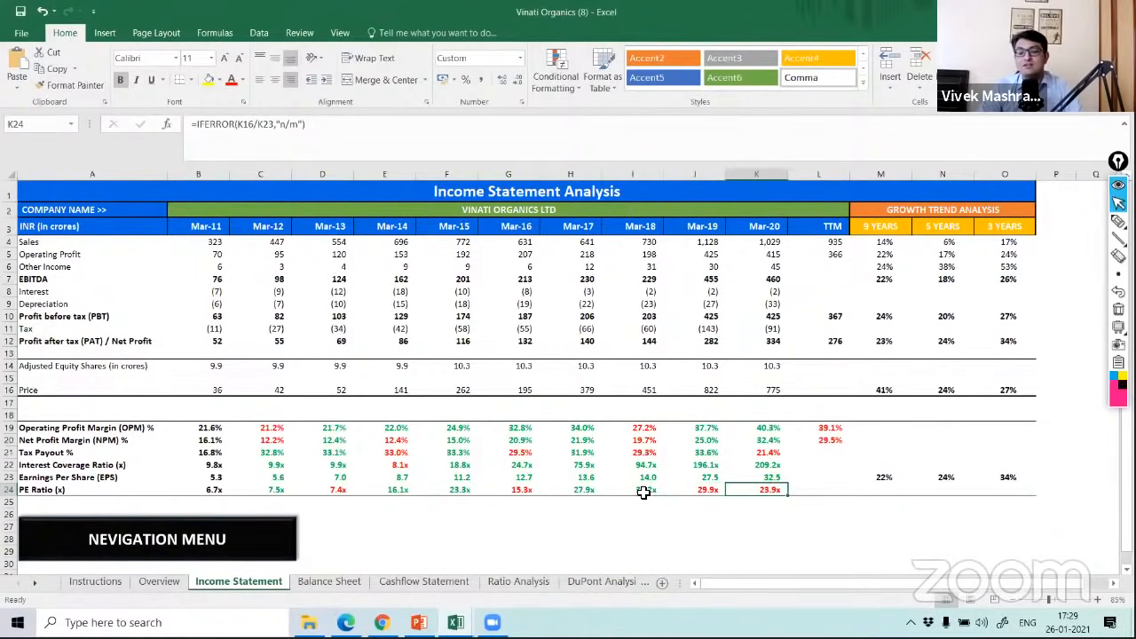
{"action": "left_click_drag", "start_coordinate": [643, 492], "coordinate": [744, 489]}
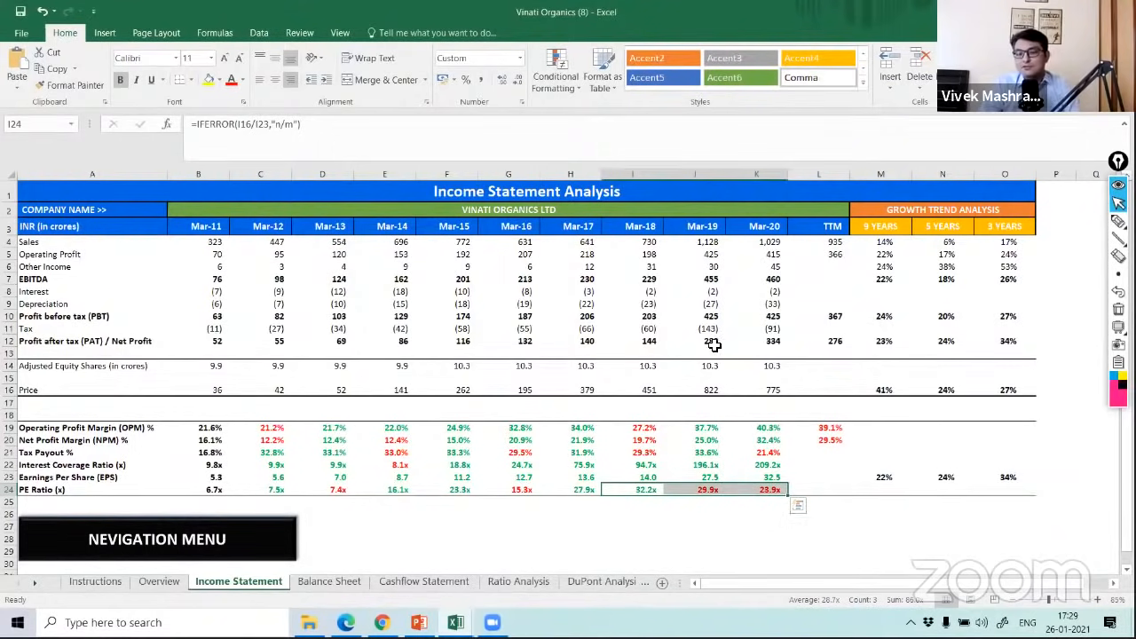
Step: Review the net profit cells from Mar-18 to Mar-20, the Mar-19 formula in J12, and the growth cells M12:O12
{"action": "left_click_drag", "start_coordinate": [710, 341], "coordinate": [764, 341]}
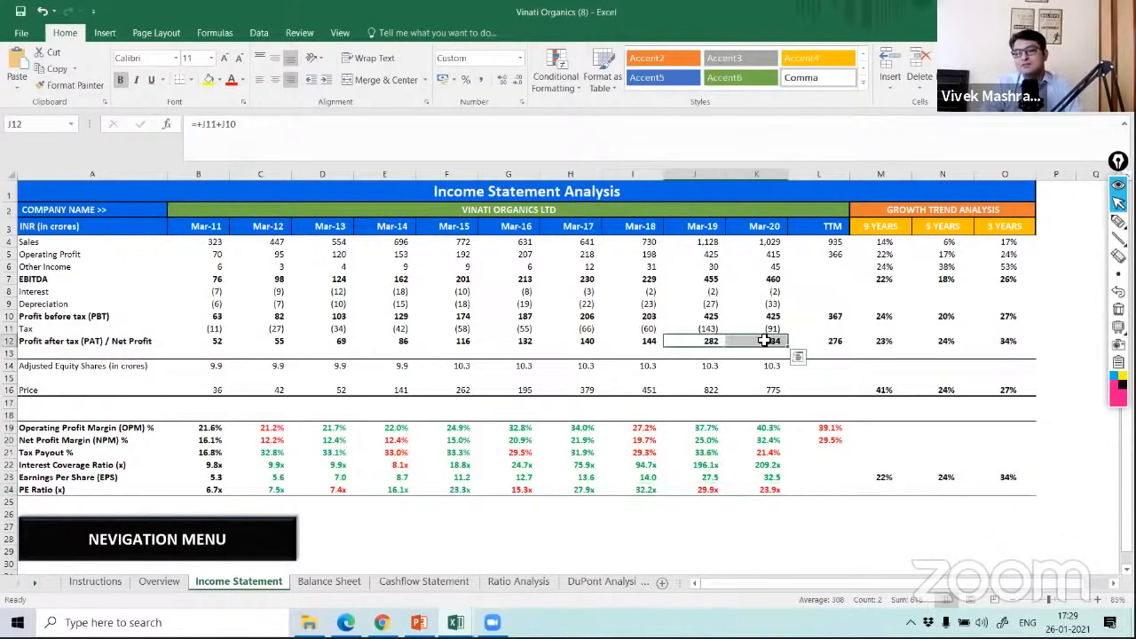
{"action": "left_click_drag", "start_coordinate": [648, 342], "coordinate": [703, 348]}
{"action": "double_click", "coordinate": [701, 342]}
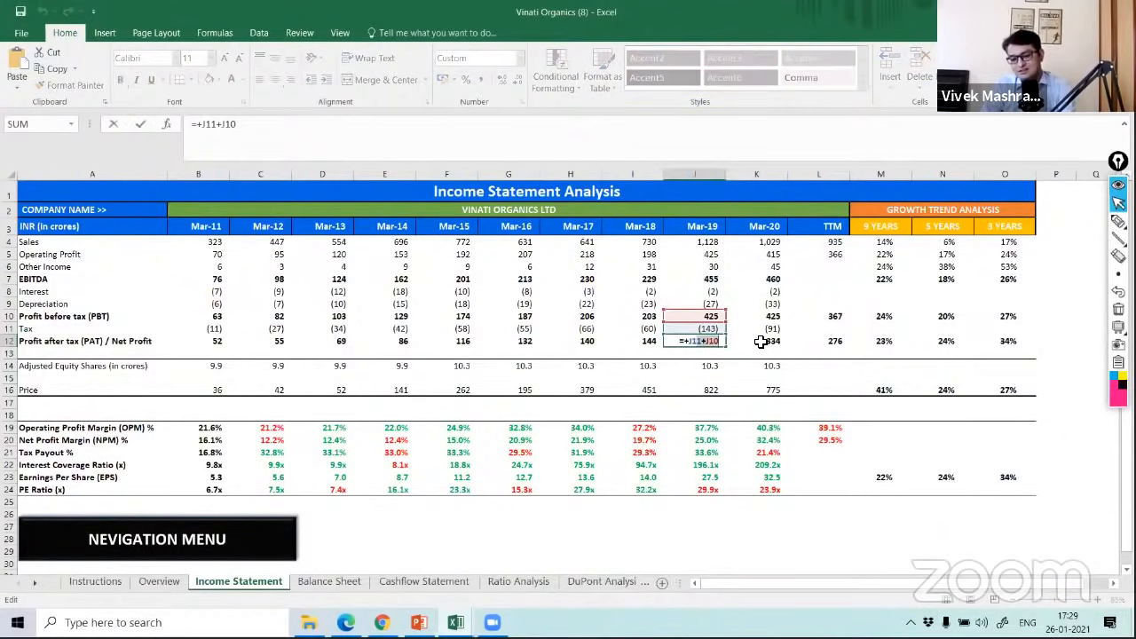
{"action": "key", "text": "Escape"}
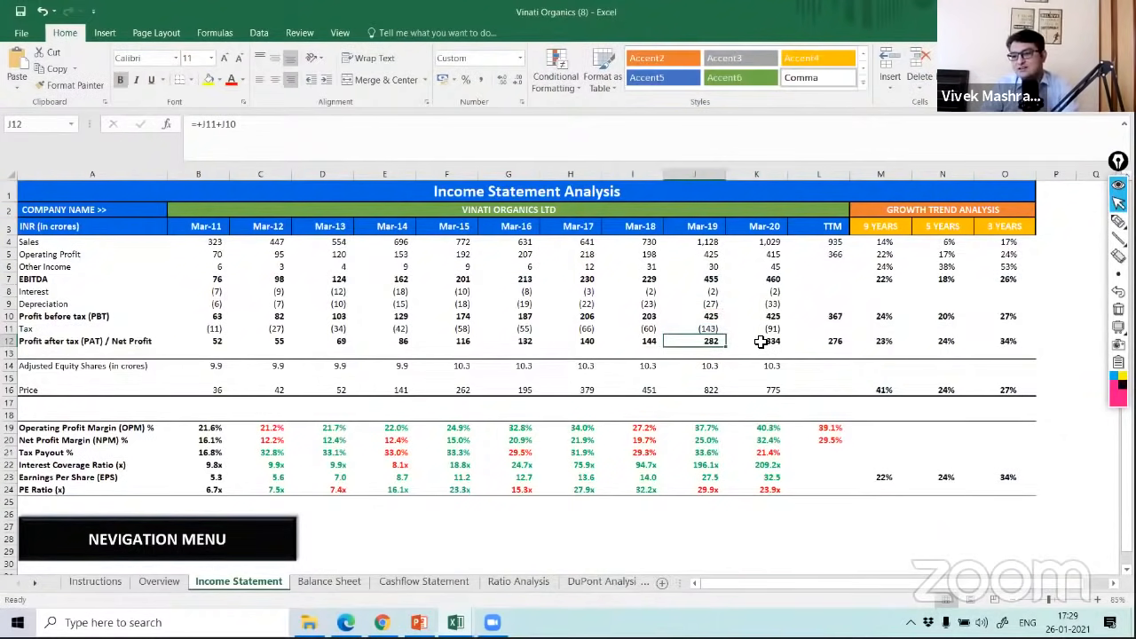
{"action": "left_click_drag", "start_coordinate": [887, 342], "coordinate": [986, 341]}
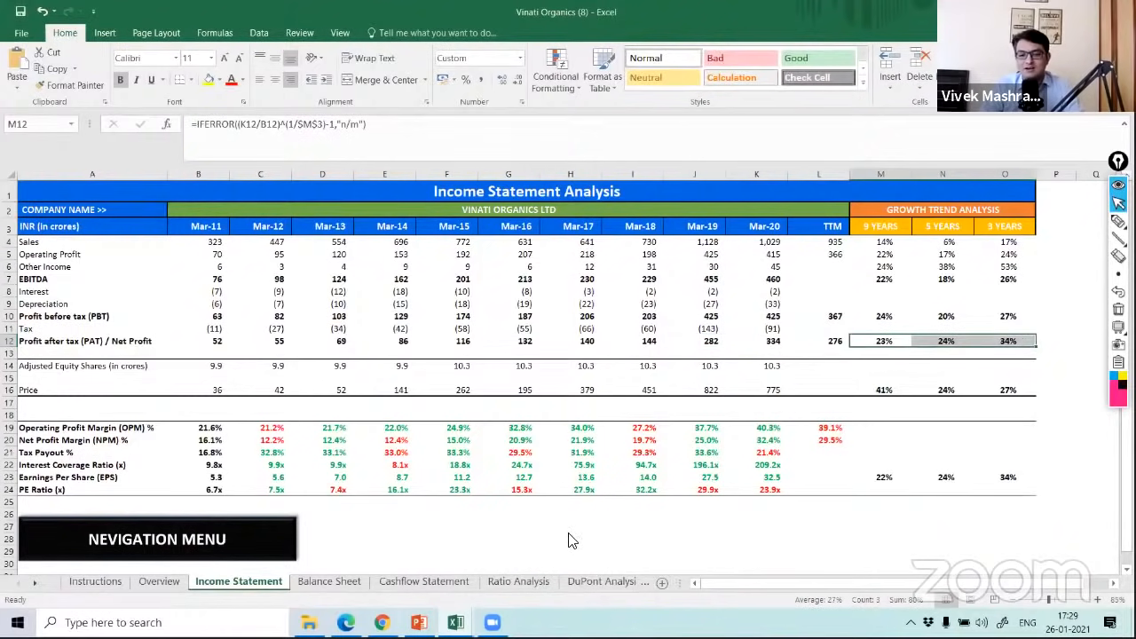
Step: Switch to Chrome, load in.tradingview.com in the New Tab page and open its chart
{"action": "left_click", "coordinate": [382, 622]}
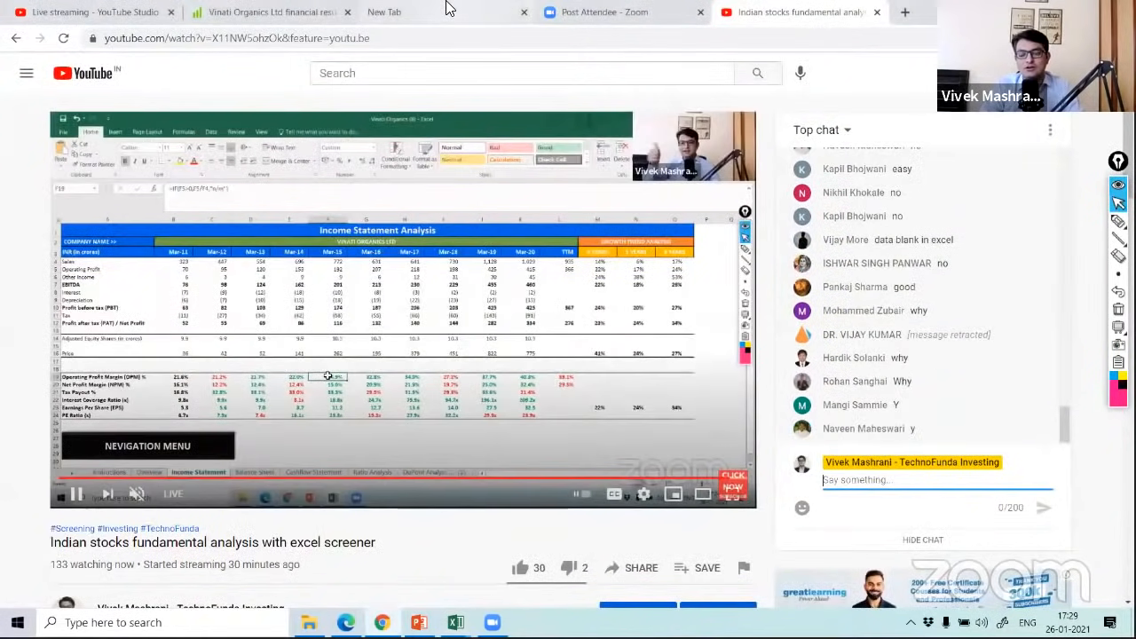
{"action": "left_click", "coordinate": [448, 11]}
{"action": "key", "text": "BackSpace"}
{"action": "key", "text": "BackSpace"}
{"action": "key", "text": "BackSpace"}
{"action": "key", "text": "BackSpace"}
{"action": "key", "text": "BackSpace"}
{"action": "key", "text": "BackSpace"}
{"action": "key", "text": "BackSpace"}
{"action": "key", "text": "BackSpace"}
{"action": "key", "text": "BackSpace"}
{"action": "key", "text": "BackSpace"}
{"action": "key", "text": "BackSpace"}
{"action": "key", "text": "BackSpace"}
{"action": "key", "text": "BackSpace"}
{"action": "key", "text": "BackSpace"}
{"action": "key", "text": "BackSpace"}
{"action": "key", "text": "BackSpace"}
{"action": "key", "text": "BackSpace"}
{"action": "key", "text": "BackSpace"}
{"action": "key", "text": "BackSpace"}
{"action": "key", "text": "BackSpace"}
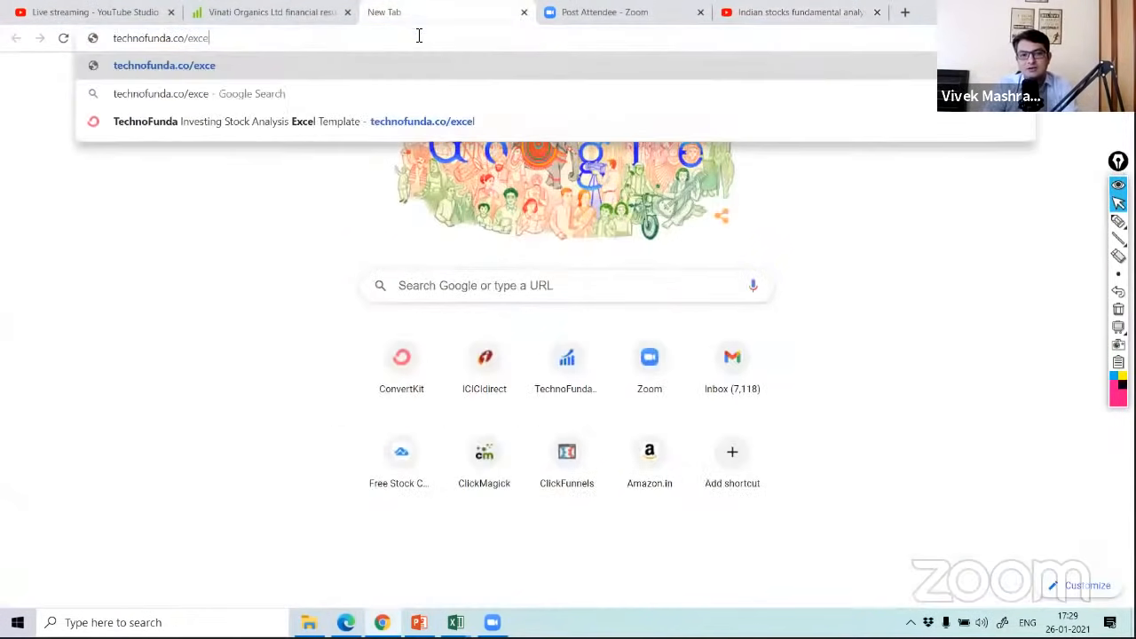
{"action": "type", "text": "in"}
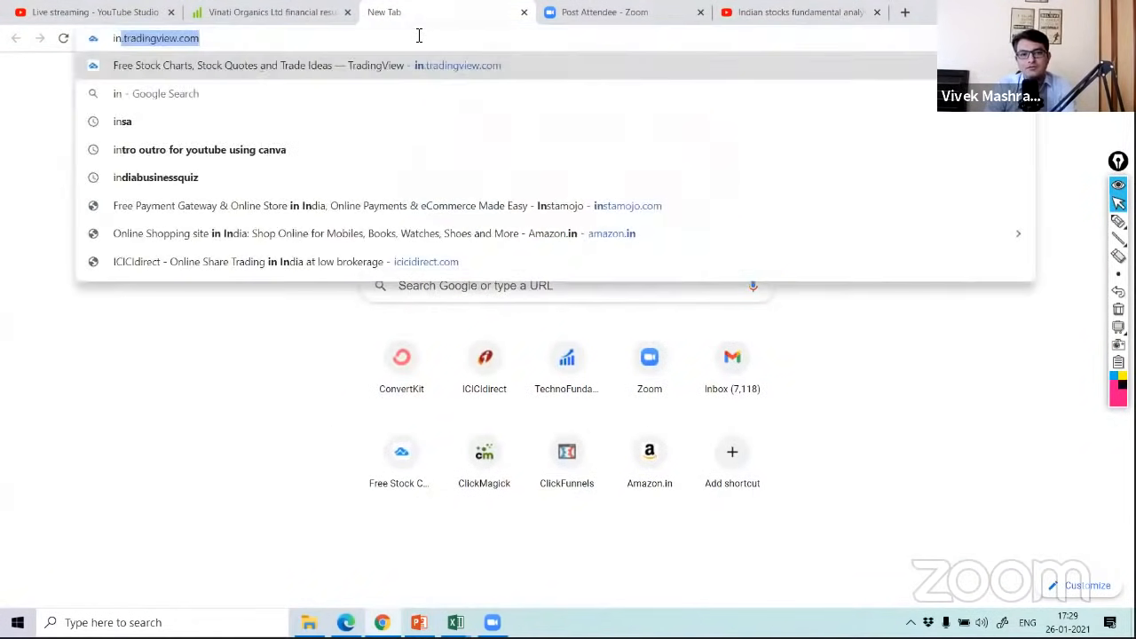
{"action": "key", "text": "Return"}
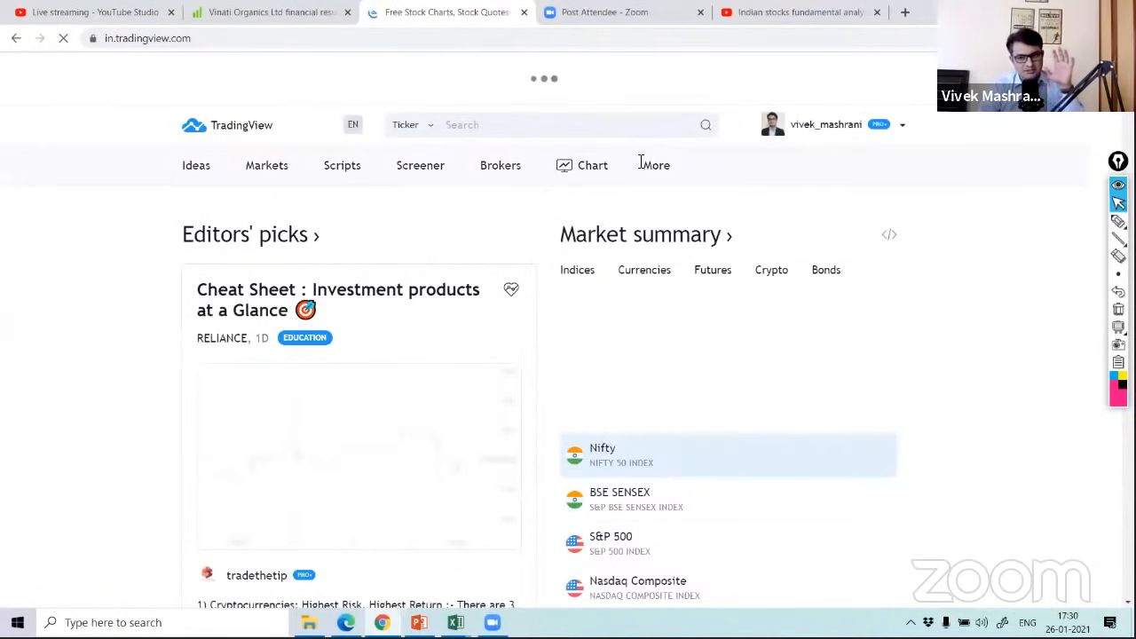
{"action": "left_click", "coordinate": [593, 167]}
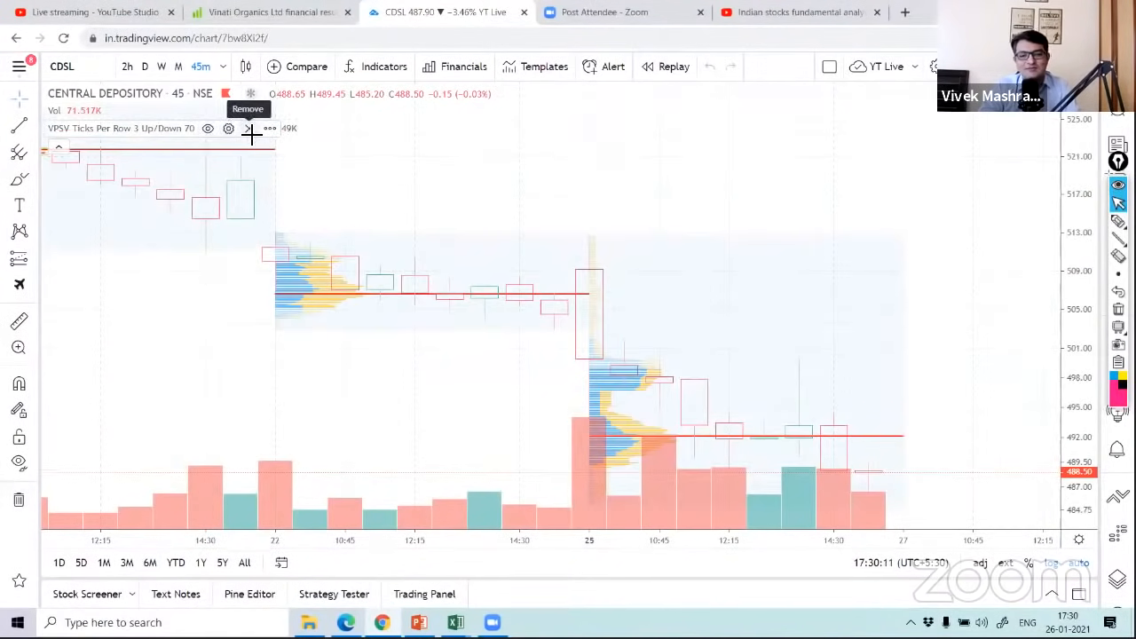
Step: Remove the VPSV indicator from the CDSL chart and enable the candle Body in the chart's symbol settings
{"action": "left_click", "coordinate": [249, 128]}
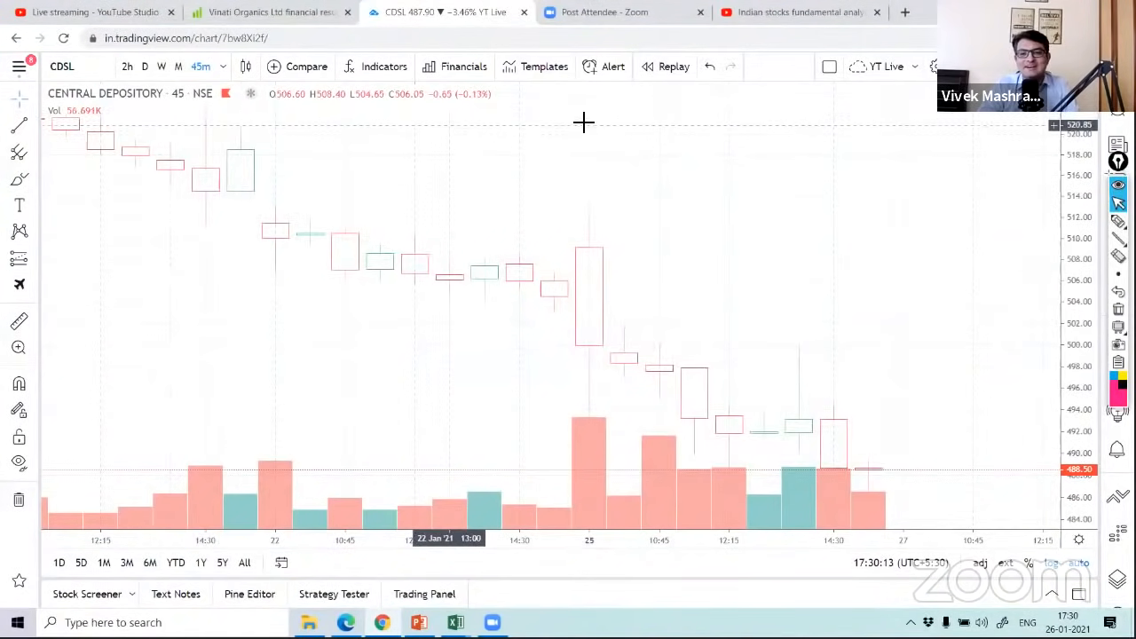
{"action": "right_click", "coordinate": [593, 121]}
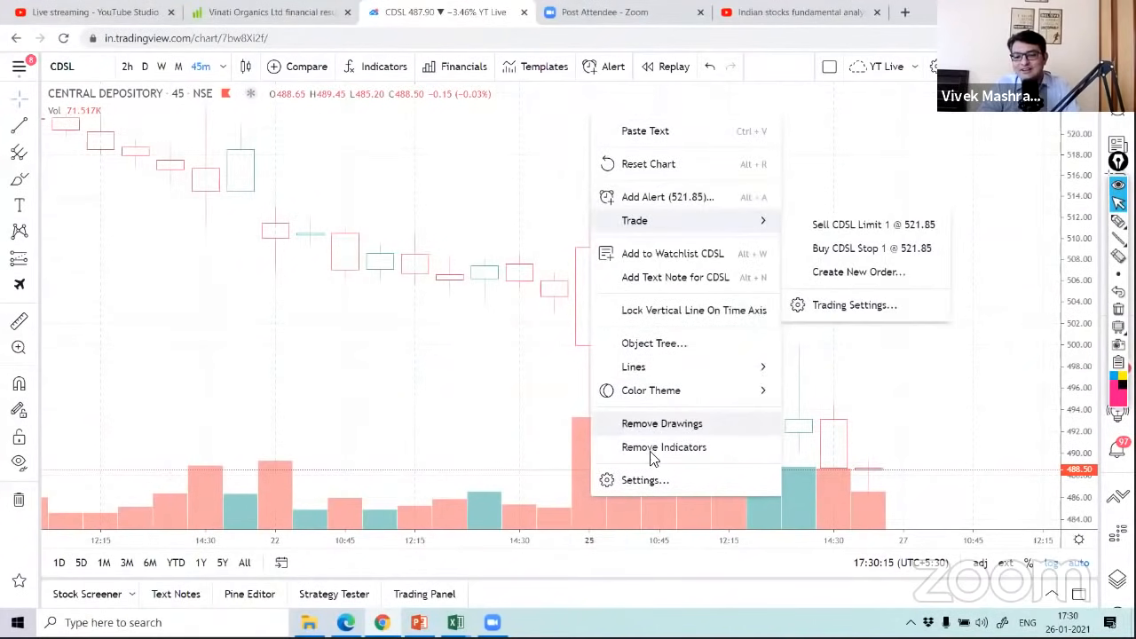
{"action": "left_click", "coordinate": [636, 487]}
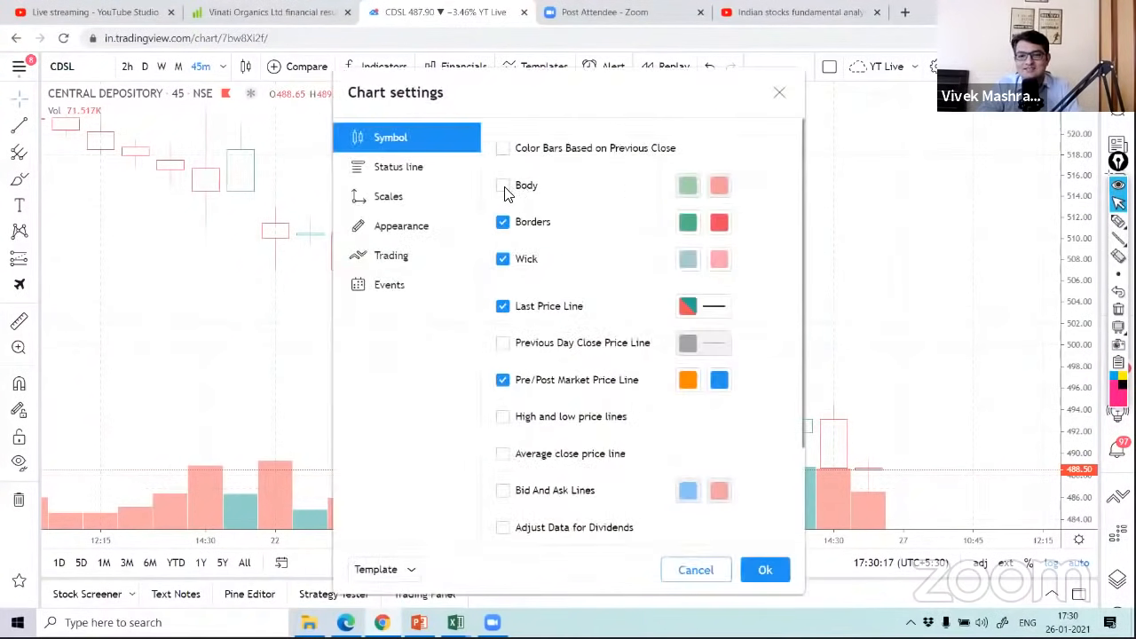
{"action": "left_click", "coordinate": [503, 185]}
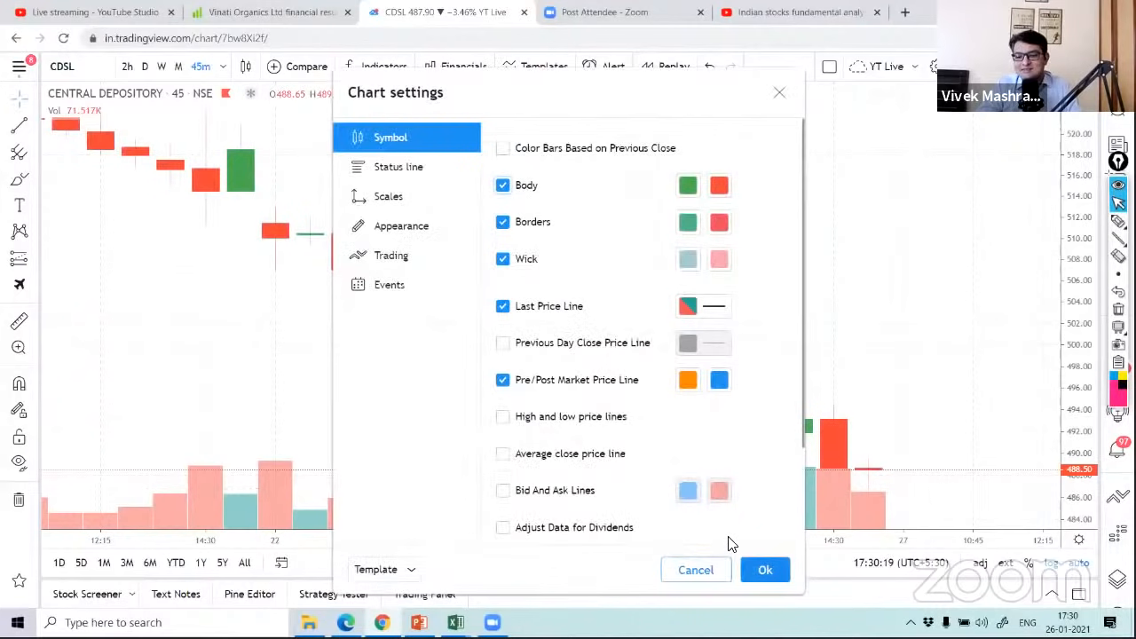
{"action": "left_click", "coordinate": [761, 569]}
Step: Search for the symbol VINATI and load the Vinati Organics NSE chart
{"action": "left_click", "coordinate": [86, 64]}
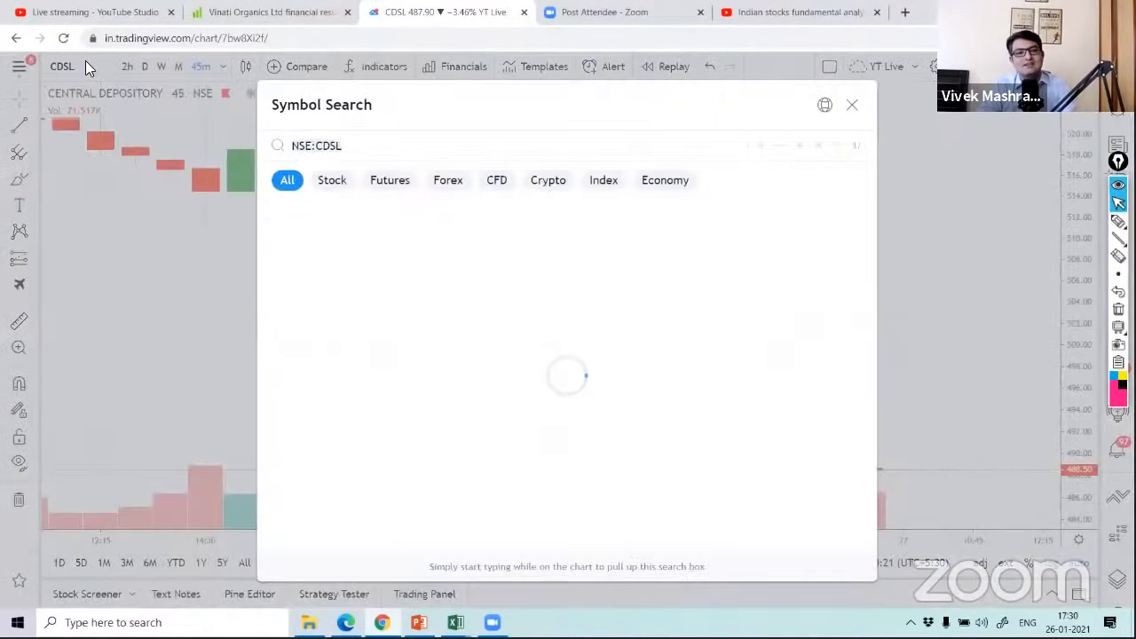
{"action": "type", "text": "V"}
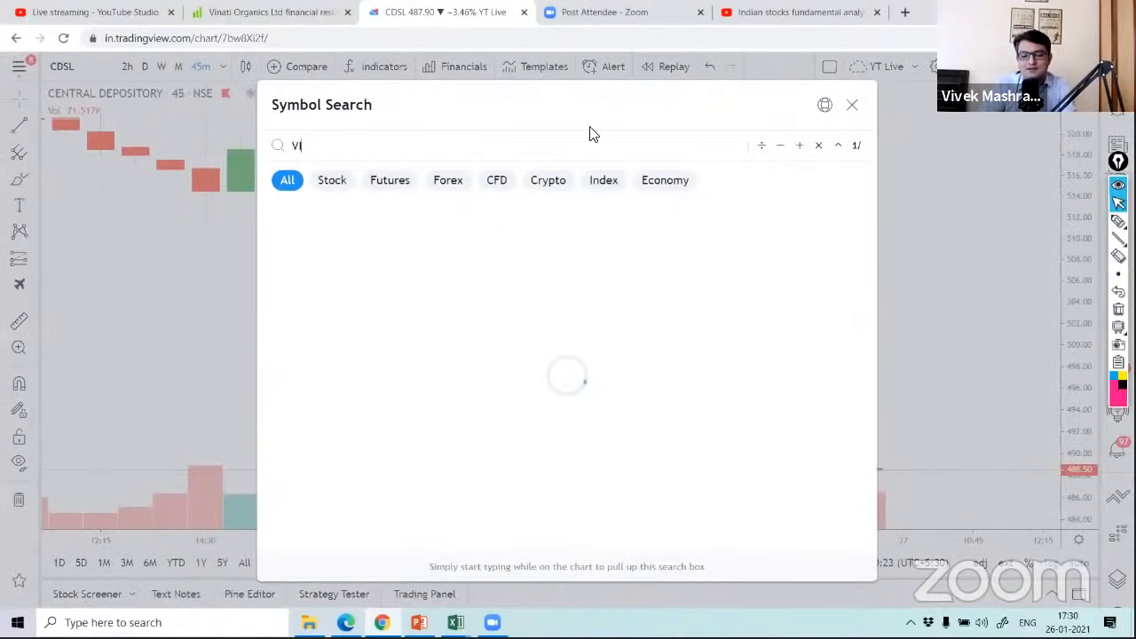
{"action": "type", "text": "INATI"}
{"action": "left_click", "coordinate": [456, 221]}
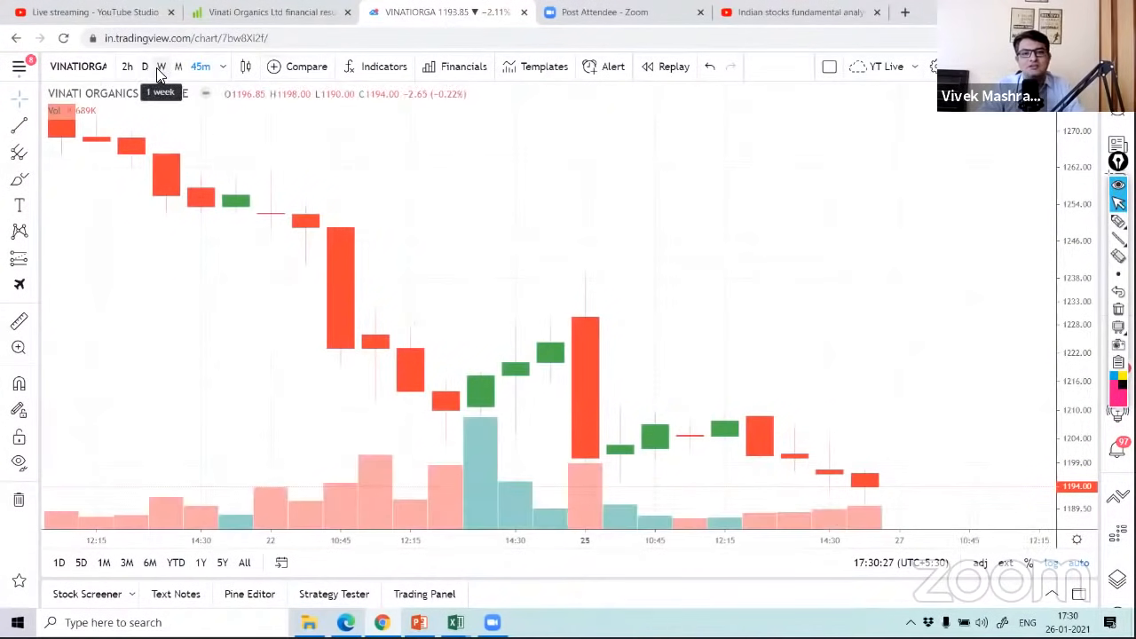
Step: Set the Vinati Organics chart to weekly candles over a 5Y range, leaving space after the latest candles
{"action": "left_click", "coordinate": [161, 72]}
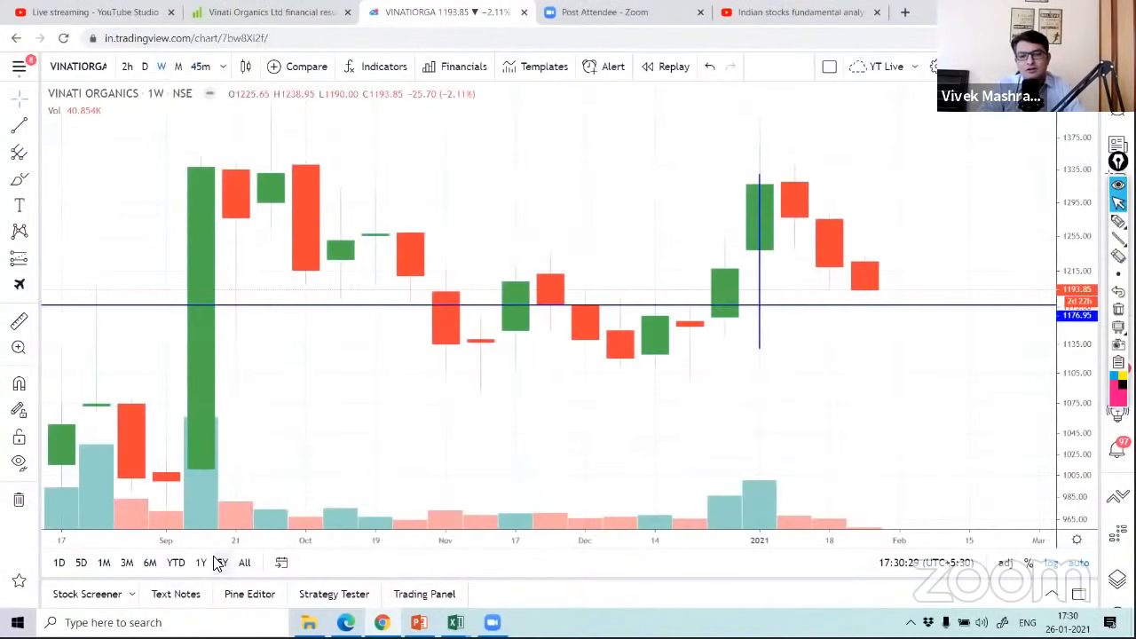
{"action": "left_click", "coordinate": [220, 563]}
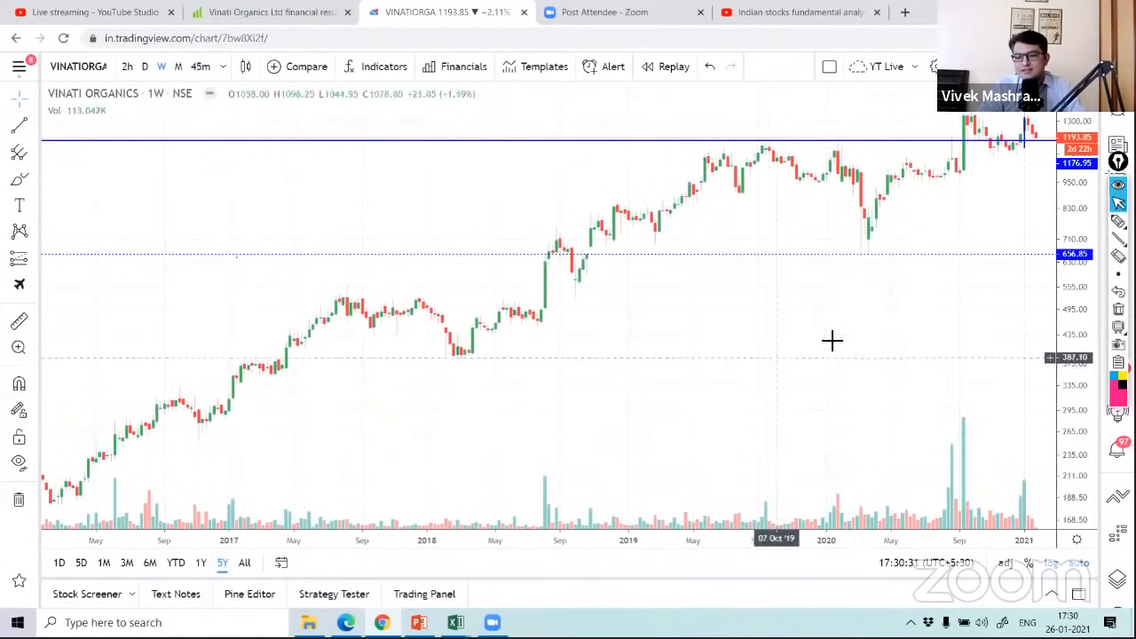
{"action": "left_click_drag", "start_coordinate": [831, 339], "coordinate": [678, 328]}
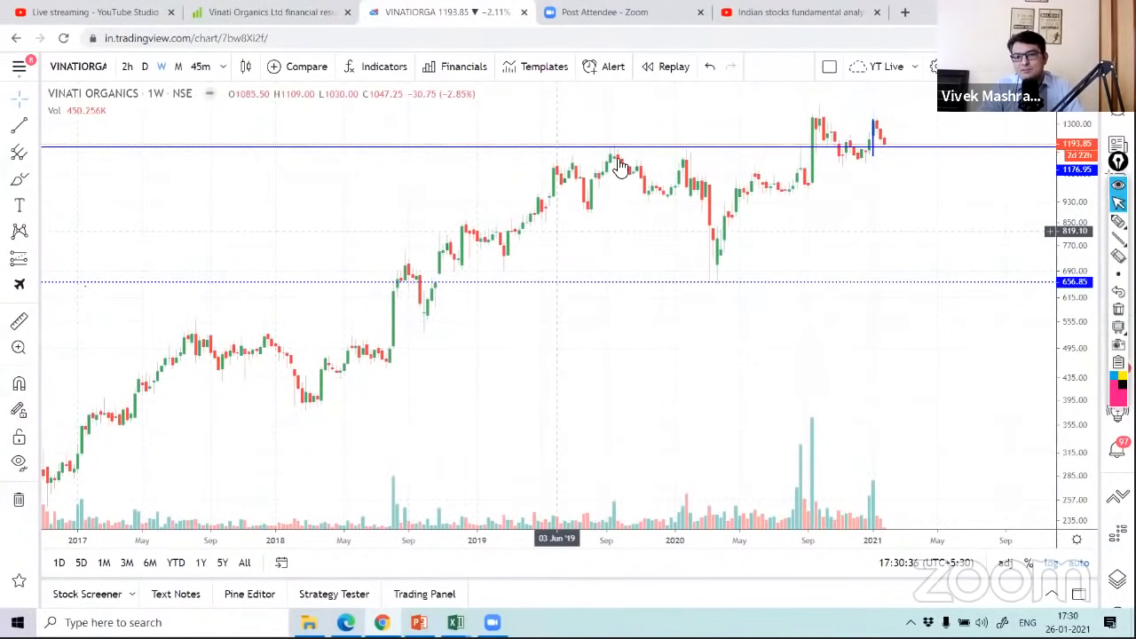
{"action": "left_click_drag", "start_coordinate": [826, 266], "coordinate": [745, 266]}
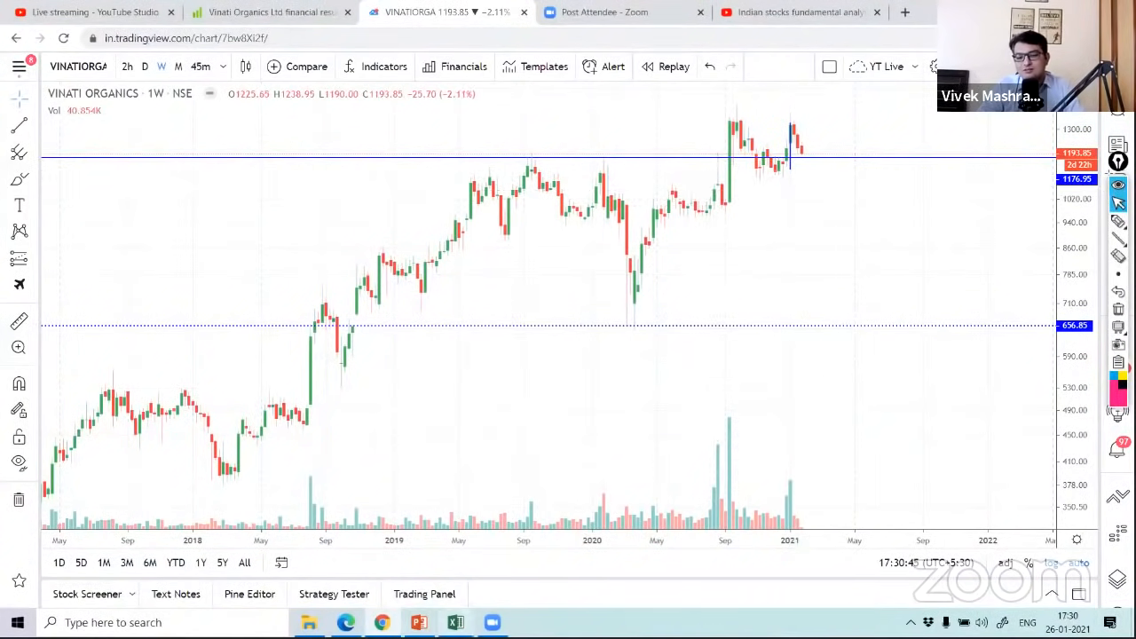
Step: Recheck the Mar-20 and Mar-17 to Mar-19 PE ratio cells in Excel against the weekly Vinati Organics chart in Chrome
{"action": "mouse_move", "coordinate": [455, 622]}
{"action": "left_click", "coordinate": [536, 564]}
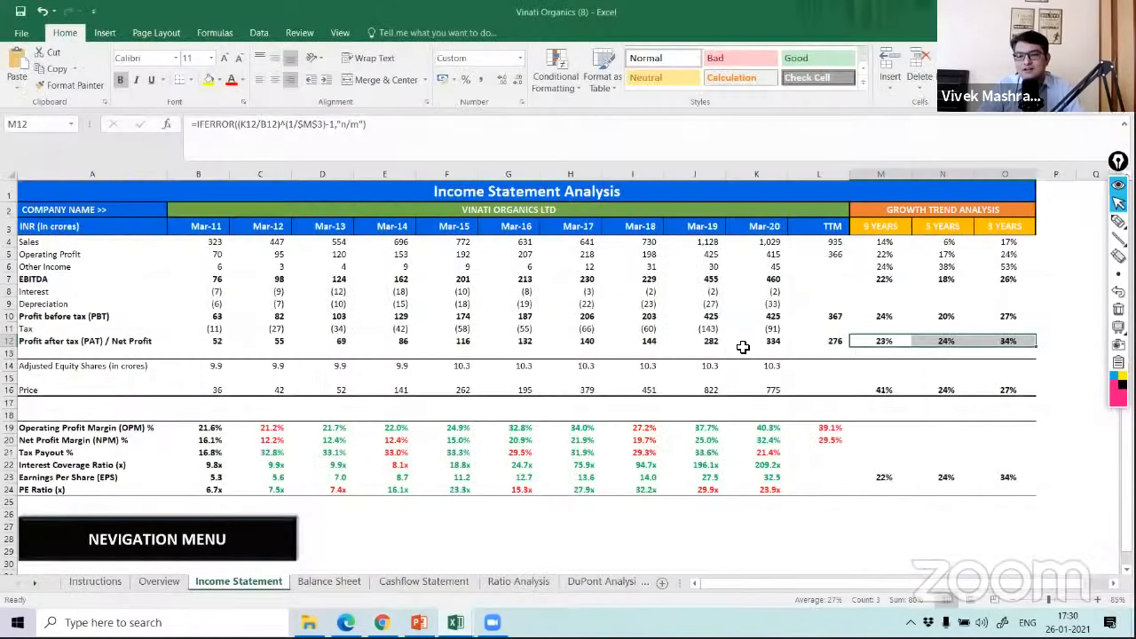
{"action": "left_click", "coordinate": [745, 344]}
{"action": "left_click", "coordinate": [756, 488]}
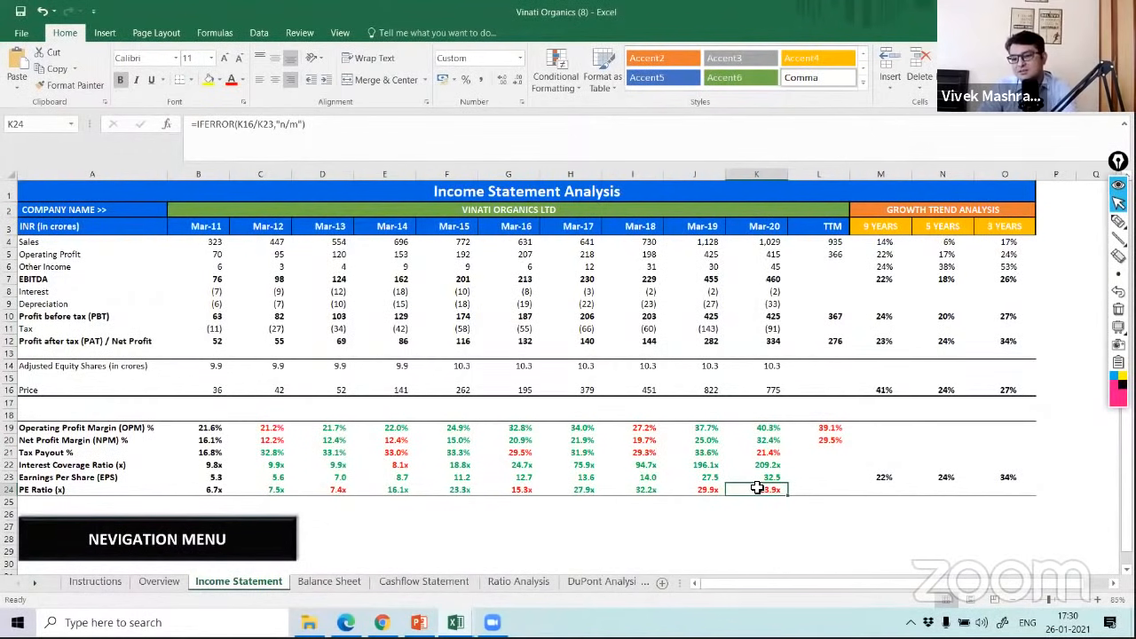
{"action": "left_click", "coordinate": [578, 491]}
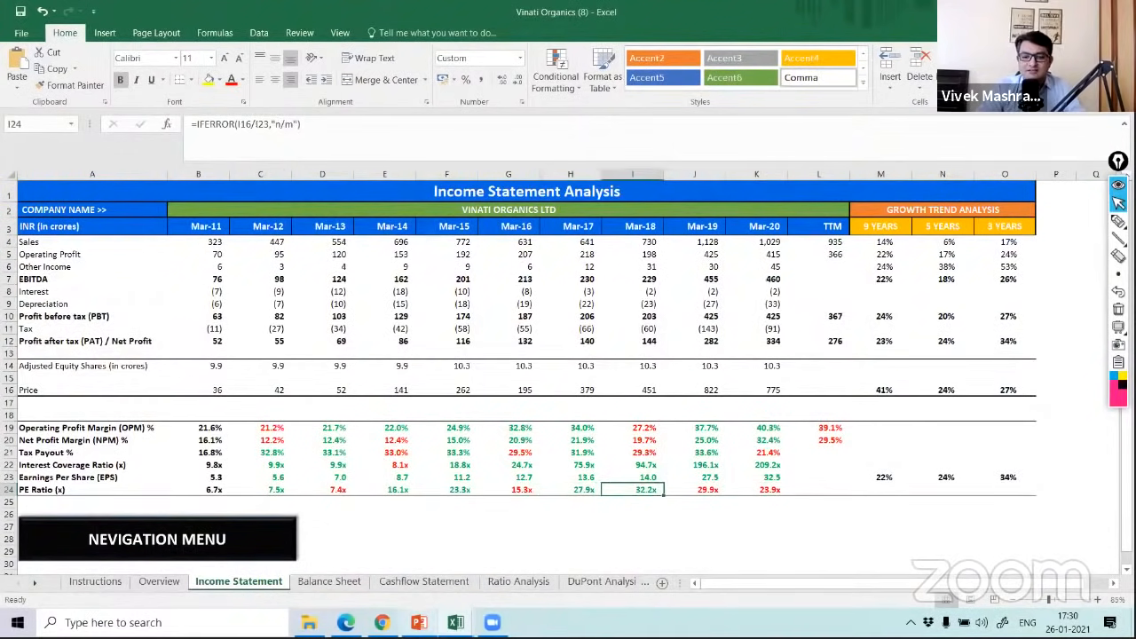
{"action": "key", "text": "Right"}
{"action": "left_click", "coordinate": [382, 623]}
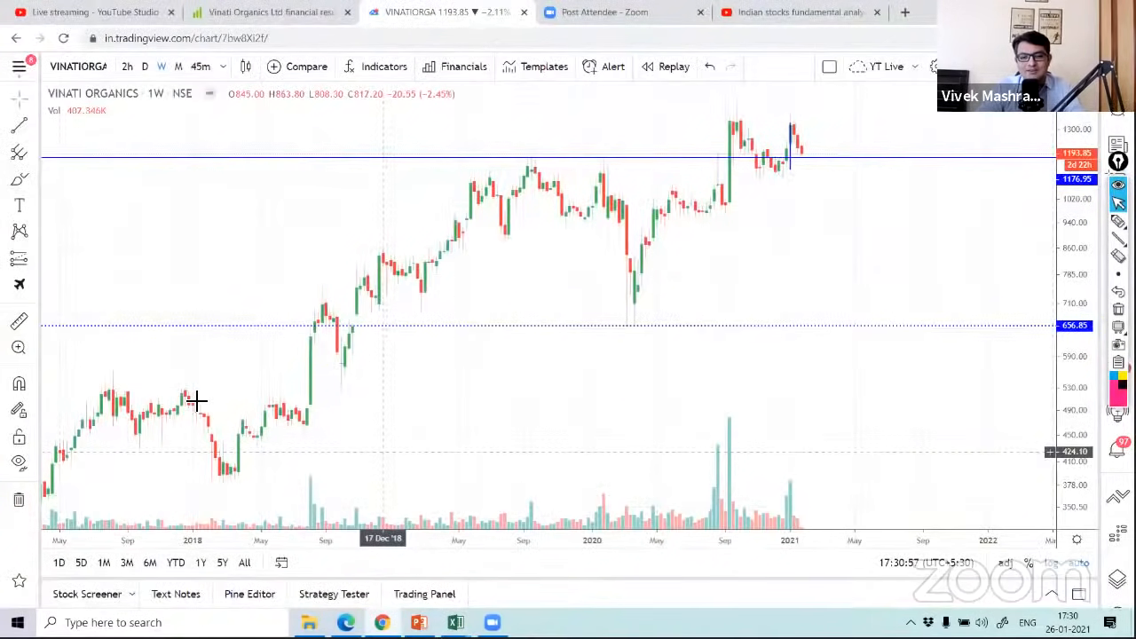
Step: Review the weekly Vinati Organics price history back to 2016, and switch to the Vinati Organics (8) workbook in Excel
{"action": "left_click_drag", "start_coordinate": [195, 400], "coordinate": [412, 311]}
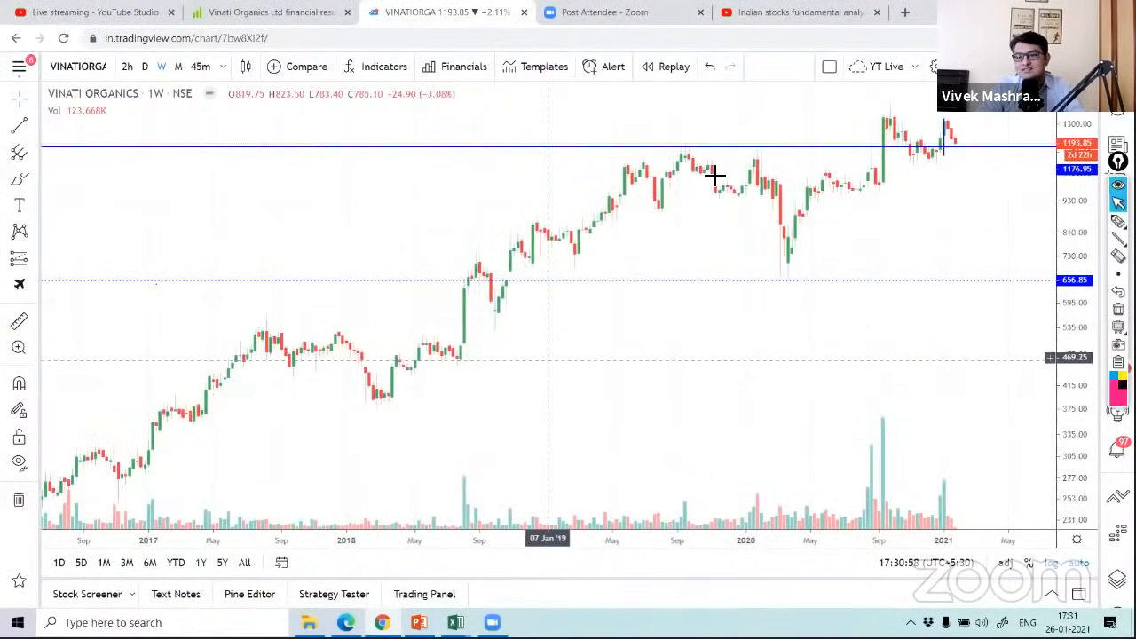
{"action": "left_click_drag", "start_coordinate": [715, 175], "coordinate": [736, 151]}
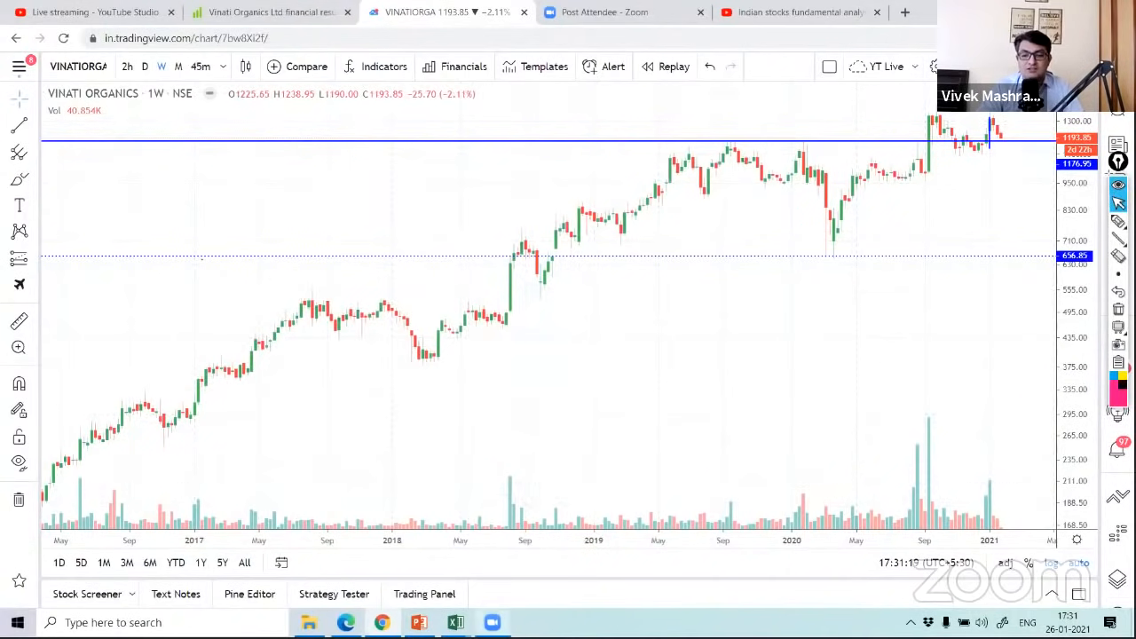
{"action": "mouse_move", "coordinate": [491, 623]}
{"action": "mouse_move", "coordinate": [455, 622]}
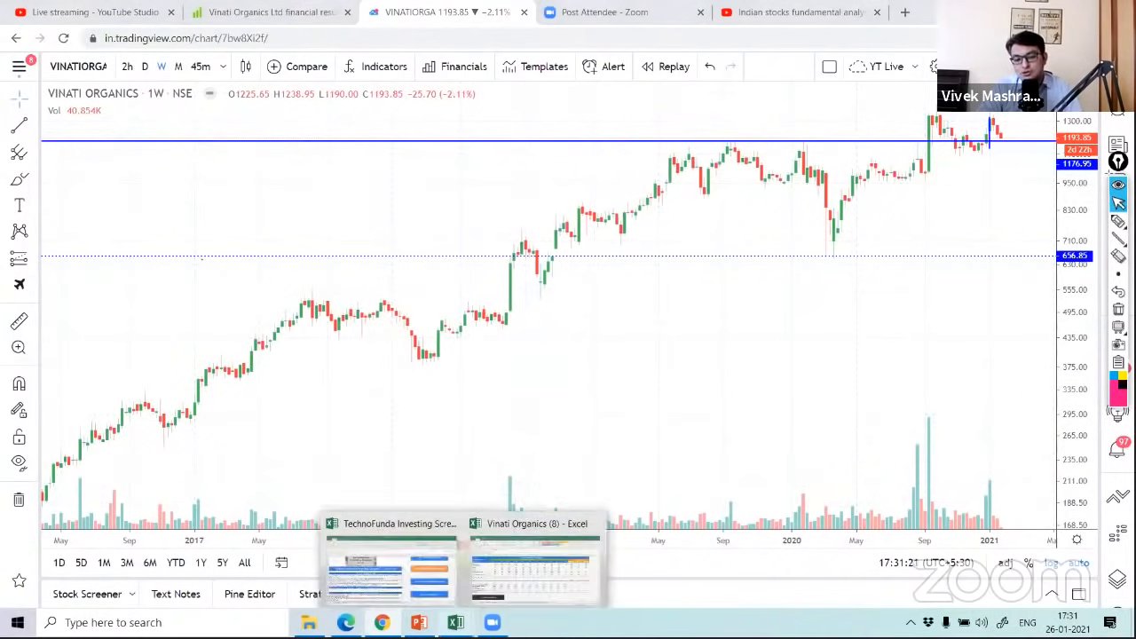
{"action": "left_click", "coordinate": [524, 564]}
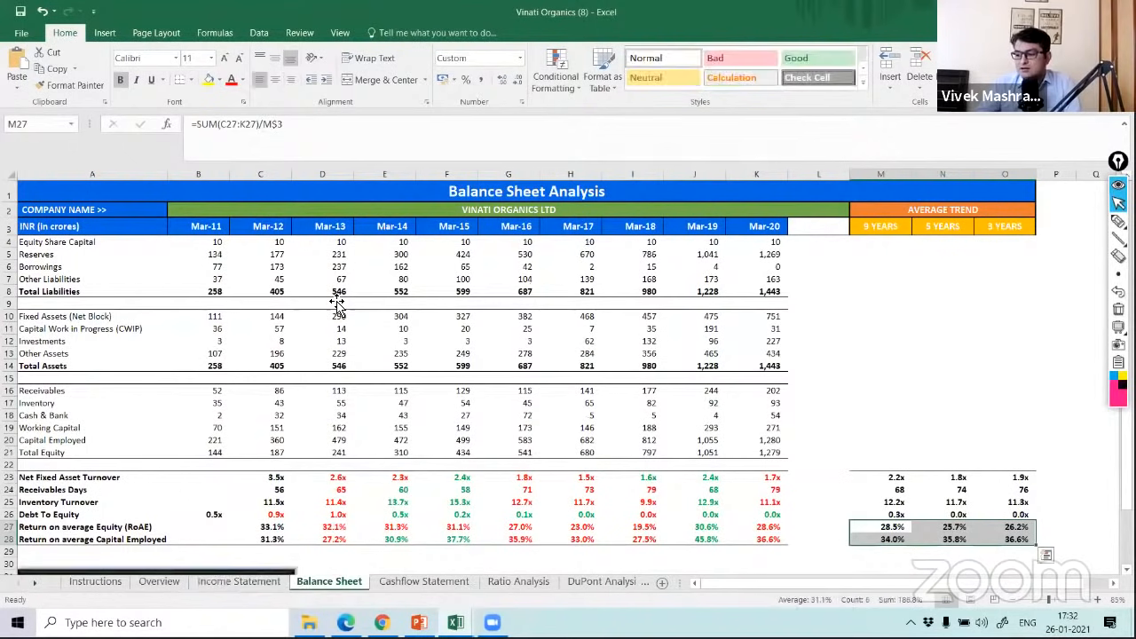
Step: Select the Mar-12 to Mar-20 Borrowings on the Balance Sheet for review and collapse the on-screen annotation toolbar
{"action": "left_click", "coordinate": [338, 304]}
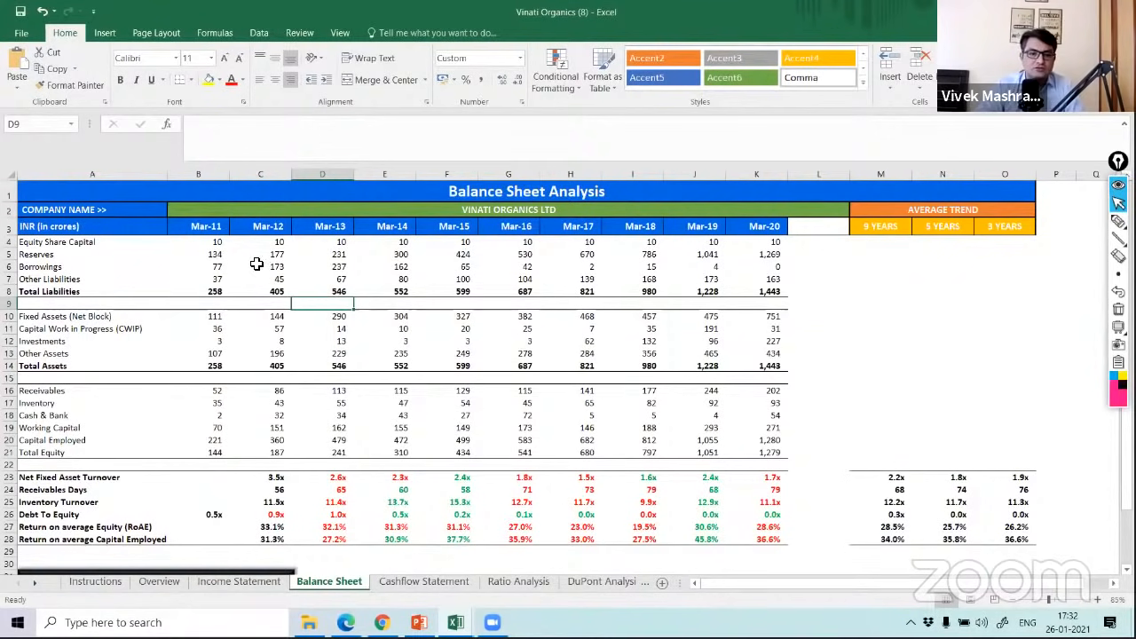
{"action": "left_click_drag", "start_coordinate": [266, 265], "coordinate": [761, 268]}
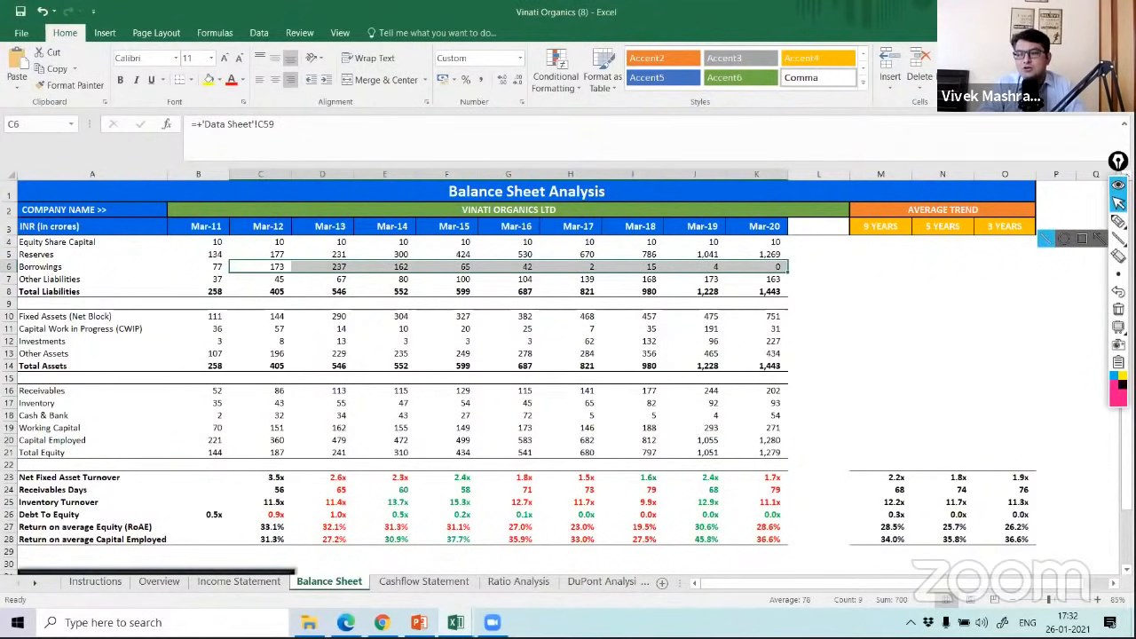
{"action": "left_click", "coordinate": [1118, 185]}
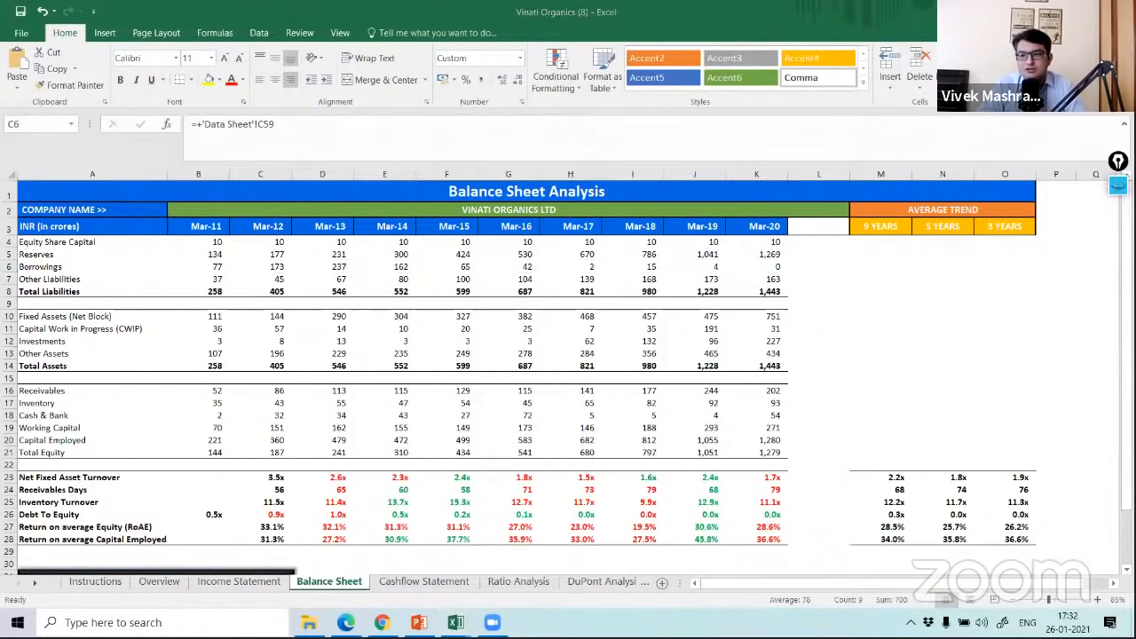
{"action": "left_click", "coordinate": [1025, 316]}
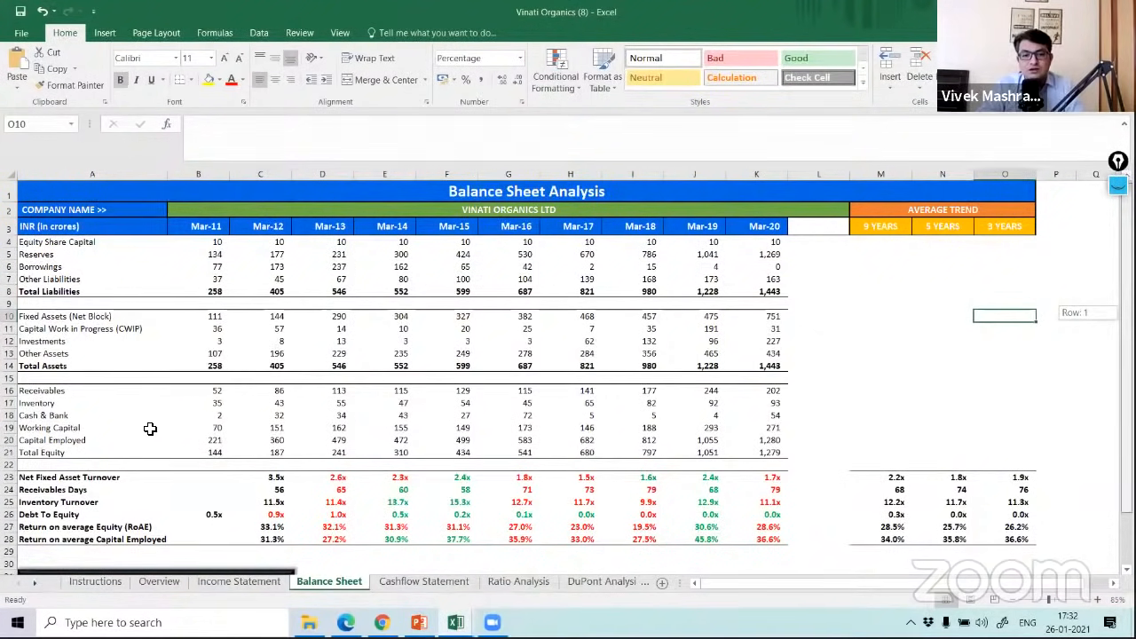
Step: Examine the Debt To Equity ratios from Mar-12 to Mar-20 by selecting them on the Balance Sheet
{"action": "scroll", "coordinate": [150, 428], "scroll_direction": "down", "scroll_amount": 2}
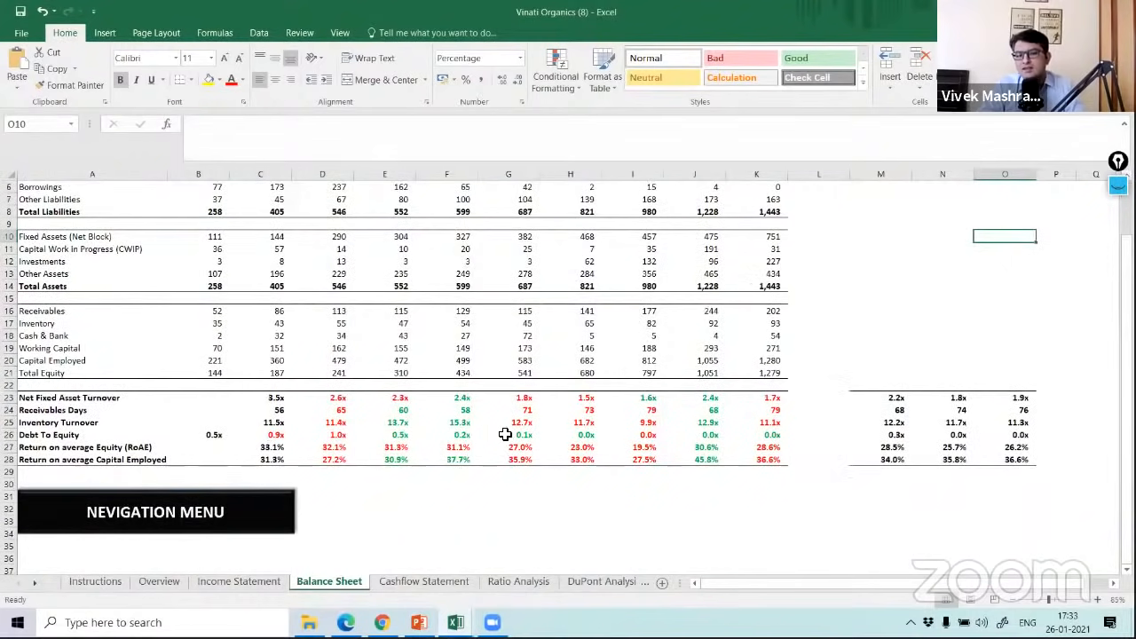
{"action": "left_click_drag", "start_coordinate": [260, 435], "coordinate": [755, 434]}
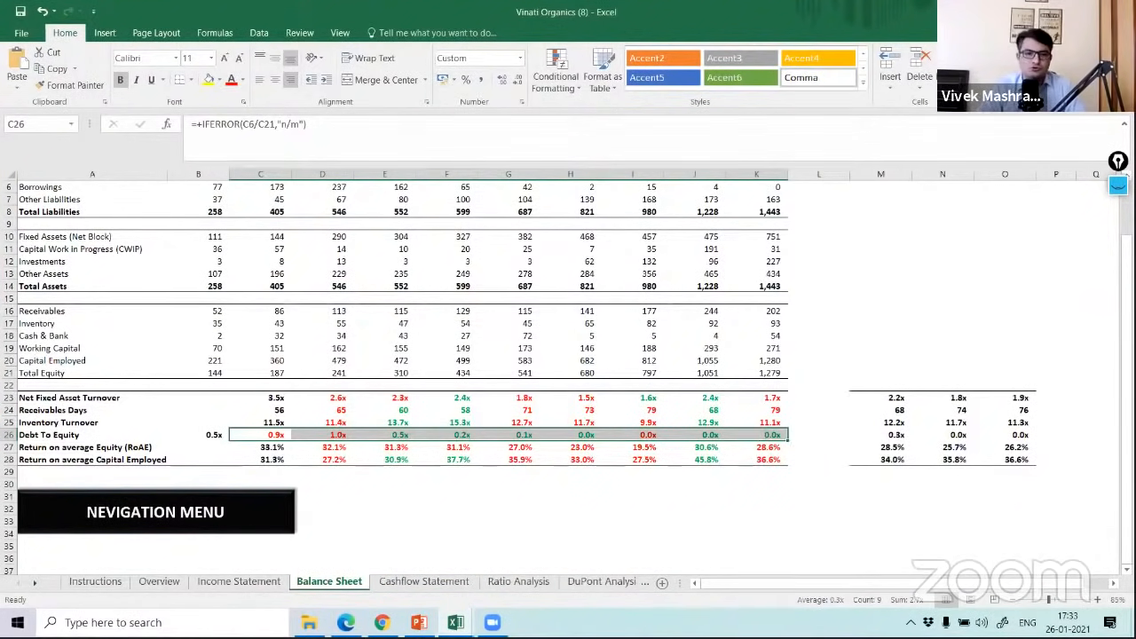
{"action": "mouse_move", "coordinate": [1127, 348]}
{"action": "left_mouse_down"}
{"action": "mouse_move", "coordinate": [1126, 323]}
{"action": "mouse_move", "coordinate": [1126, 357]}
{"action": "left_mouse_up"}
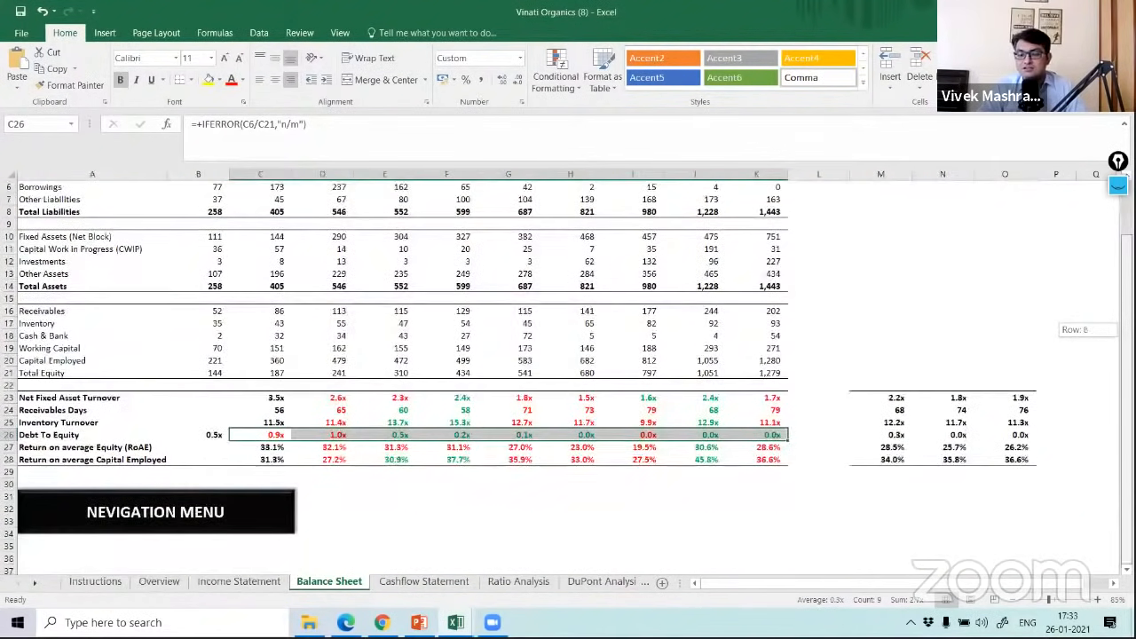
{"action": "left_click", "coordinate": [482, 462]}
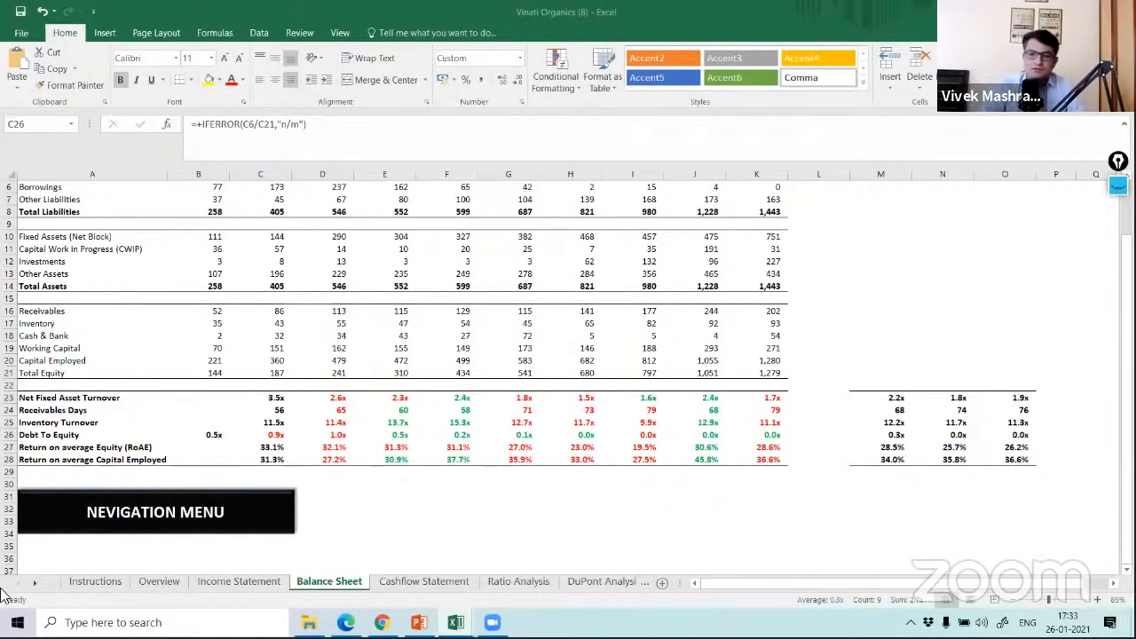
Step: Inspect the Mar-13 Net Fixed Asset Turnover formula and its referenced cells without changing it
{"action": "left_click", "coordinate": [339, 399]}
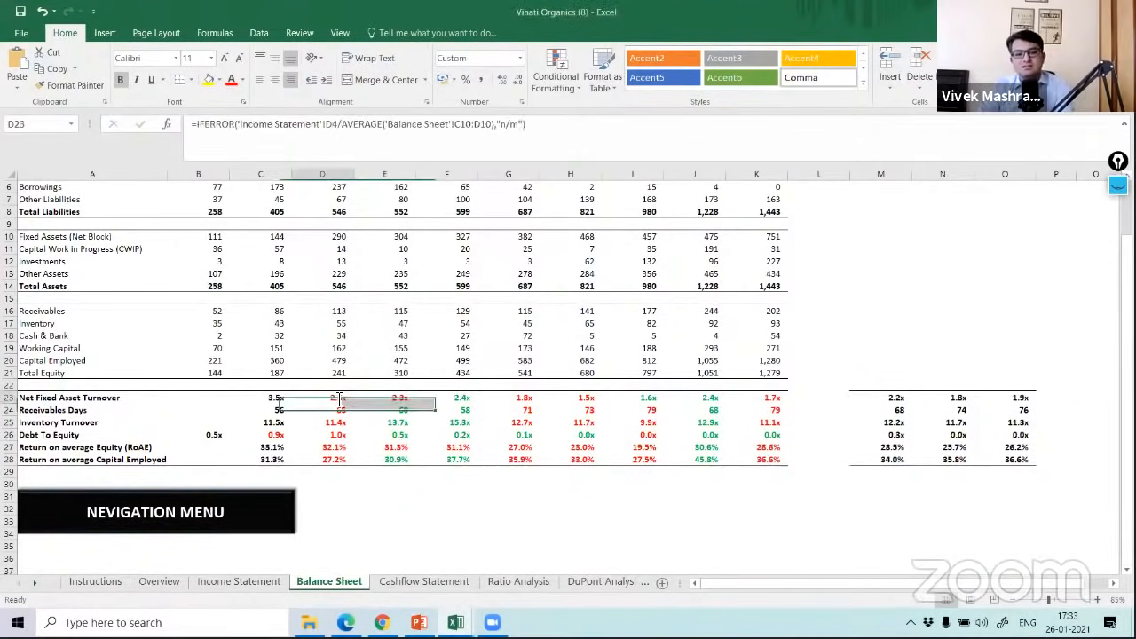
{"action": "double_click", "coordinate": [339, 400]}
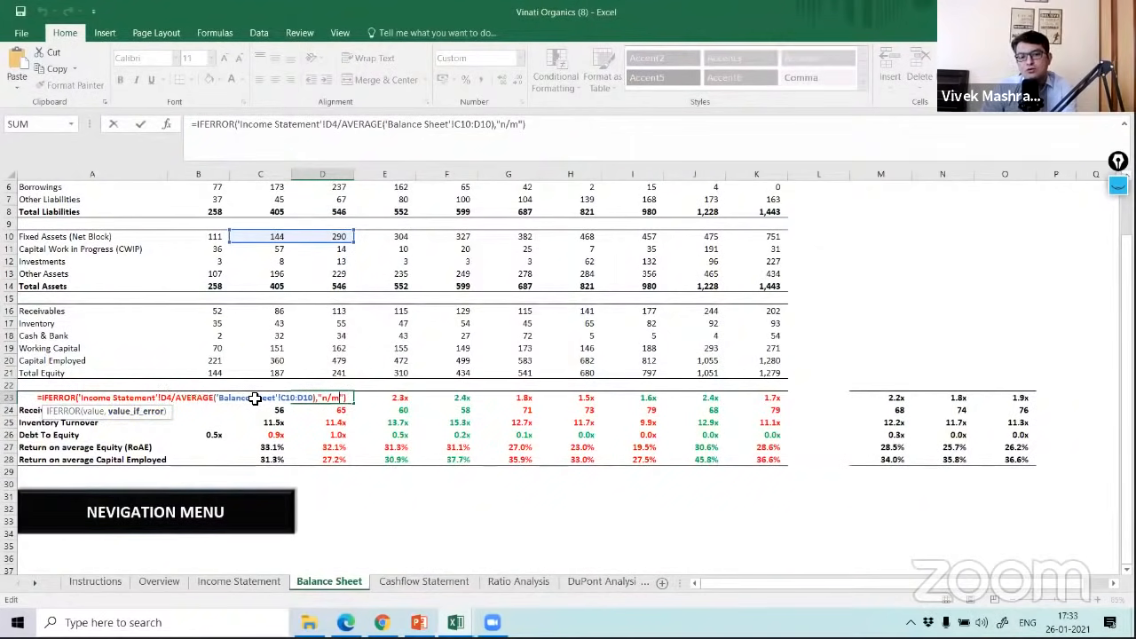
{"action": "key", "text": "Escape"}
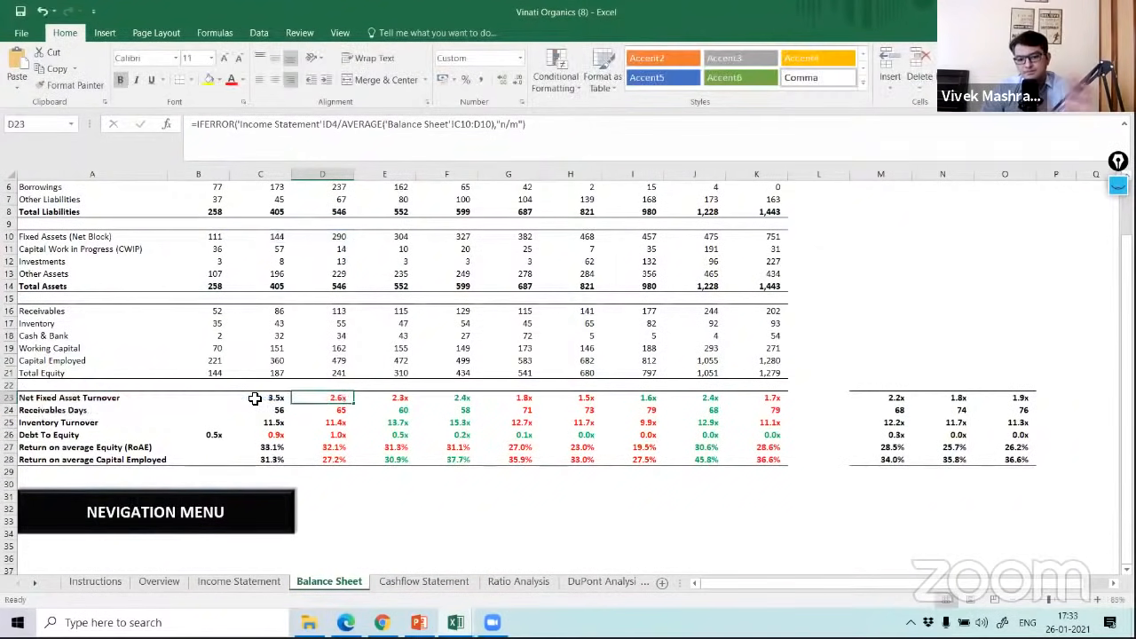
{"action": "double_click", "coordinate": [319, 399]}
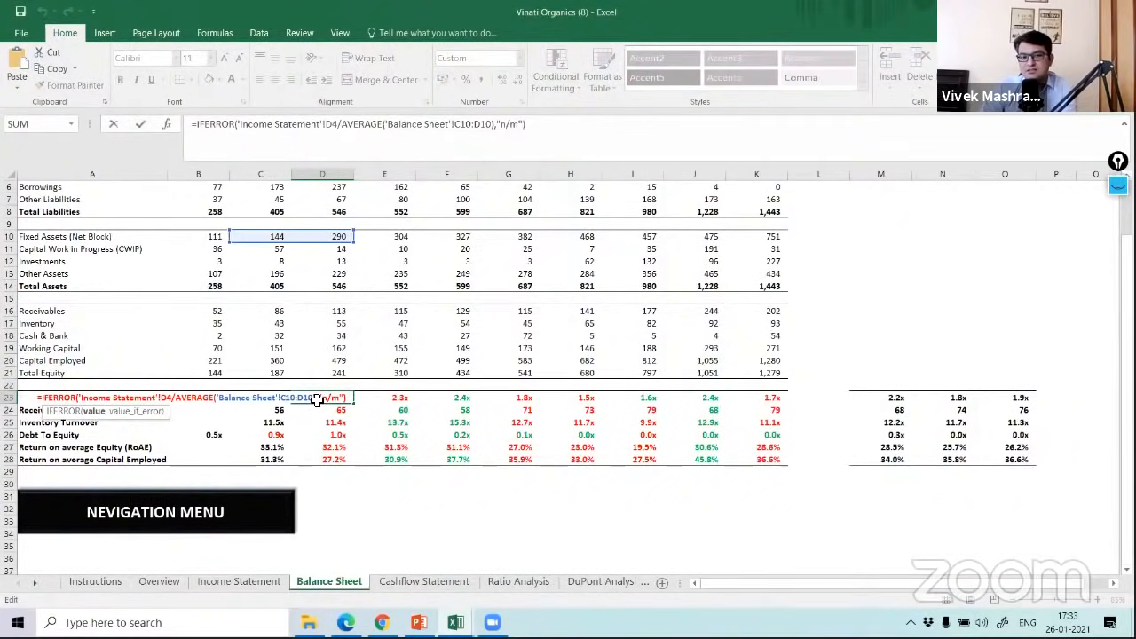
{"action": "key", "text": "Escape"}
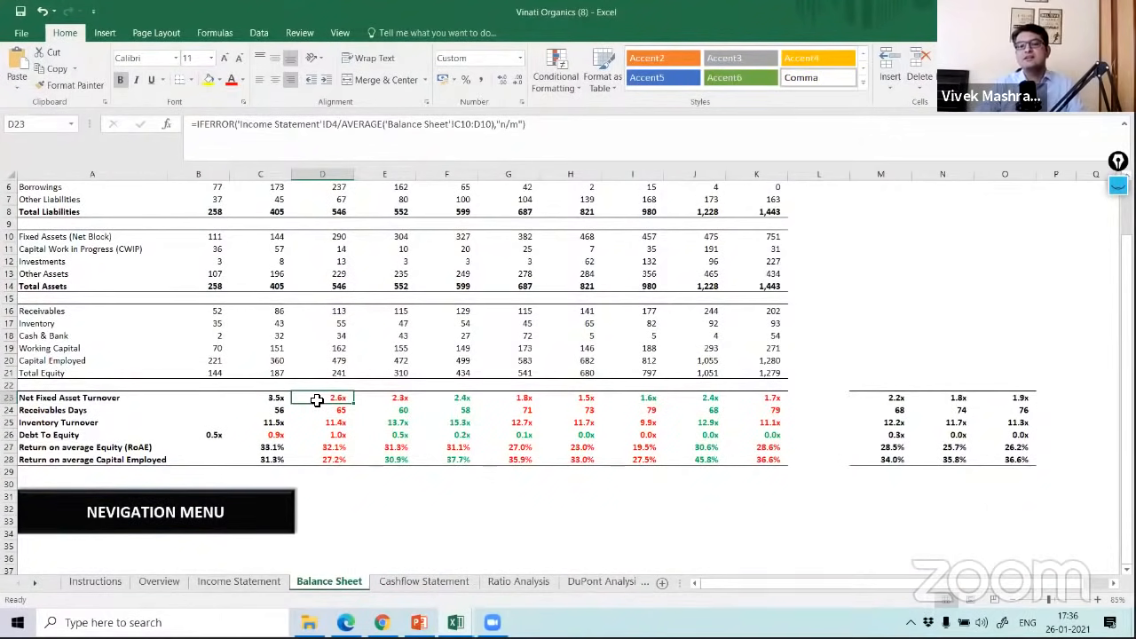
Step: Examine the Net Fixed Asset Turnover trend from Mar-13 to Mar-17, finishing on the Mar-17 cell
{"action": "left_click_drag", "start_coordinate": [317, 400], "coordinate": [586, 401]}
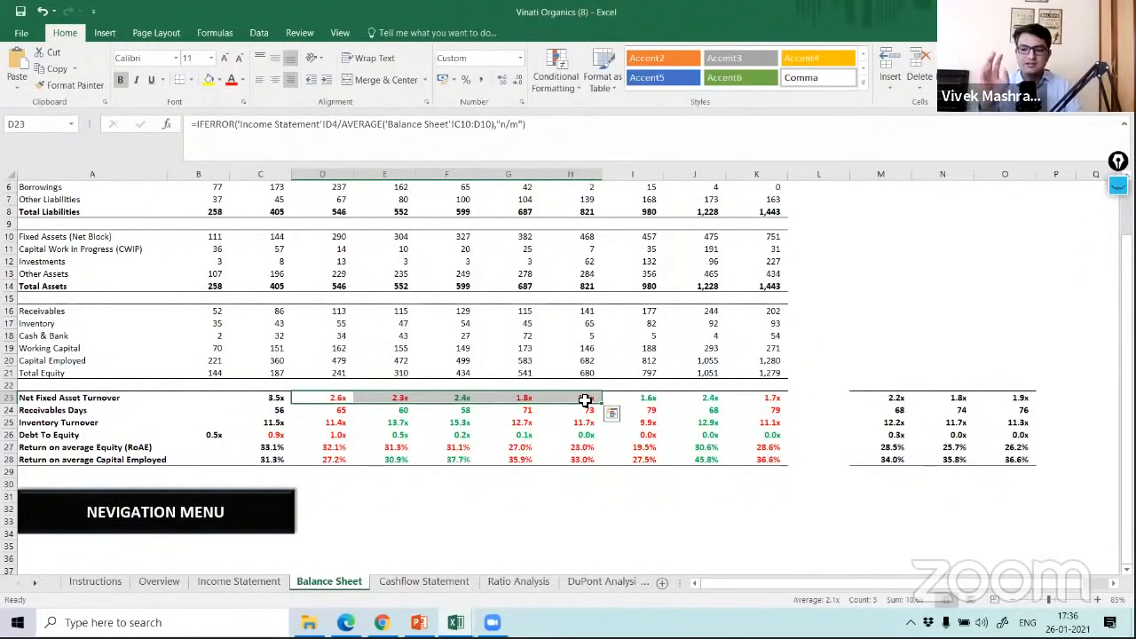
{"action": "left_click", "coordinate": [586, 402]}
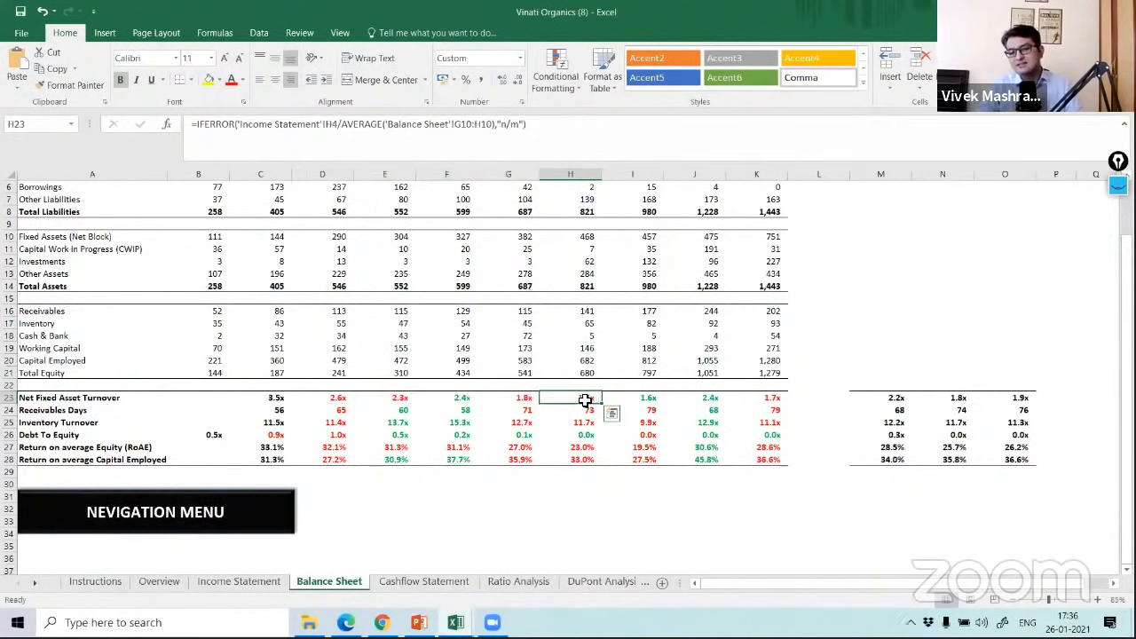
{"action": "left_click_drag", "start_coordinate": [343, 399], "coordinate": [573, 400]}
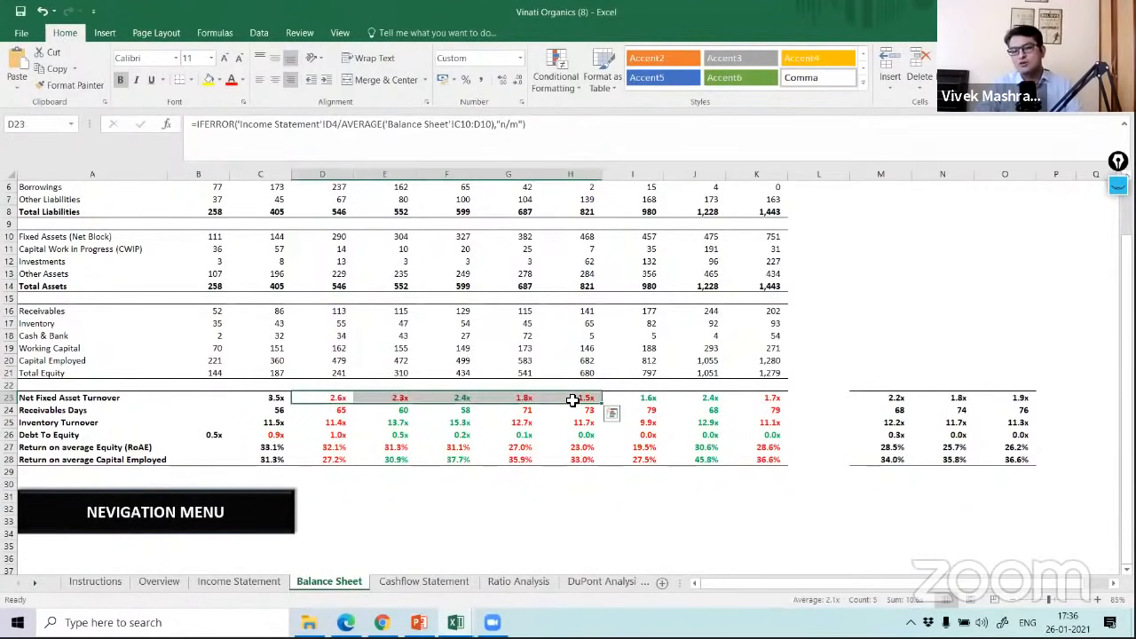
{"action": "left_click", "coordinate": [574, 400]}
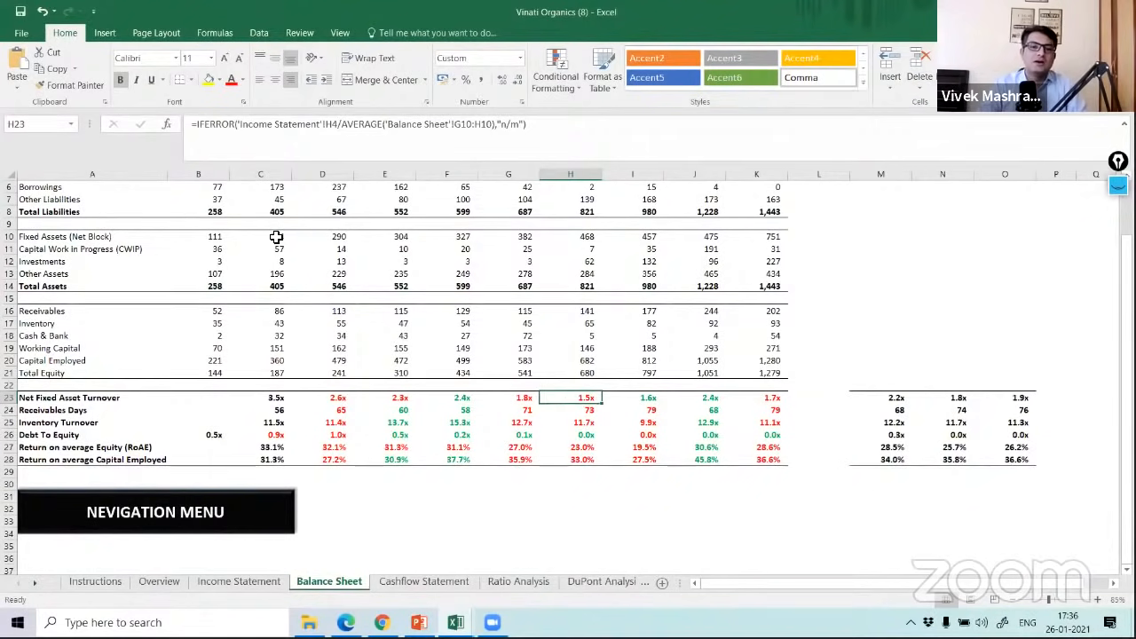
Step: Compare the Fixed Assets (Net Block) values up to Mar-17 with the Mar-17 Net Fixed Asset Turnover
{"action": "left_click_drag", "start_coordinate": [276, 237], "coordinate": [526, 235]}
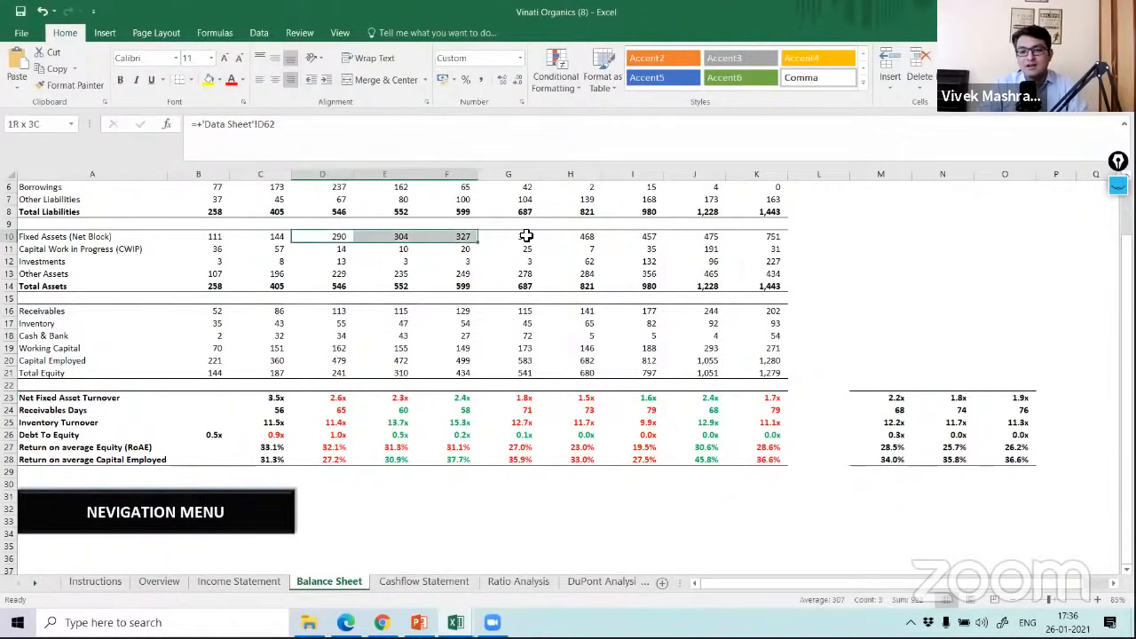
{"action": "left_click", "coordinate": [526, 235]}
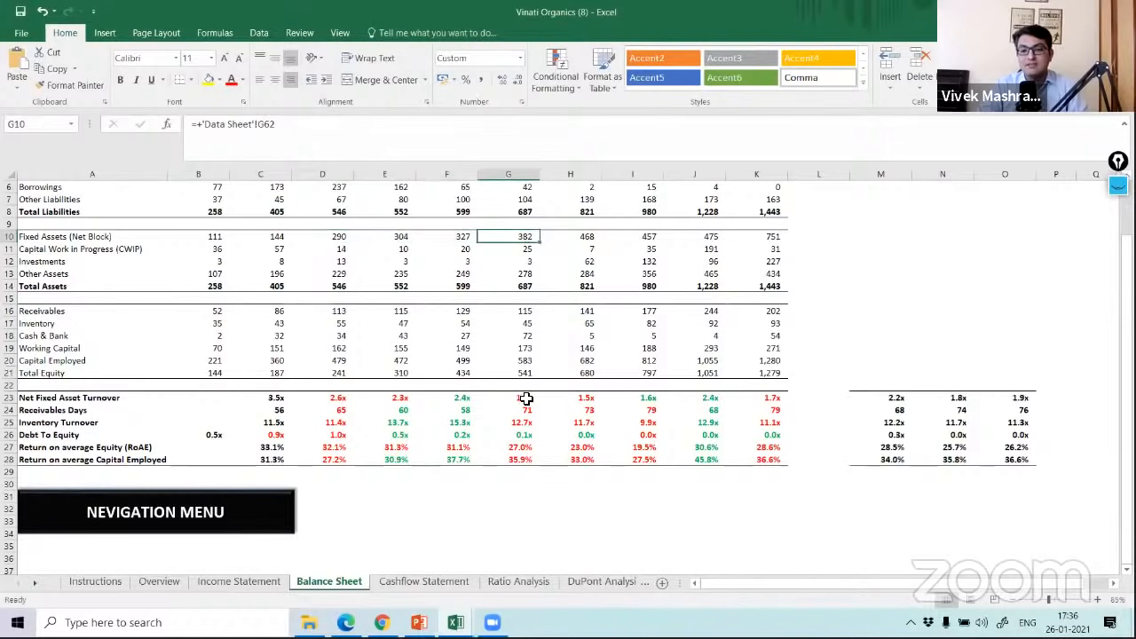
{"action": "left_click", "coordinate": [584, 238]}
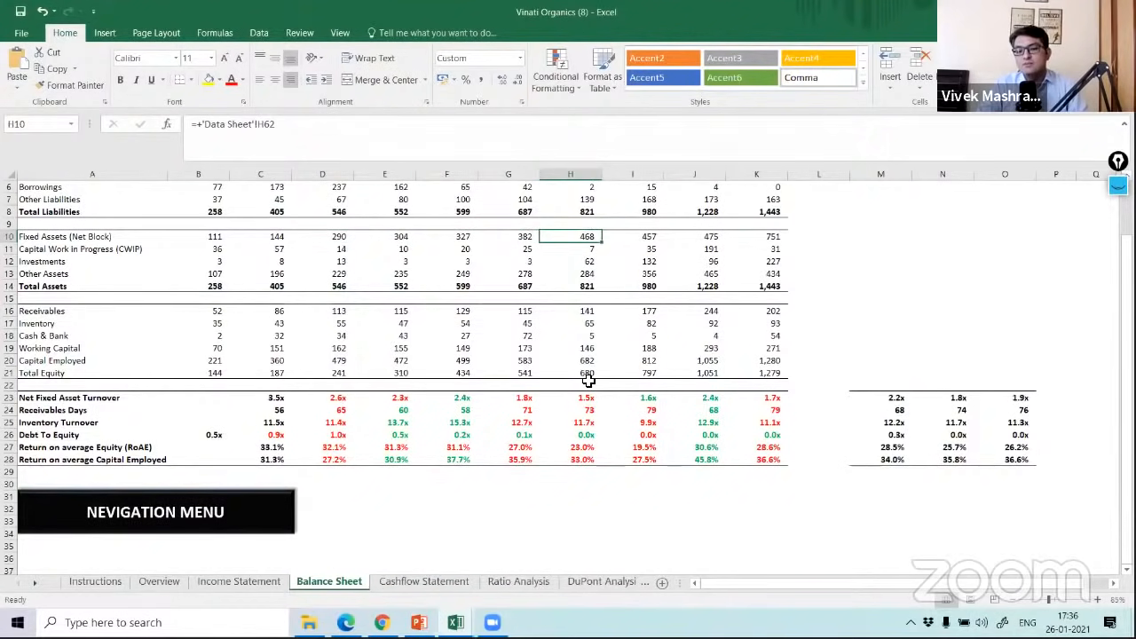
{"action": "left_click", "coordinate": [471, 235], "text": "shift"}
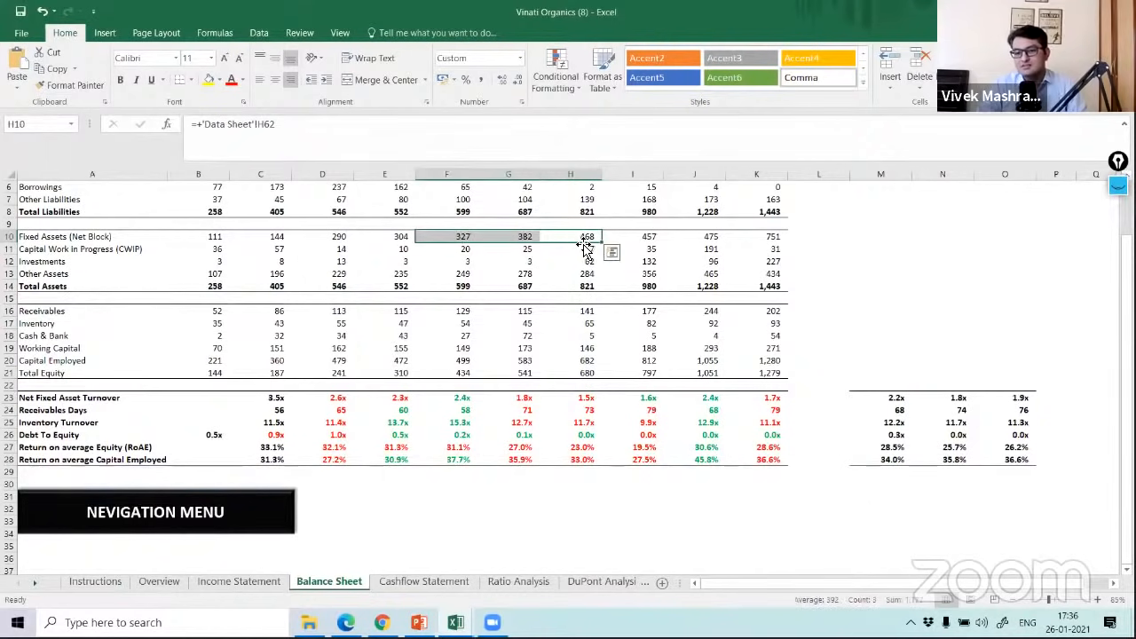
{"action": "left_click", "coordinate": [581, 404]}
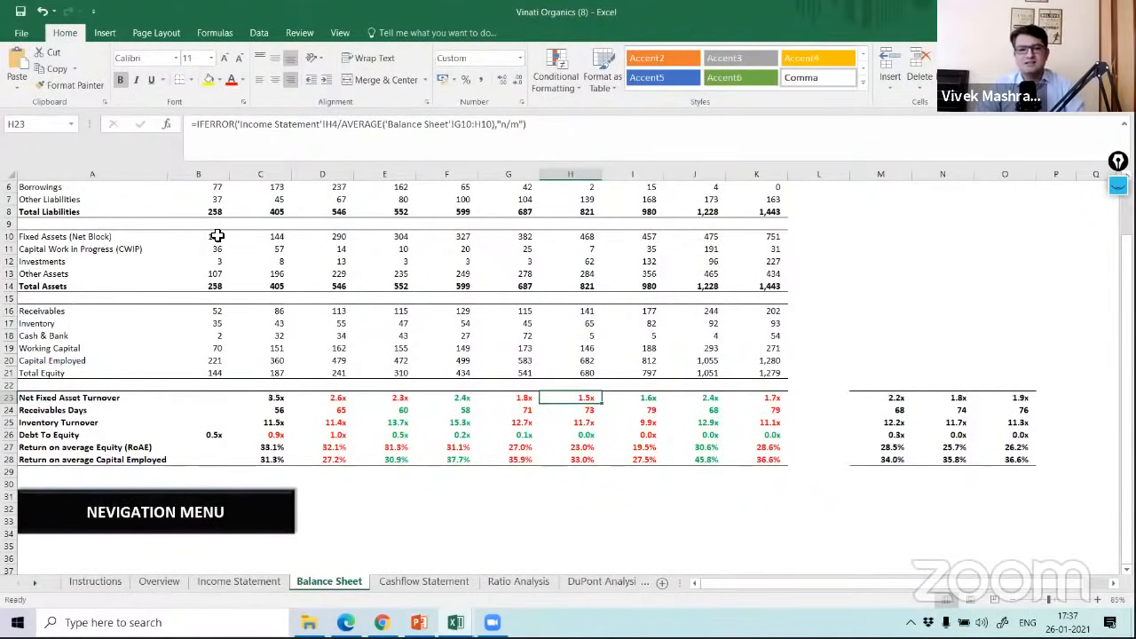
Step: Review Fixed Assets (Net Block) from Mar-11 to Mar-20 and check the Mar-12 Capital Work in Progress cell
{"action": "left_click_drag", "start_coordinate": [206, 237], "coordinate": [750, 234]}
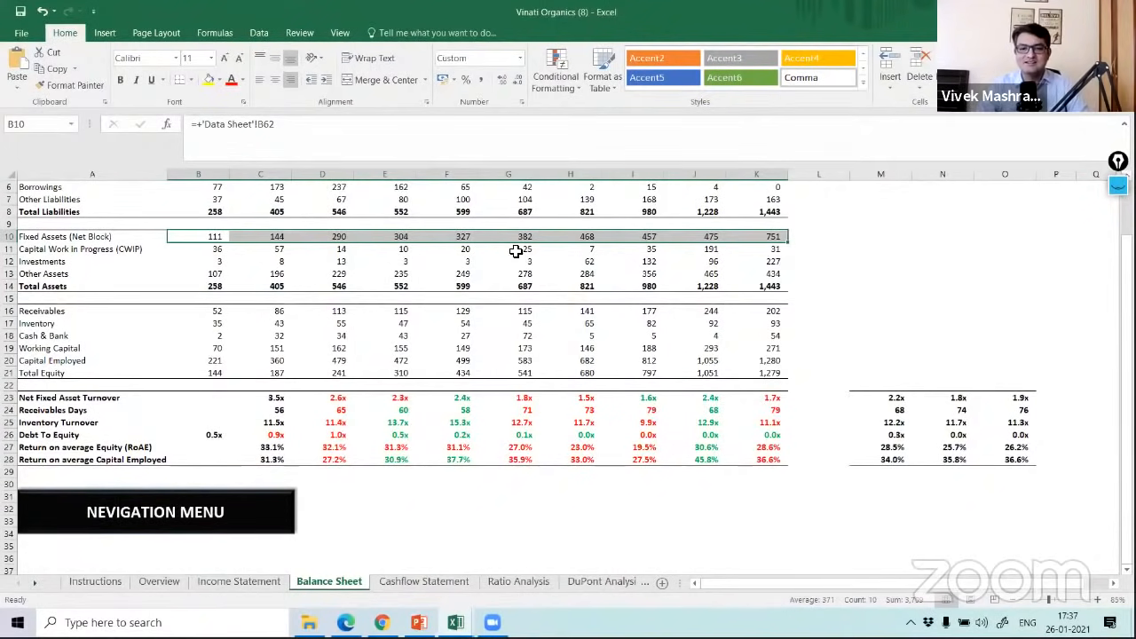
{"action": "left_click", "coordinate": [501, 261]}
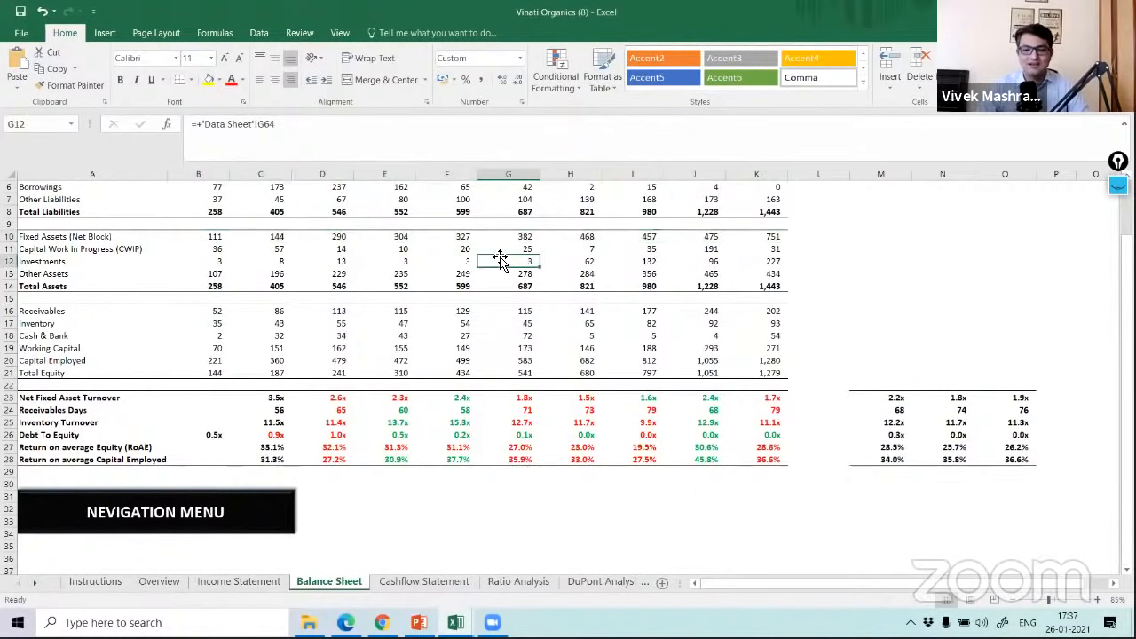
{"action": "left_click", "coordinate": [259, 249]}
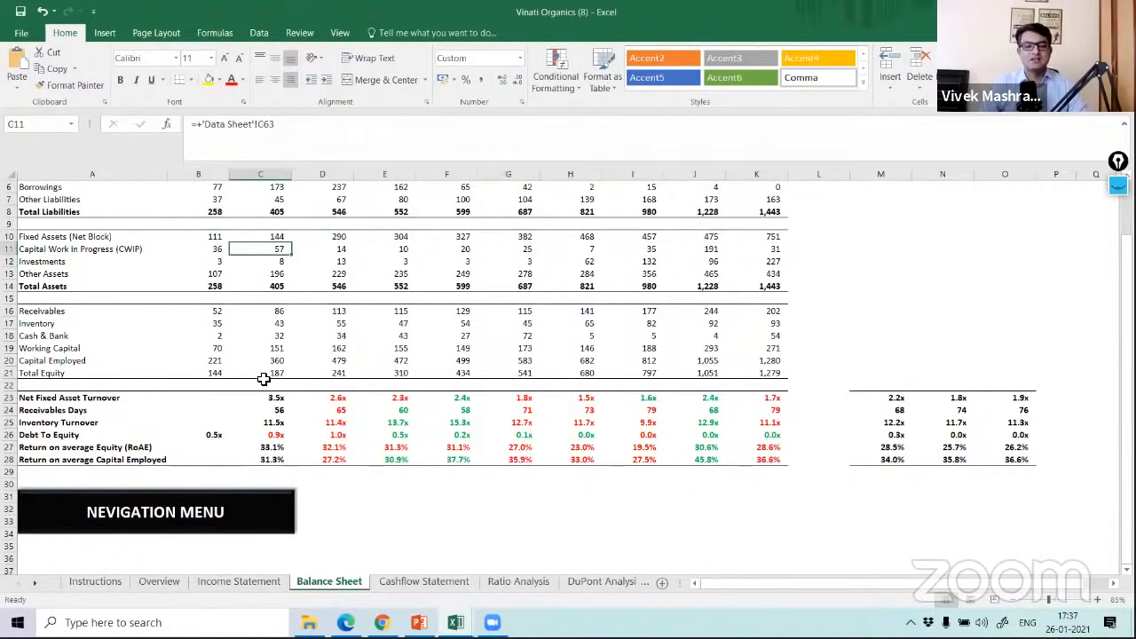
Step: Examine Receivables Days and Inventory Turnover from Mar-13 to Mar-20, focusing on Receivables Days for Mar-16 to Mar-18
{"action": "left_click", "coordinate": [322, 410]}
{"action": "left_click_drag", "start_coordinate": [577, 413], "coordinate": [750, 424]}
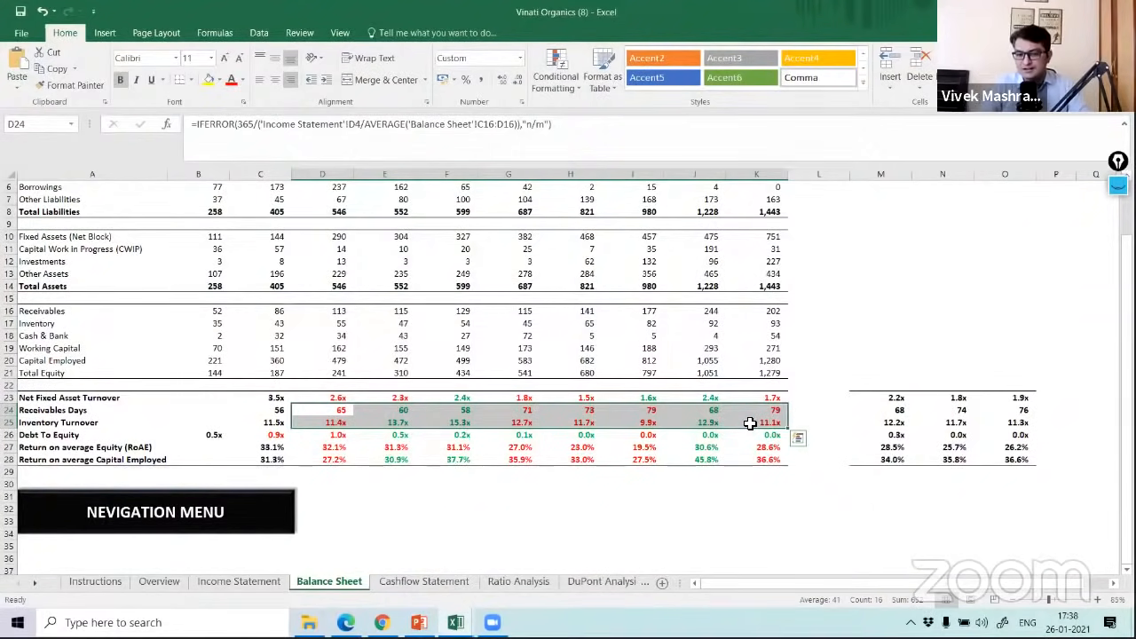
{"action": "left_click", "coordinate": [433, 410]}
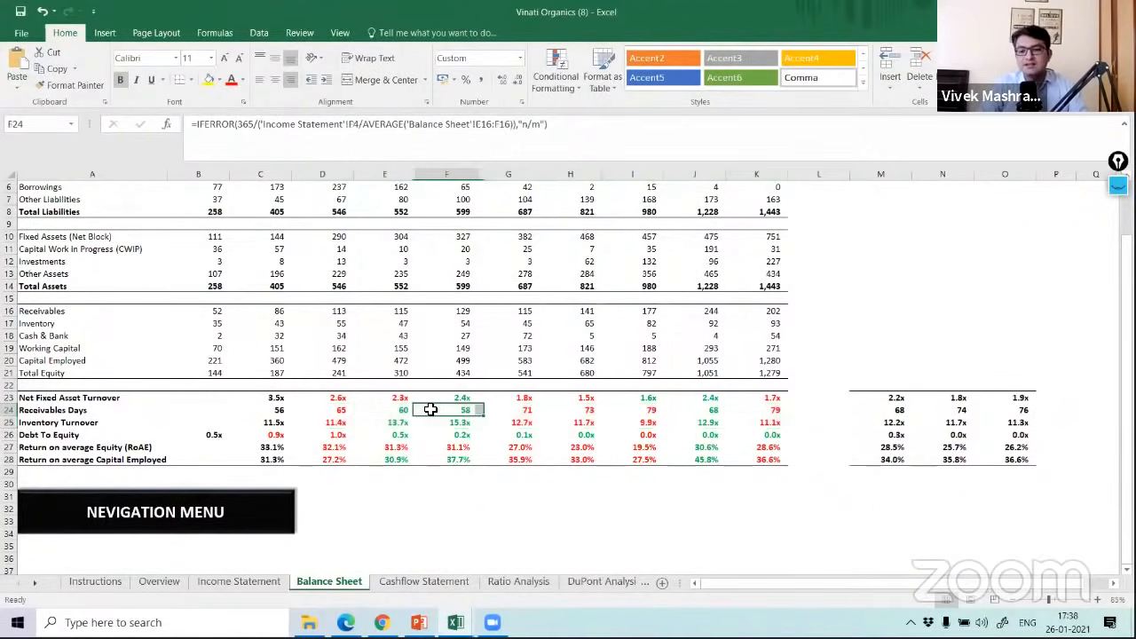
{"action": "left_click", "coordinate": [527, 407]}
{"action": "left_click", "coordinate": [646, 411], "text": "shift"}
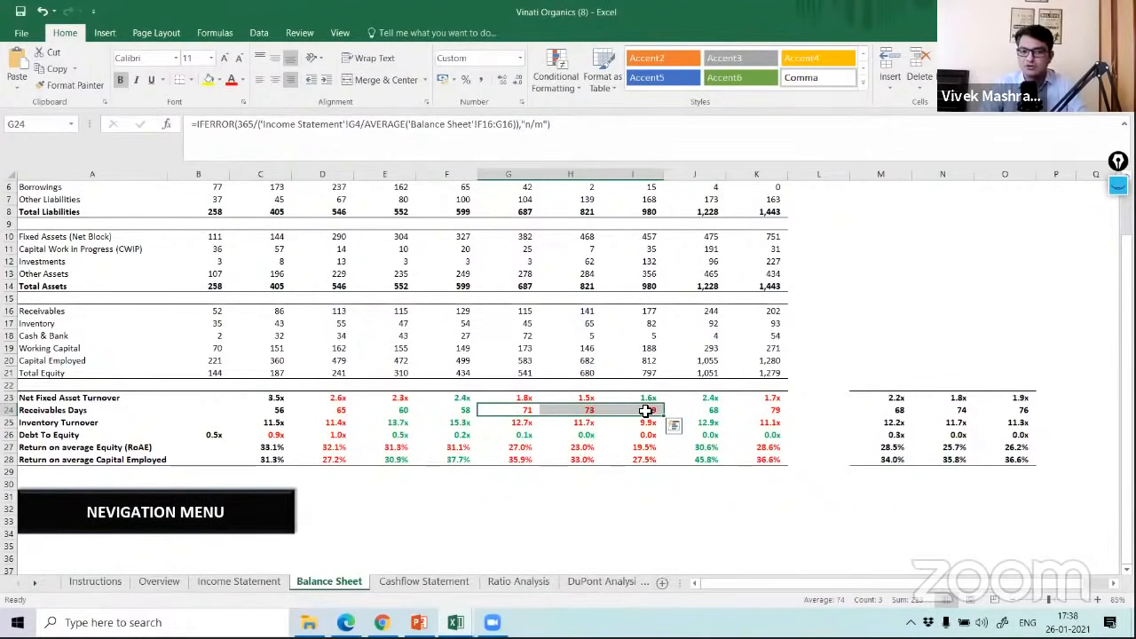
Step: Open the Cashflow Statement sheet and check the Mar-14 and Mar-15 year-end Cash & Equivalent cells
{"action": "left_click", "coordinate": [424, 580]}
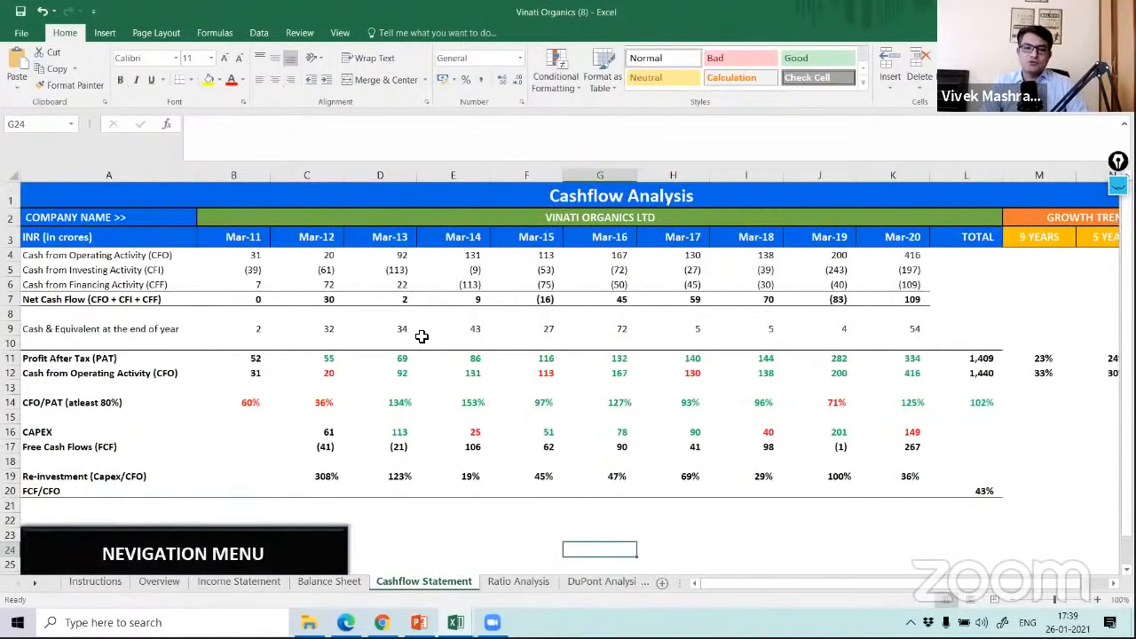
{"action": "left_click", "coordinate": [422, 336]}
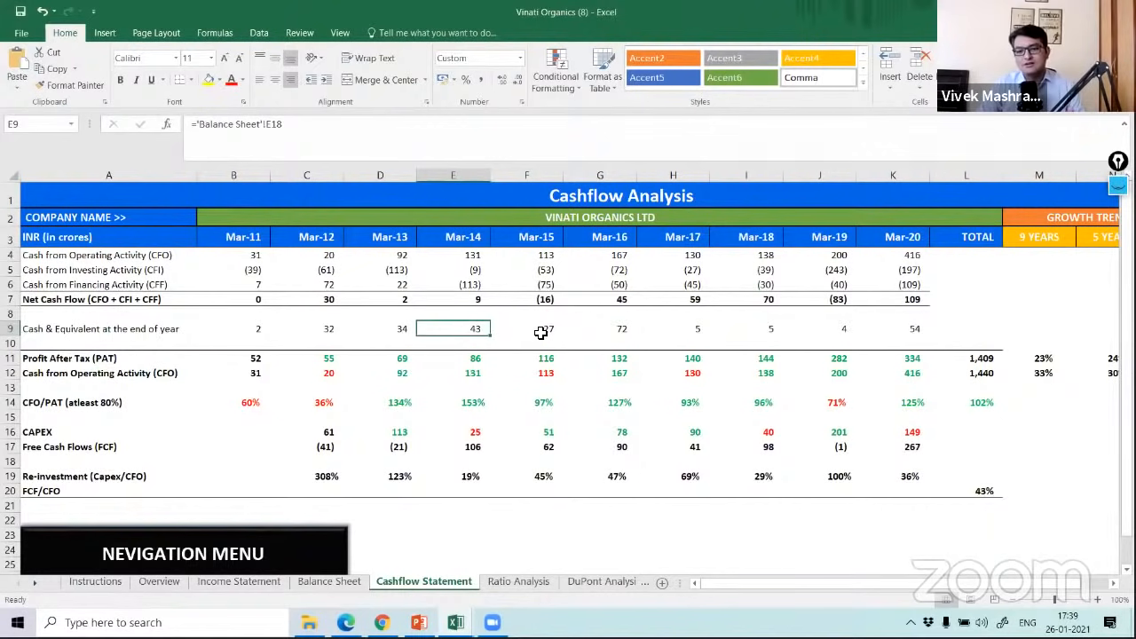
{"action": "left_click", "coordinate": [543, 336]}
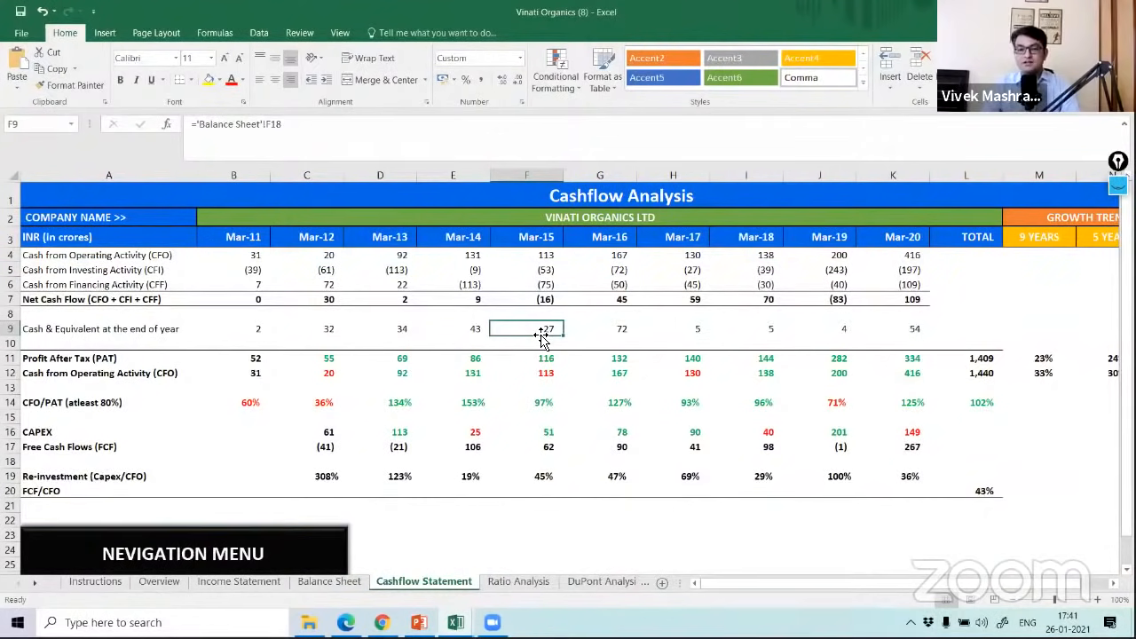
Step: Compare CFO/PAT for Mar-11 to Mar-20 with the Profit After Tax and Cash from Operating Activity rows, and inspect the TOTAL column's CFO/PAT formula
{"action": "left_click", "coordinate": [256, 401]}
{"action": "left_click", "coordinate": [304, 405]}
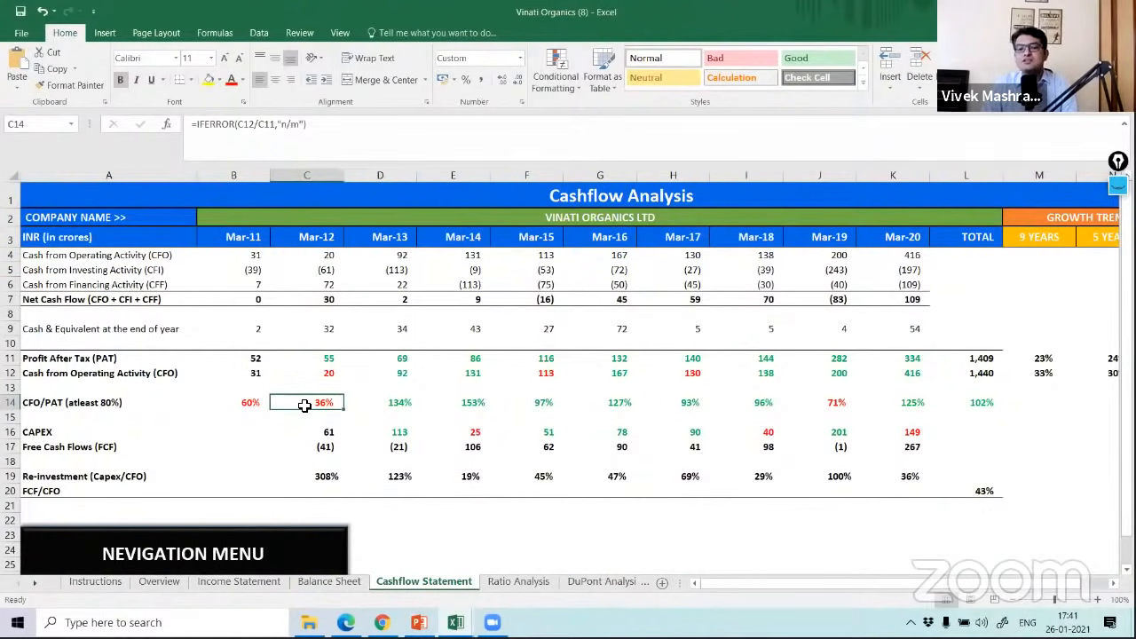
{"action": "left_click_drag", "start_coordinate": [385, 400], "coordinate": [886, 402]}
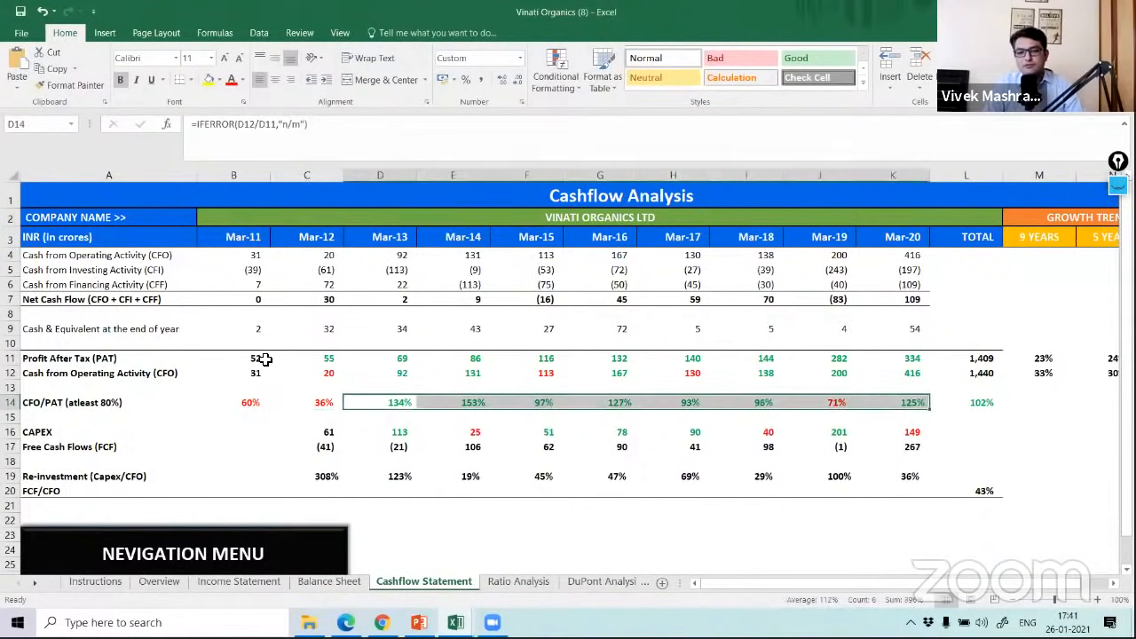
{"action": "left_click_drag", "start_coordinate": [254, 358], "coordinate": [678, 364]}
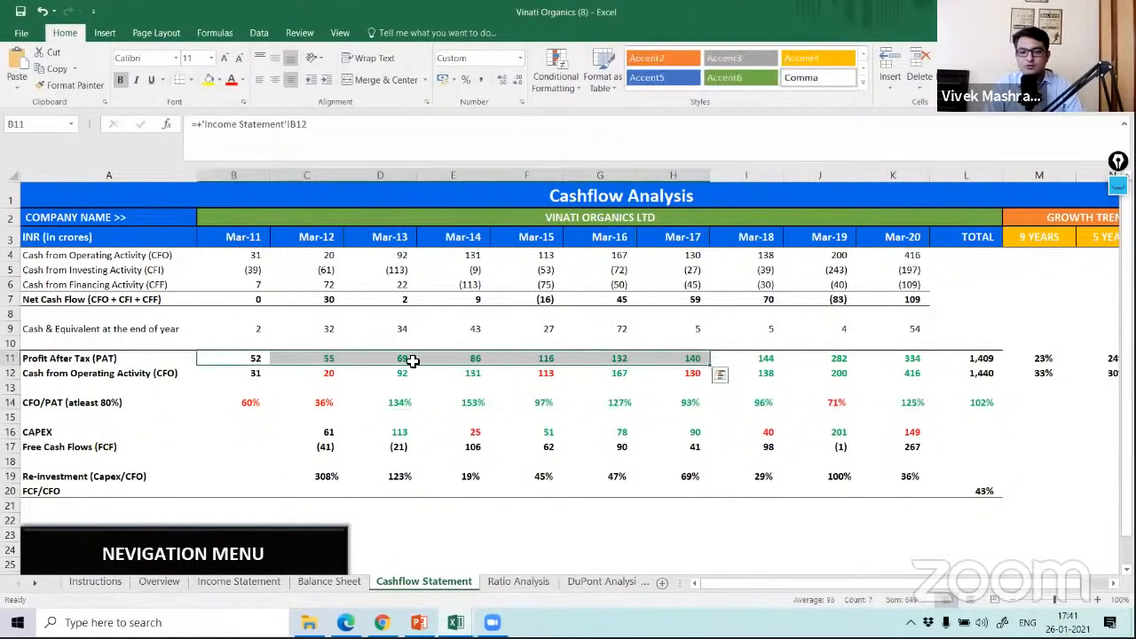
{"action": "left_click_drag", "start_coordinate": [252, 371], "coordinate": [894, 375]}
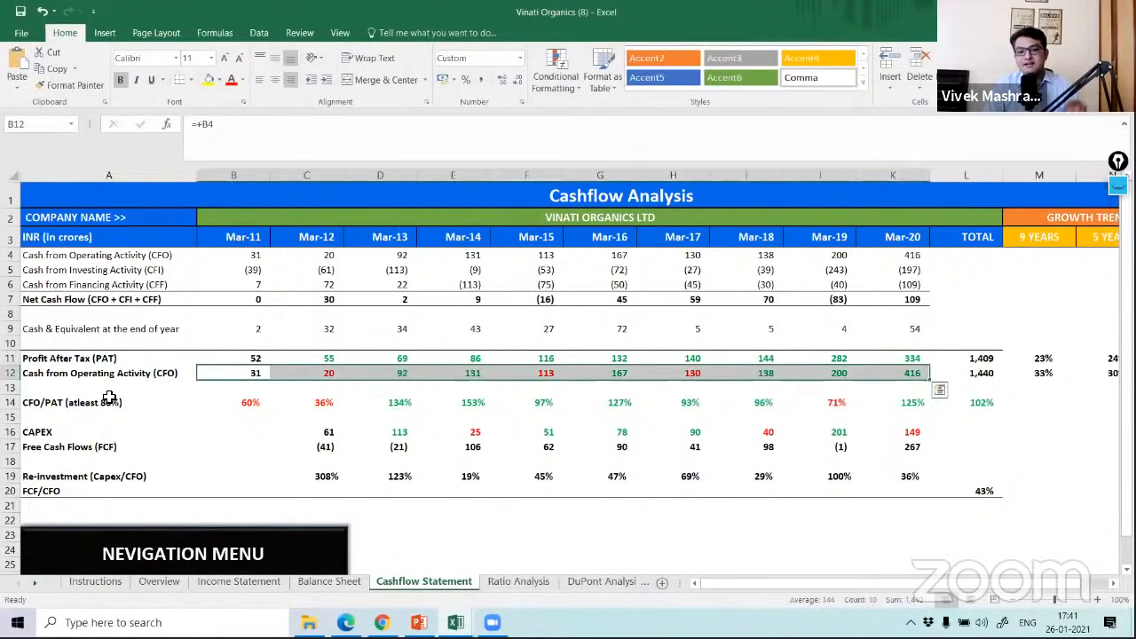
{"action": "left_click", "coordinate": [109, 396]}
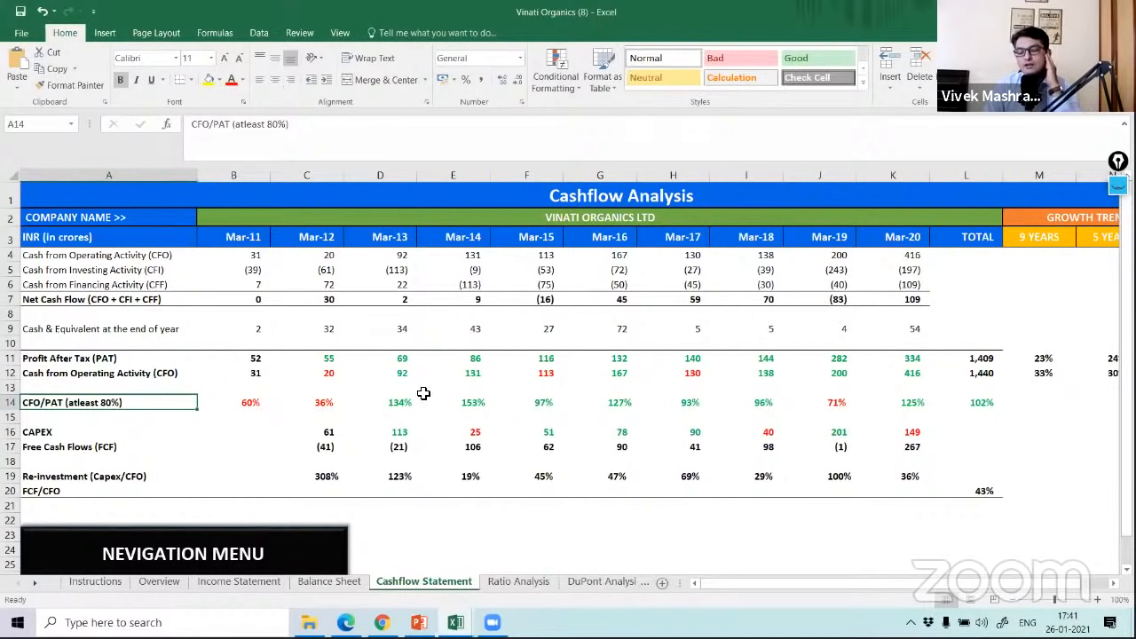
{"action": "double_click", "coordinate": [979, 403]}
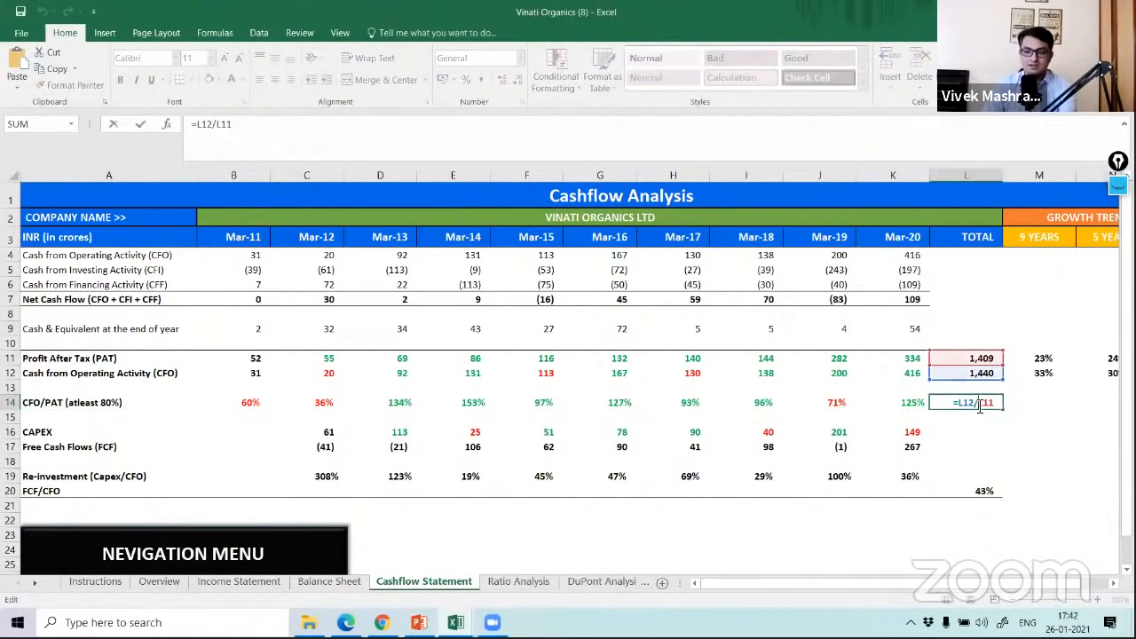
{"action": "key", "text": "Escape"}
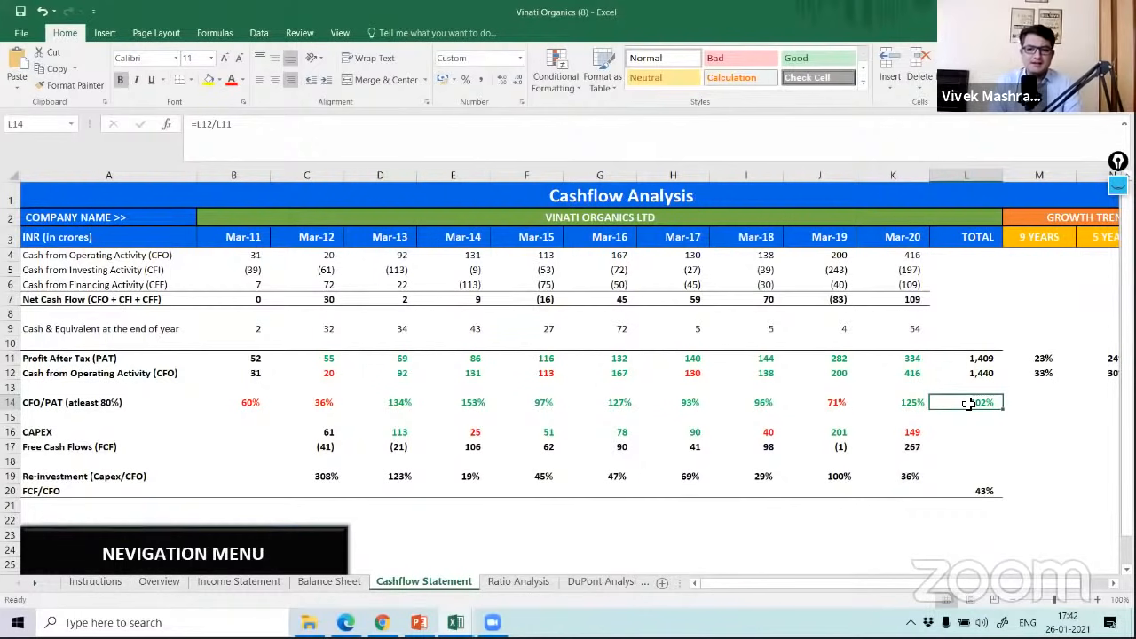
Step: Examine CAPEX from Mar-13 to Mar-20 and compare it with the Mar-20 Cash from Operating Activity
{"action": "left_click", "coordinate": [548, 434]}
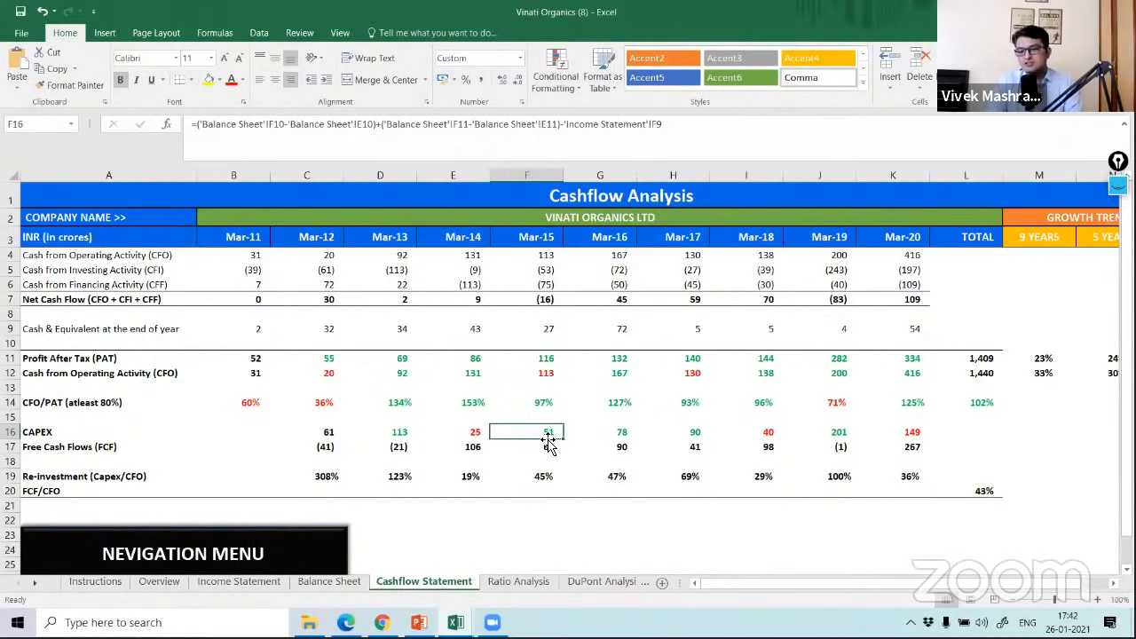
{"action": "left_click_drag", "start_coordinate": [393, 434], "coordinate": [434, 428]}
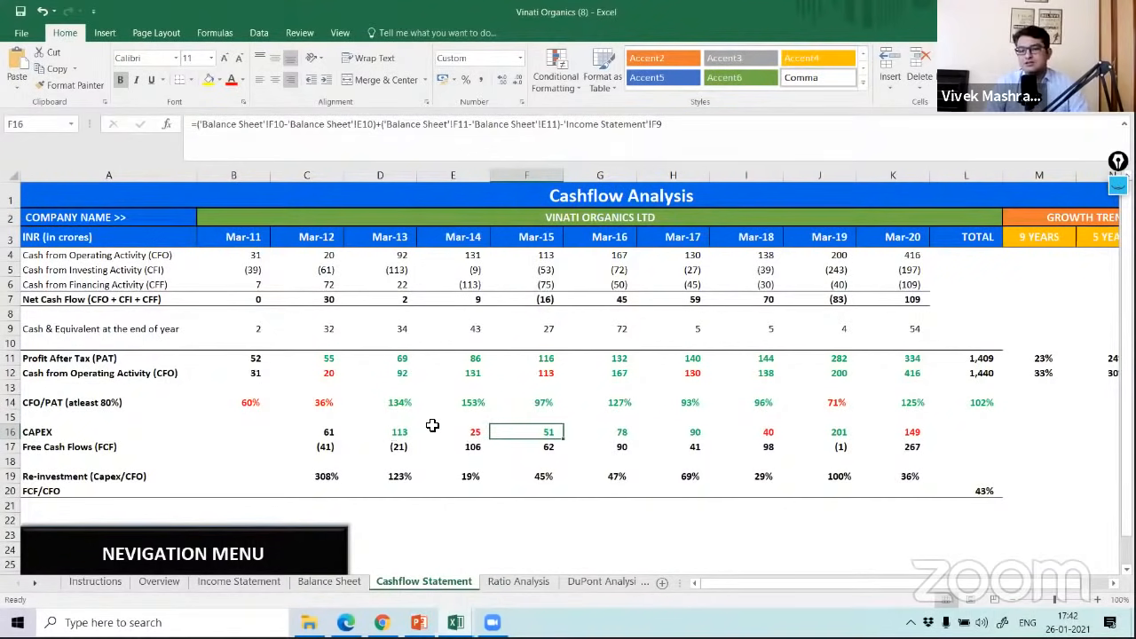
{"action": "left_click_drag", "start_coordinate": [750, 426], "coordinate": [892, 430]}
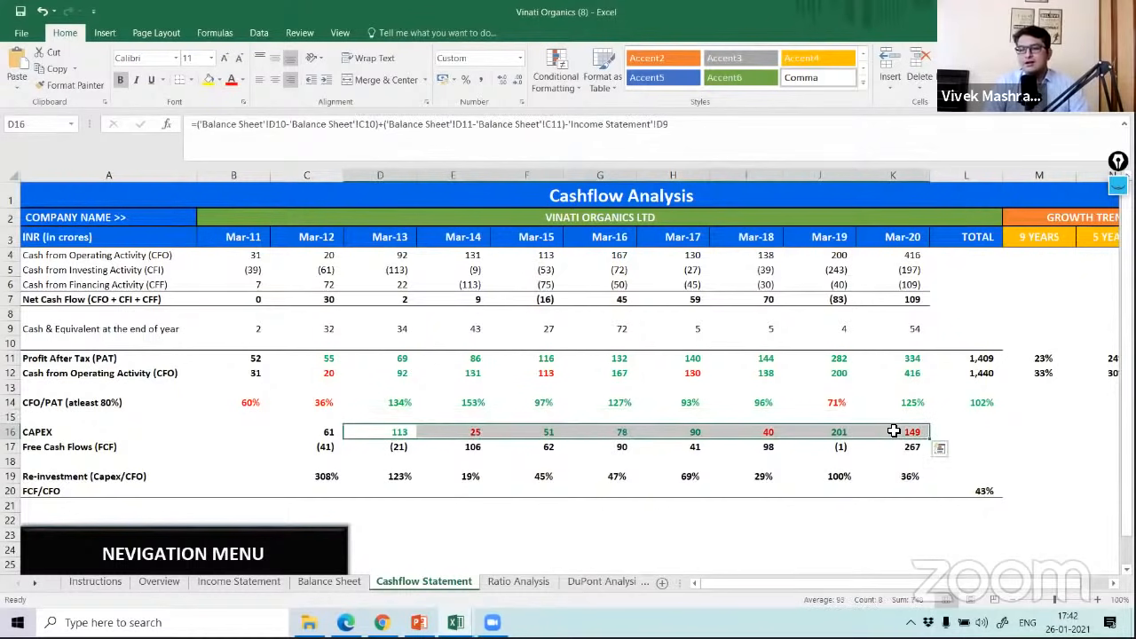
{"action": "left_click", "coordinate": [893, 430]}
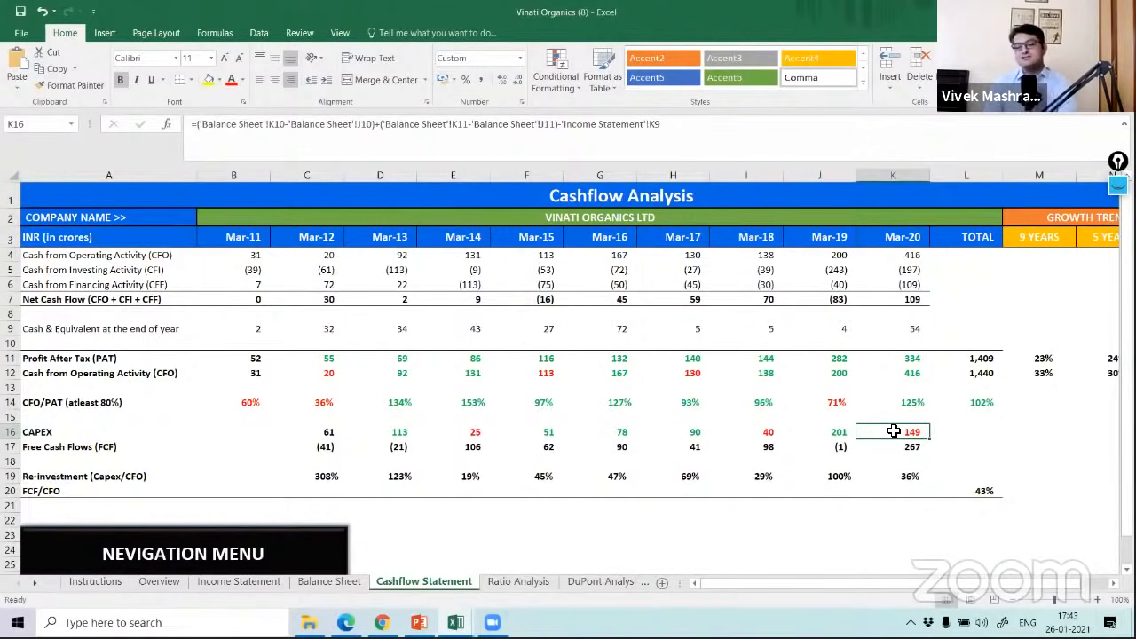
{"action": "left_click", "coordinate": [892, 257]}
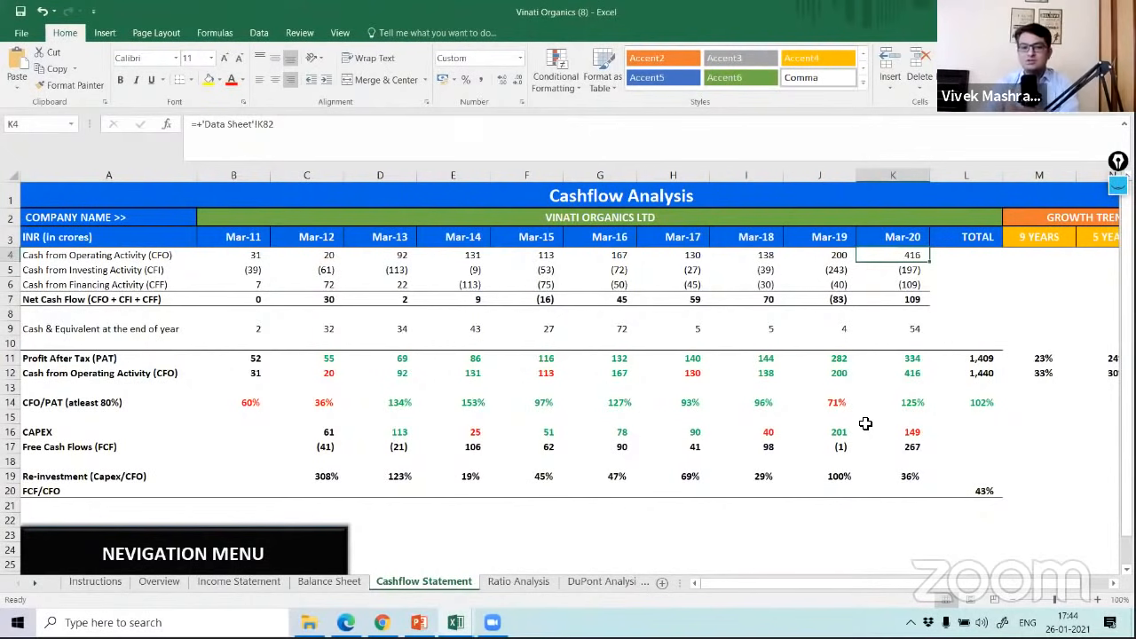
{"action": "left_click_drag", "start_coordinate": [908, 432], "coordinate": [612, 434]}
{"action": "left_click", "coordinate": [613, 435]}
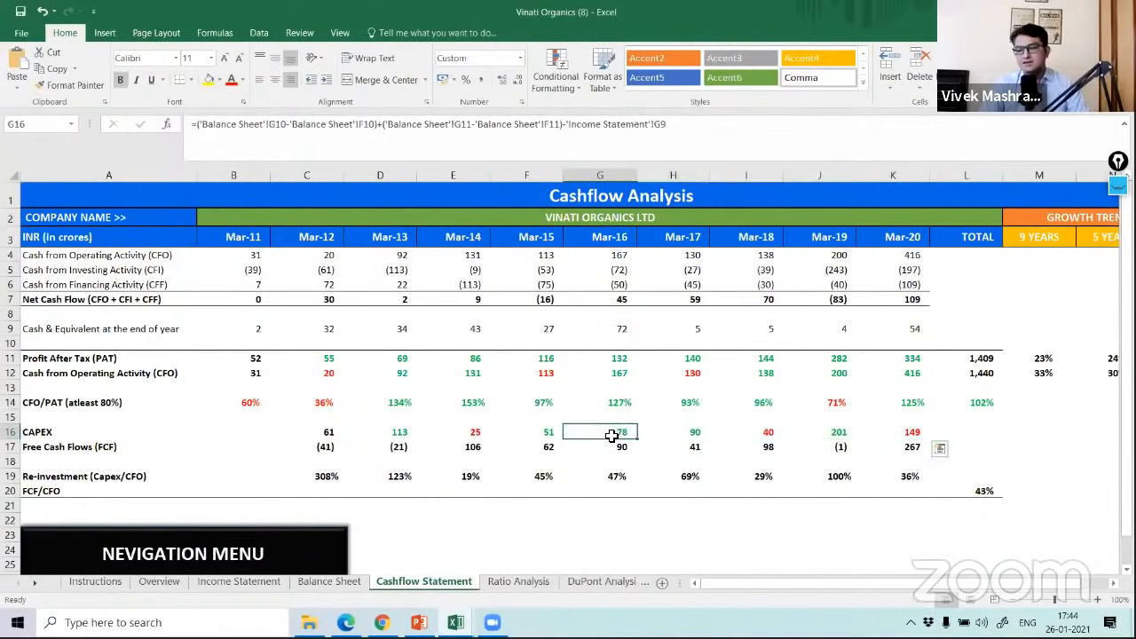
Step: Open the Ratio Analysis sheet and review the CFO/PAT row from Mar-11 to Mar-20 and the five-stage DuPont section below it
{"action": "left_click", "coordinate": [501, 582]}
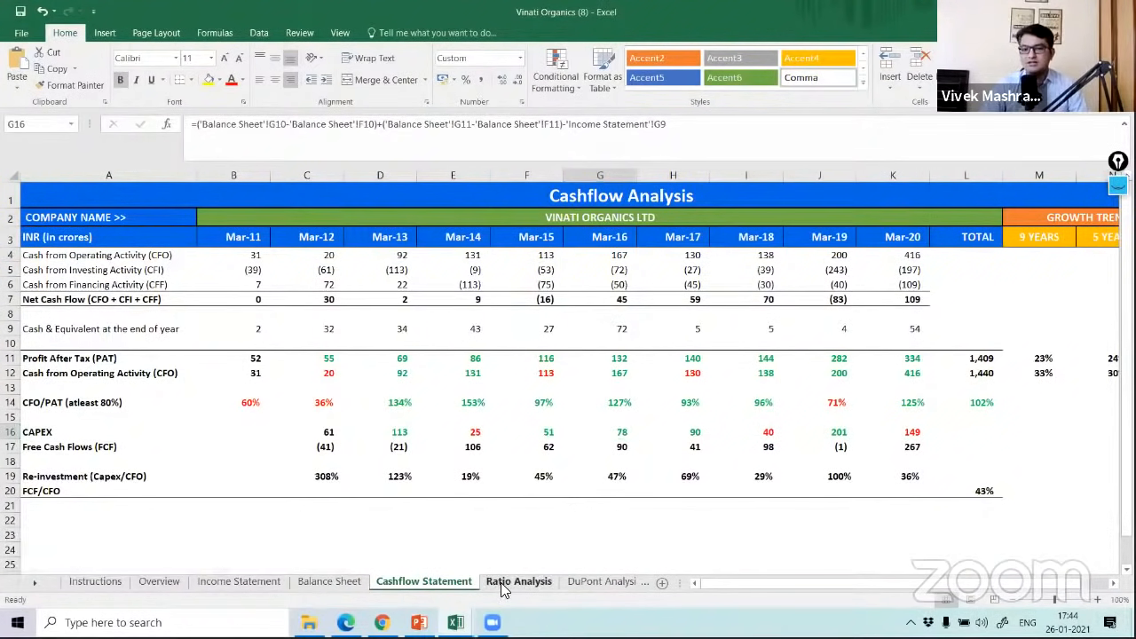
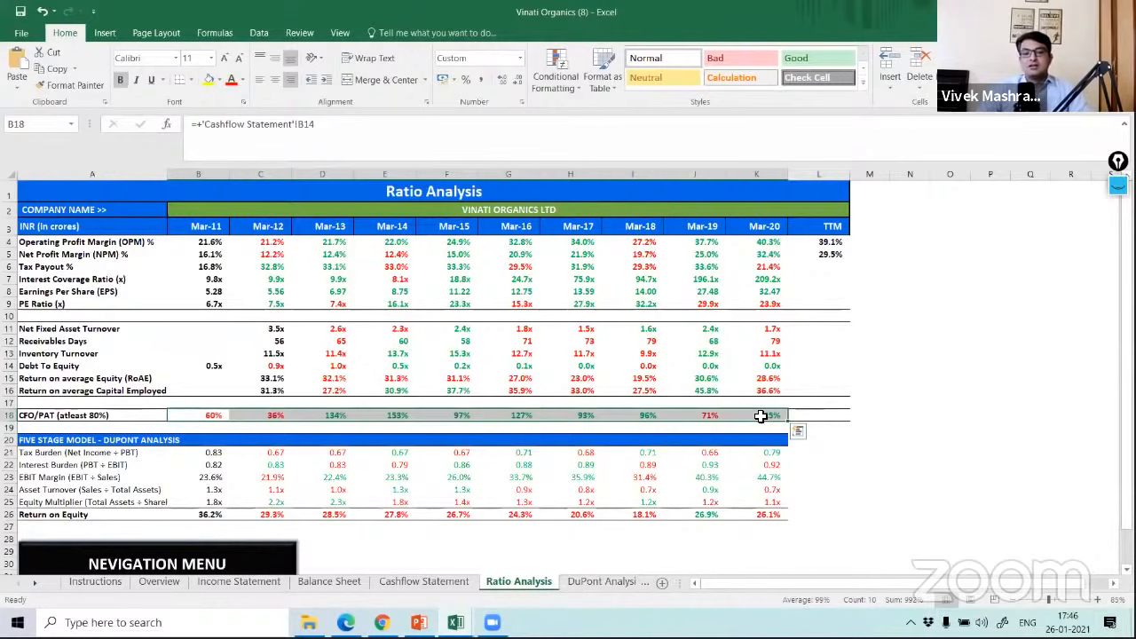
{"action": "left_click_drag", "start_coordinate": [1126, 362], "coordinate": [1126, 395]}
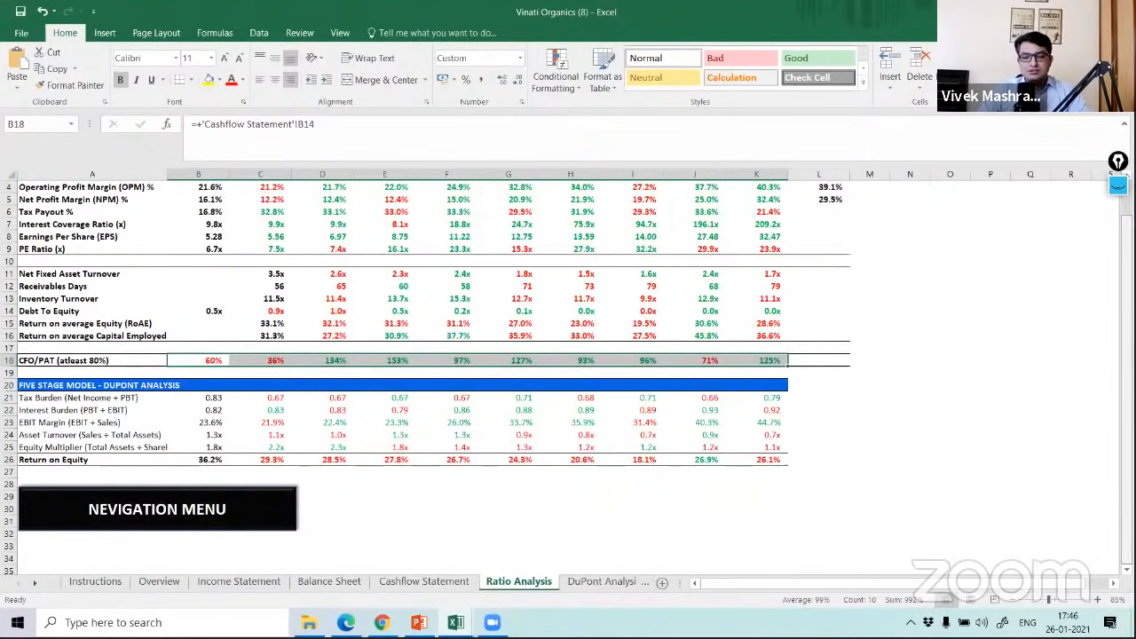
{"action": "key", "text": "ctrl+q"}
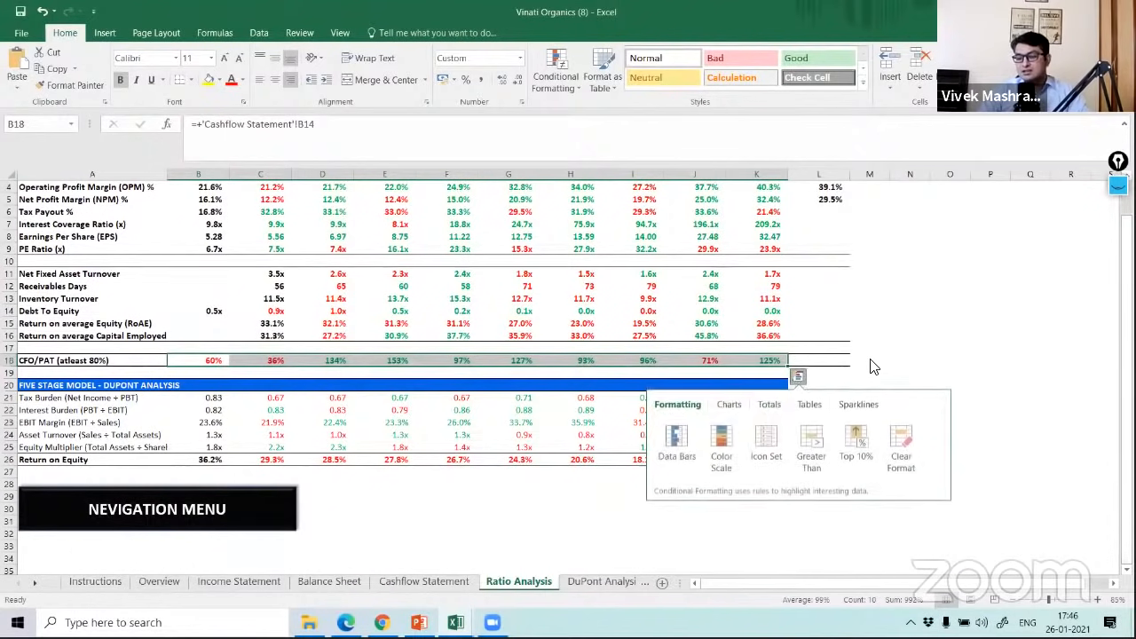
{"action": "left_click", "coordinate": [870, 359]}
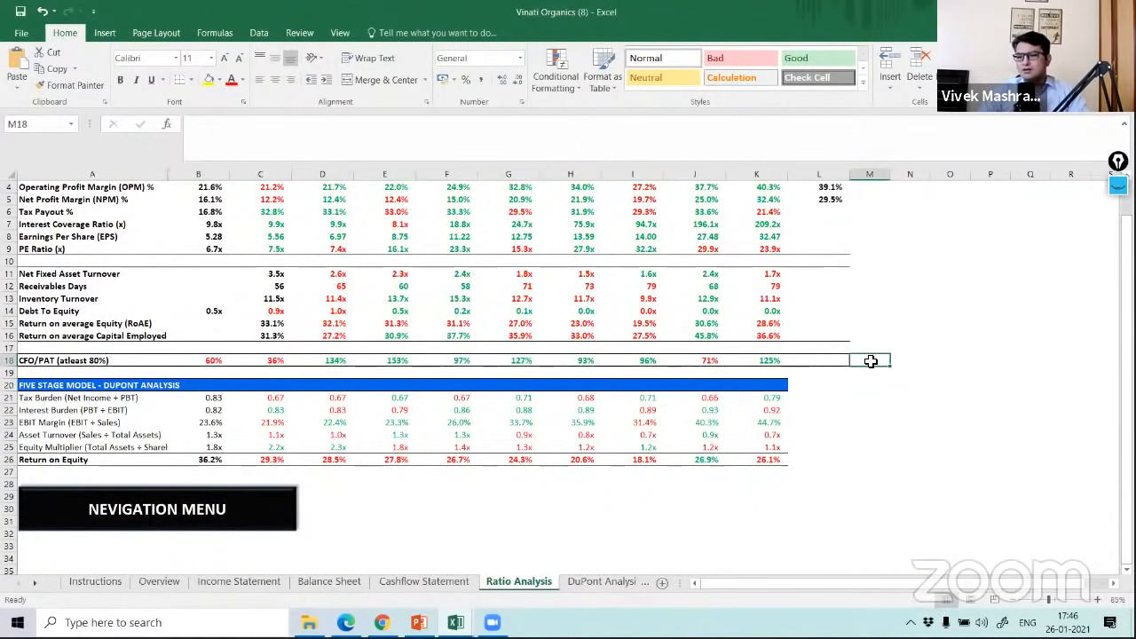
Step: Open the DuPont Analysis sheet, check the Mar-16 Asset Turnover cell in the Three Stage Model and bring the whole Five Stage Model into view
{"action": "left_click", "coordinate": [586, 583]}
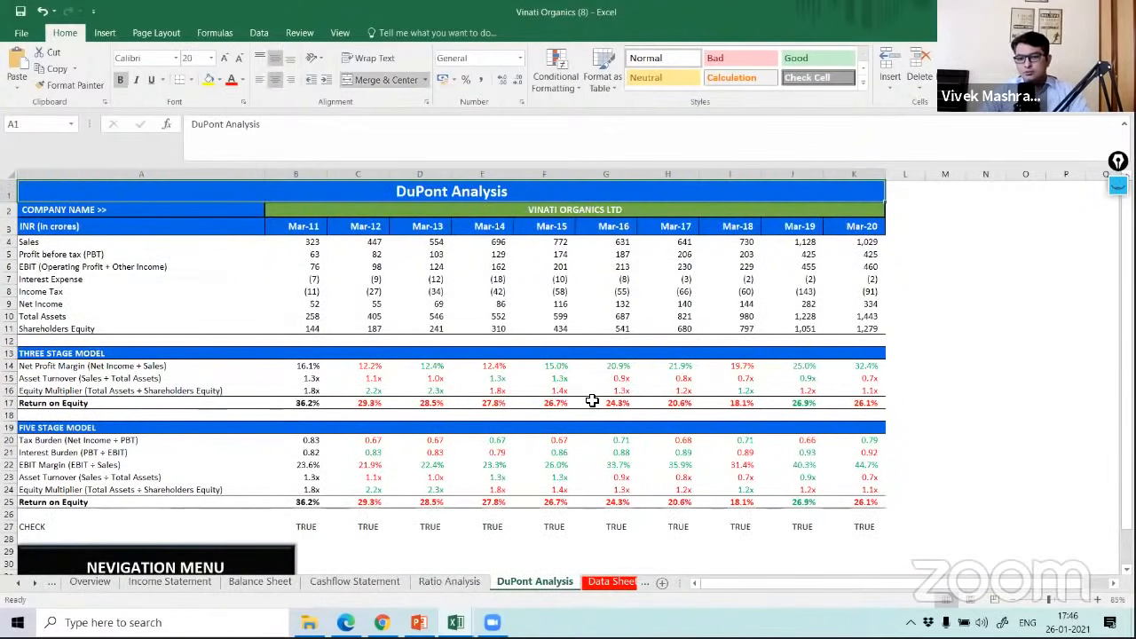
{"action": "left_click", "coordinate": [602, 379]}
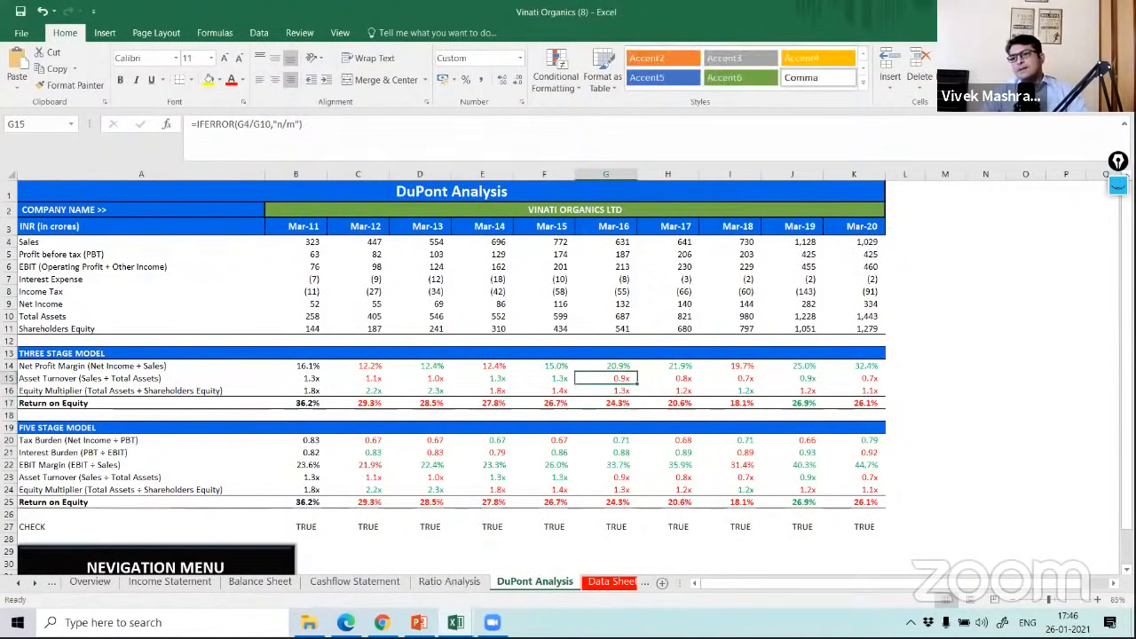
{"action": "left_click_drag", "start_coordinate": [1126, 267], "coordinate": [1126, 264]}
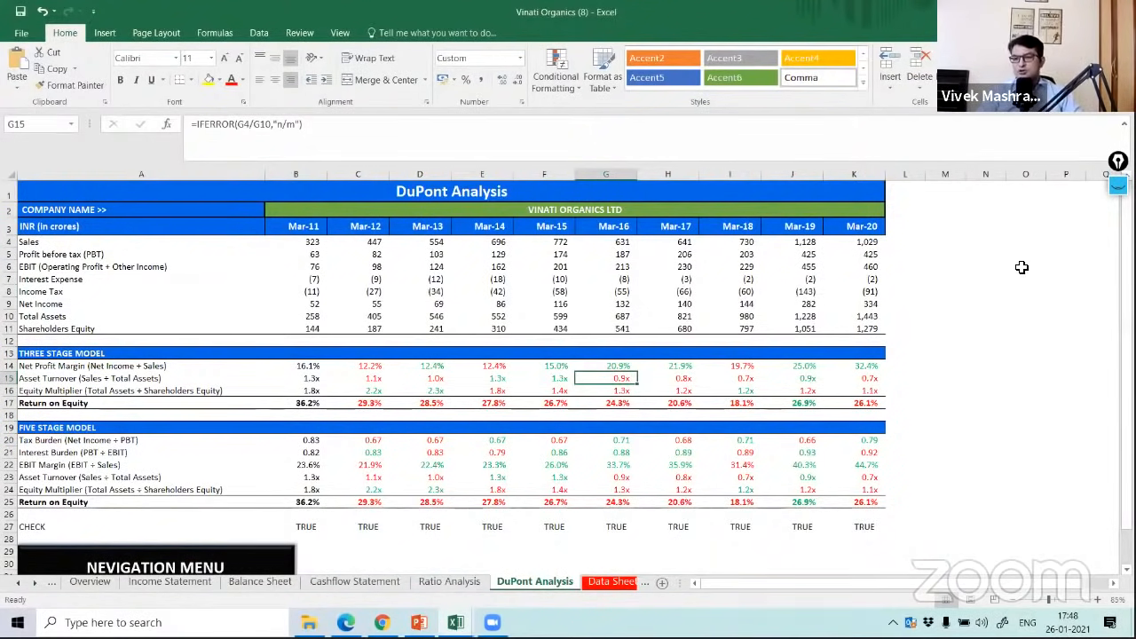
{"action": "left_click_drag", "start_coordinate": [1125, 325], "coordinate": [1125, 336]}
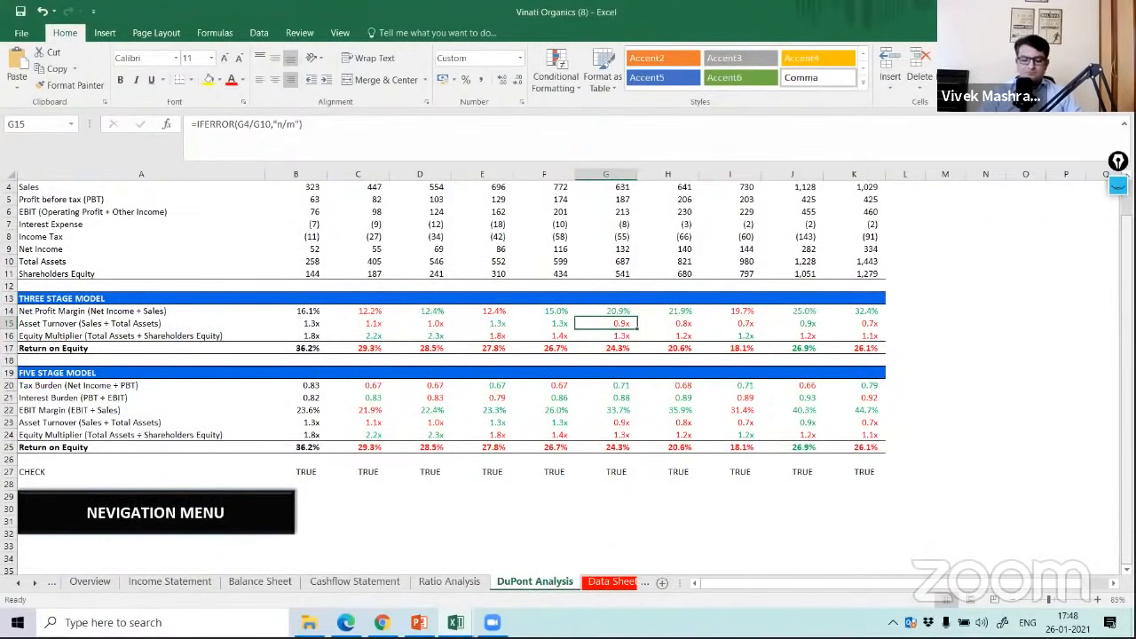
Step: Review Tax Burden and Interest Burden in the Five Stage Model, checking the Mar-20 cell of each
{"action": "left_click", "coordinate": [403, 390]}
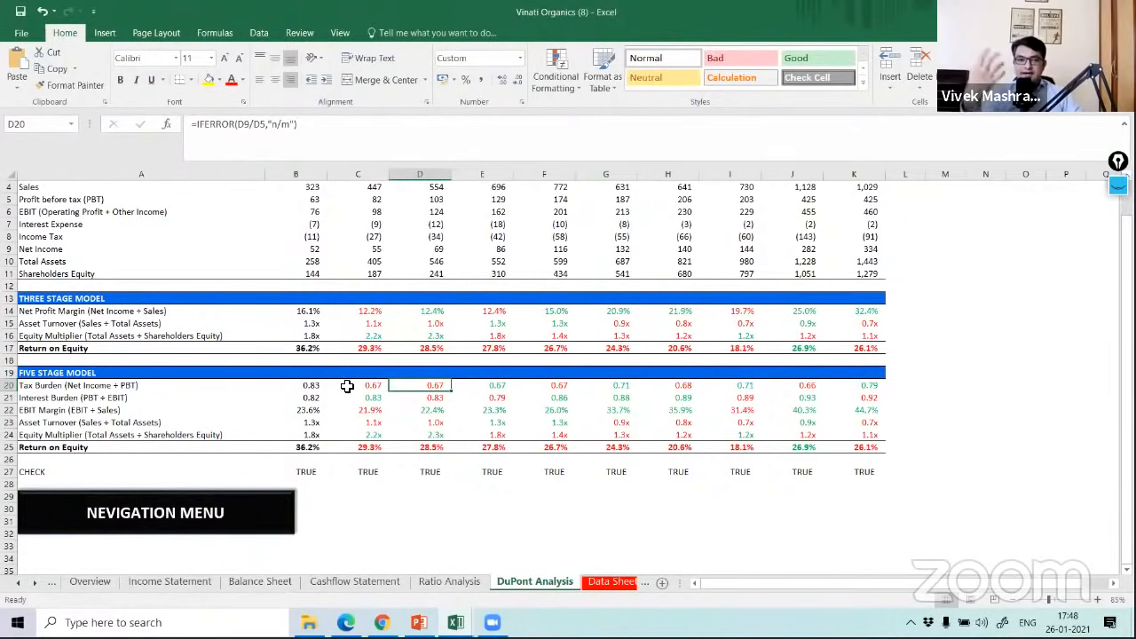
{"action": "left_click", "coordinate": [88, 387]}
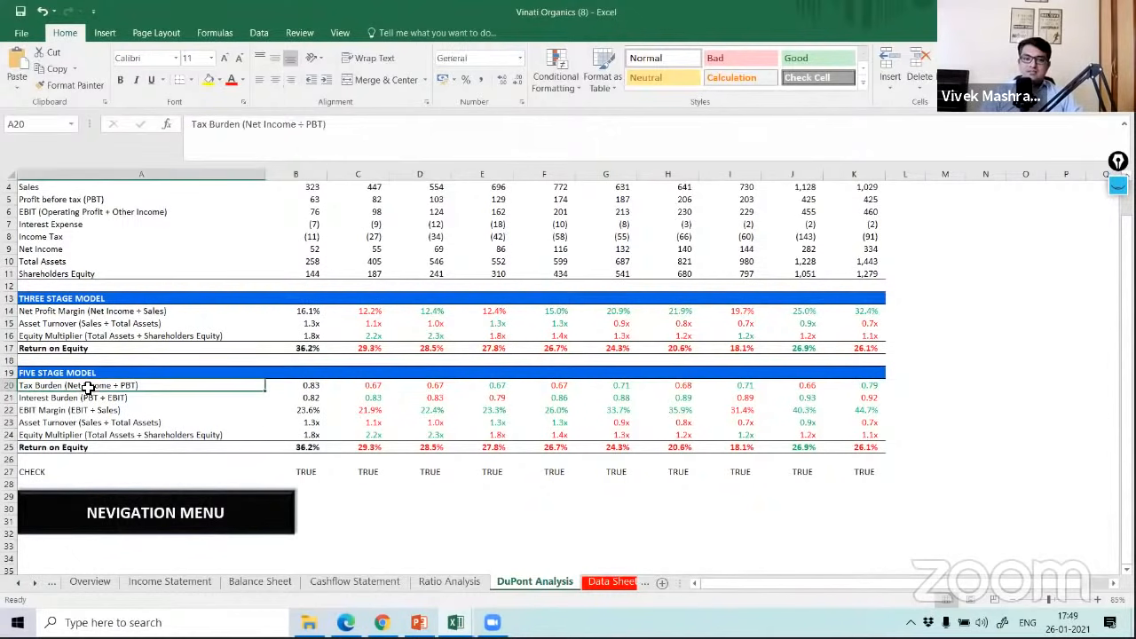
{"action": "left_click", "coordinate": [846, 382]}
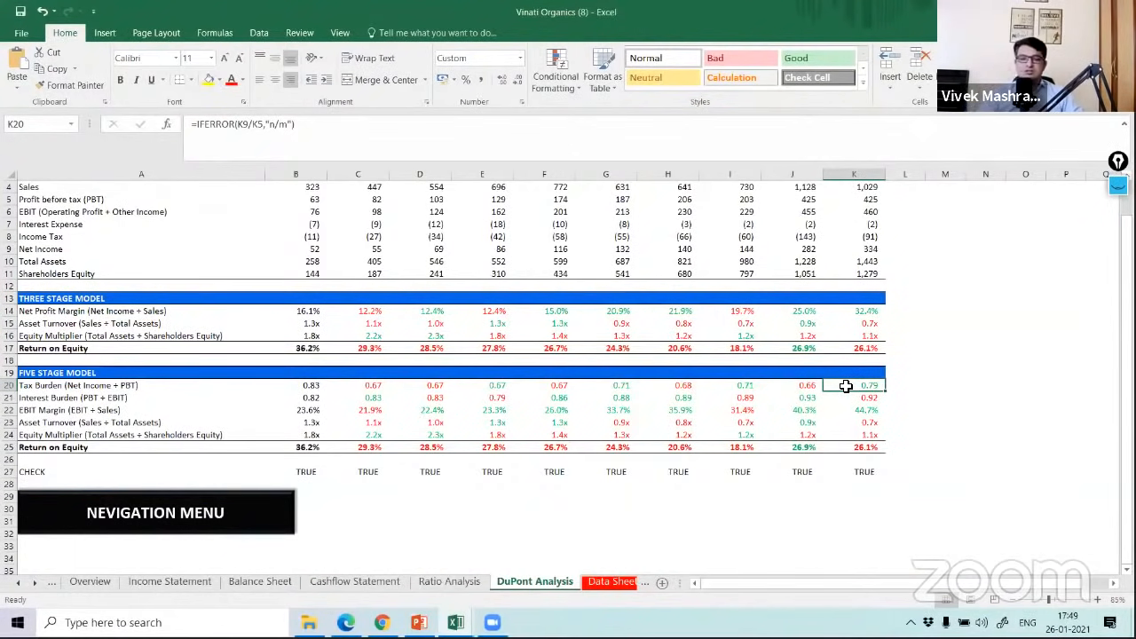
{"action": "left_click", "coordinate": [147, 396]}
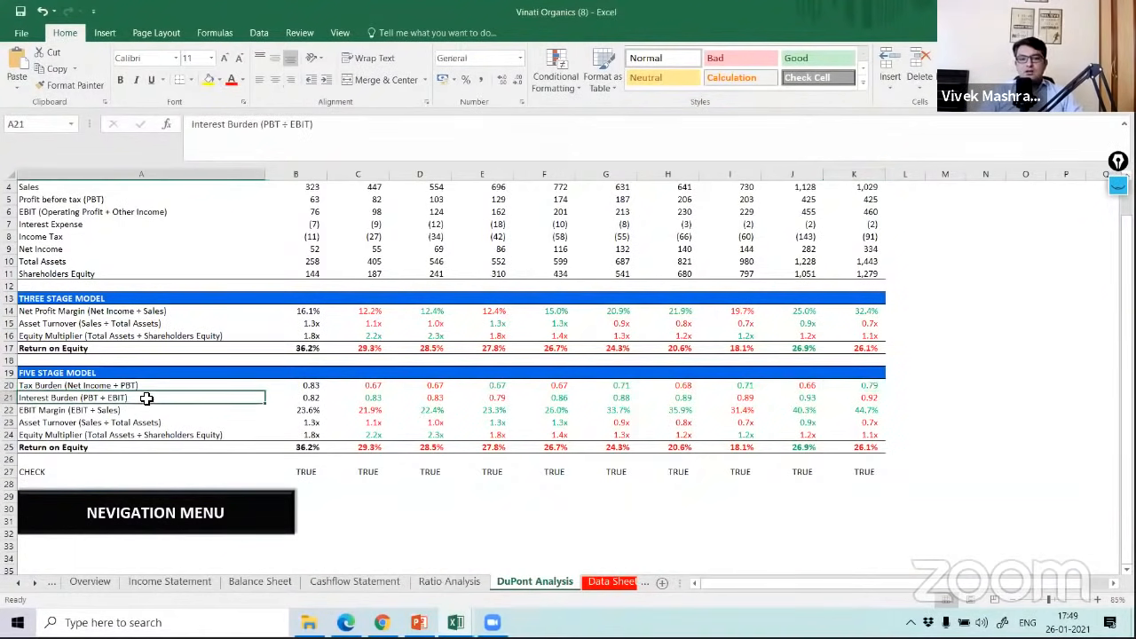
{"action": "left_click", "coordinate": [861, 397]}
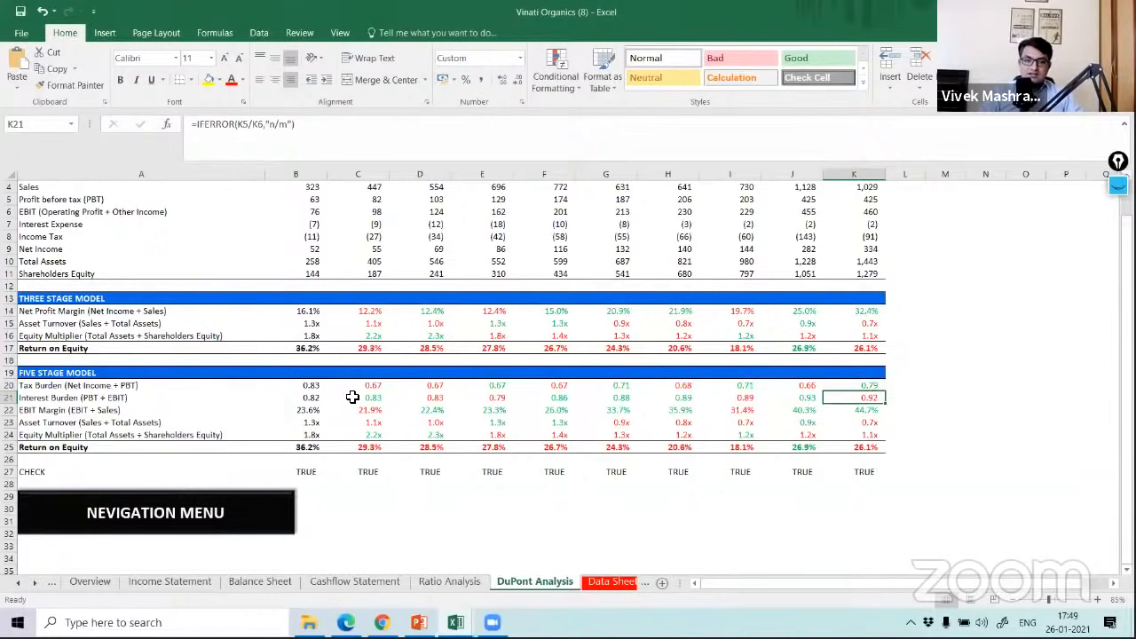
Step: Examine EBIT Margin, Asset Turnover and Equity Multiplier in the Five Stage Model through Mar-20
{"action": "left_click", "coordinate": [112, 410]}
{"action": "left_click", "coordinate": [330, 411]}
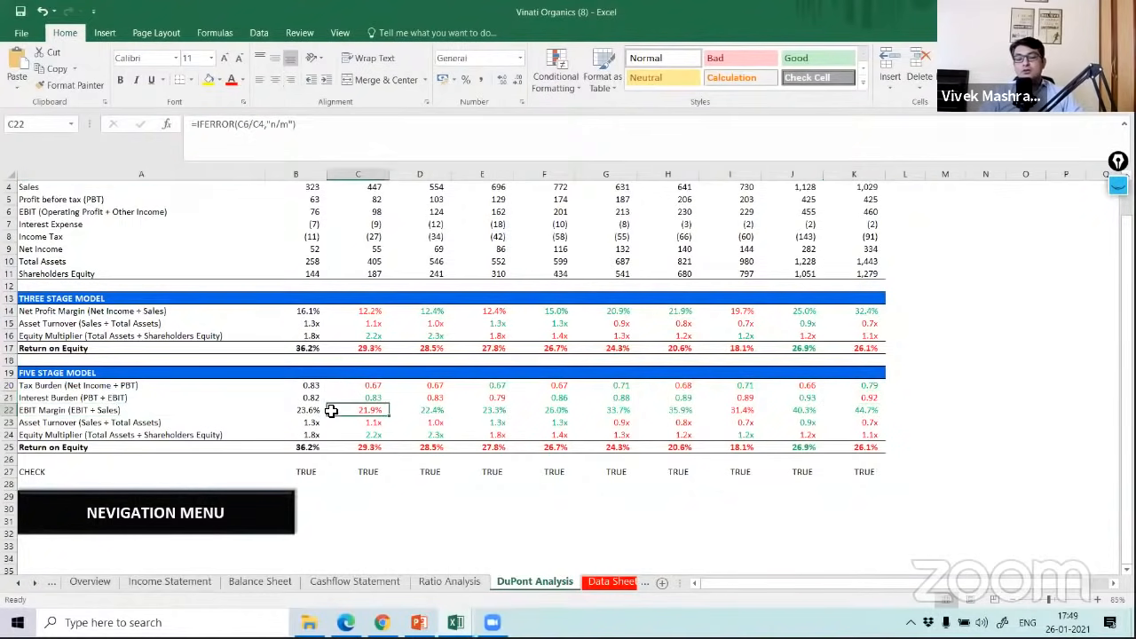
{"action": "left_click", "coordinate": [556, 398]}
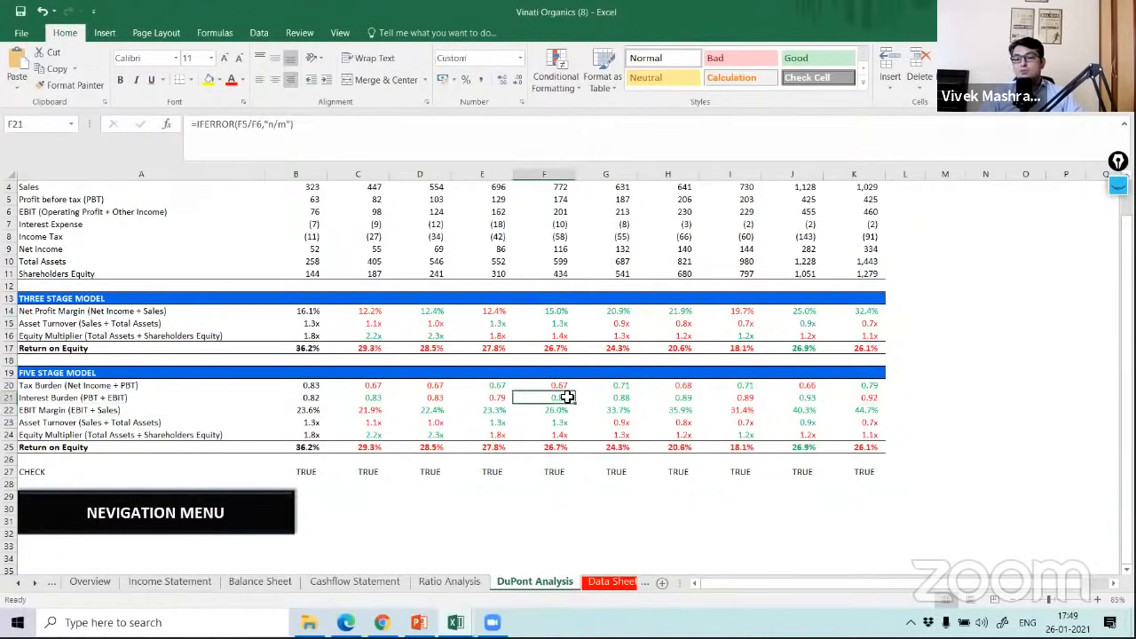
{"action": "left_click", "coordinate": [874, 409]}
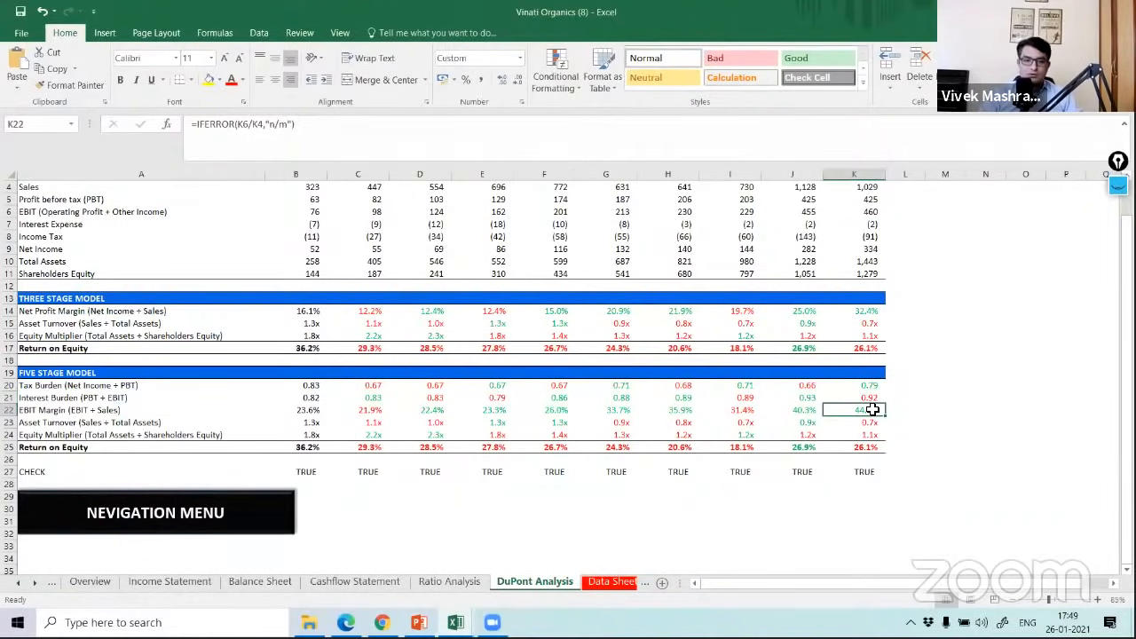
{"action": "left_click", "coordinate": [870, 423]}
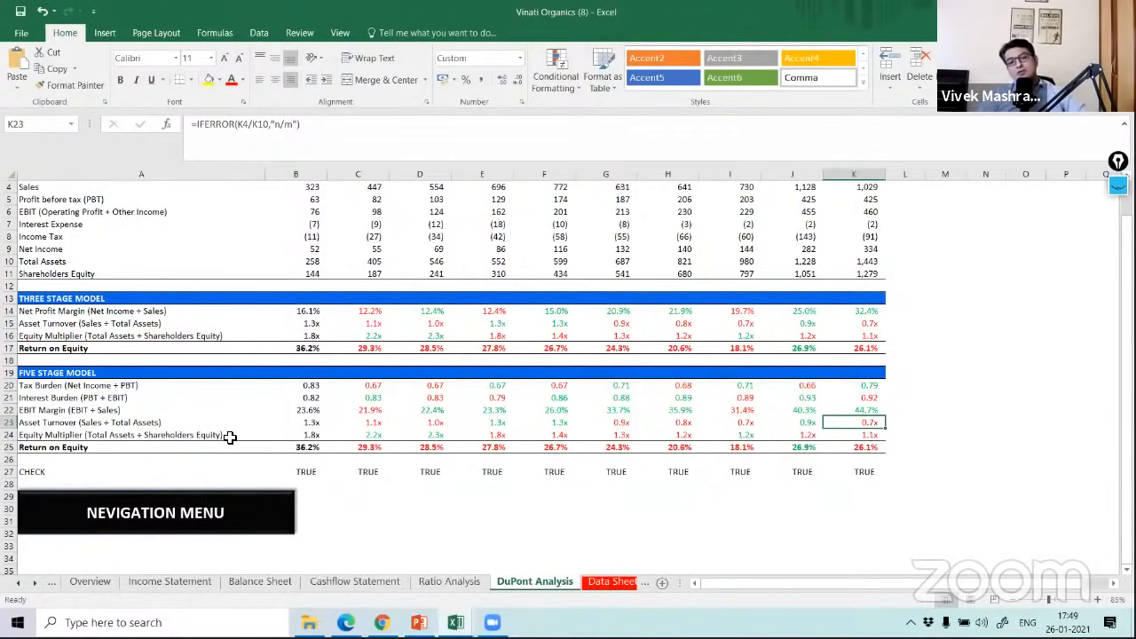
{"action": "left_click", "coordinate": [230, 437]}
{"action": "left_click", "coordinate": [311, 435]}
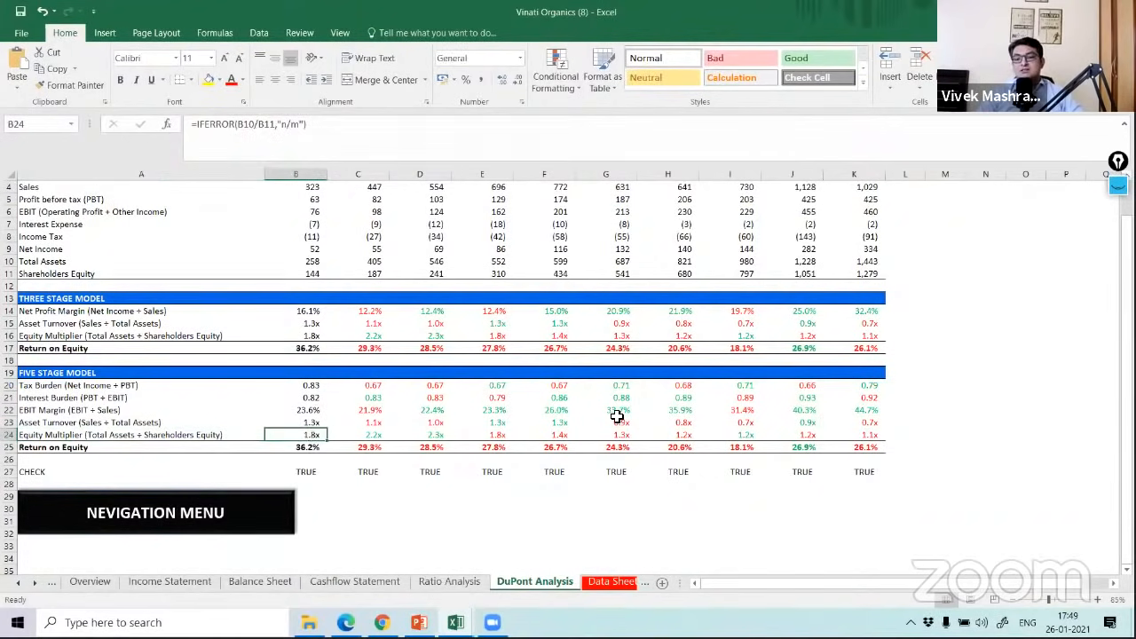
{"action": "left_click", "coordinate": [876, 436]}
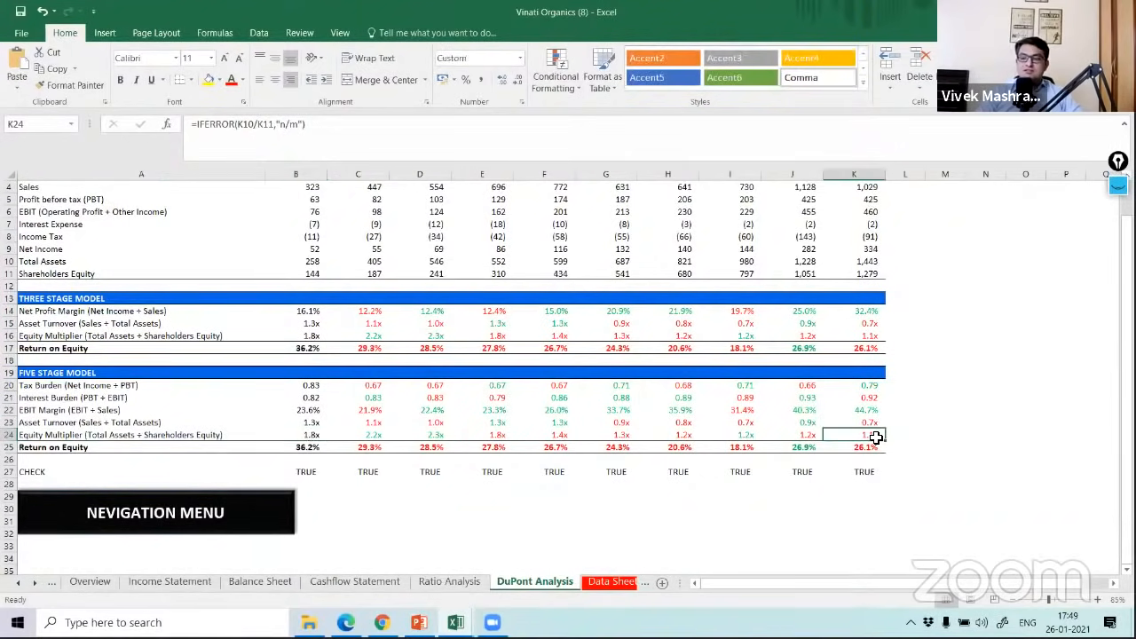
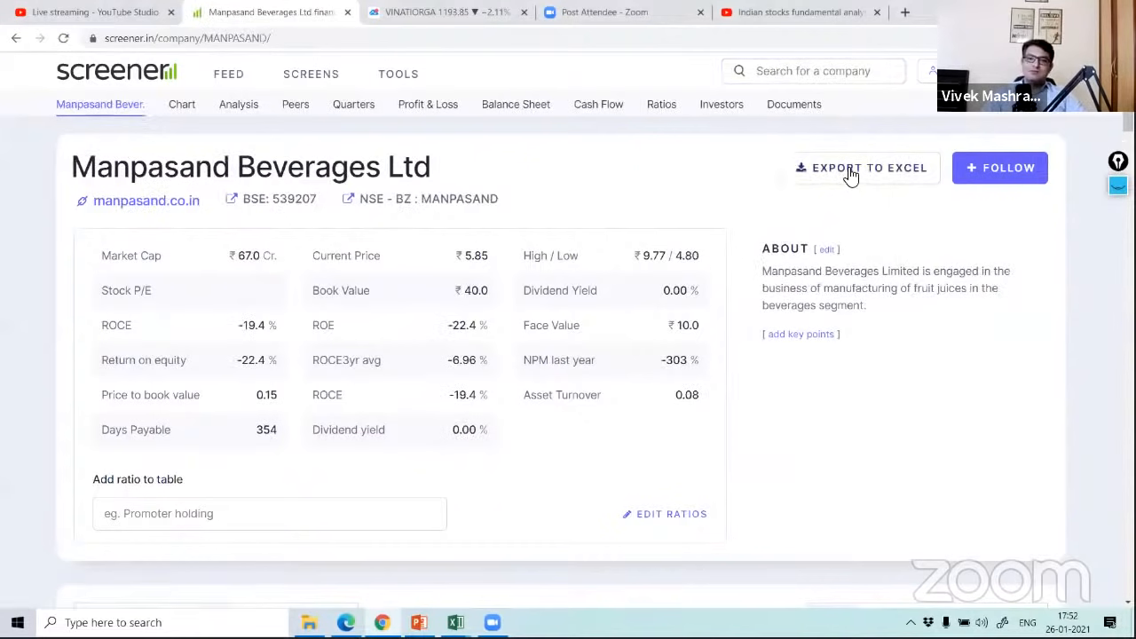
Step: Export the Manpasand Beverages Ltd data from its Screener company page to an Excel file
{"action": "left_click", "coordinate": [849, 175]}
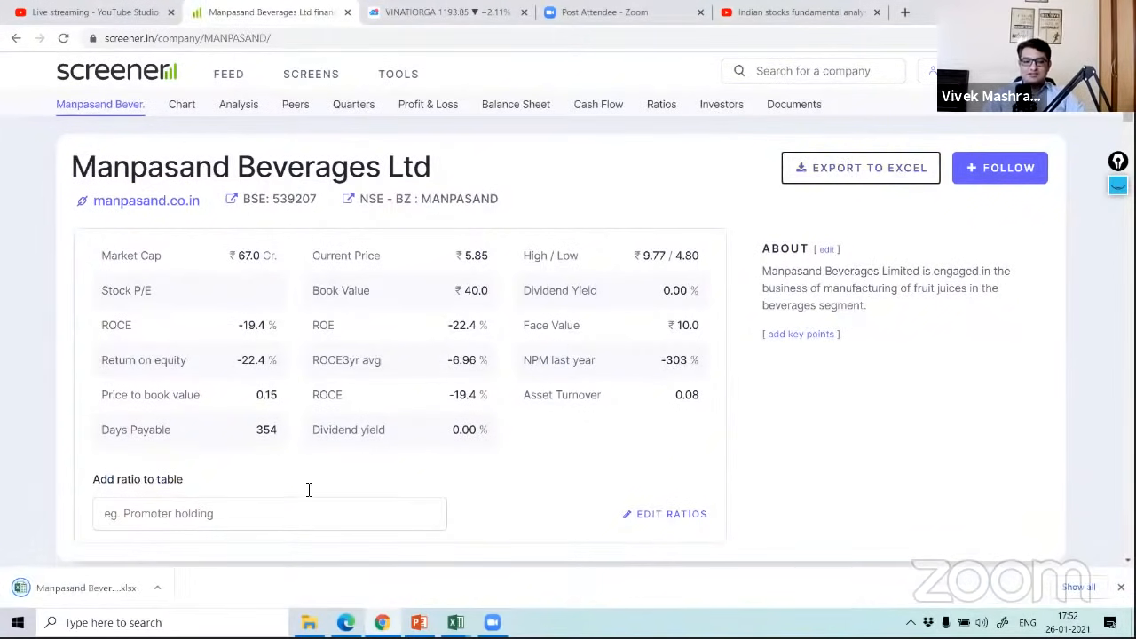
Step: Open the exported Manpasand Beverages workbook in Excel and enable editing so its data loads
{"action": "left_click", "coordinate": [95, 596]}
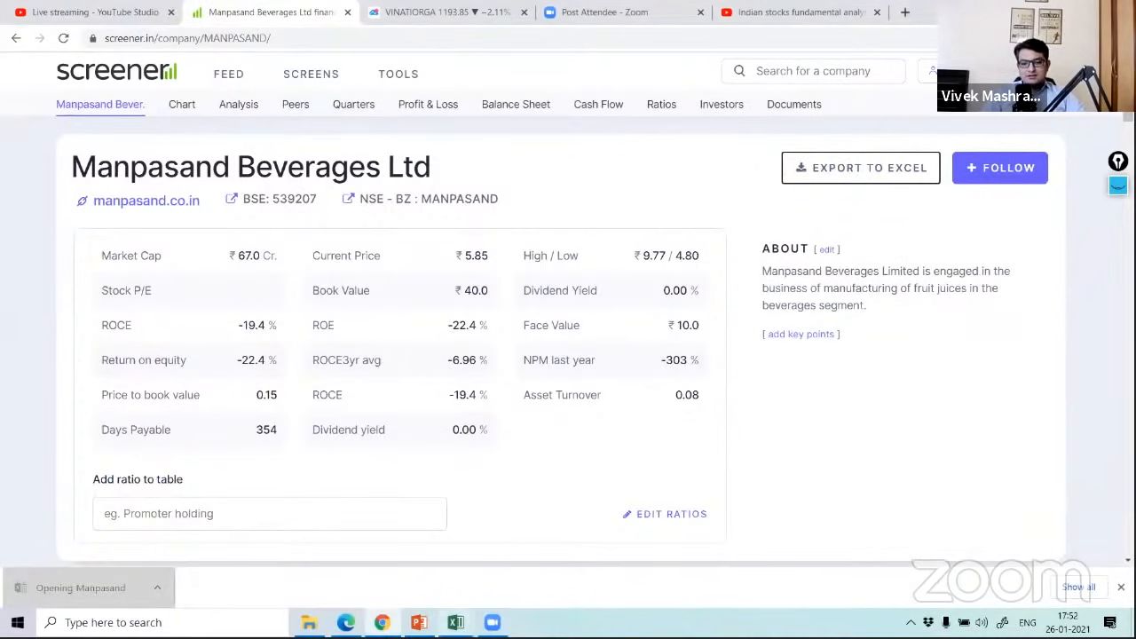
{"action": "mouse_move", "coordinate": [455, 621]}
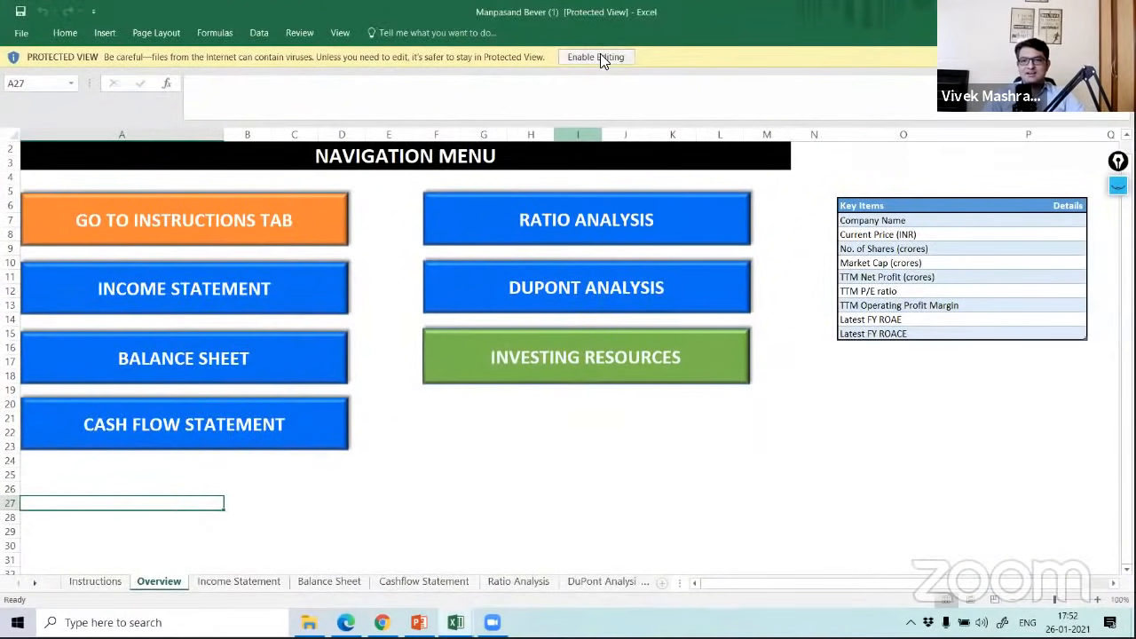
{"action": "left_click", "coordinate": [600, 55]}
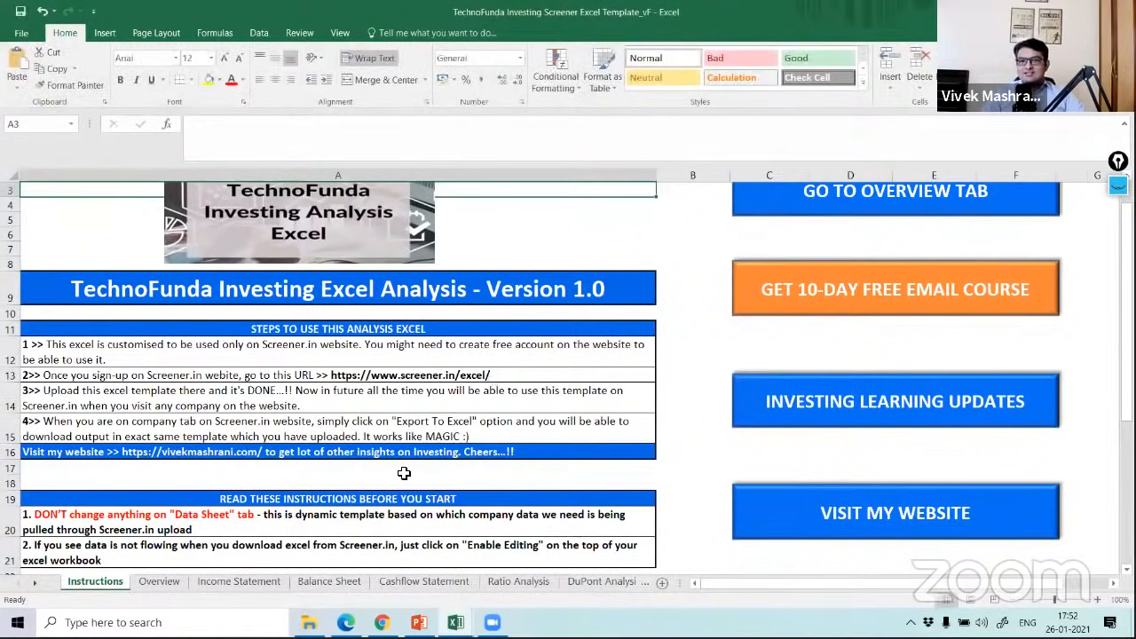
Step: Switch from the TechnoFunda template workbook back to the Overview sheet of the Manpasand Bever (1) workbook
{"action": "left_click", "coordinate": [158, 581]}
{"action": "left_click", "coordinate": [929, 336]}
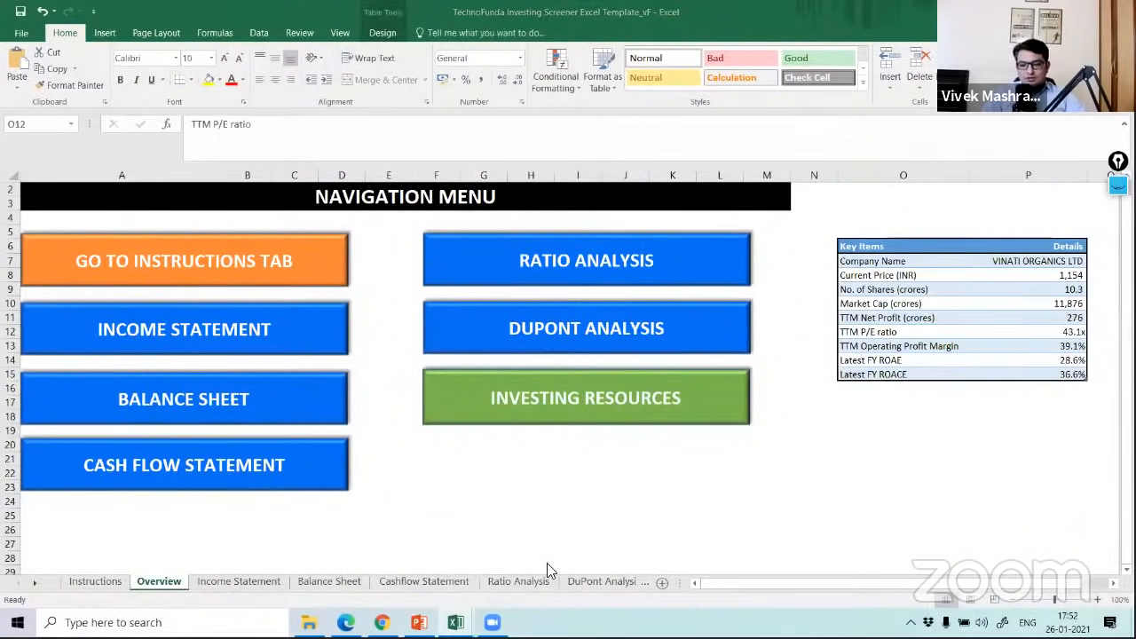
{"action": "left_click", "coordinate": [455, 622]}
{"action": "left_click", "coordinate": [598, 568]}
{"action": "left_click", "coordinate": [801, 401]}
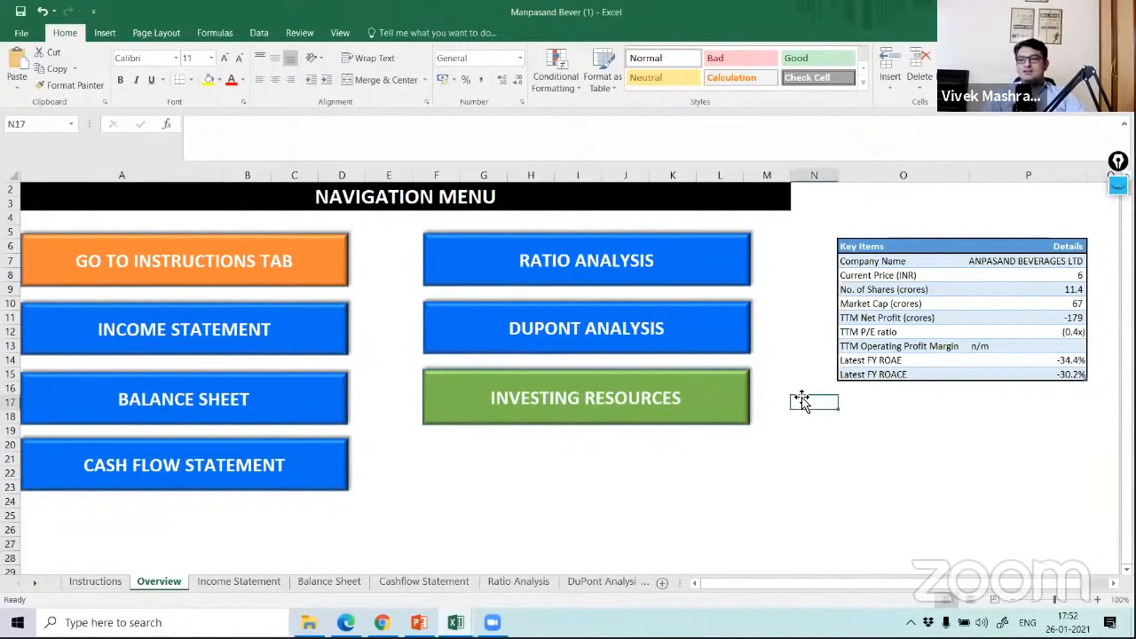
Step: Review the Key Items table on the Overview sheet, from company name and current price through market cap and TTM net profit
{"action": "left_click", "coordinate": [1005, 253]}
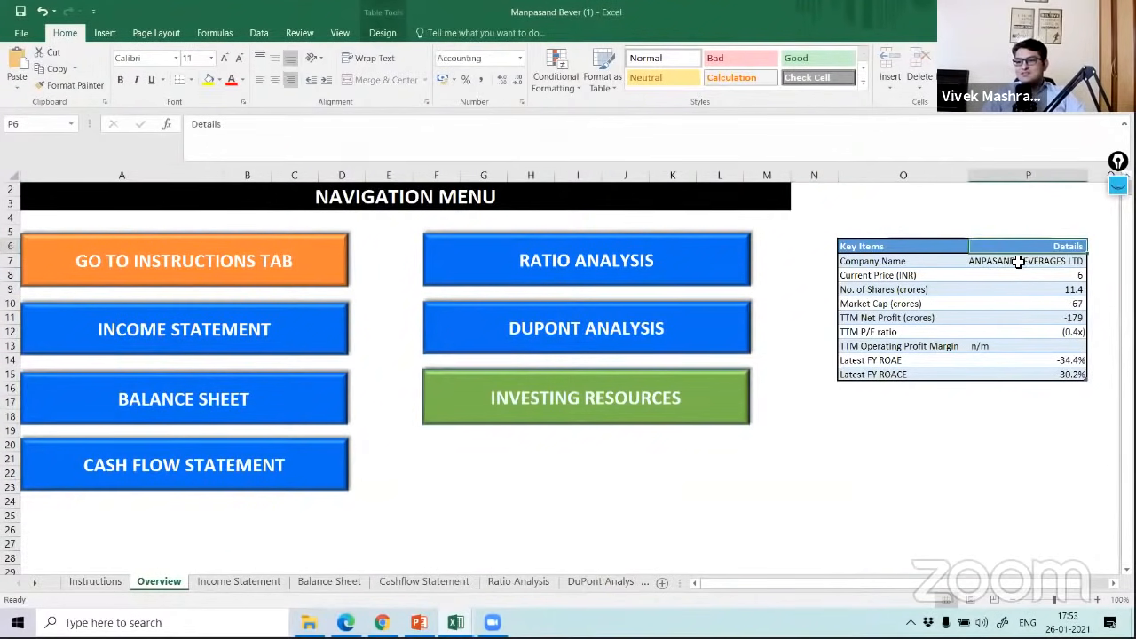
{"action": "left_click", "coordinate": [1043, 276]}
{"action": "left_click", "coordinate": [1042, 289]}
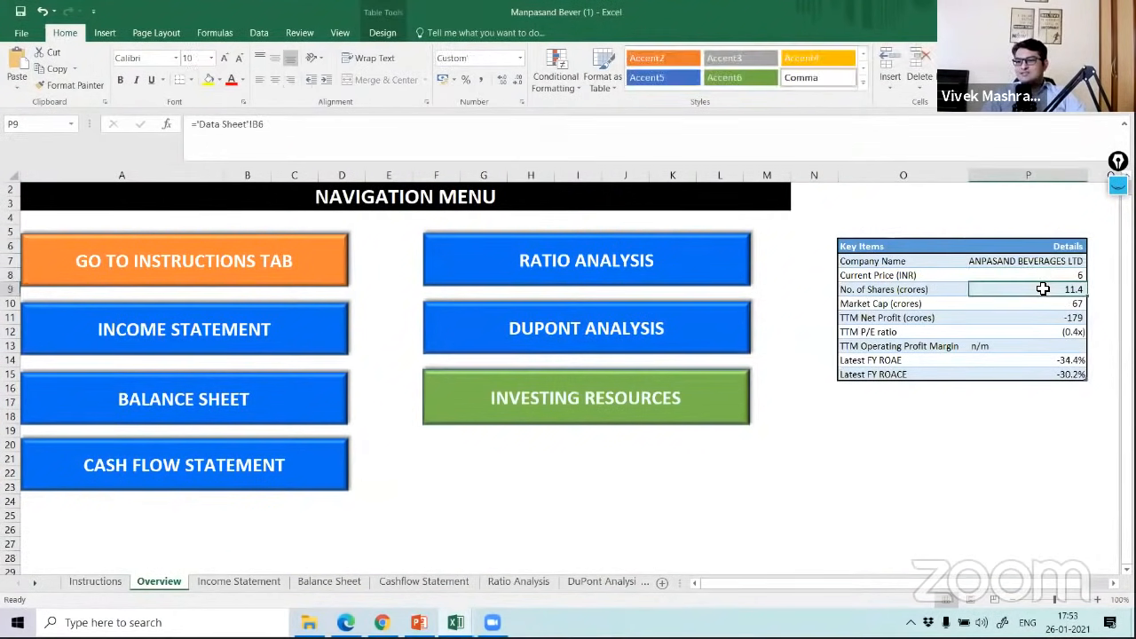
{"action": "left_click", "coordinate": [1043, 307]}
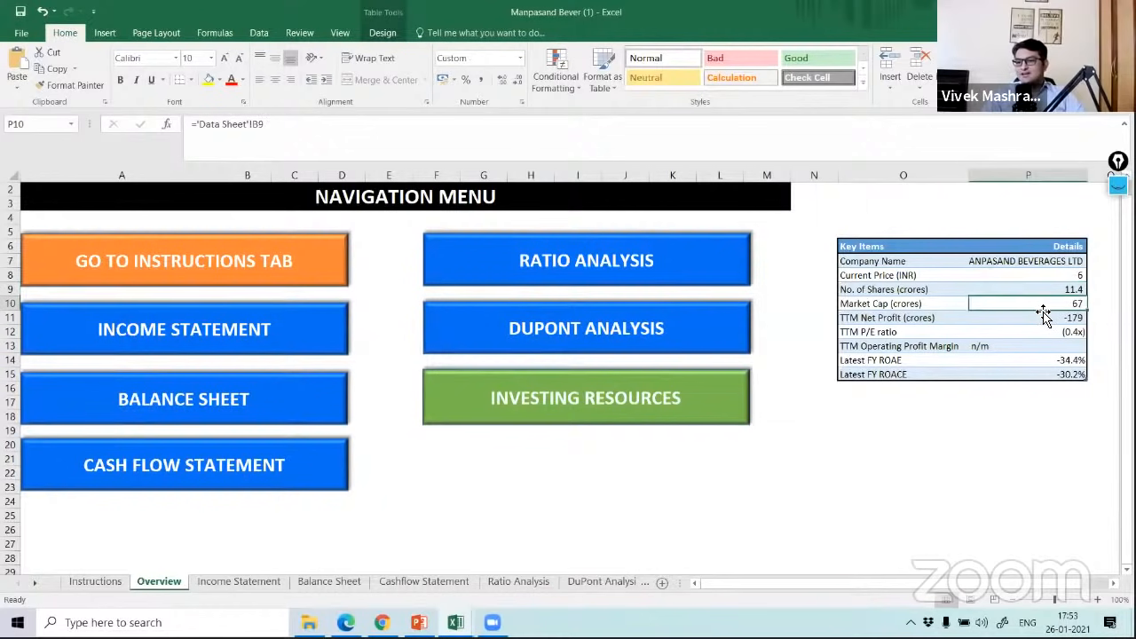
{"action": "left_click", "coordinate": [1043, 318]}
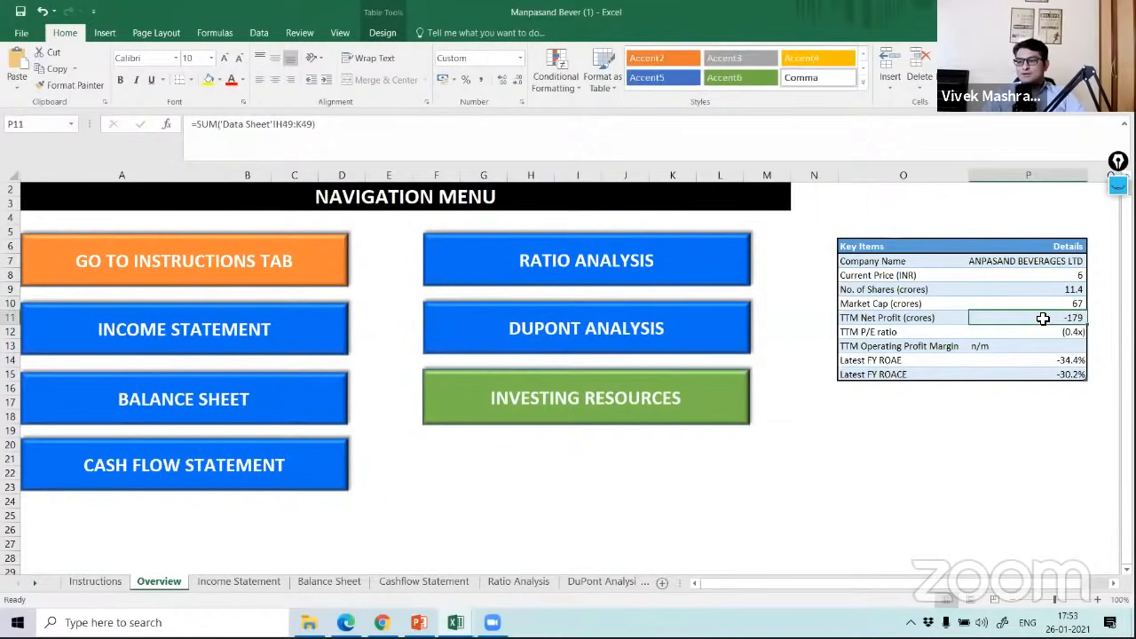
{"action": "left_click", "coordinate": [947, 419]}
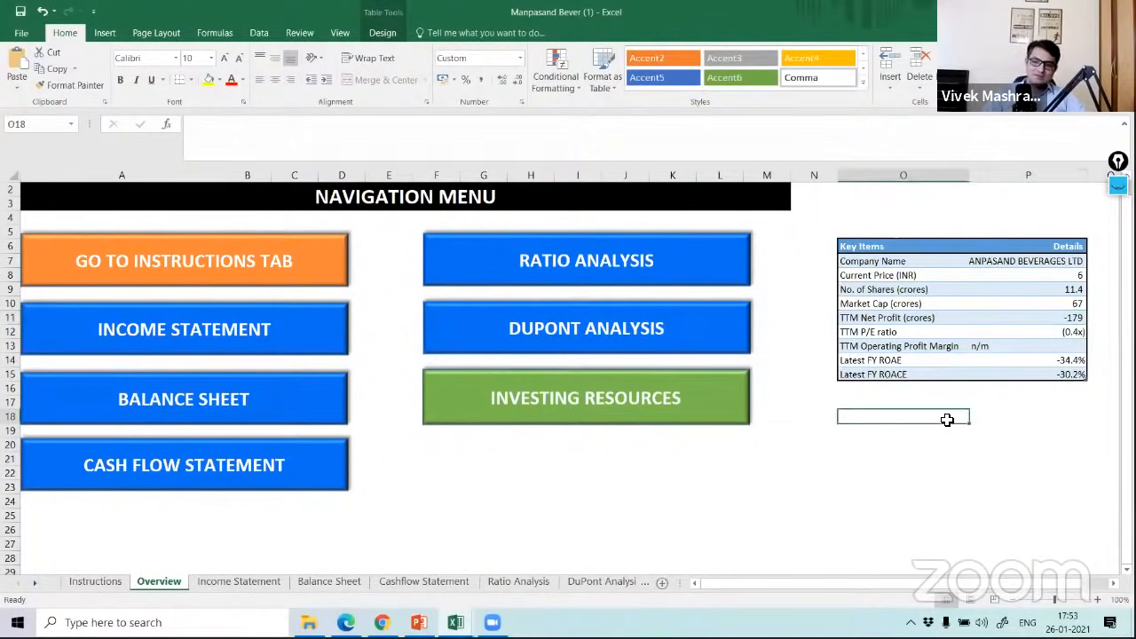
Step: Open the Income Statement sheet and check the Mar-19 net profit and the 5-year and 3-year growth trends
{"action": "key", "text": "ctrl+Page_Down"}
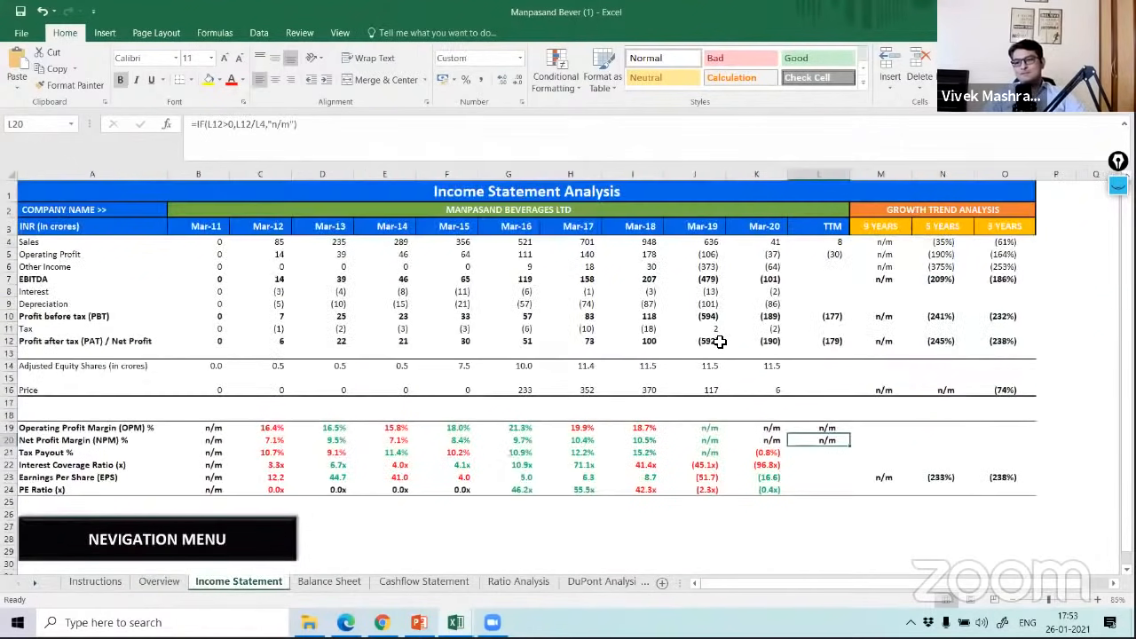
{"action": "left_click", "coordinate": [718, 341]}
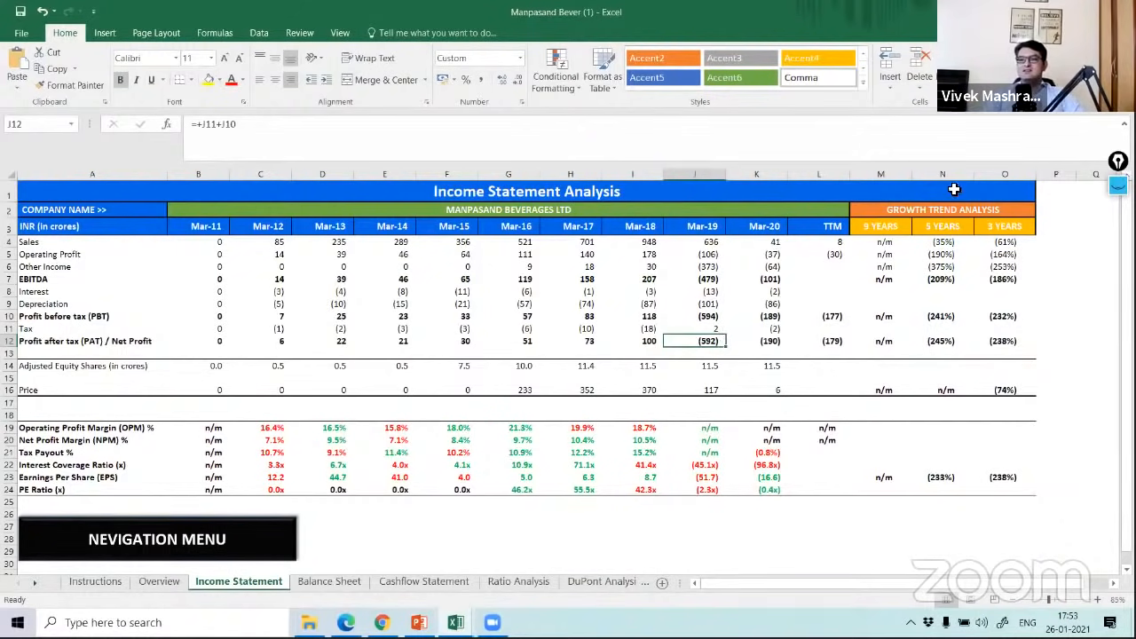
{"action": "left_click_drag", "start_coordinate": [943, 242], "coordinate": [997, 346]}
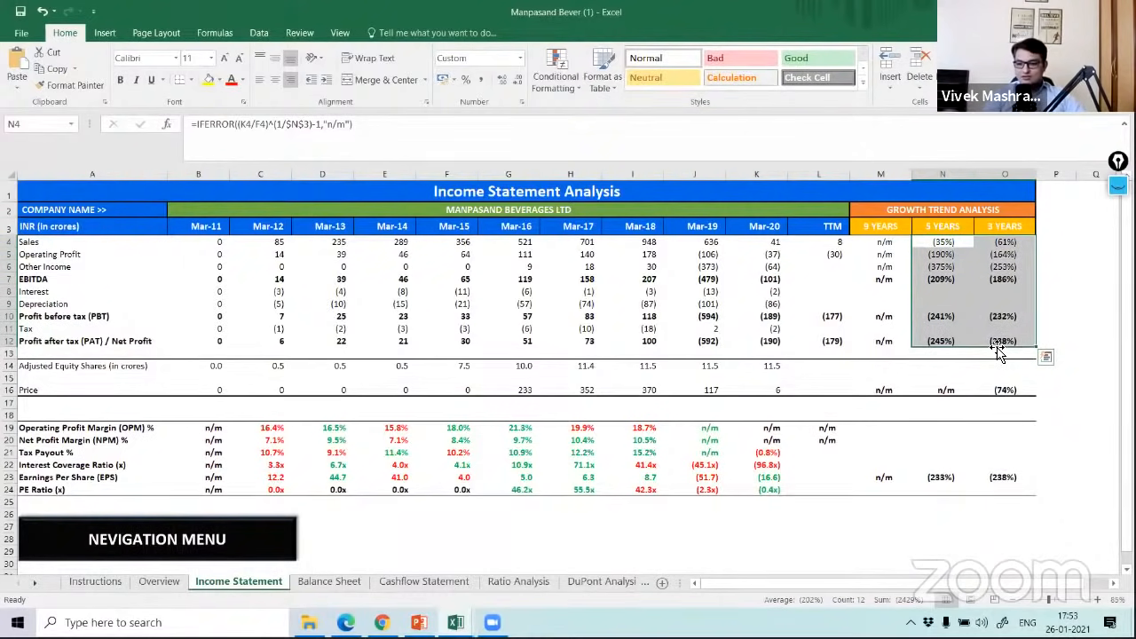
Step: Examine Operating Profit Margin and Interest Coverage Ratio on the Income Statement sheet from Mar-15 to Mar-18
{"action": "left_click", "coordinate": [648, 428]}
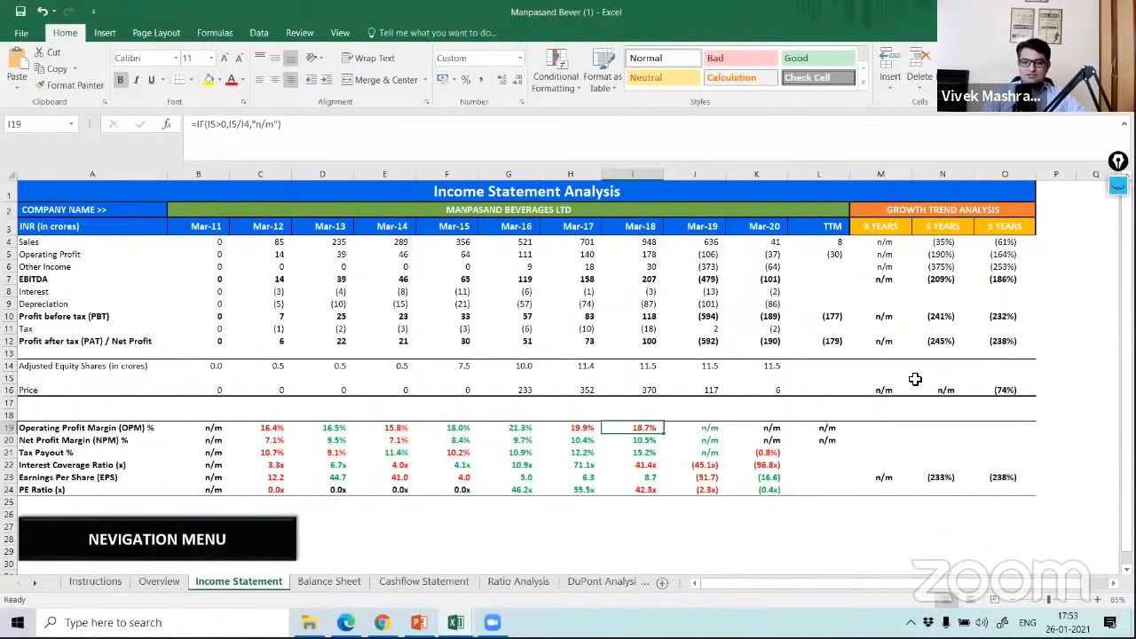
{"action": "left_click", "coordinate": [429, 430]}
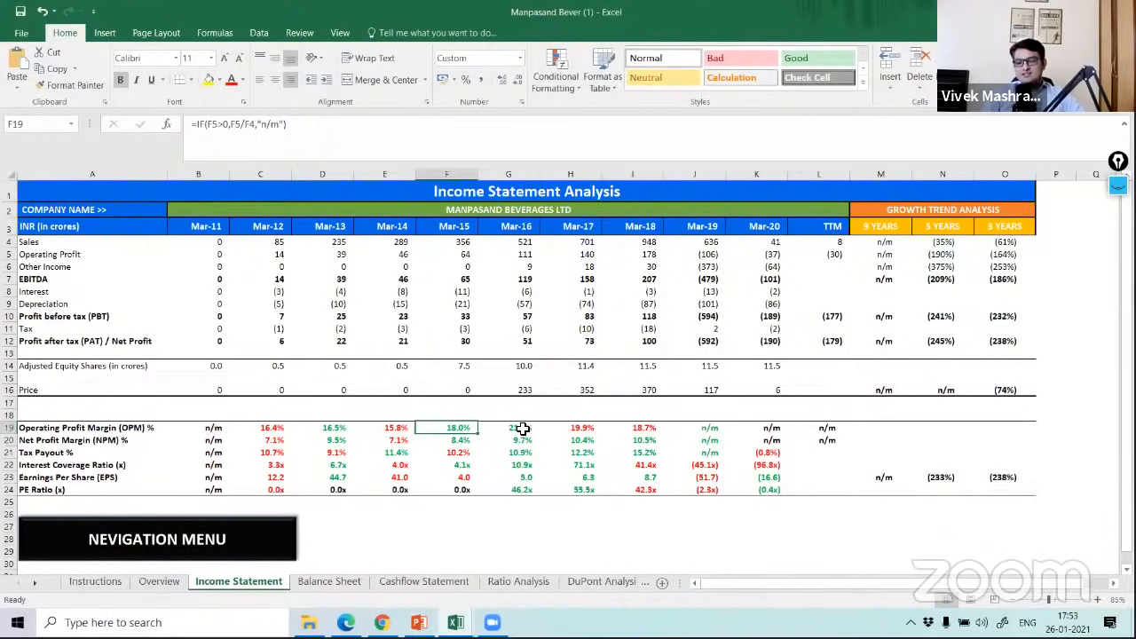
{"action": "left_click_drag", "start_coordinate": [523, 428], "coordinate": [652, 428]}
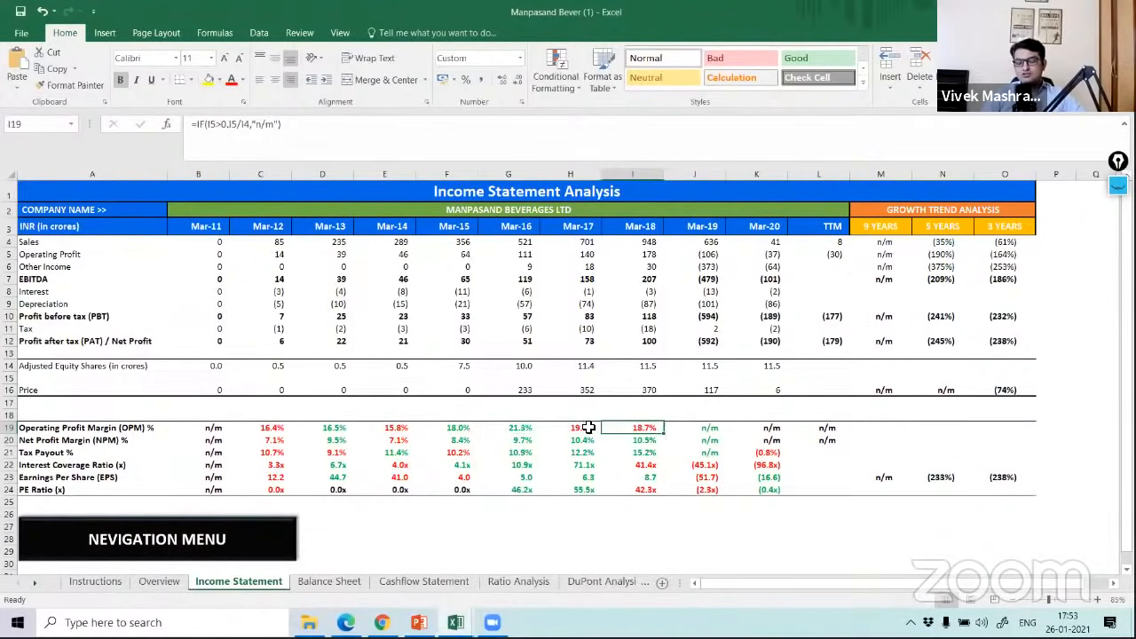
{"action": "left_click_drag", "start_coordinate": [506, 431], "coordinate": [612, 430]}
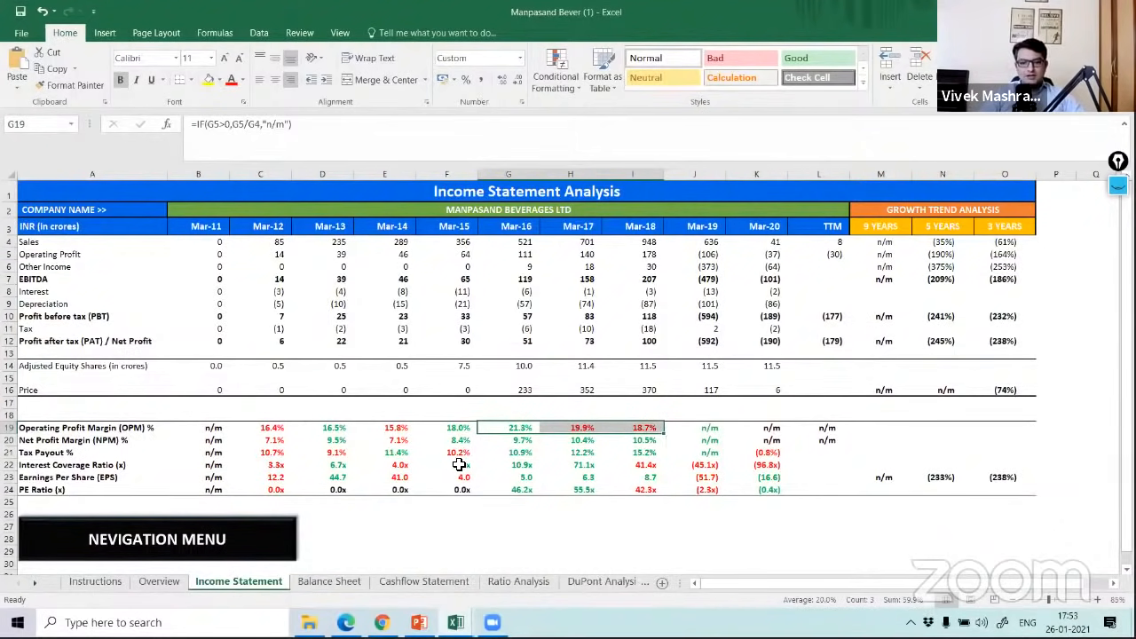
{"action": "left_click_drag", "start_coordinate": [459, 465], "coordinate": [626, 466]}
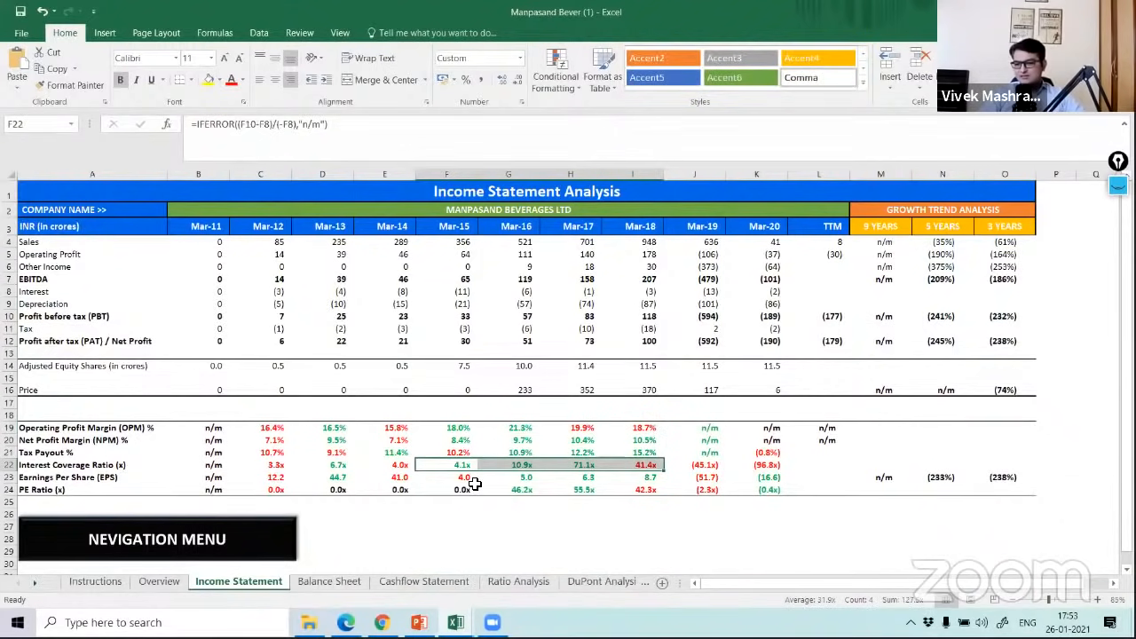
Step: Open the Balance Sheet sheet and examine the Borrowings row through Mar-20, checking the Mar-19 cell
{"action": "key", "text": "alt+Tab"}
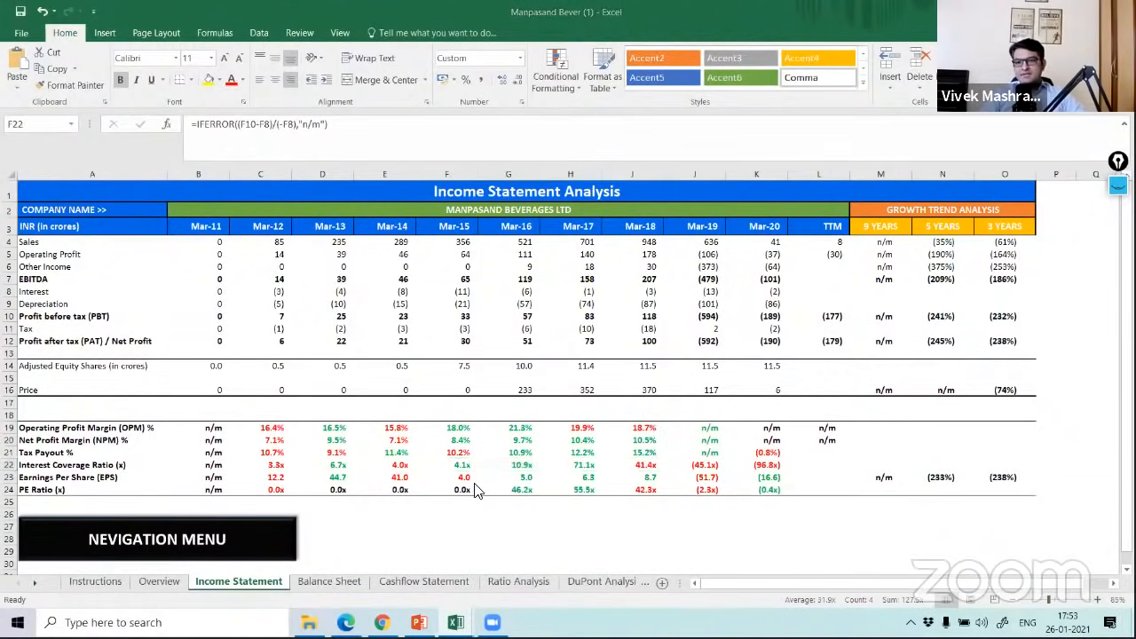
{"action": "left_click", "coordinate": [353, 588]}
{"action": "left_click", "coordinate": [352, 588]}
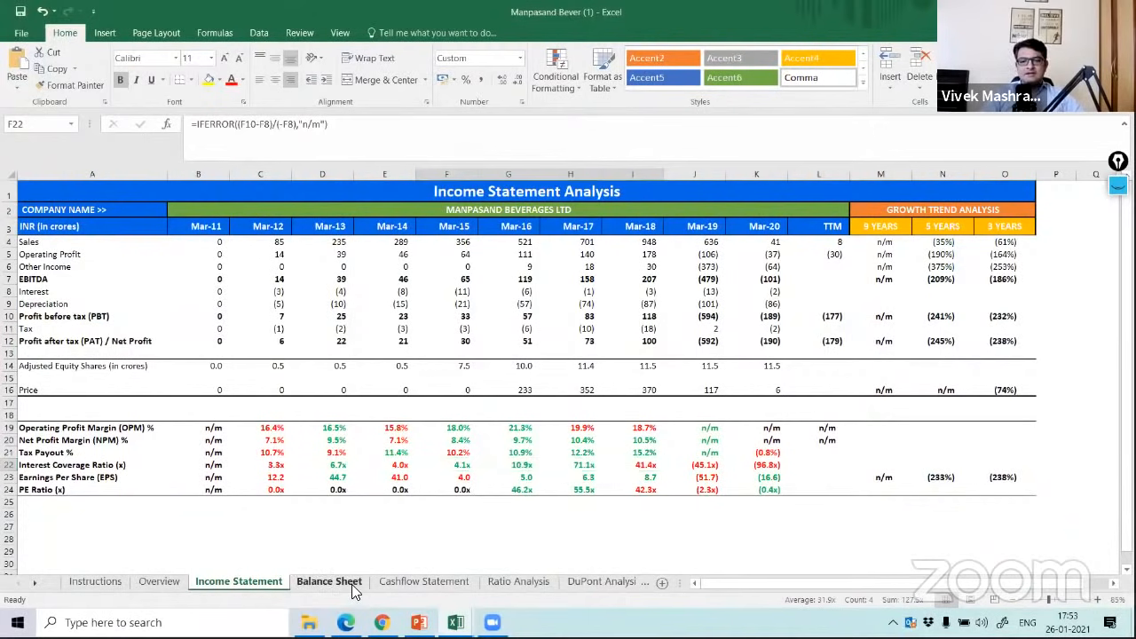
{"action": "left_click", "coordinate": [345, 426]}
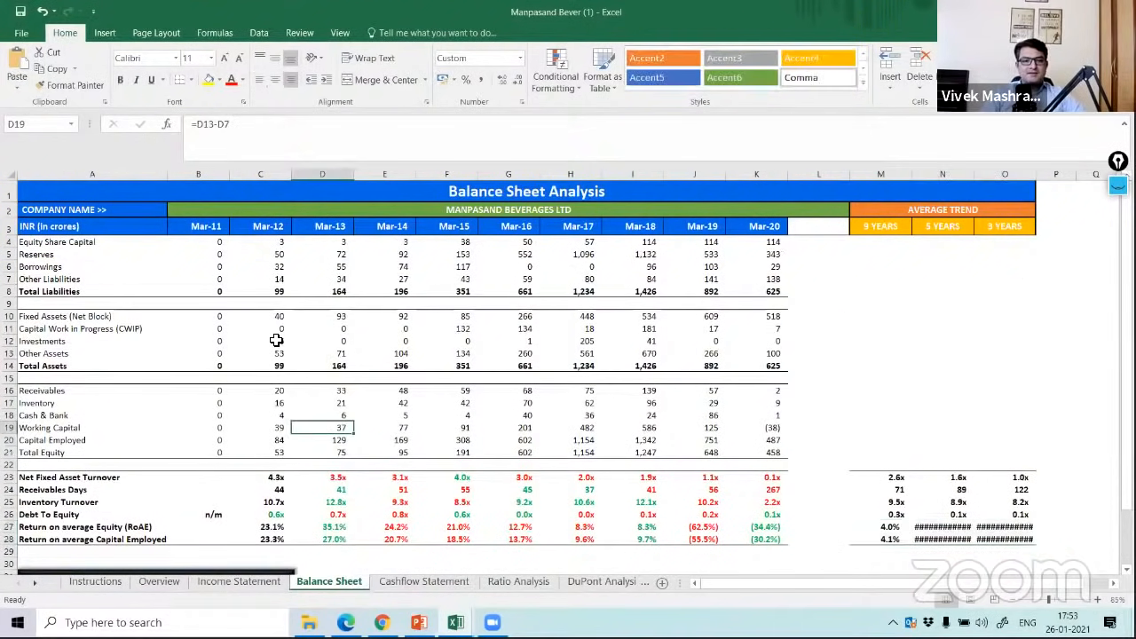
{"action": "left_click", "coordinate": [275, 267]}
{"action": "left_click_drag", "start_coordinate": [311, 262], "coordinate": [756, 266]}
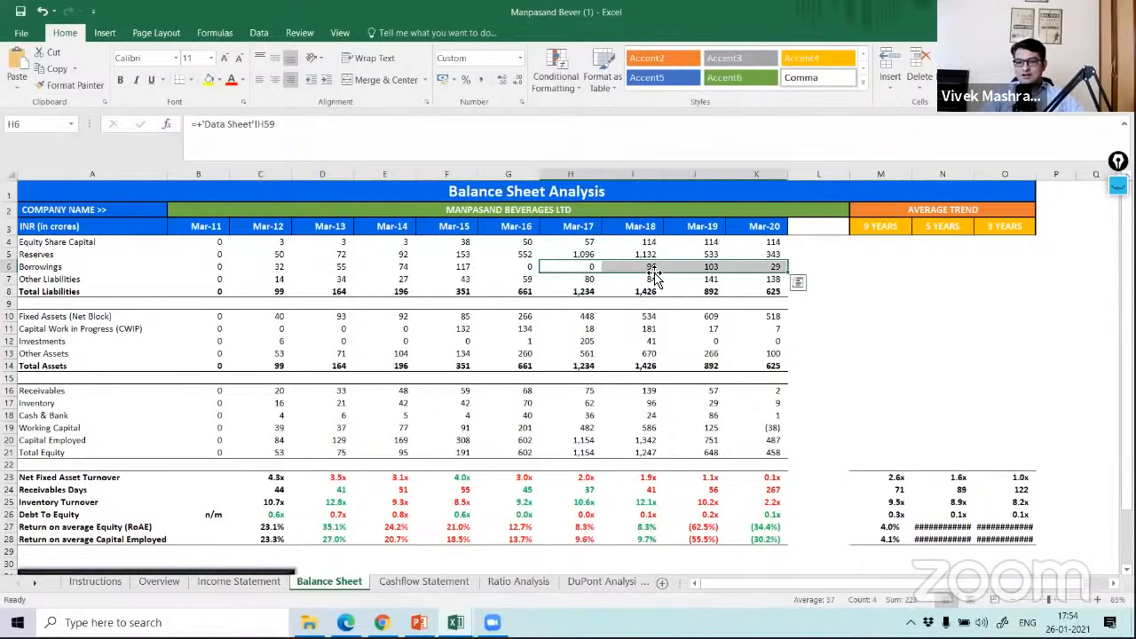
{"action": "left_click", "coordinate": [704, 266]}
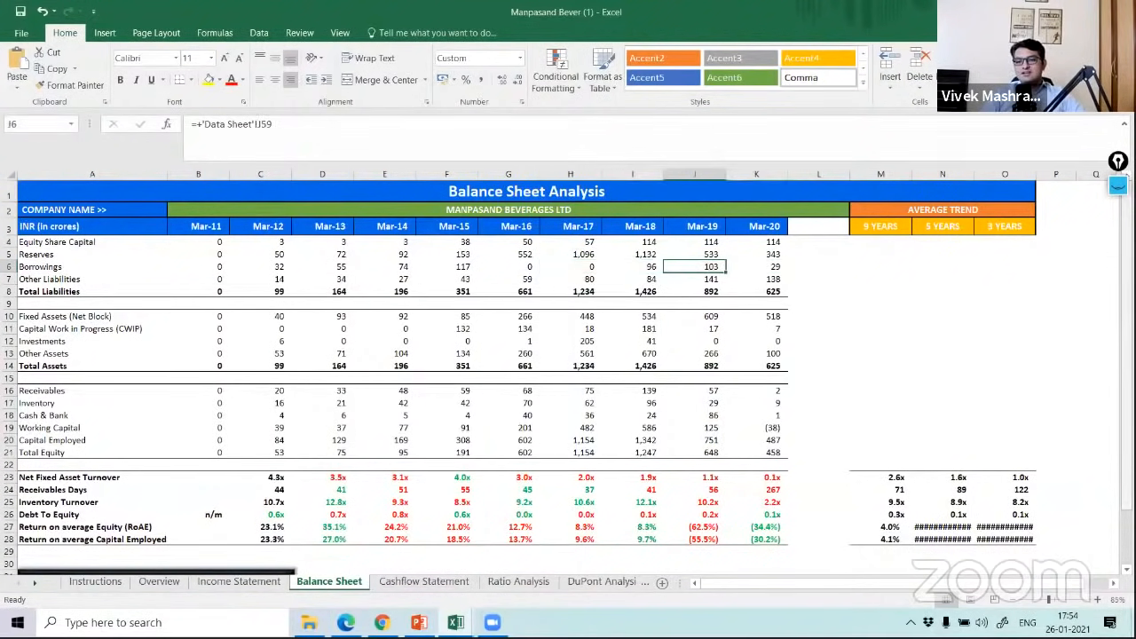
{"action": "scroll", "coordinate": [568, 373], "scroll_direction": "down", "scroll_amount": 1}
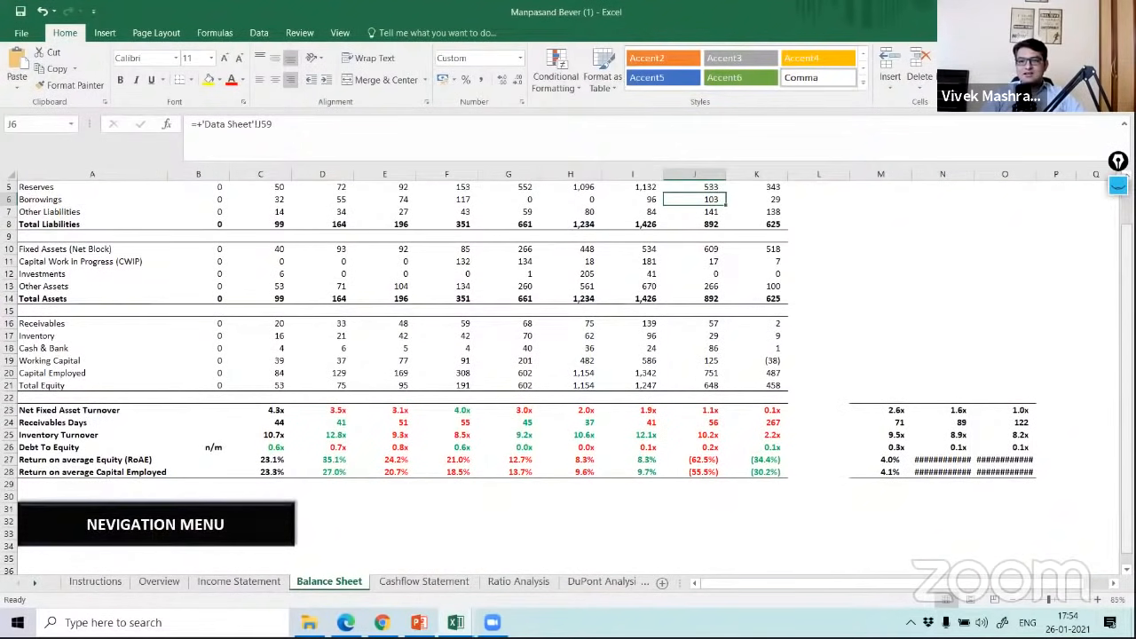
{"action": "scroll", "coordinate": [568, 377], "scroll_direction": "up", "scroll_amount": 1}
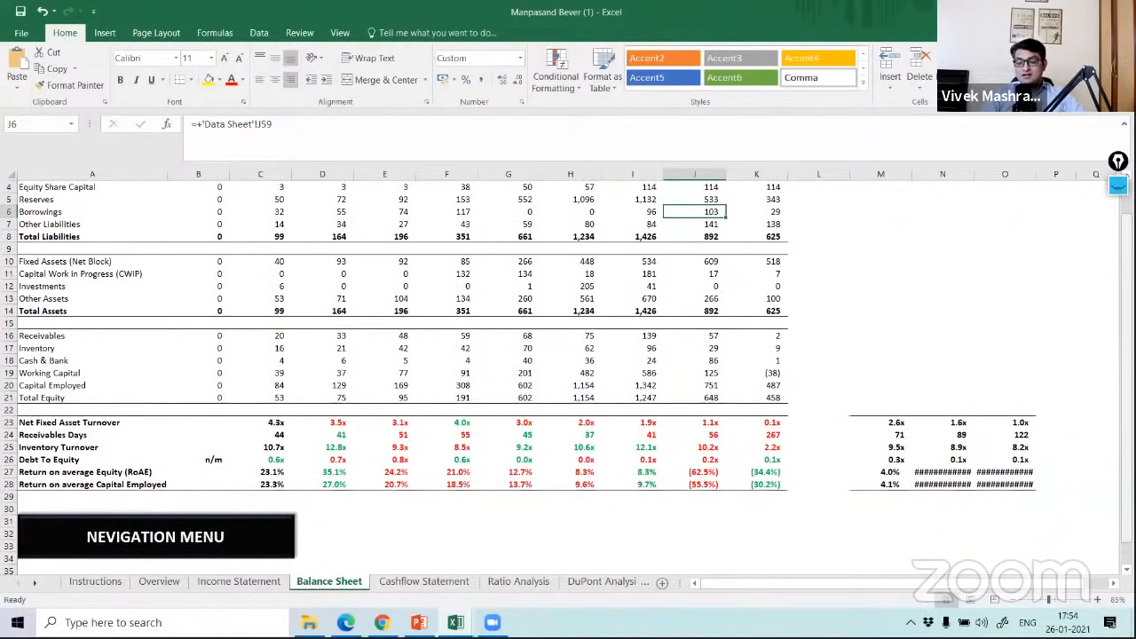
Step: Open the Cashflow Statement sheet and compare Cash from Operating Activity across Mar-17, Mar-18 and Mar-19
{"action": "key", "text": "ctrl+Page_Down"}
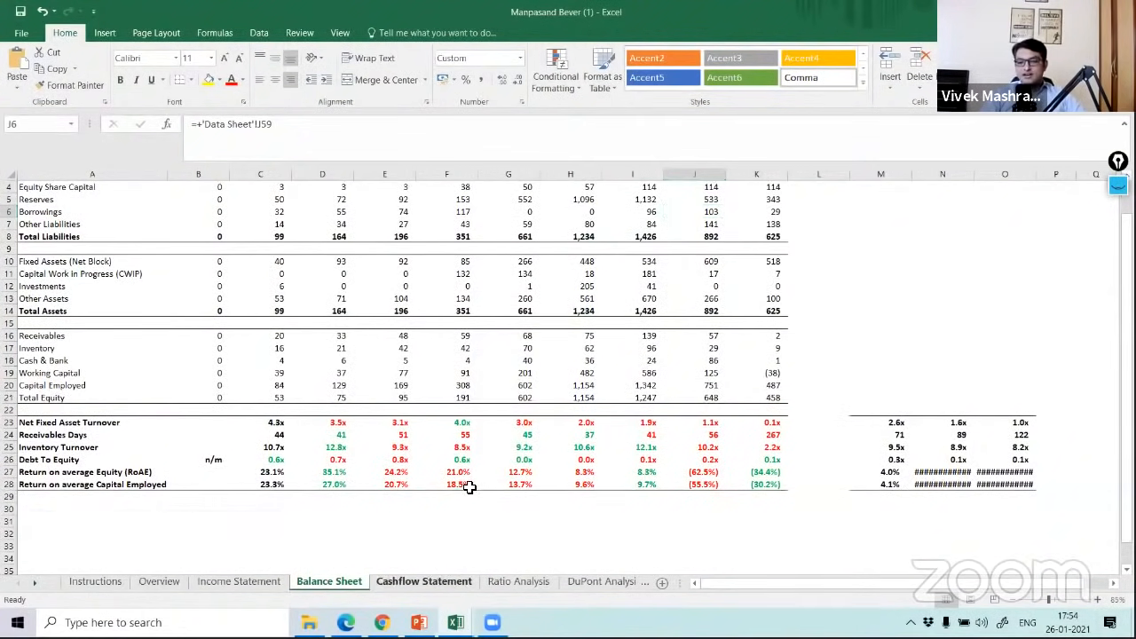
{"action": "left_click", "coordinate": [750, 372]}
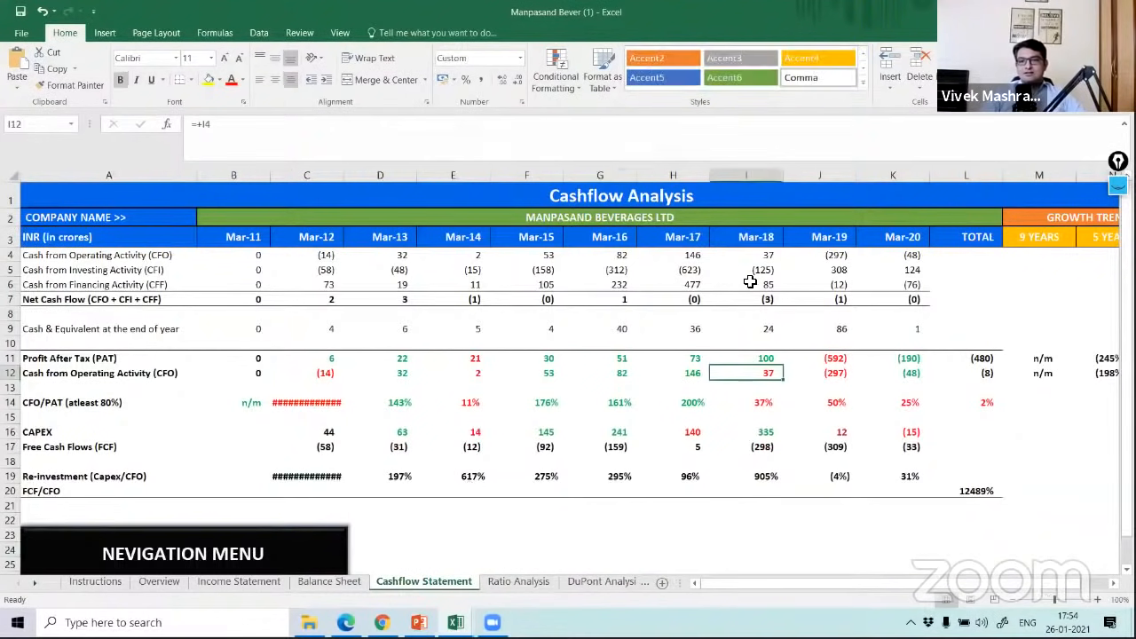
{"action": "left_click_drag", "start_coordinate": [694, 257], "coordinate": [732, 257]}
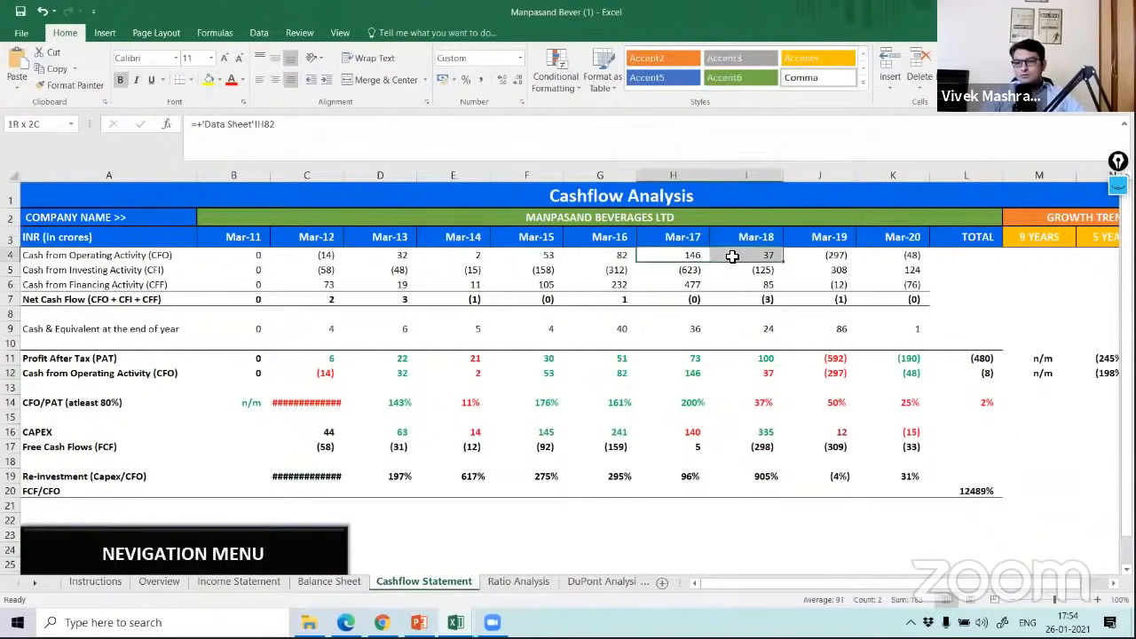
{"action": "left_click", "coordinate": [841, 256]}
{"action": "left_click", "coordinate": [762, 257]}
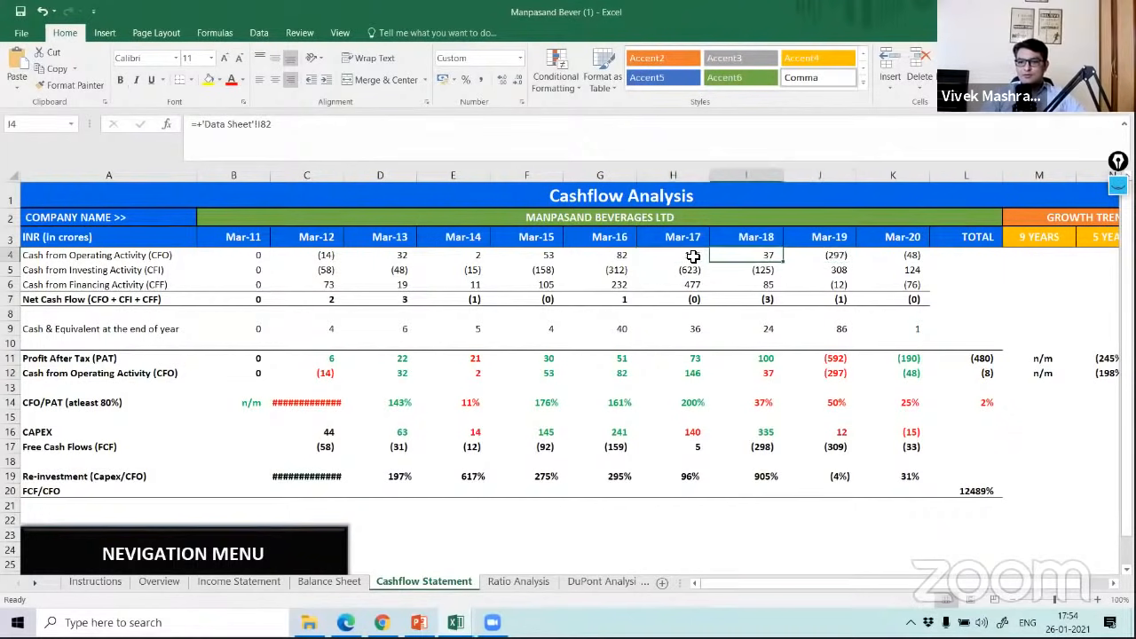
{"action": "left_click_drag", "start_coordinate": [694, 257], "coordinate": [764, 255]}
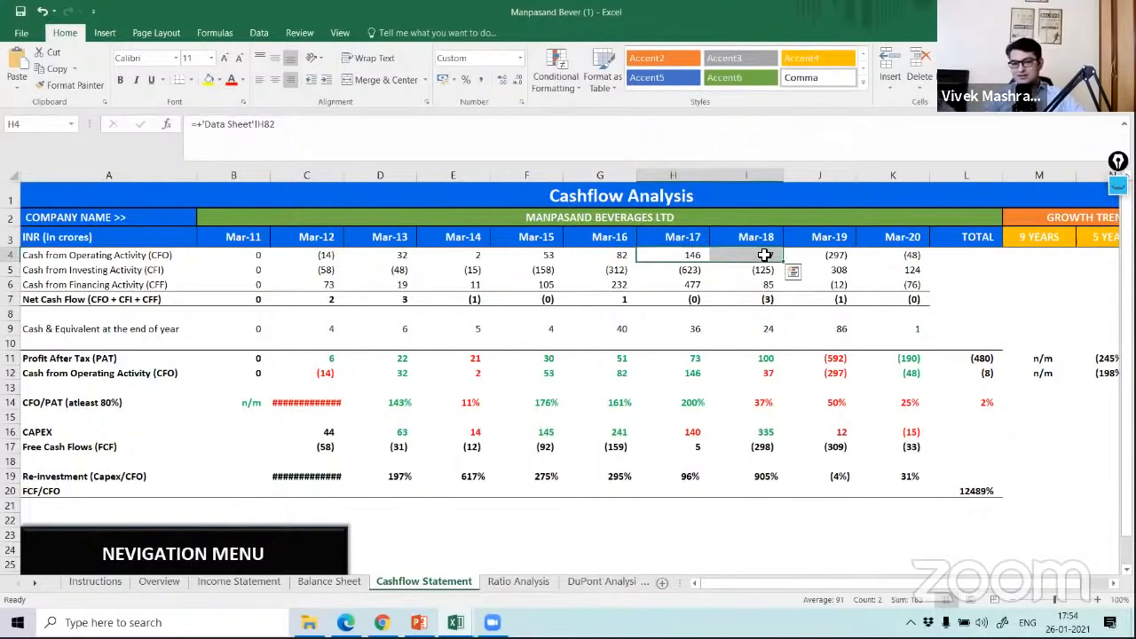
Step: Compare Profit After Tax with operating cash flow for Mar-17 and Mar-18, then check the total CFO/PAT ratio
{"action": "left_click", "coordinate": [691, 362]}
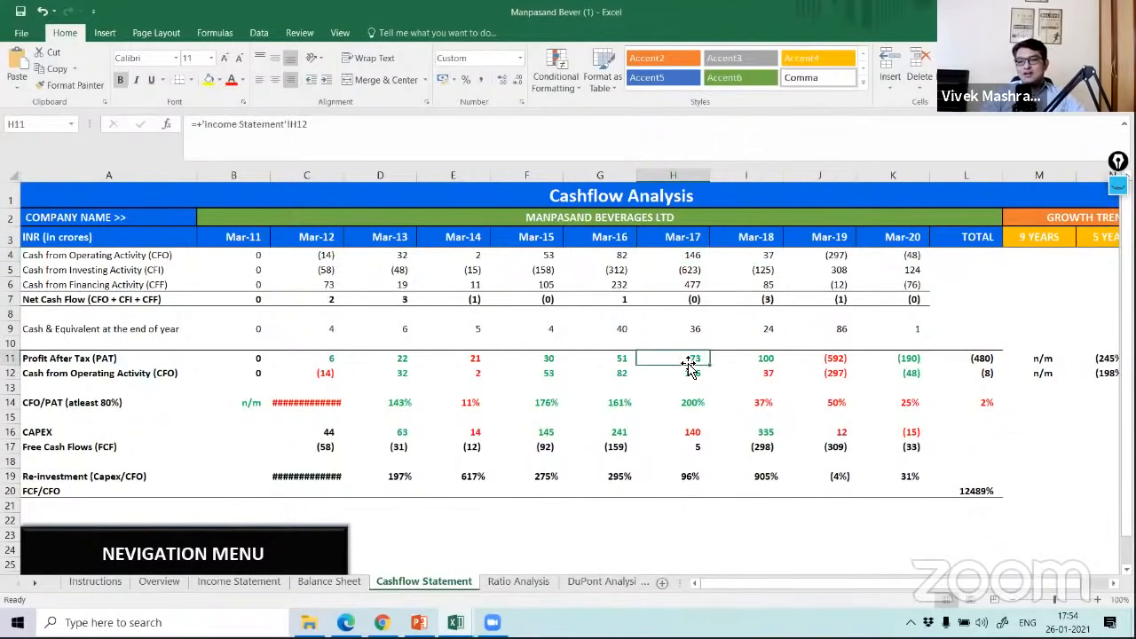
{"action": "left_click", "coordinate": [752, 358]}
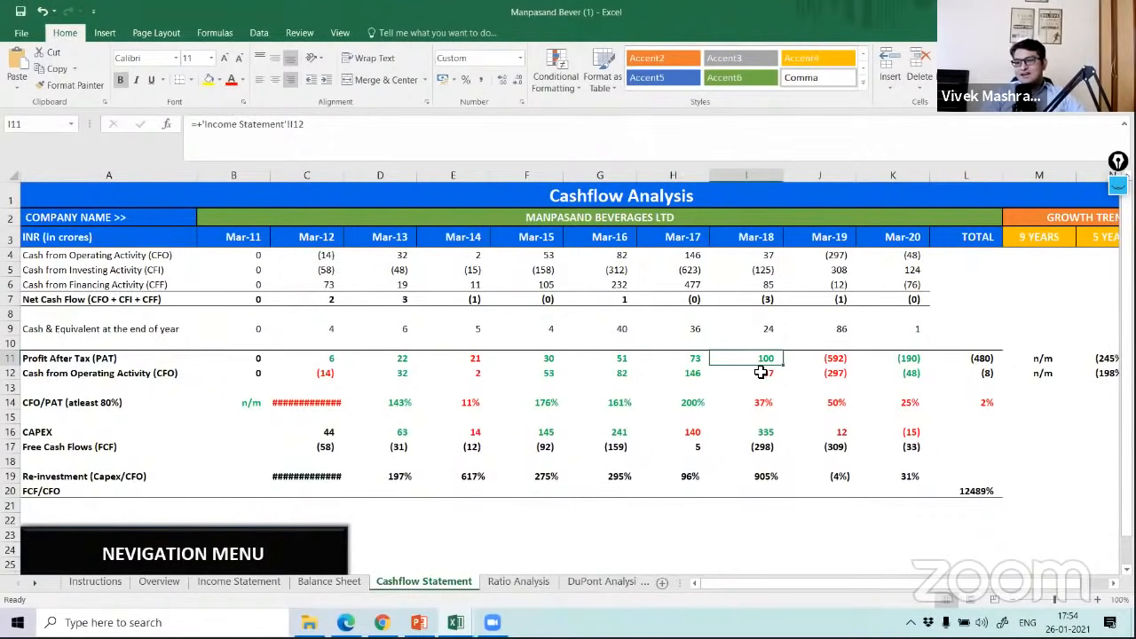
{"action": "left_click", "coordinate": [760, 373]}
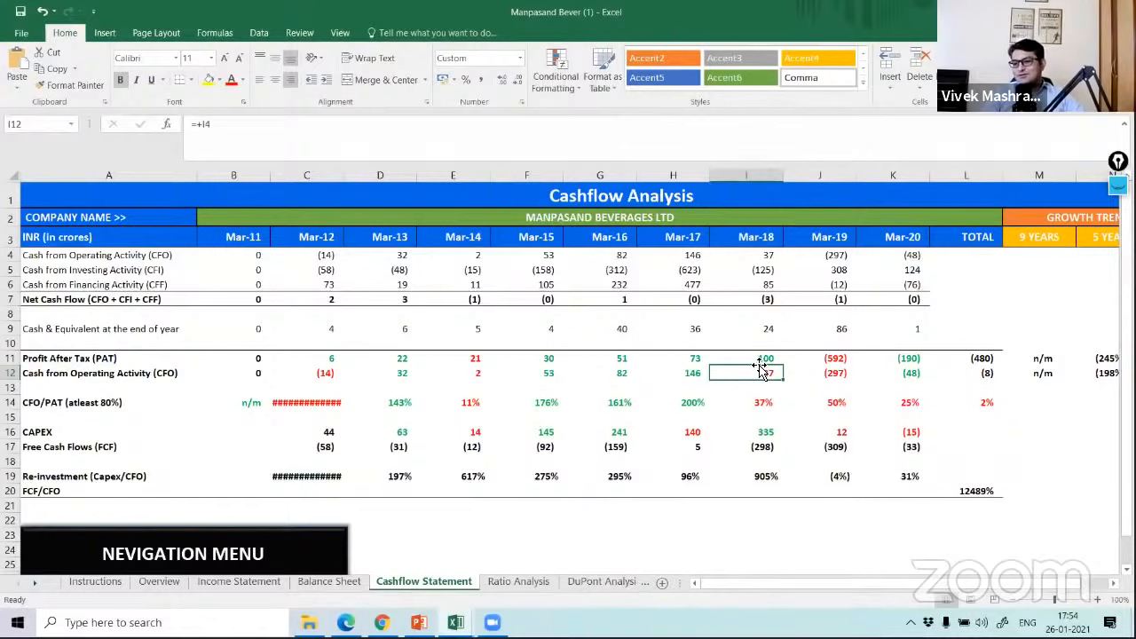
{"action": "left_click_drag", "start_coordinate": [757, 358], "coordinate": [757, 373]}
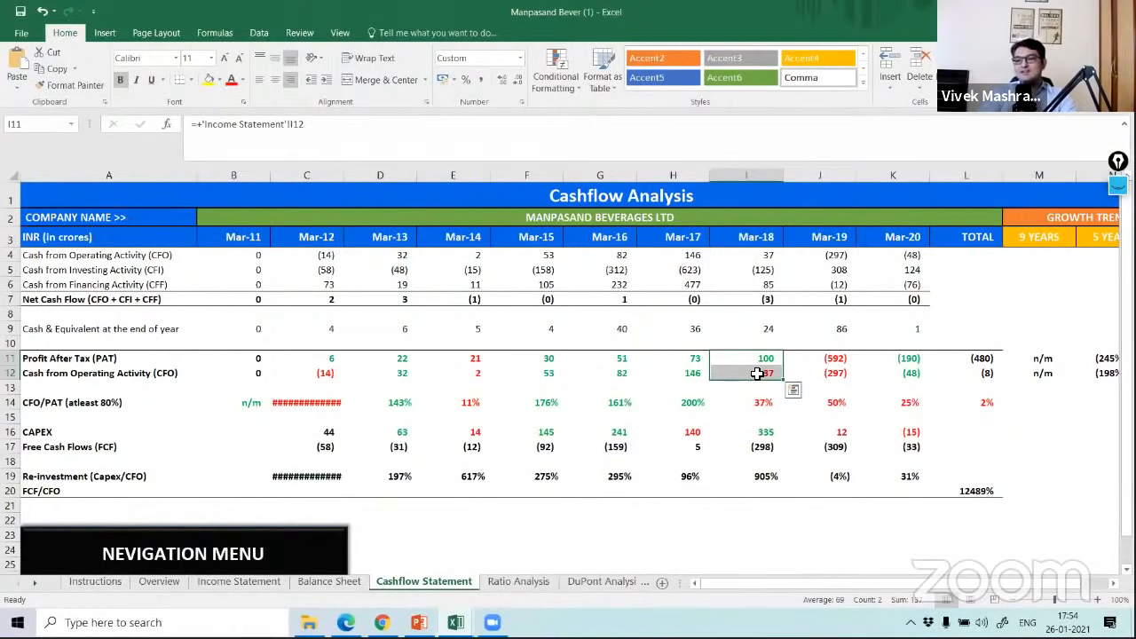
{"action": "left_click", "coordinate": [984, 402]}
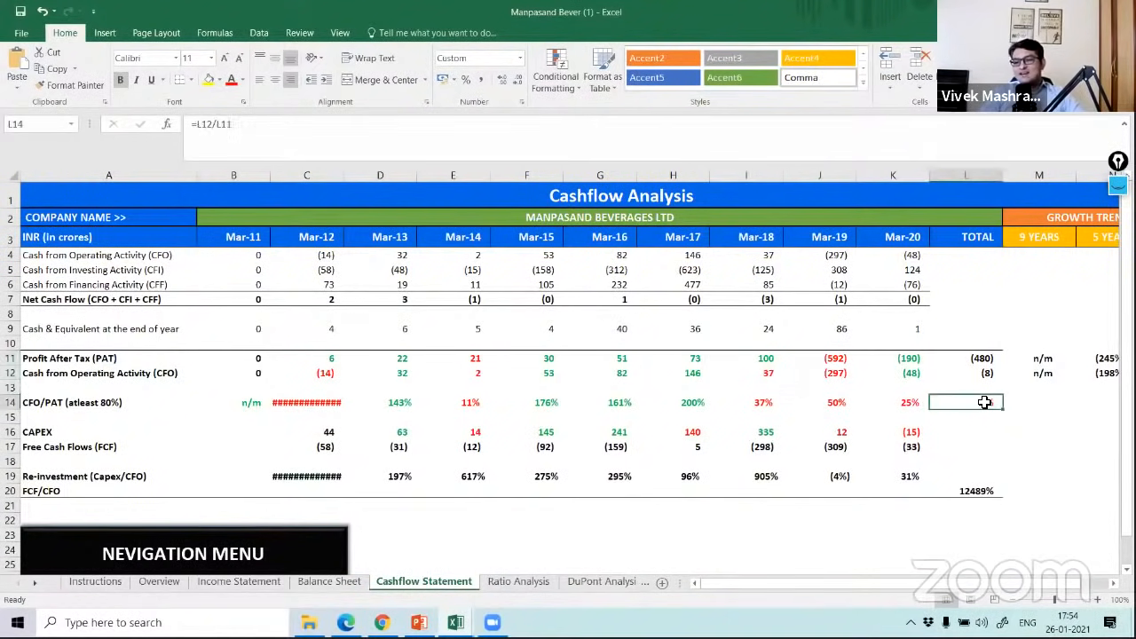
Step: Inspect the total CFO/PAT ratio's formula, leaving it unedited, and check CAPEX for Mar-20 and Mar-18
{"action": "double_click", "coordinate": [984, 402]}
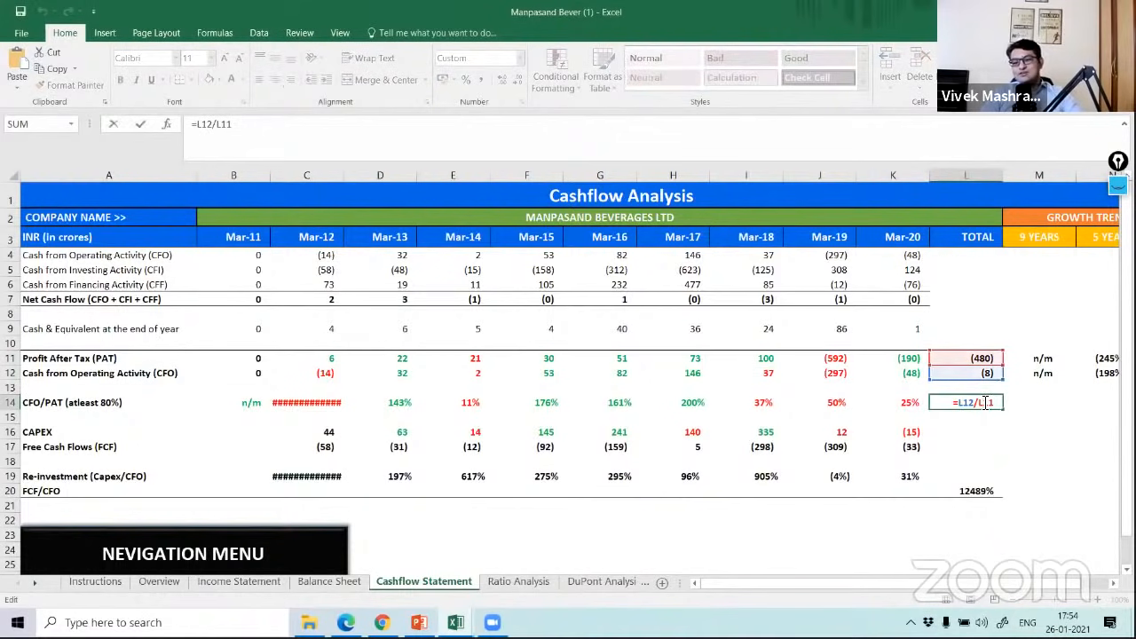
{"action": "key", "text": "Escape"}
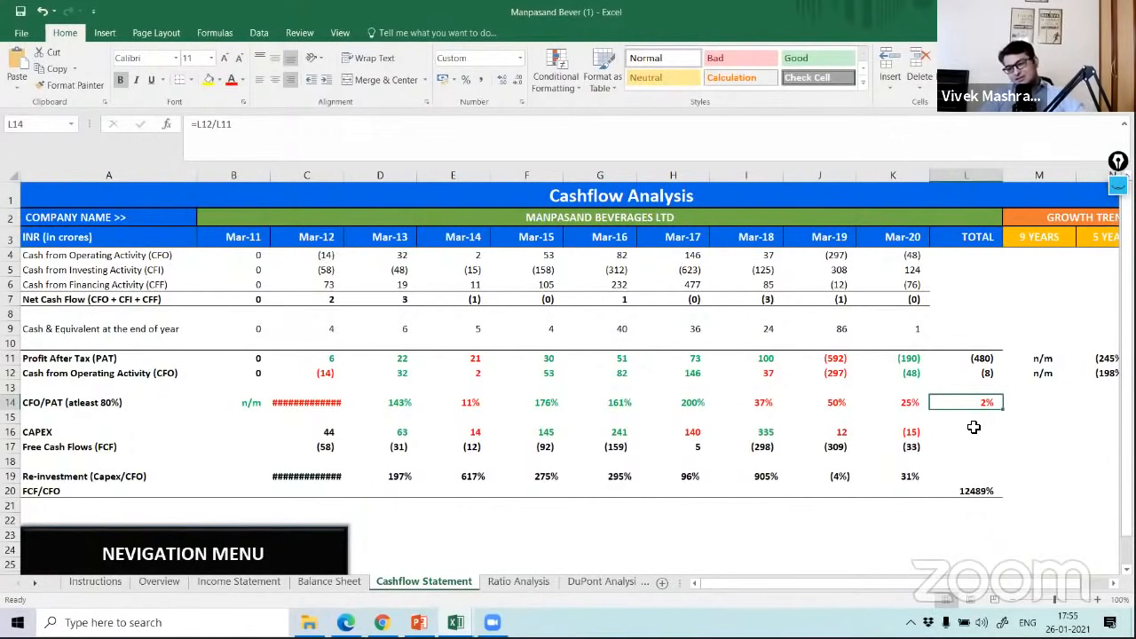
{"action": "left_click", "coordinate": [873, 432]}
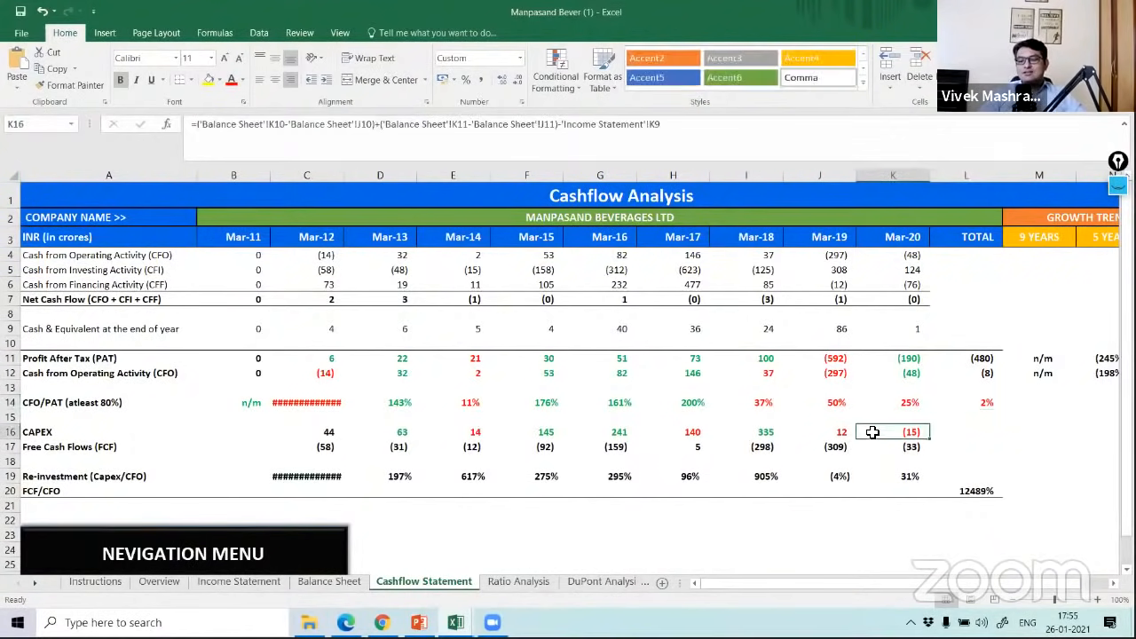
{"action": "left_click", "coordinate": [763, 431]}
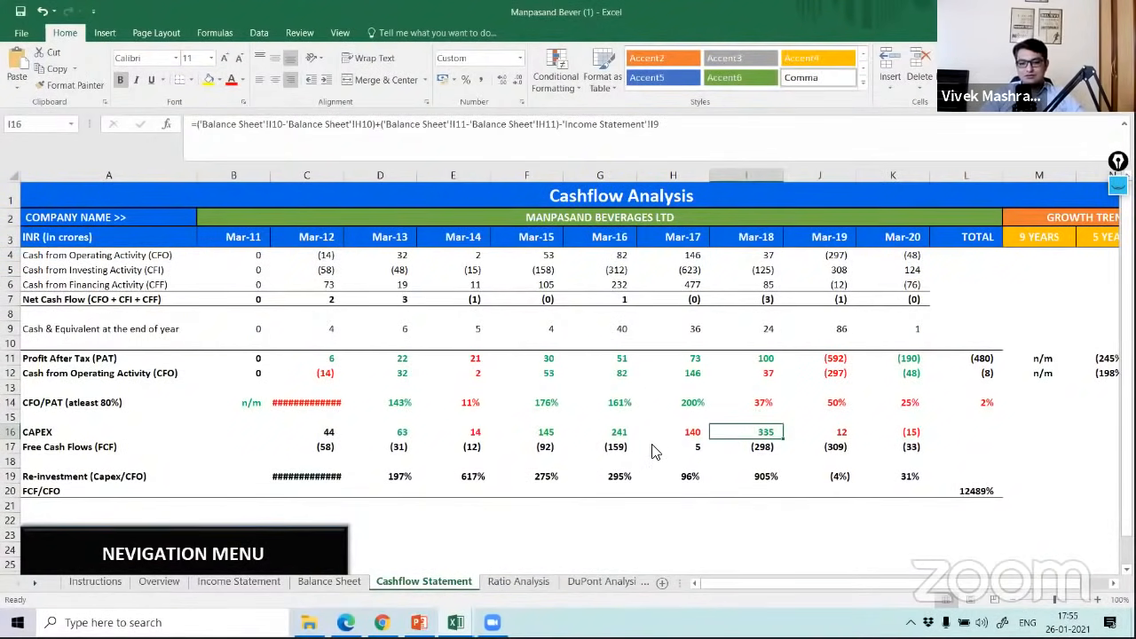
Step: Open the Balance Sheet sheet and examine Capital Work in Progress for Mar-15 and Net Fixed Asset Turnover from Mar-16 to Mar-18
{"action": "left_click", "coordinate": [329, 582]}
{"action": "left_click", "coordinate": [457, 276]}
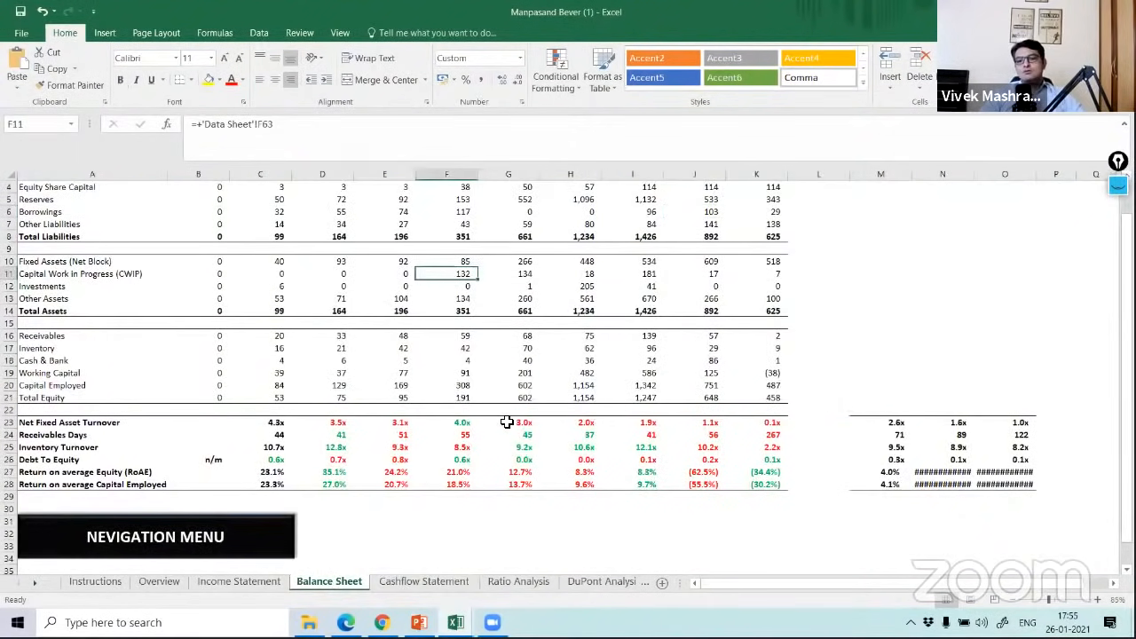
{"action": "left_click_drag", "start_coordinate": [529, 423], "coordinate": [632, 425]}
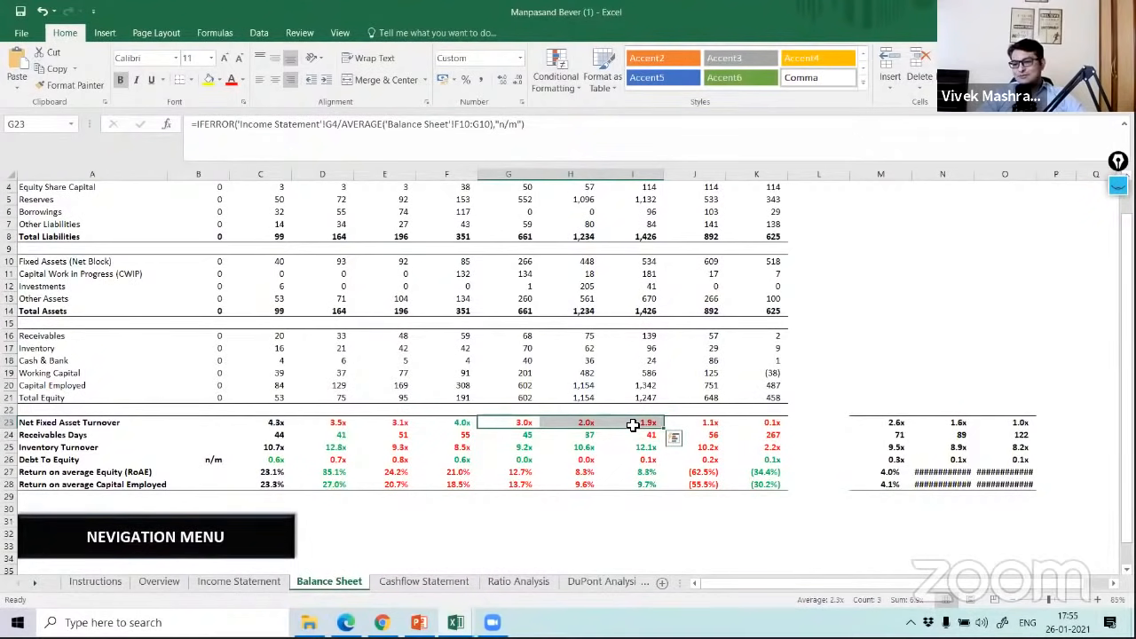
Step: Open the DuPont Analysis sheet and examine the five-stage Asset Turnover from Mar-15 to Mar-17 and the Mar-19 EBIT Margin
{"action": "left_click", "coordinate": [585, 582]}
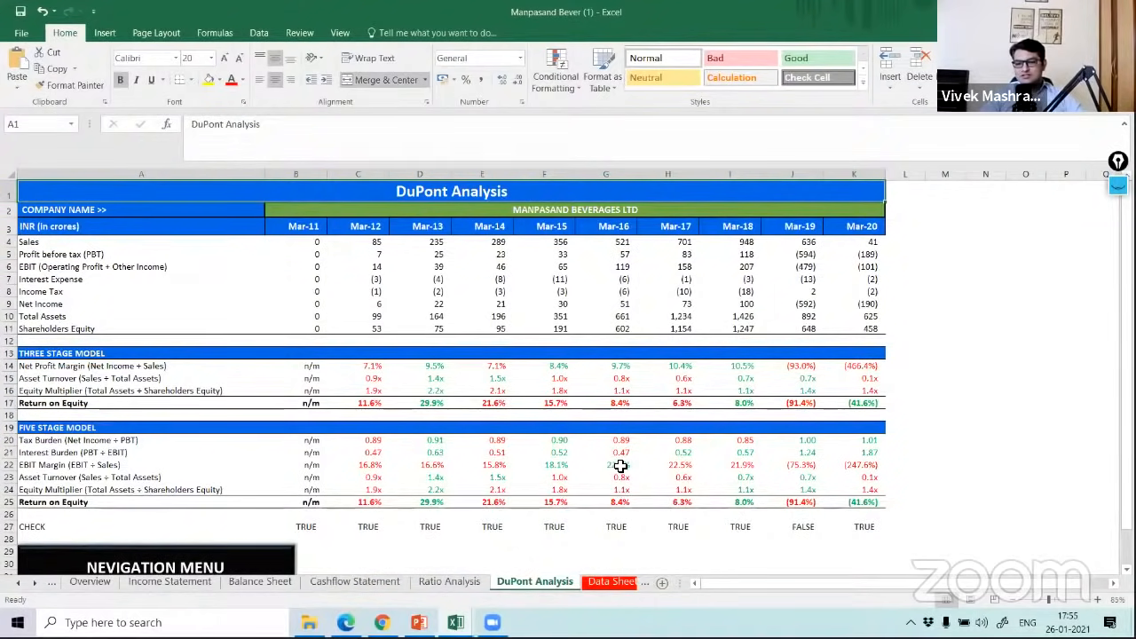
{"action": "left_click", "coordinate": [555, 478]}
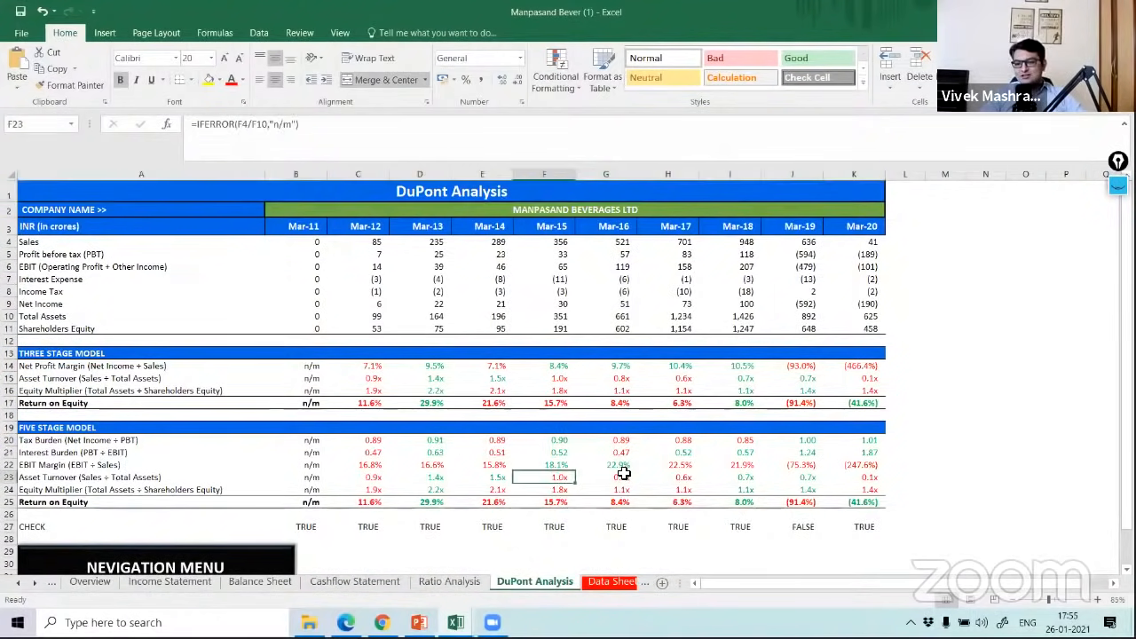
{"action": "left_click_drag", "start_coordinate": [624, 474], "coordinate": [684, 476]}
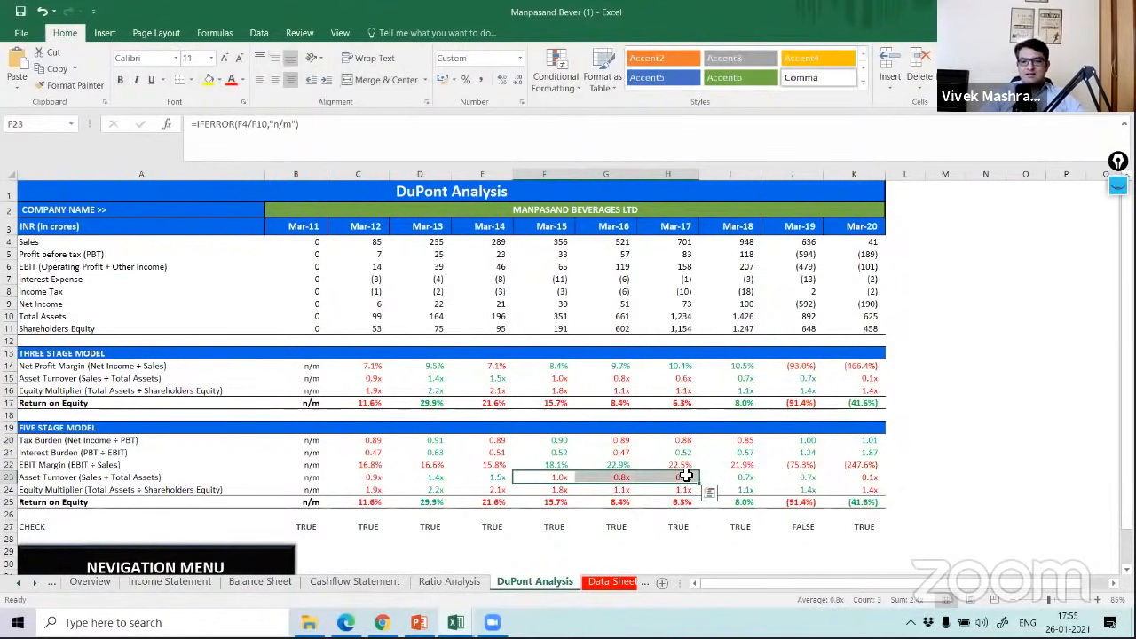
{"action": "left_click", "coordinate": [911, 448]}
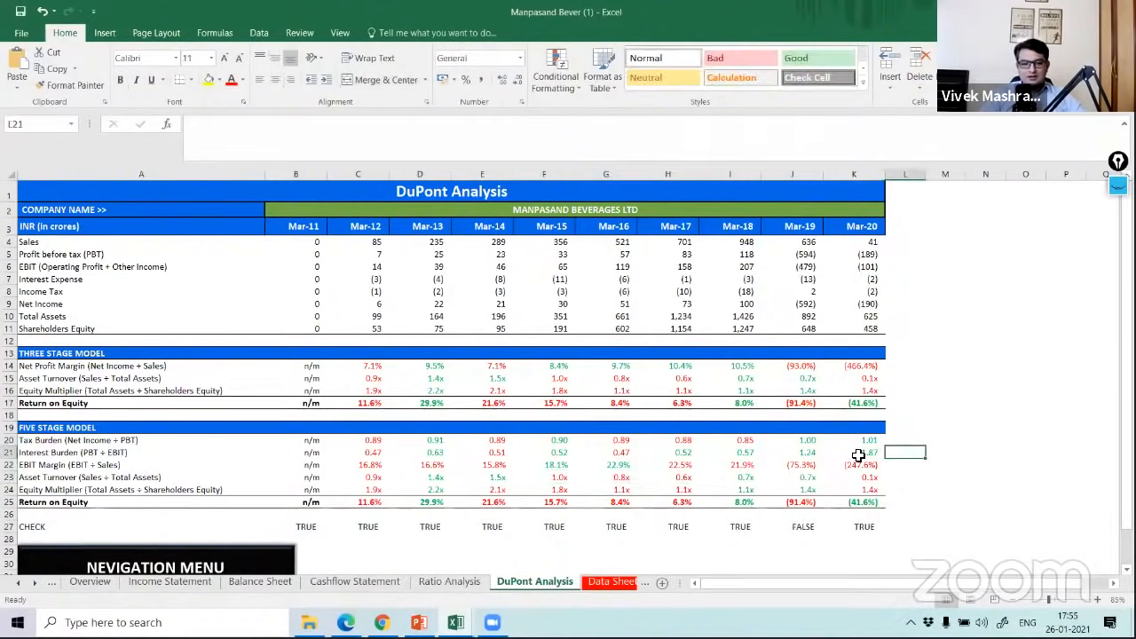
{"action": "left_click", "coordinate": [802, 464]}
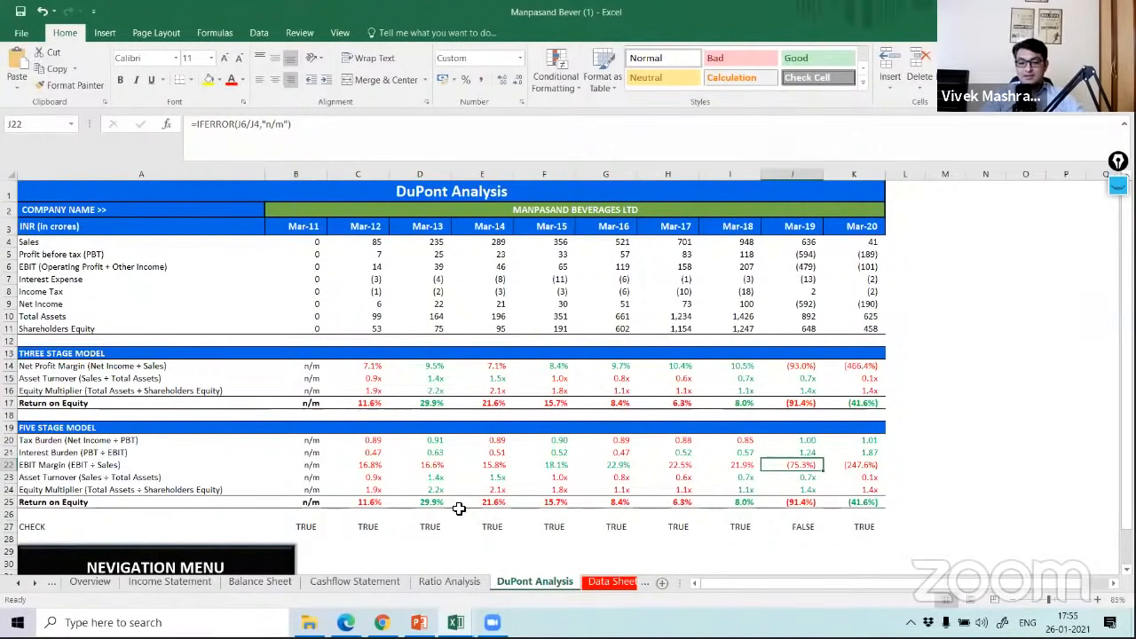
Step: Return to the Income Statement sheet and check Interest and Other Income for Mar-19
{"action": "left_click", "coordinate": [169, 582]}
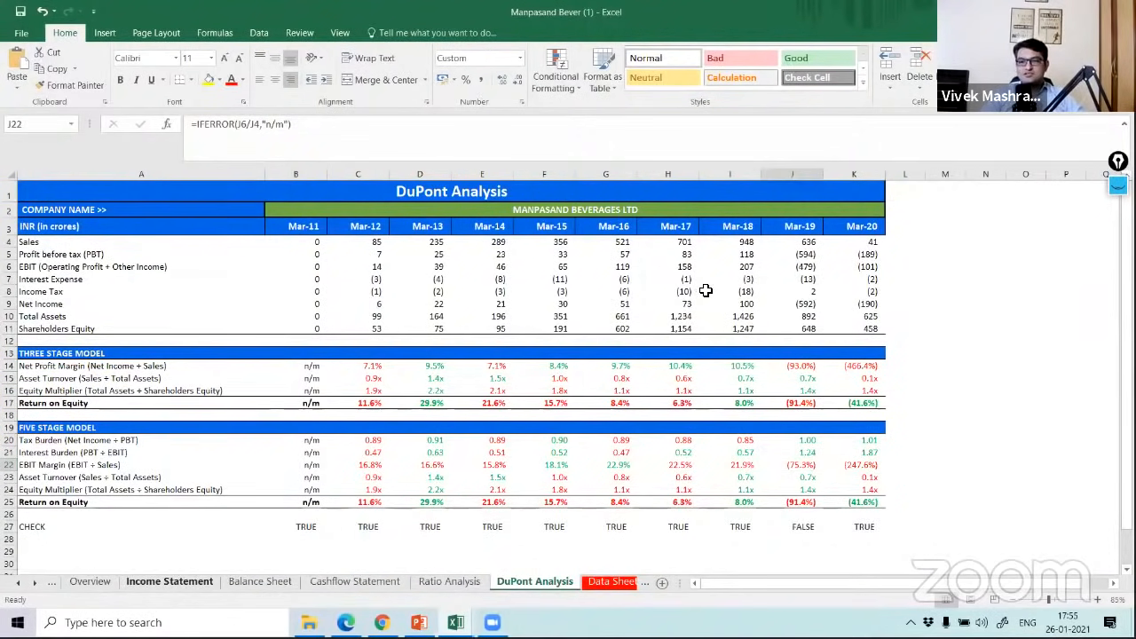
{"action": "key", "text": "ctrl+Page_Up"}
{"action": "key", "text": "ctrl+Page_Up"}
{"action": "key", "text": "ctrl+Page_Up"}
{"action": "key", "text": "ctrl+Page_Up"}
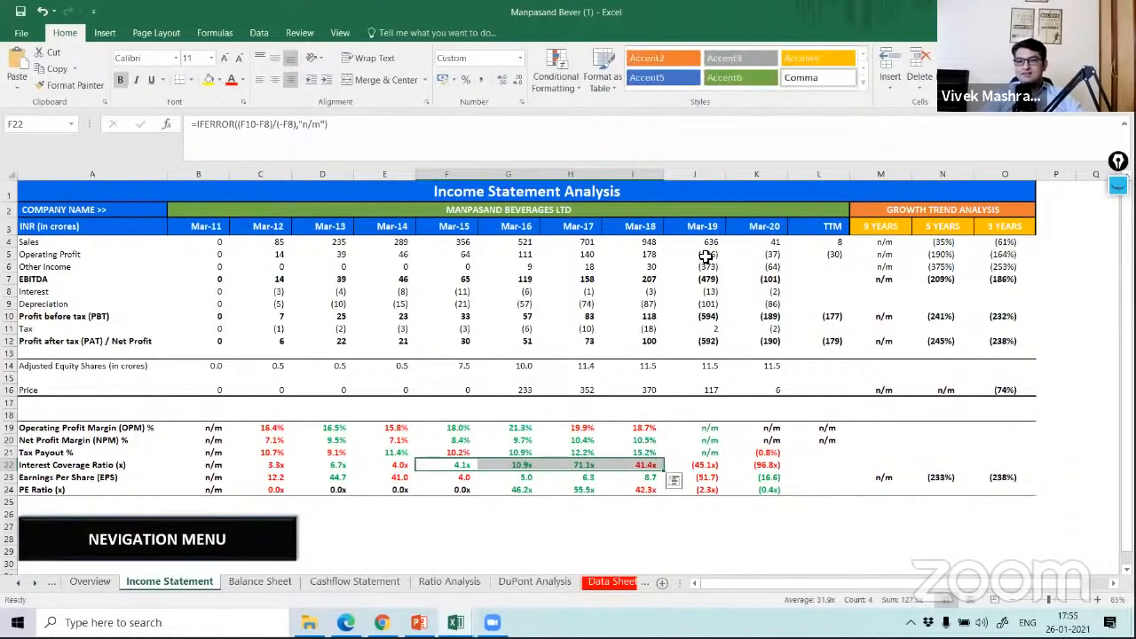
{"action": "left_click", "coordinate": [706, 292]}
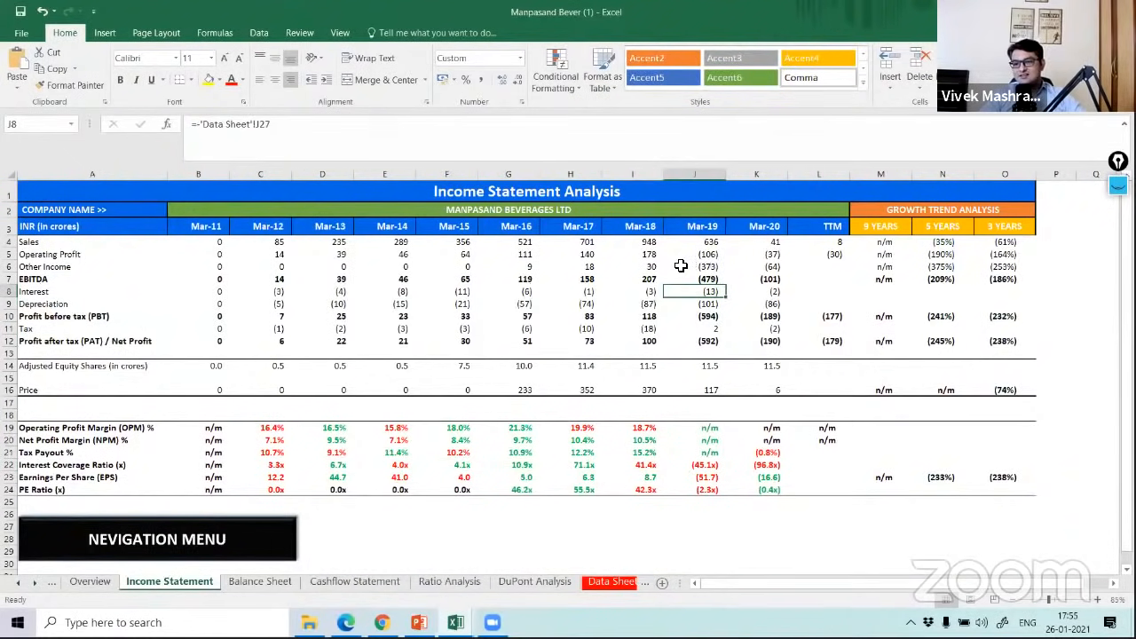
{"action": "left_click", "coordinate": [702, 266]}
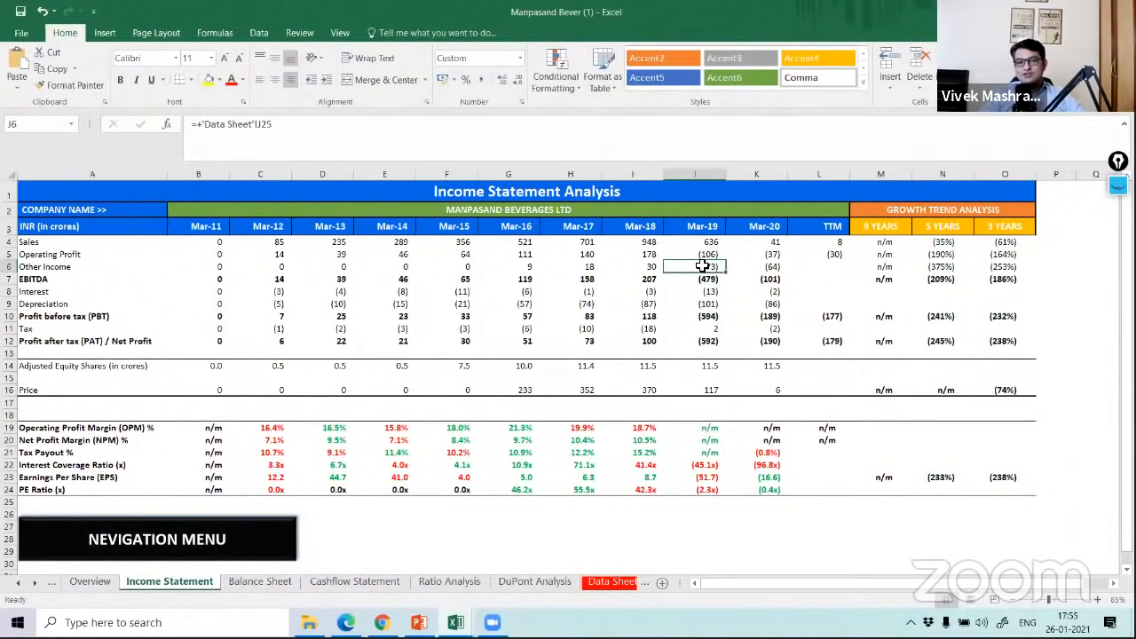
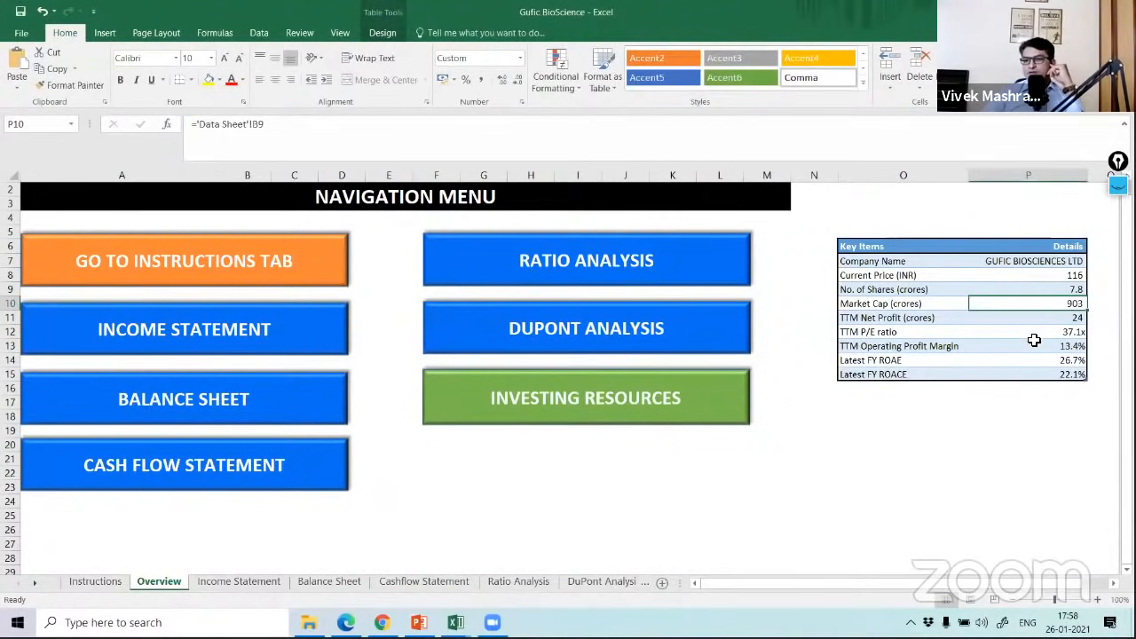
Step: Review the TTM P/E ratio and TTM Operating Profit Margin in the Gufic BioScience workbook's Key Items table
{"action": "left_click", "coordinate": [1032, 345]}
{"action": "left_click", "coordinate": [1034, 333]}
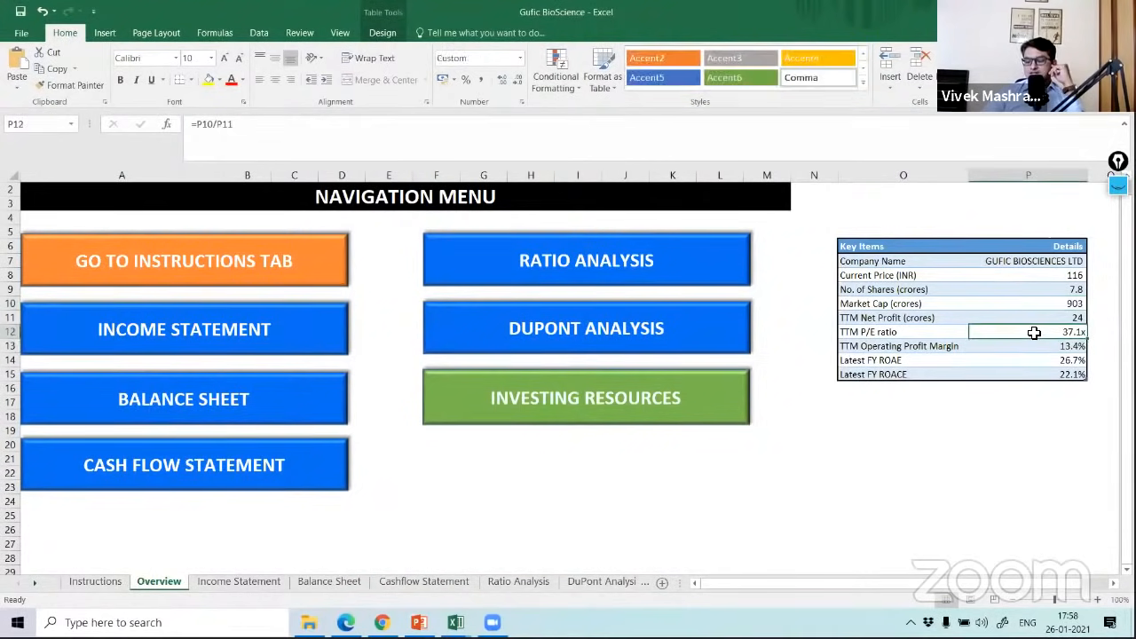
{"action": "left_click", "coordinate": [1044, 347]}
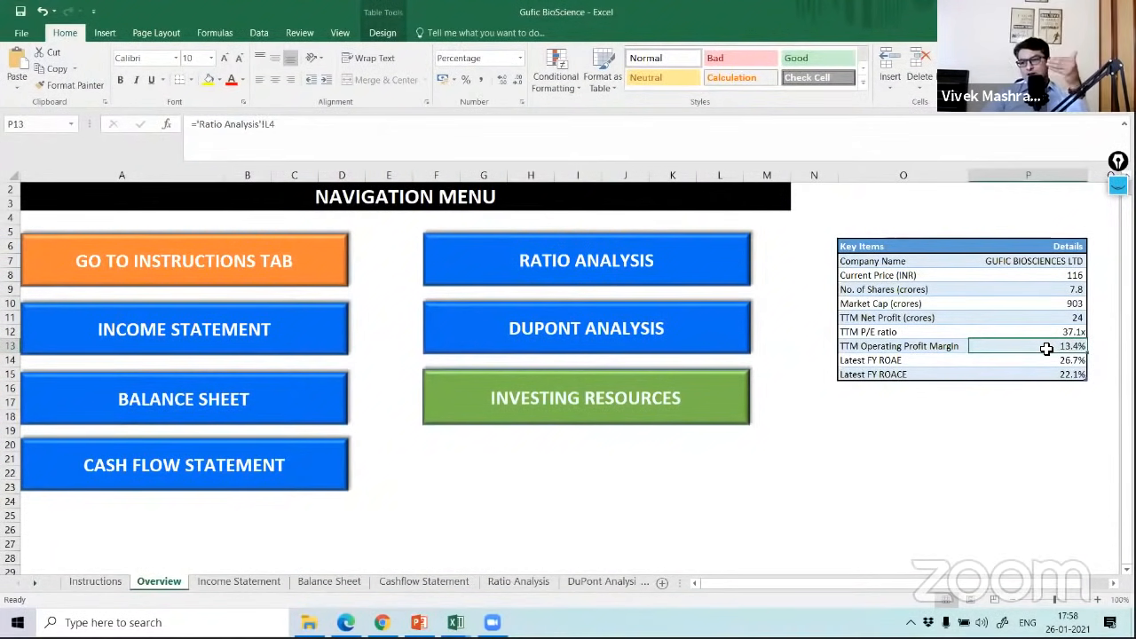
Step: Open Gufic's Income Statement sheet and compare the 9, 5 and 3-year growth rates of Sales and EBITDA
{"action": "left_click", "coordinate": [240, 588]}
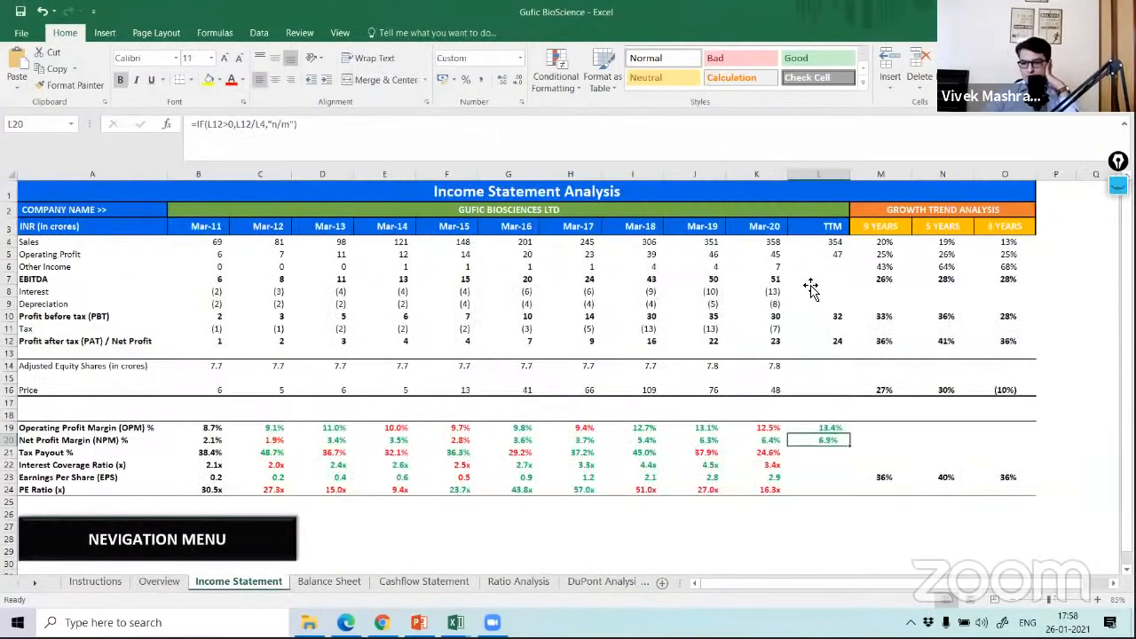
{"action": "left_click", "coordinate": [810, 282]}
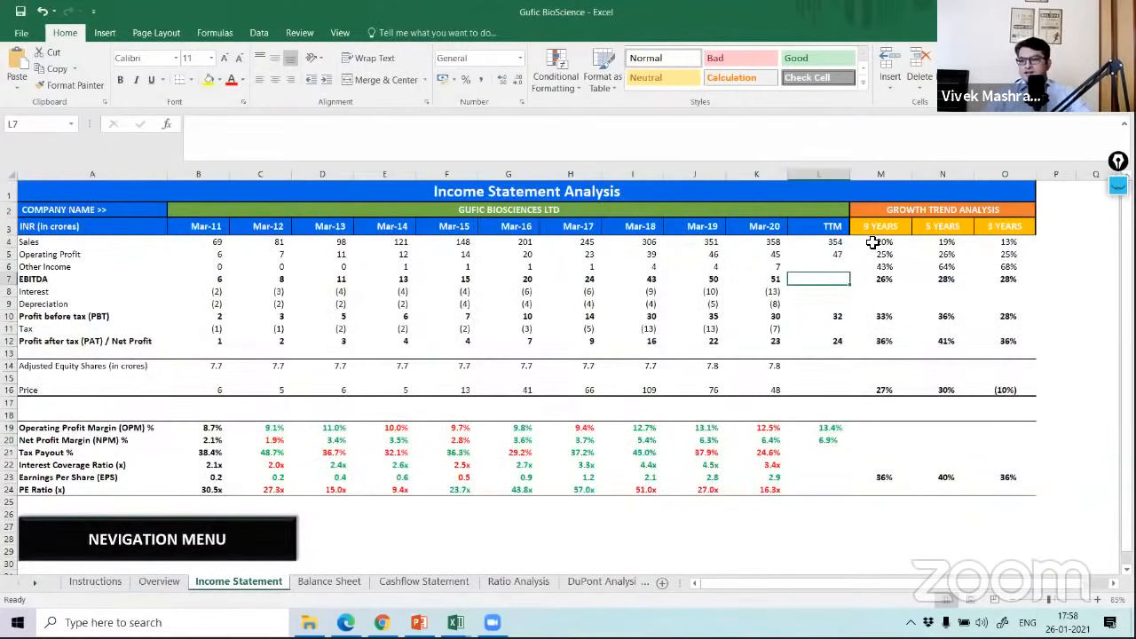
{"action": "left_click", "coordinate": [874, 243]}
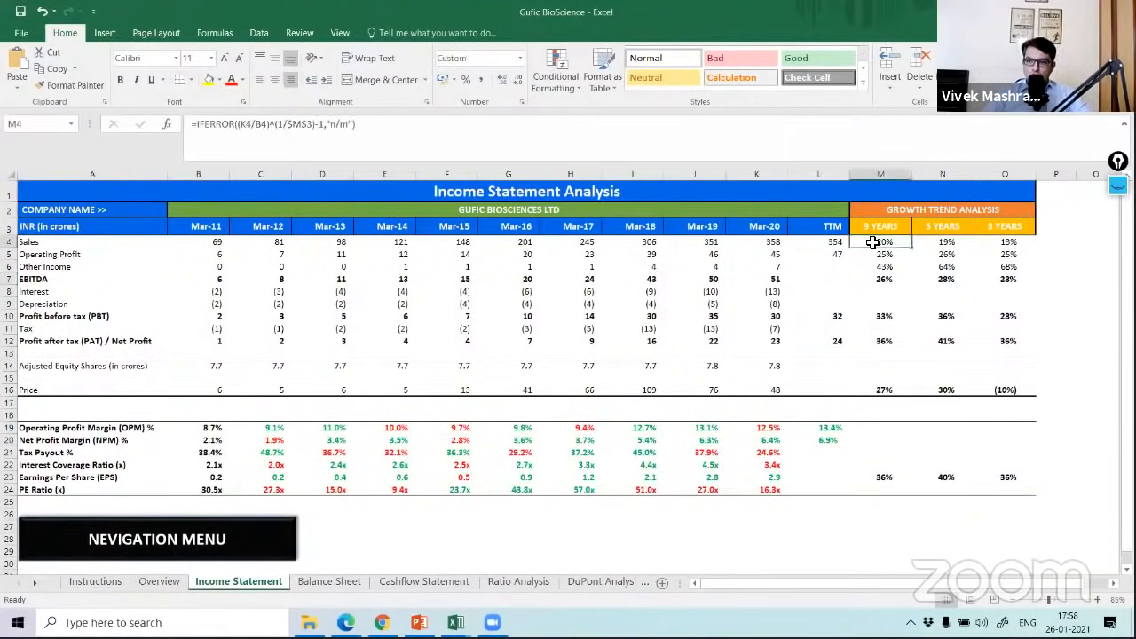
{"action": "left_click", "coordinate": [1007, 241]}
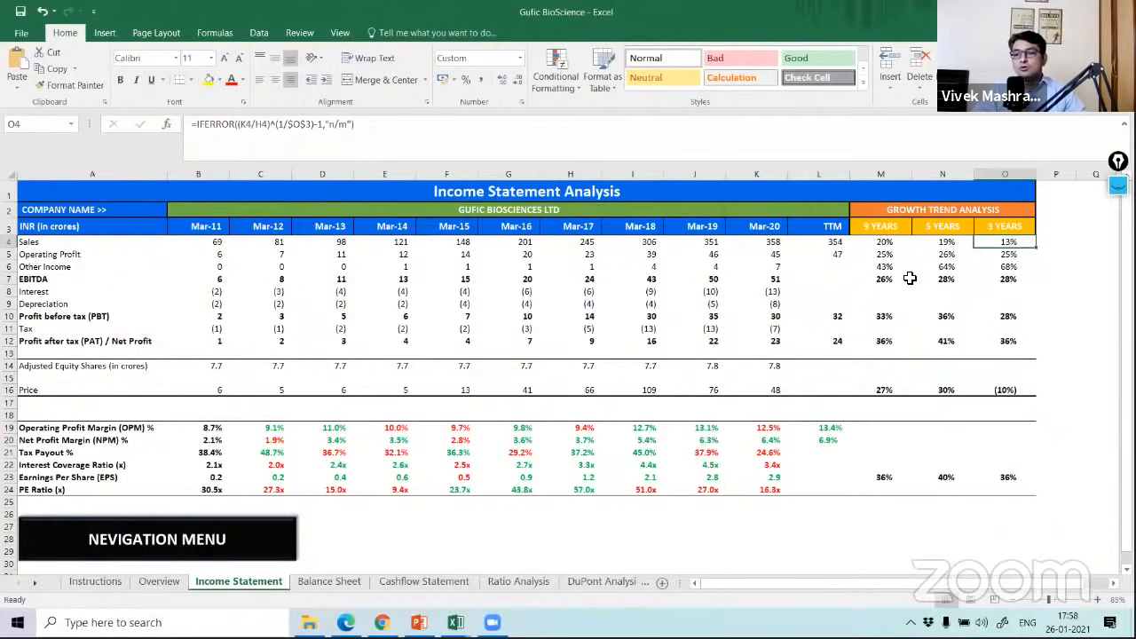
{"action": "left_click", "coordinate": [879, 277]}
{"action": "left_click_drag", "start_coordinate": [879, 277], "coordinate": [999, 279]}
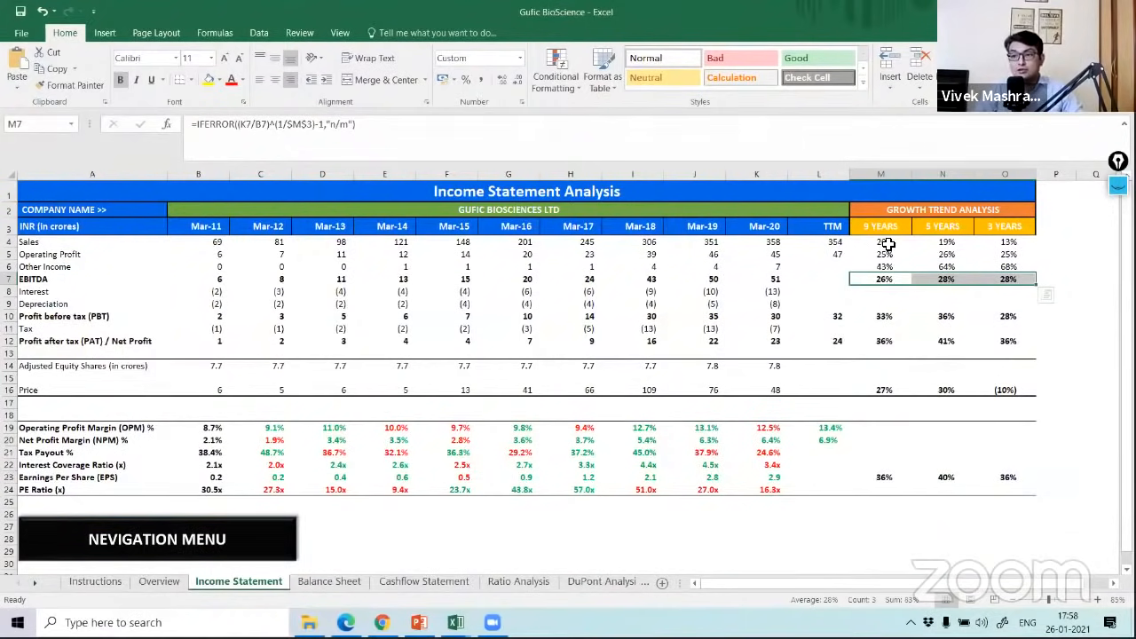
{"action": "left_click_drag", "start_coordinate": [888, 243], "coordinate": [1001, 241]}
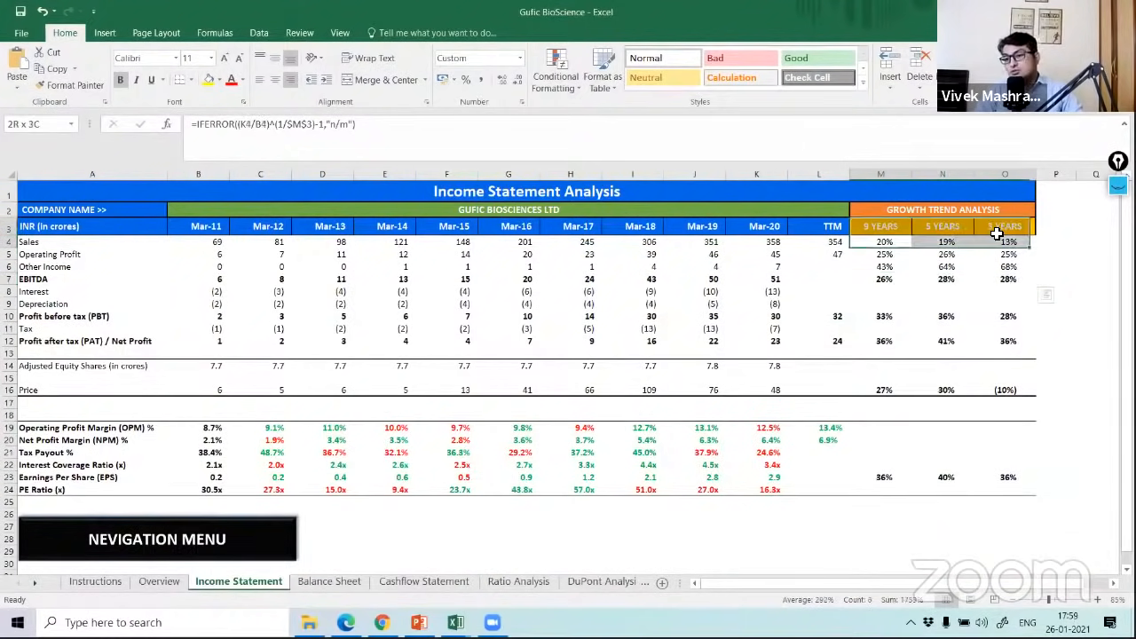
{"action": "left_click_drag", "start_coordinate": [884, 279], "coordinate": [1002, 278]}
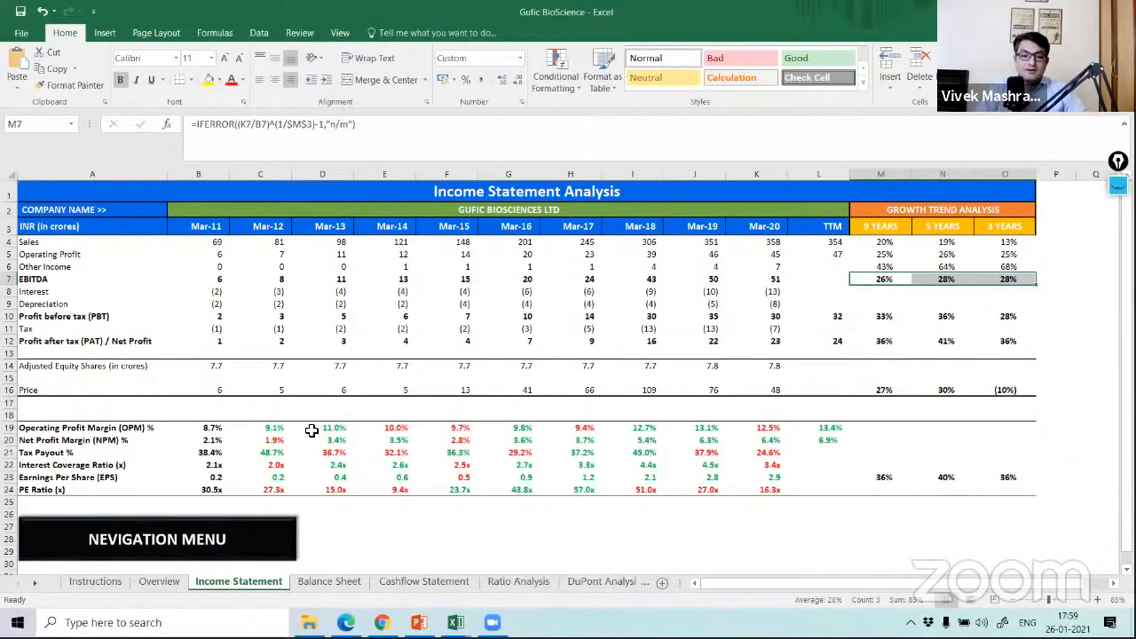
Step: Examine Operating Profit Margin from Mar-13 to Mar-20, focusing on Mar-17 to Mar-19
{"action": "left_click_drag", "start_coordinate": [305, 428], "coordinate": [746, 428]}
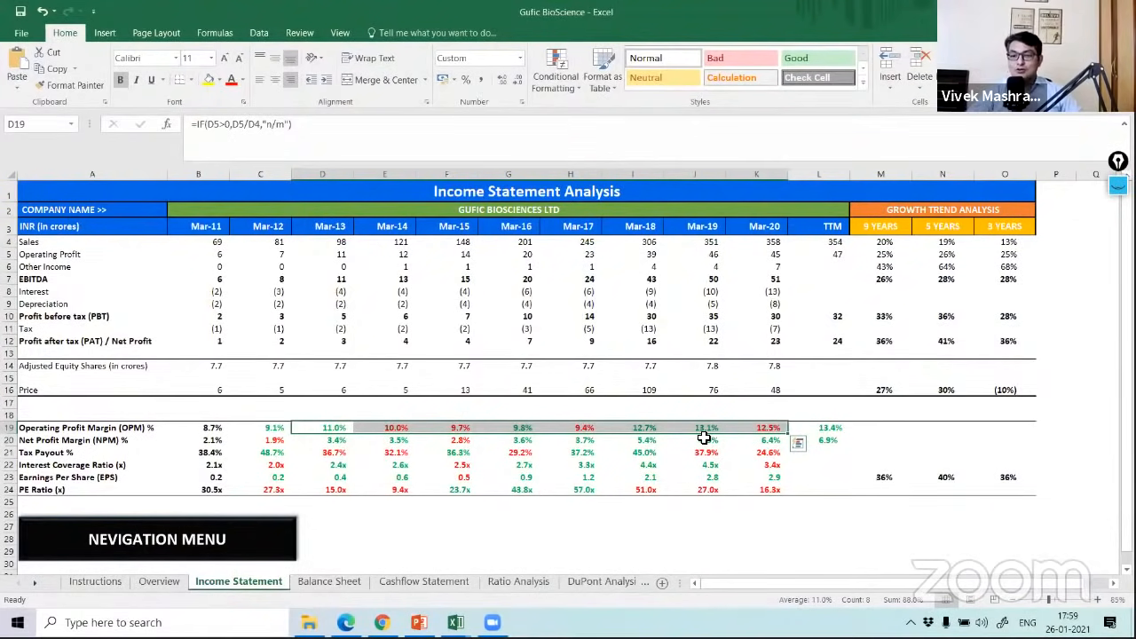
{"action": "left_click", "coordinate": [646, 428]}
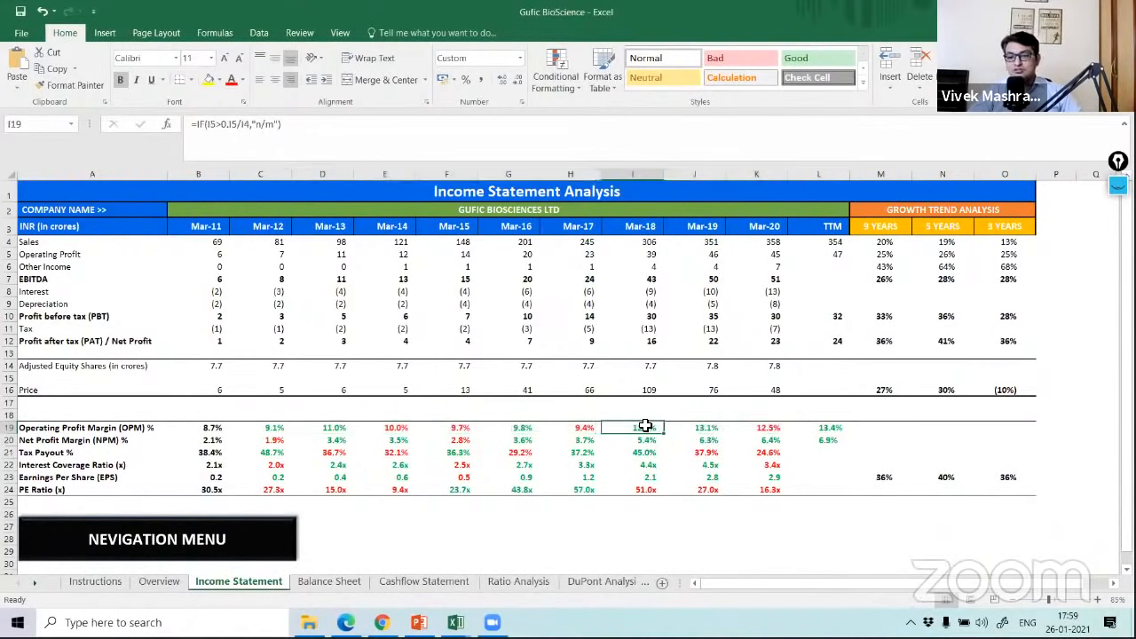
{"action": "left_click_drag", "start_coordinate": [587, 433], "coordinate": [718, 428]}
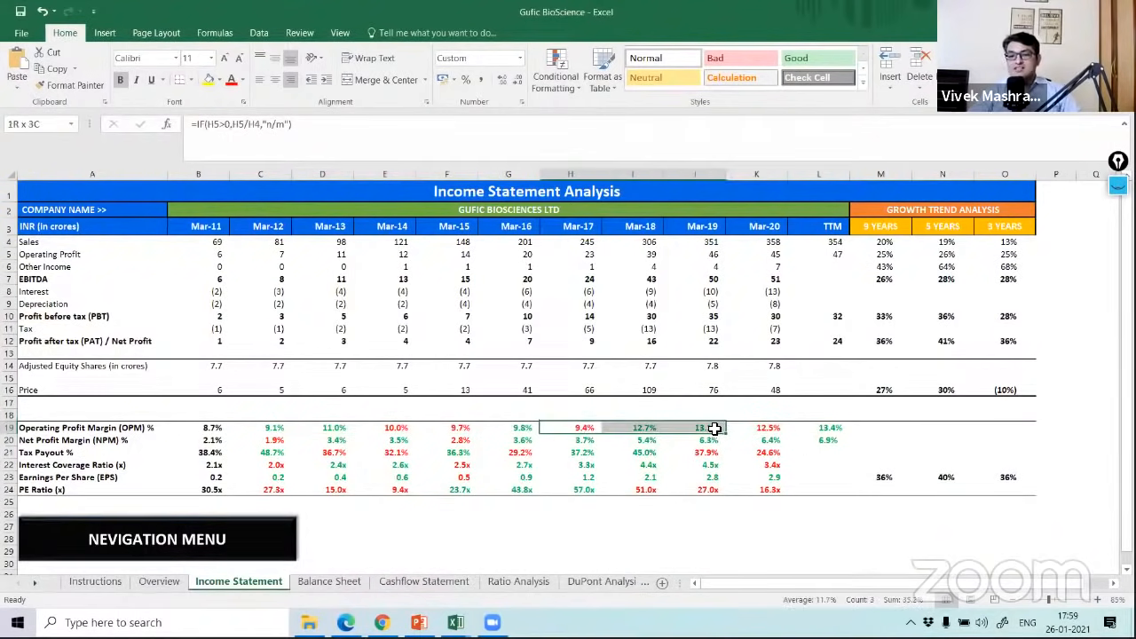
Step: Compare Sales with EBITDA across Mar-17, Mar-18 and Mar-19
{"action": "left_click_drag", "start_coordinate": [587, 241], "coordinate": [695, 242]}
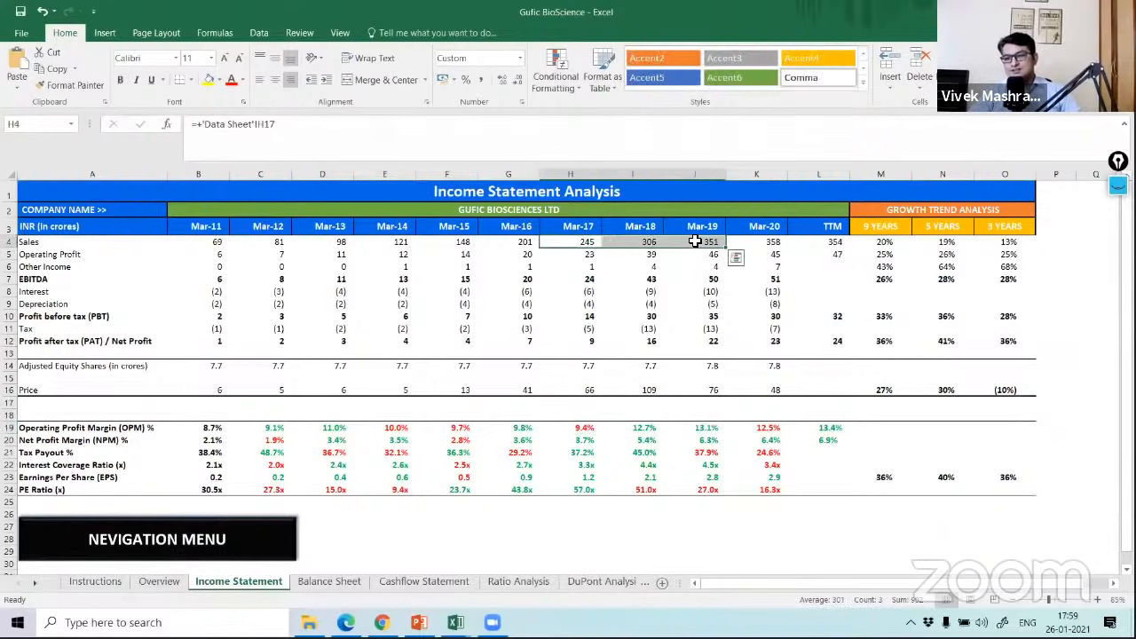
{"action": "left_click", "coordinate": [591, 278]}
{"action": "left_click_drag", "start_coordinate": [643, 281], "coordinate": [695, 278]}
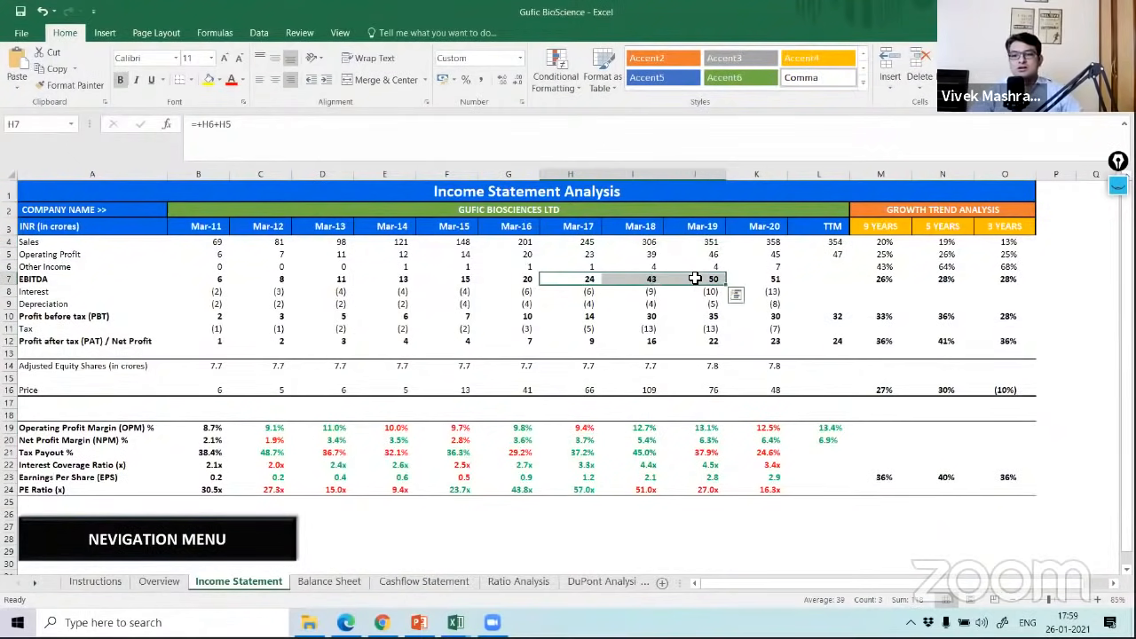
Step: Examine the 9, 5 and 3-year net profit growth rates and the Adjusted Equity Shares from Mar-15 to Mar-20
{"action": "left_click_drag", "start_coordinate": [877, 341], "coordinate": [994, 344]}
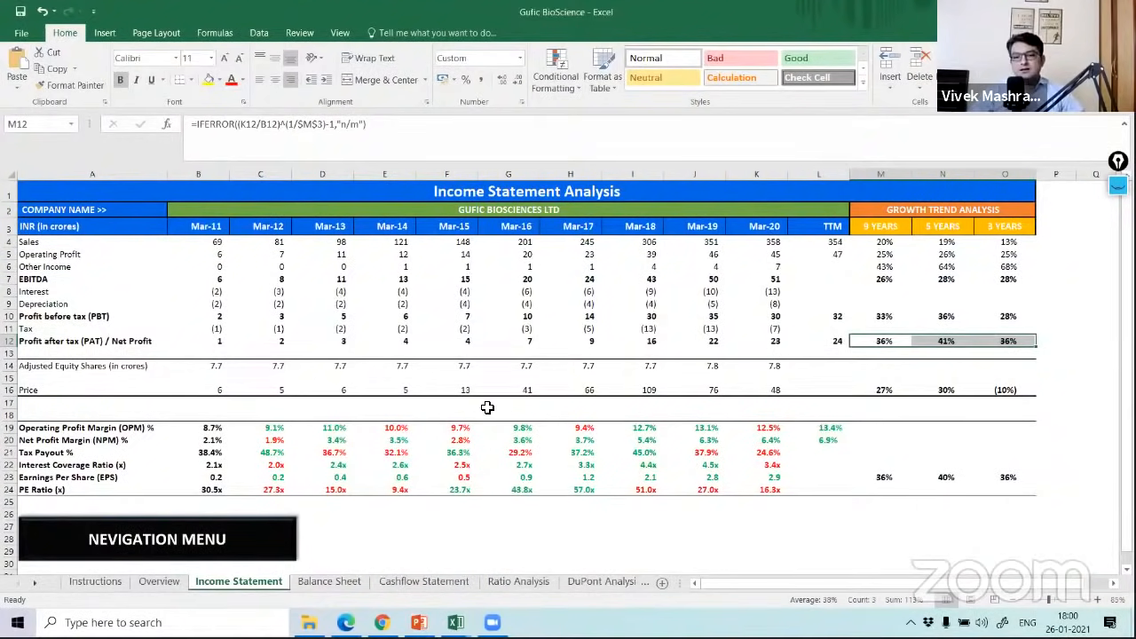
{"action": "left_click_drag", "start_coordinate": [451, 367], "coordinate": [751, 366]}
{"action": "left_click", "coordinate": [752, 366]}
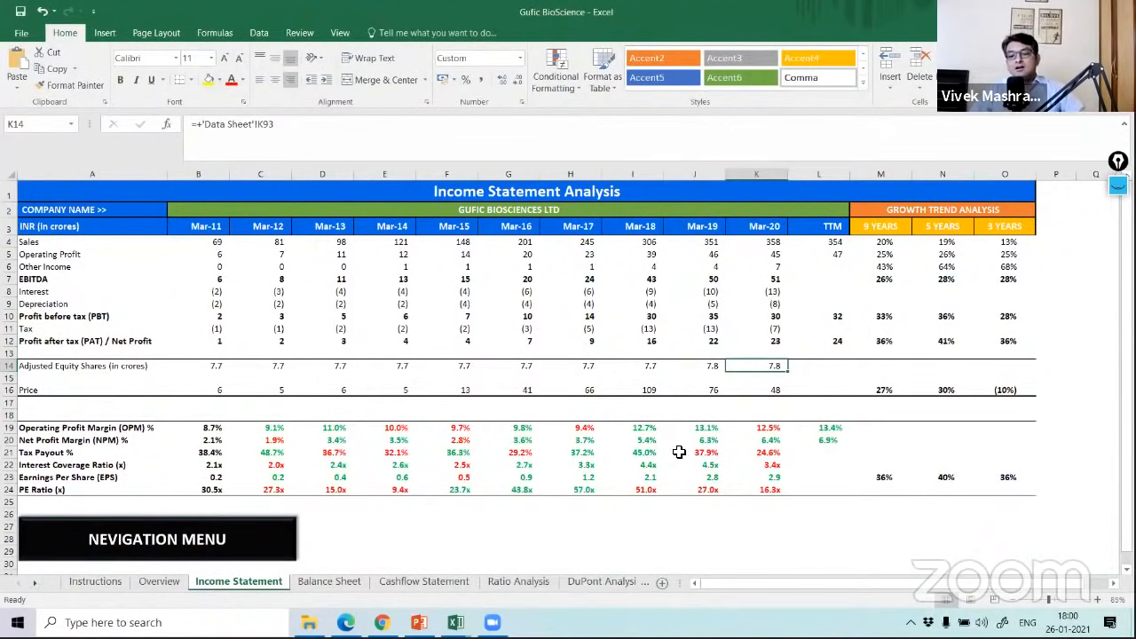
Step: Examine the PE Ratio trend from Mar-14 to Mar-18, then compare Mar-19 with Mar-20
{"action": "left_click", "coordinate": [375, 494]}
{"action": "left_click_drag", "start_coordinate": [375, 494], "coordinate": [650, 490]}
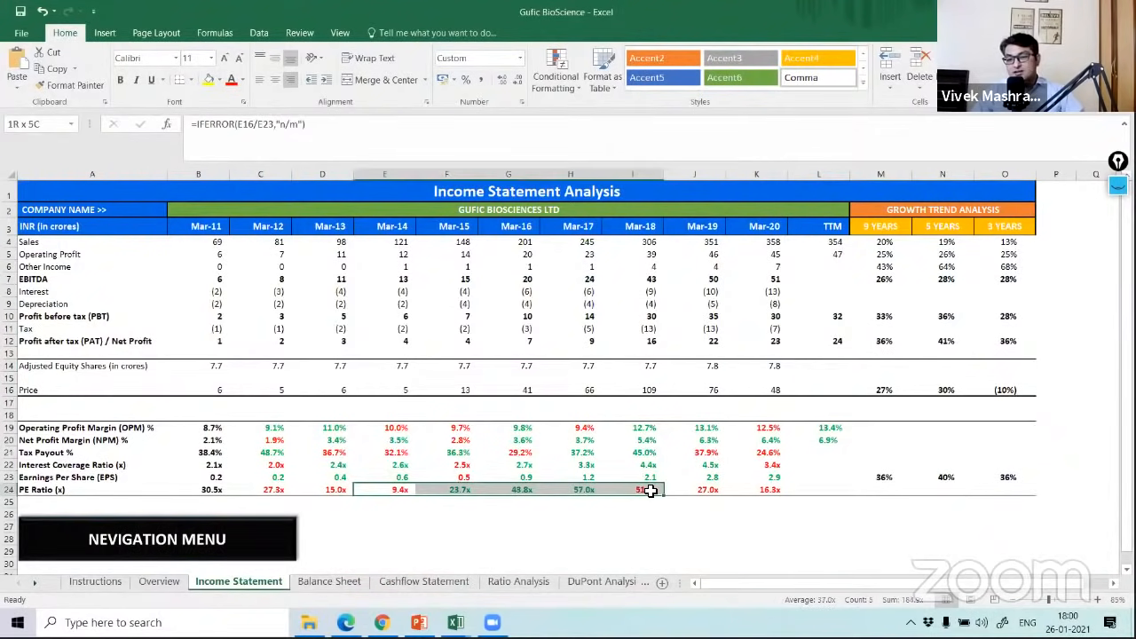
{"action": "left_click", "coordinate": [705, 491]}
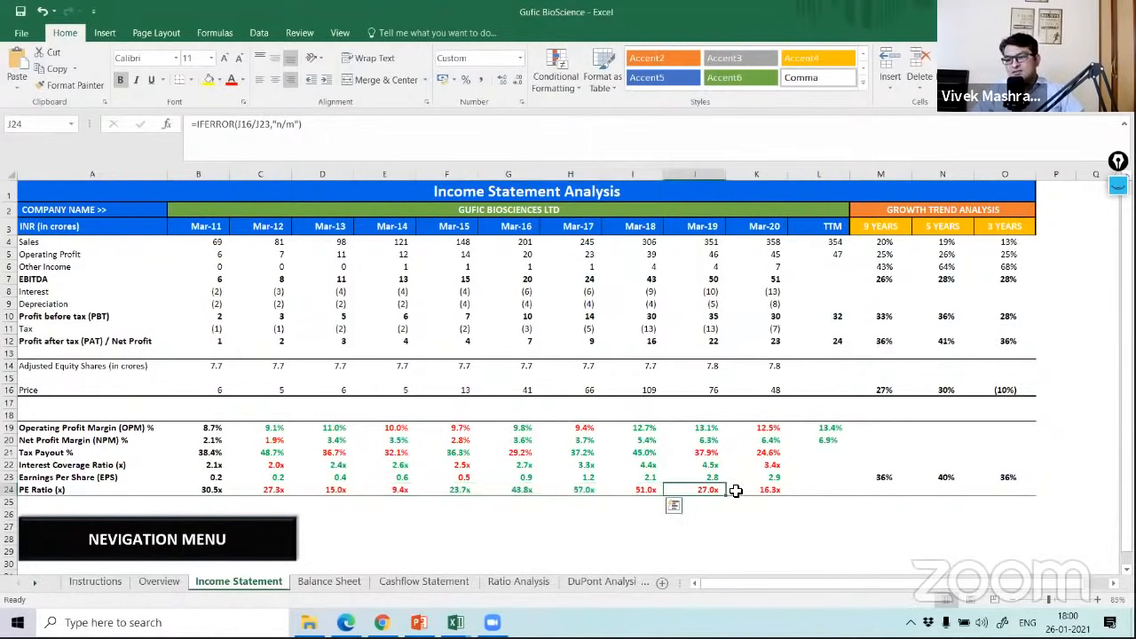
{"action": "left_click_drag", "start_coordinate": [735, 491], "coordinate": [783, 490]}
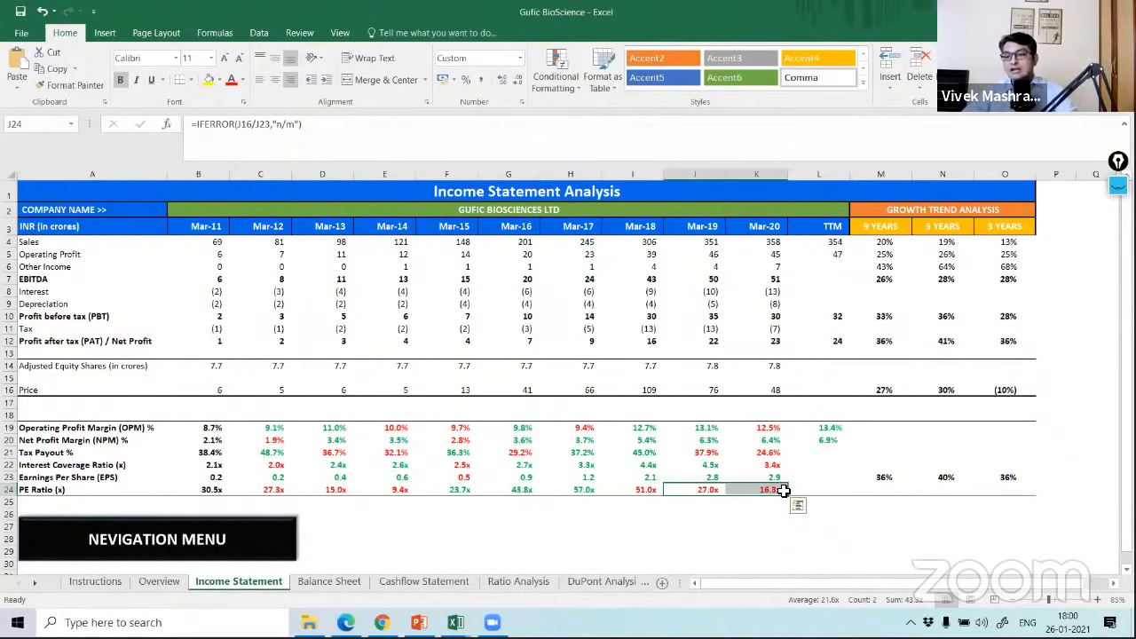
Step: Compare Net Profit for Mar-19, Mar-20 and TTM, and examine its growth from Mar-17 to Mar-19
{"action": "left_click", "coordinate": [837, 339]}
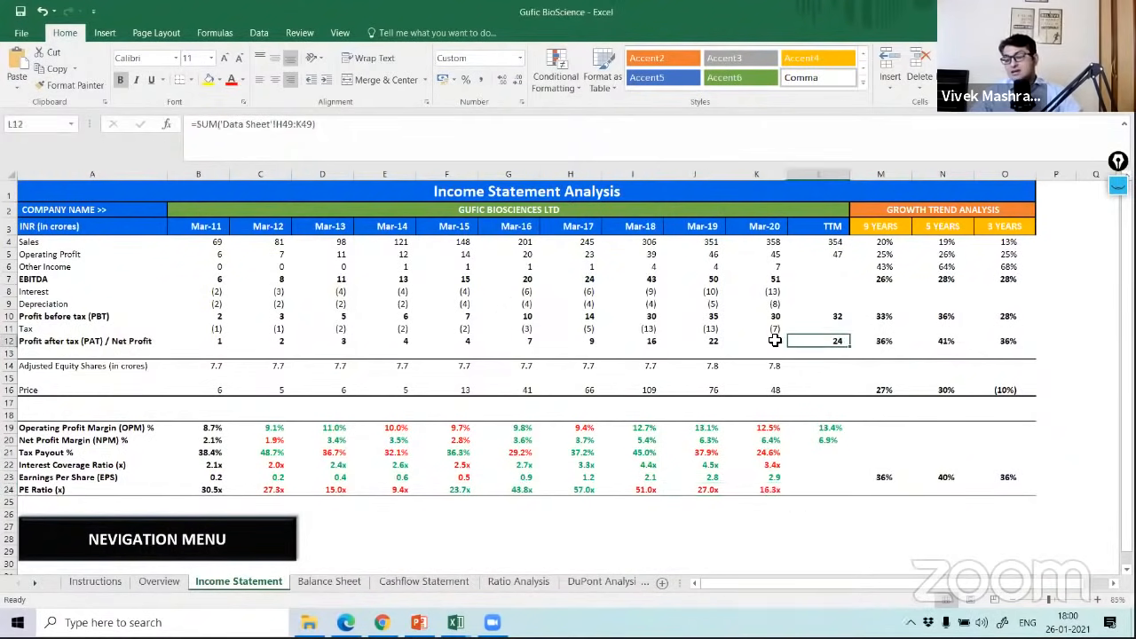
{"action": "key", "text": "Left"}
{"action": "key", "text": "Left"}
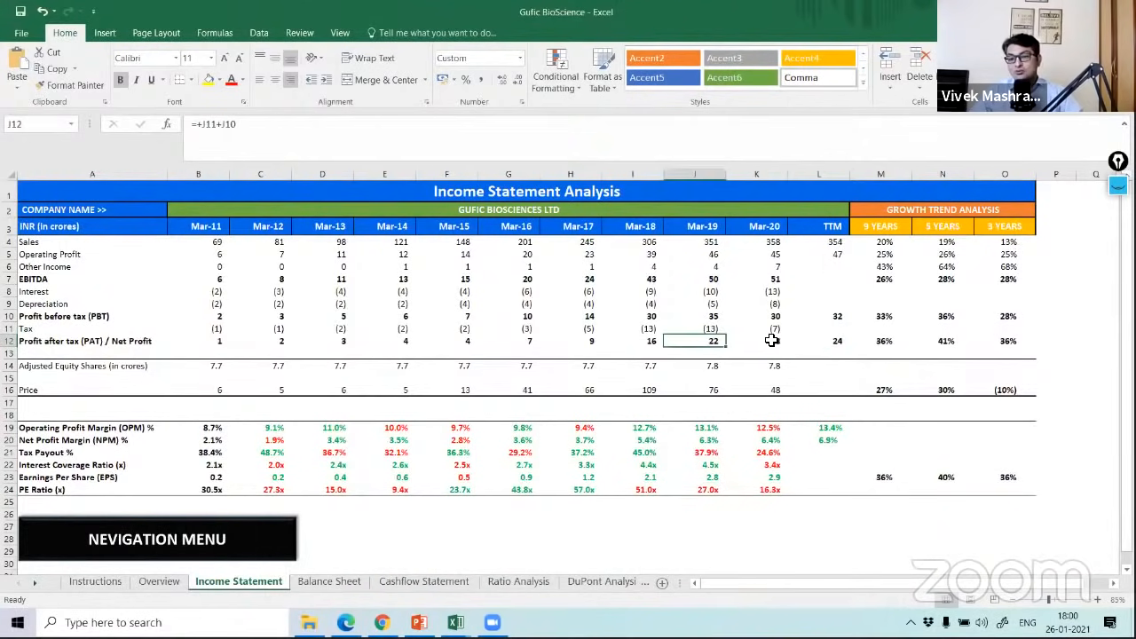
{"action": "key", "text": "Right"}
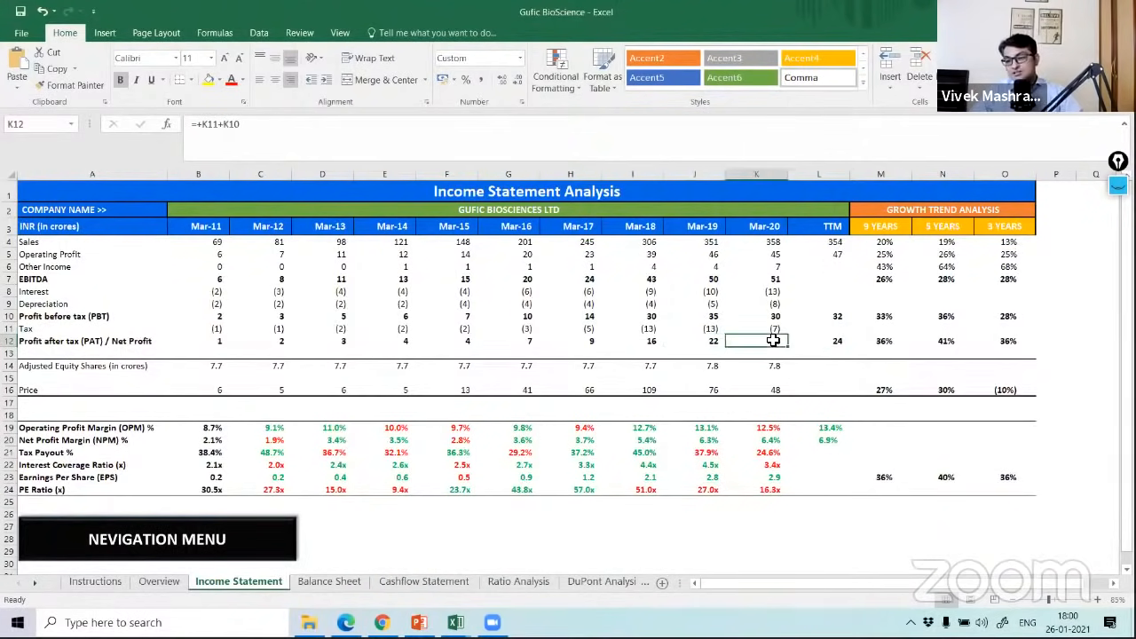
{"action": "left_click", "coordinate": [829, 342]}
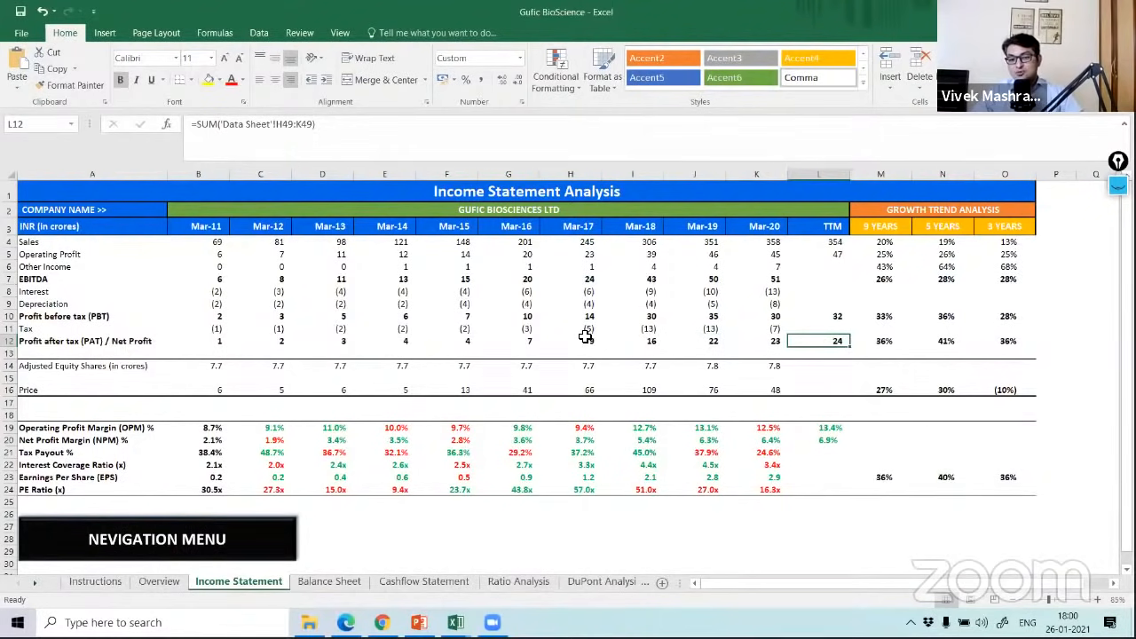
{"action": "left_click_drag", "start_coordinate": [586, 336], "coordinate": [717, 341]}
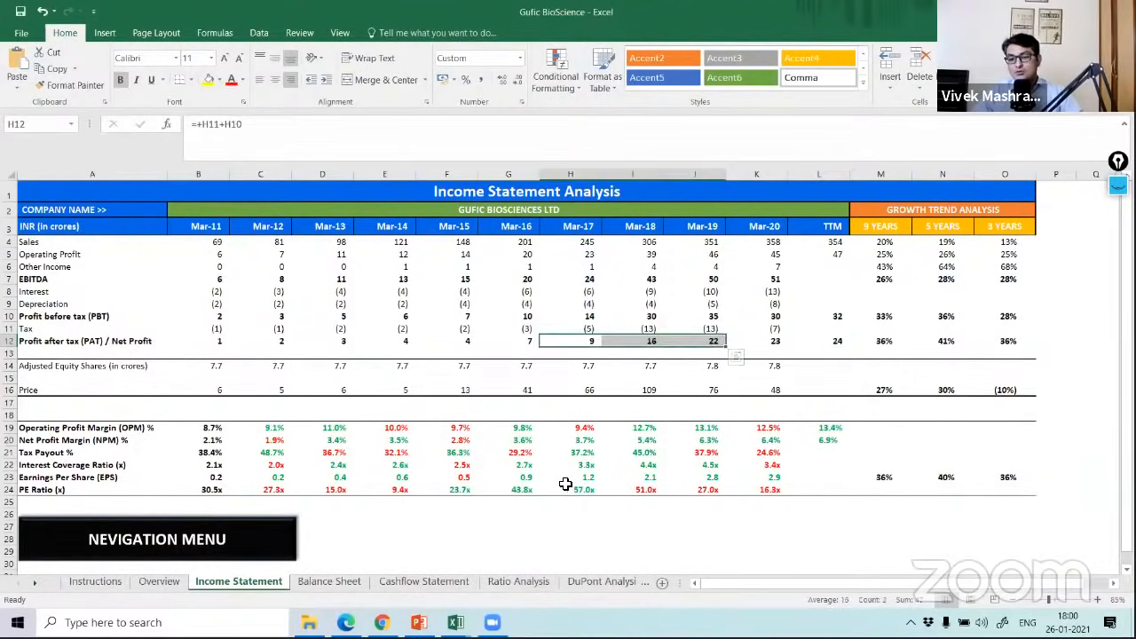
Step: Compare the Mar-16 to Mar-18 PE Ratios and Mar-17 and Mar-18 prices with Net Profit from Mar-19 to TTM and the Mar-19 to Mar-20 PE
{"action": "left_click_drag", "start_coordinate": [515, 489], "coordinate": [650, 487]}
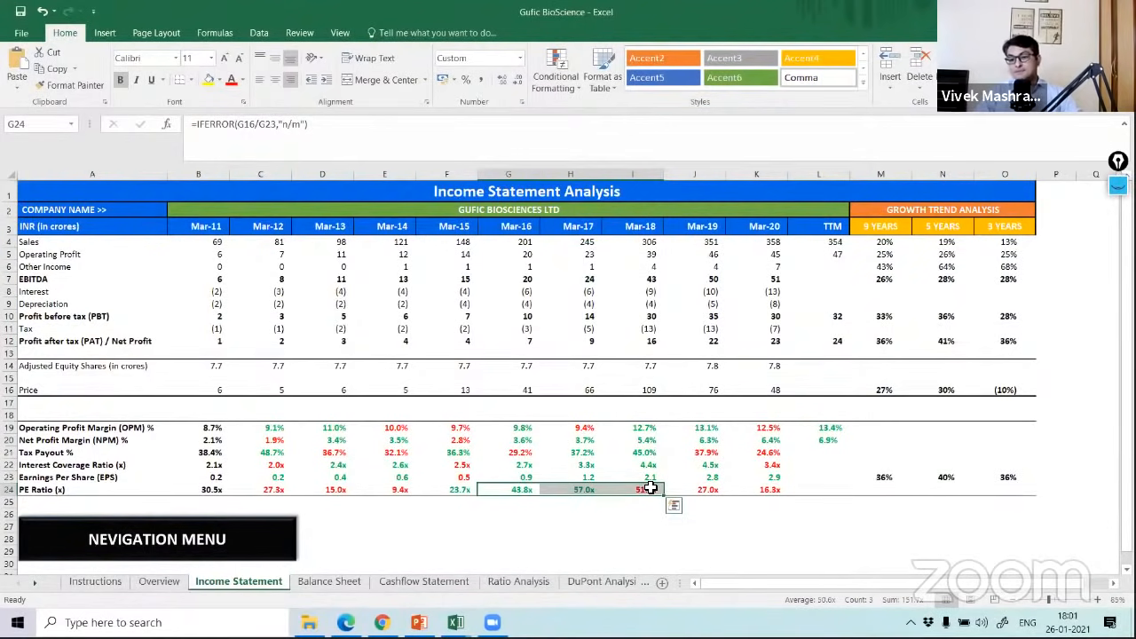
{"action": "left_click", "coordinate": [576, 388]}
{"action": "left_click", "coordinate": [636, 389]}
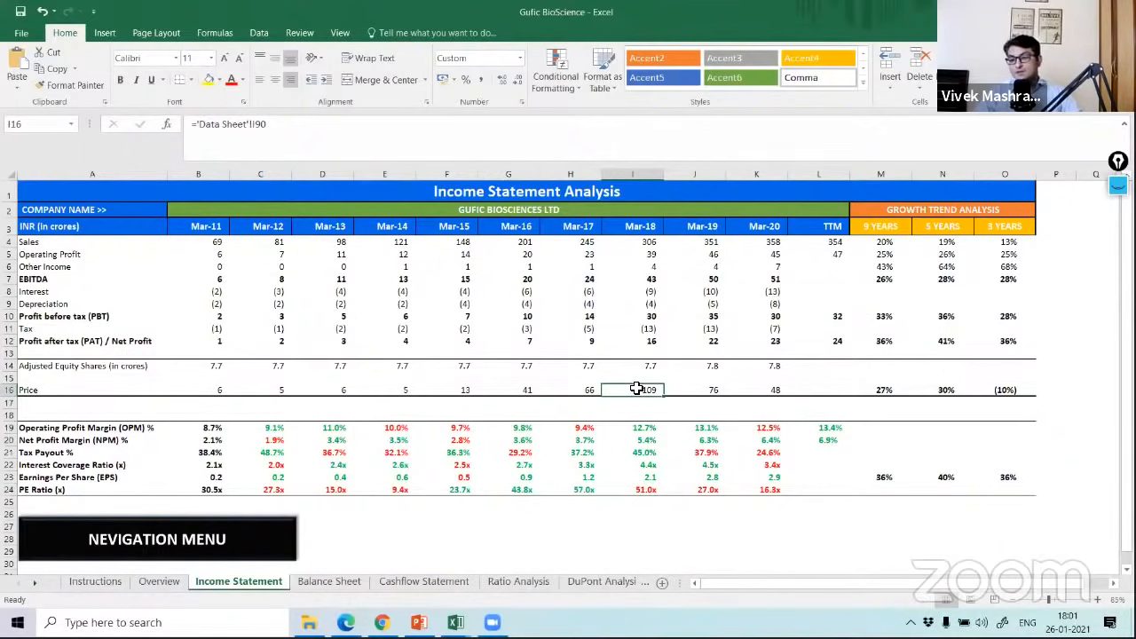
{"action": "left_click", "coordinate": [719, 342]}
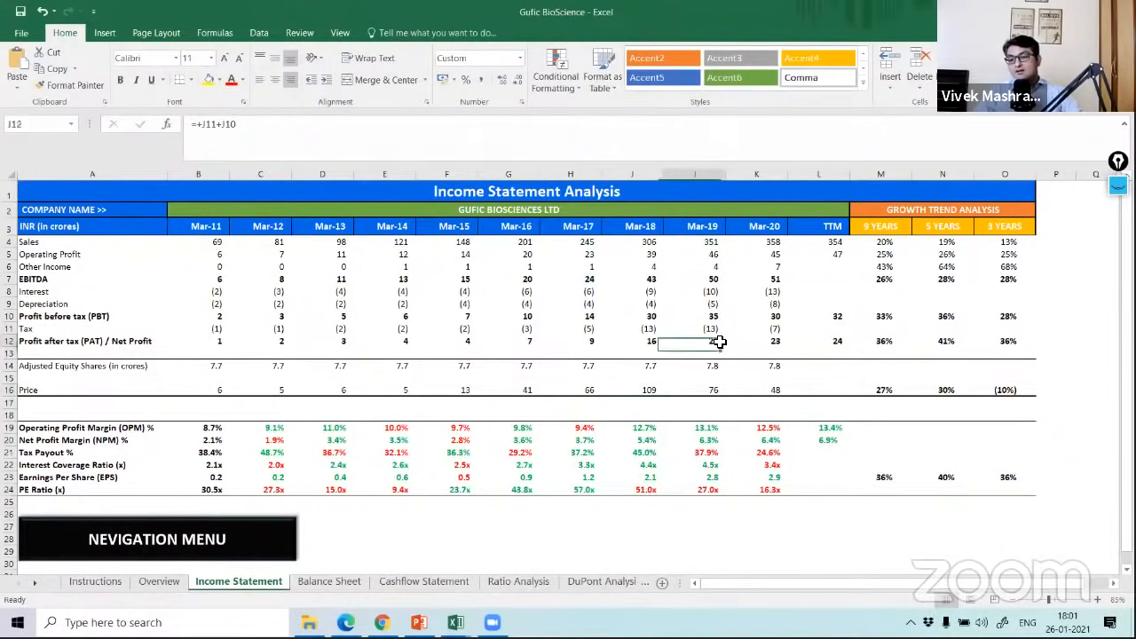
{"action": "left_click_drag", "start_coordinate": [718, 342], "coordinate": [828, 341]}
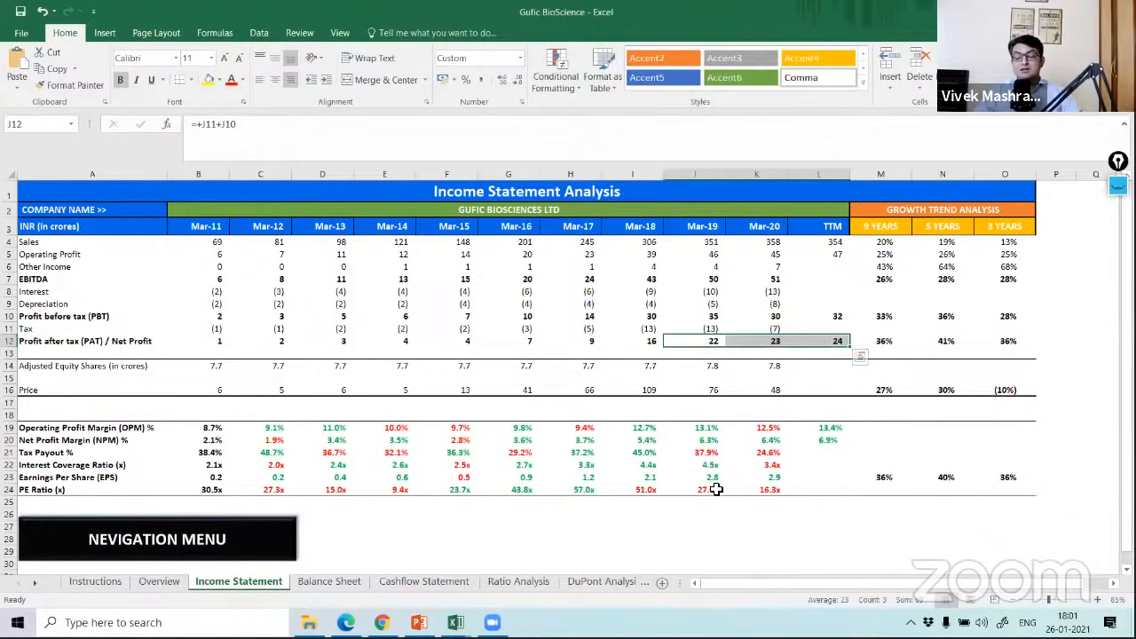
{"action": "left_click_drag", "start_coordinate": [715, 489], "coordinate": [761, 490]}
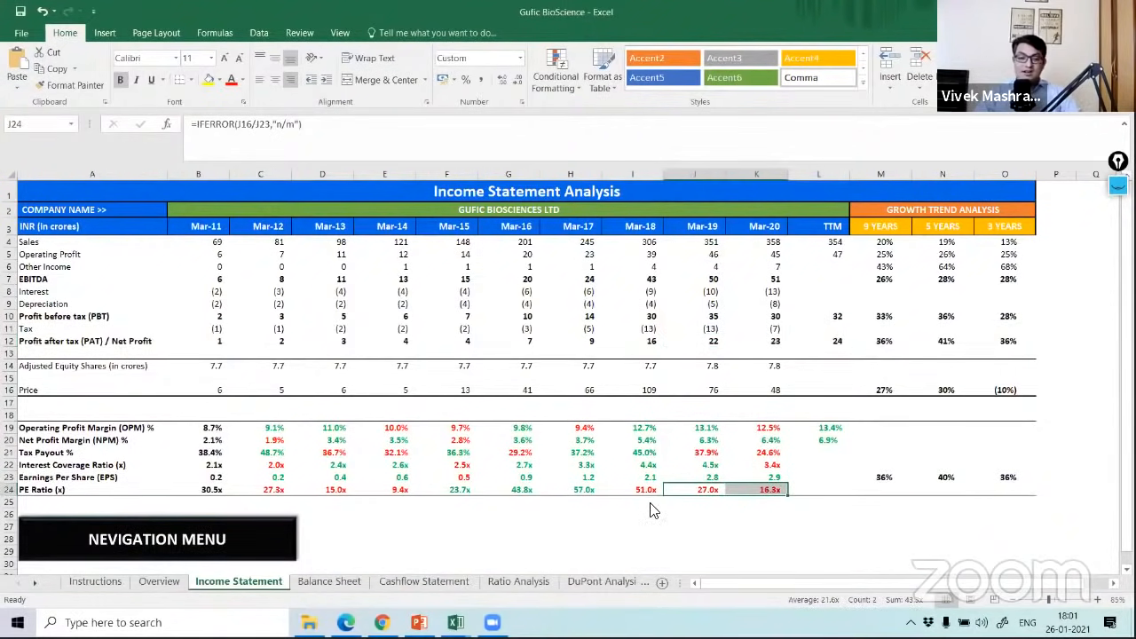
Step: Switch to TradingView in Chrome, load the Gufic Biosciences chart by searching for GUFIC, and examine its price history through 2021
{"action": "left_click", "coordinate": [382, 623]}
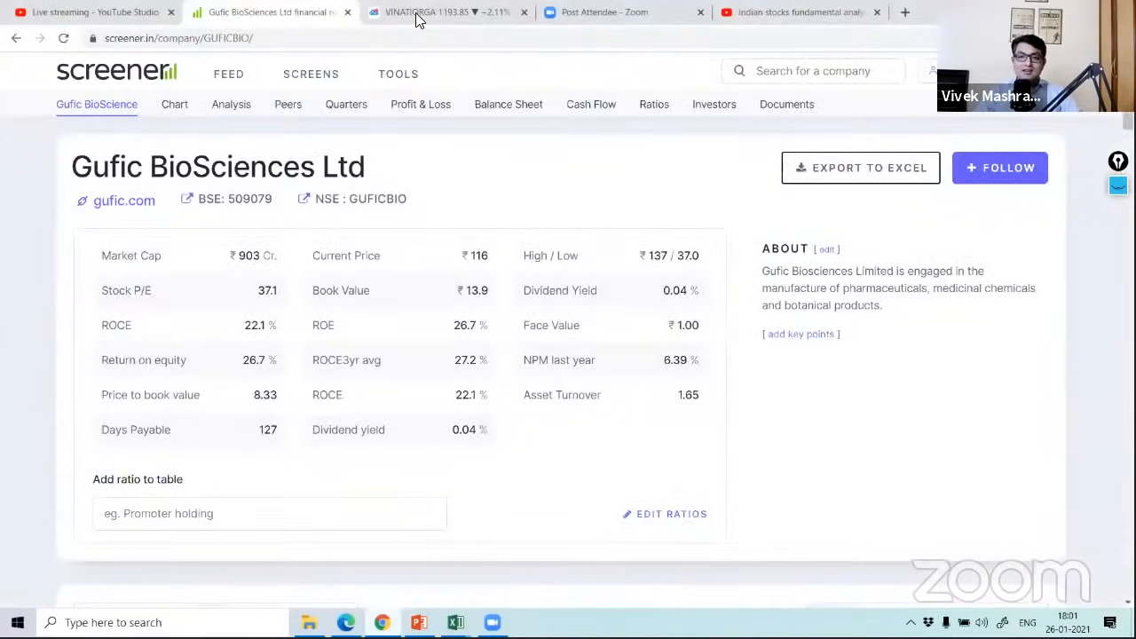
{"action": "left_click", "coordinate": [419, 20]}
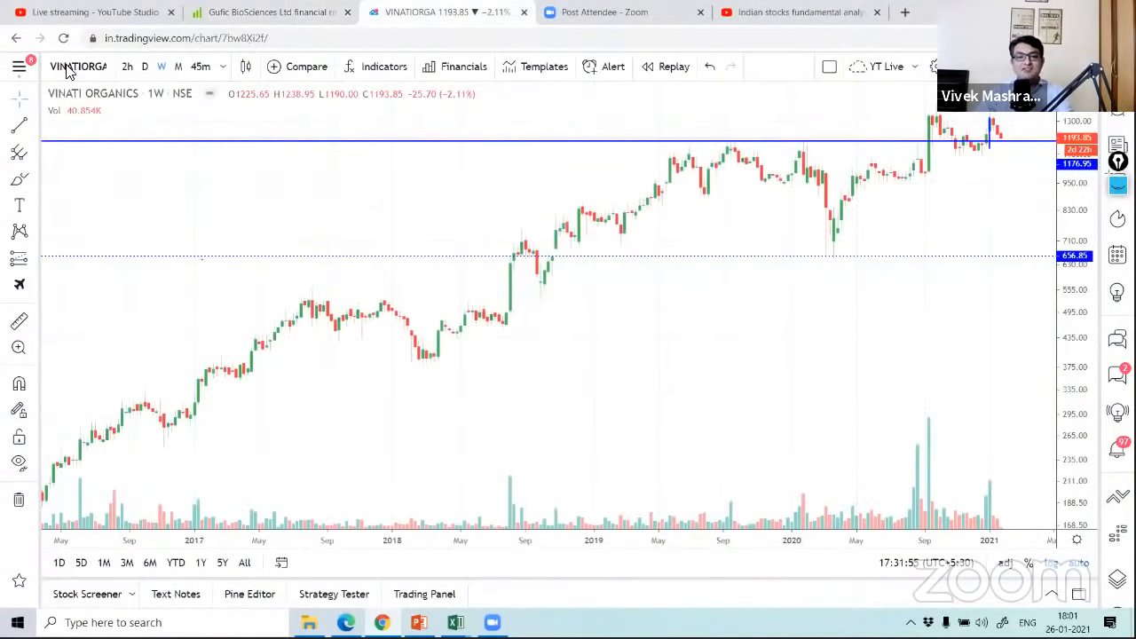
{"action": "left_click", "coordinate": [69, 68]}
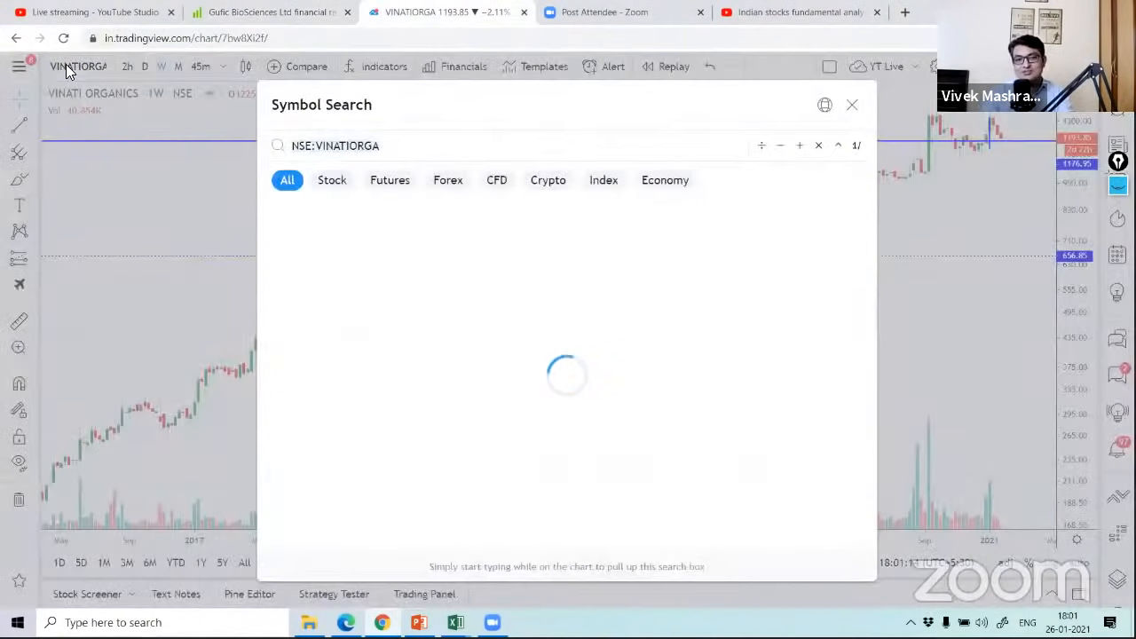
{"action": "type", "text": "GUFIC"}
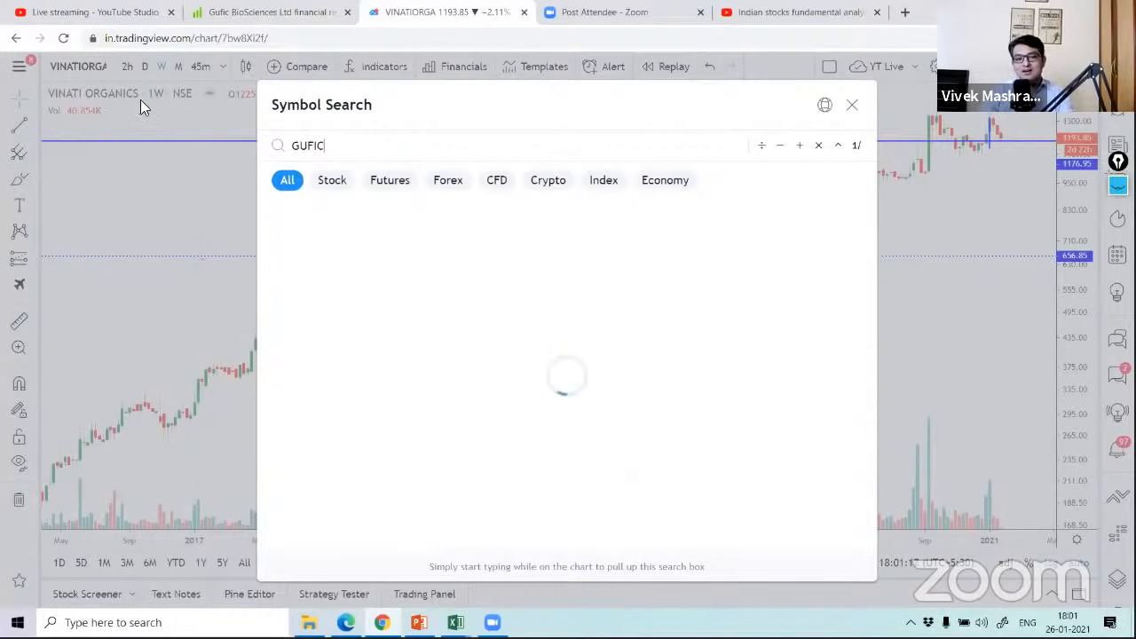
{"action": "left_click", "coordinate": [337, 220]}
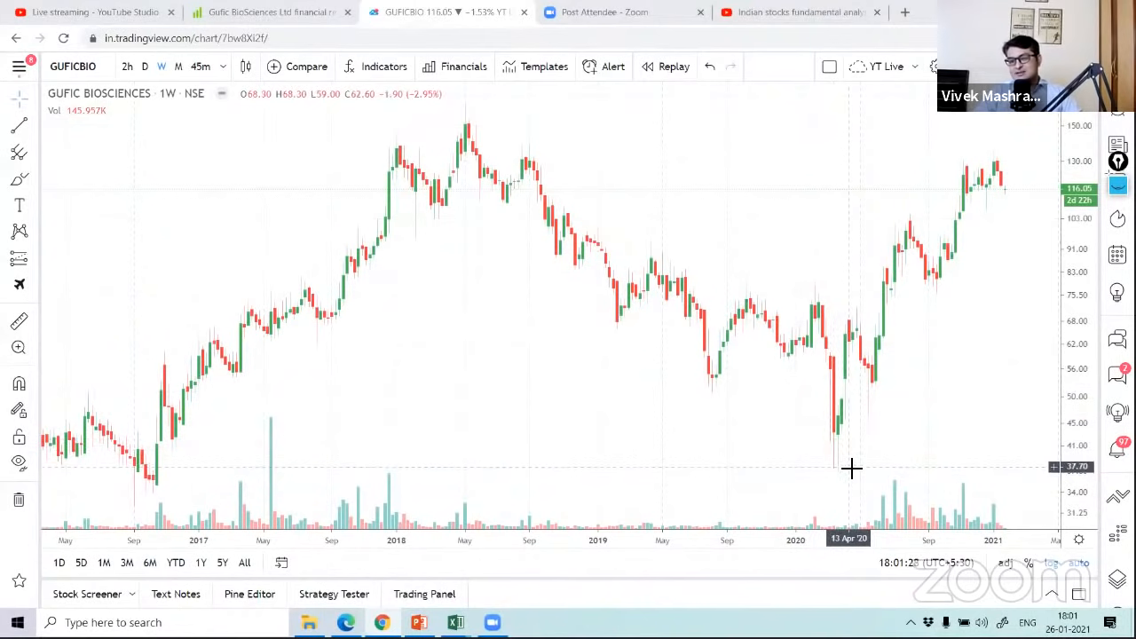
{"action": "left_click_drag", "start_coordinate": [900, 398], "coordinate": [827, 400]}
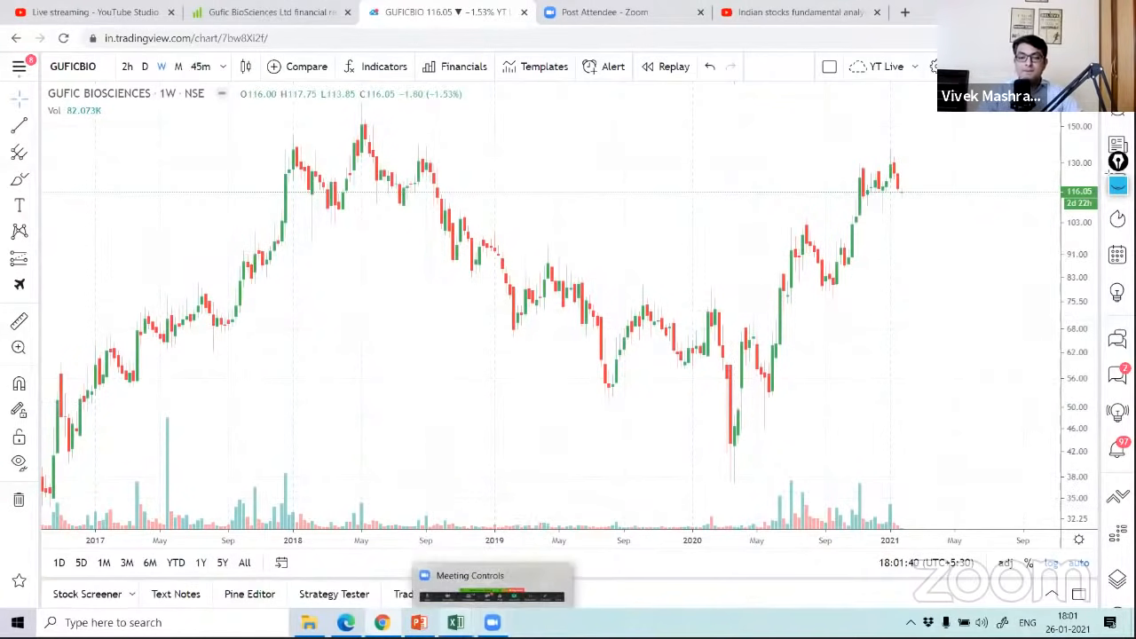
Step: Switch back to the Gufic BioScience workbook in Excel and compare Net Profit for Mar-18 with Mar-19 and Mar-20
{"action": "mouse_move", "coordinate": [455, 622]}
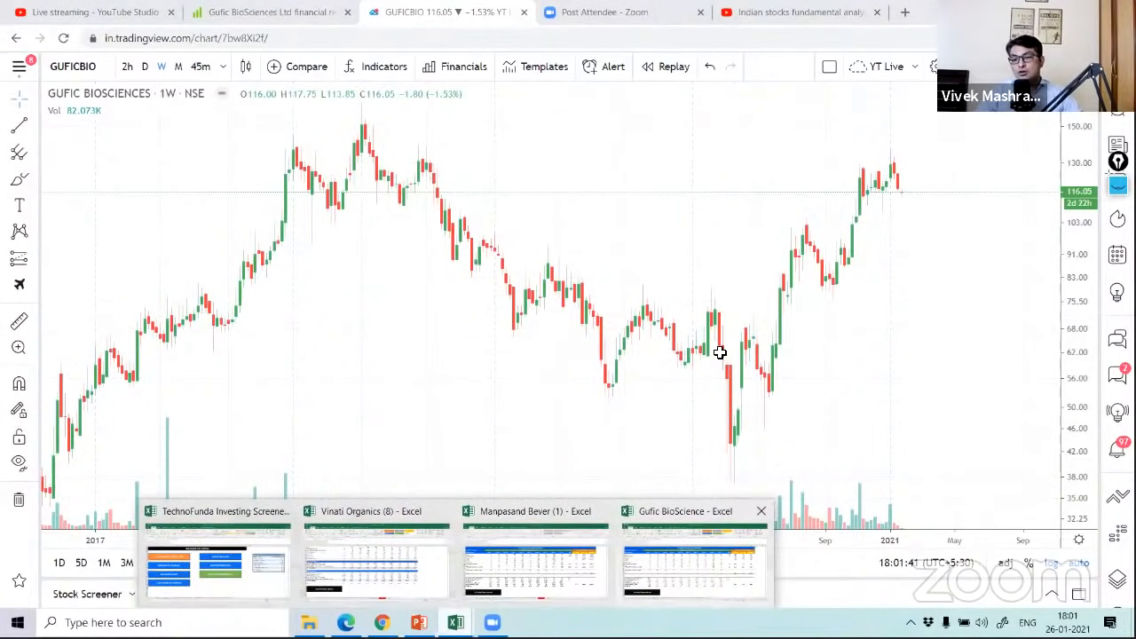
{"action": "left_click", "coordinate": [661, 557]}
{"action": "left_click", "coordinate": [659, 340]}
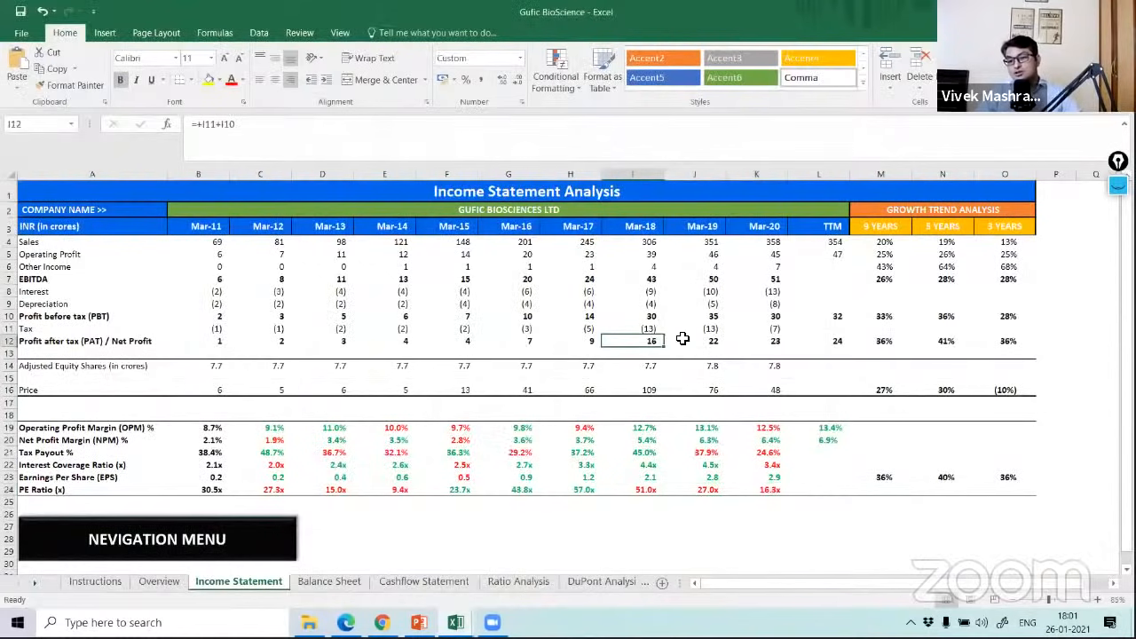
{"action": "left_click_drag", "start_coordinate": [700, 340], "coordinate": [750, 342]}
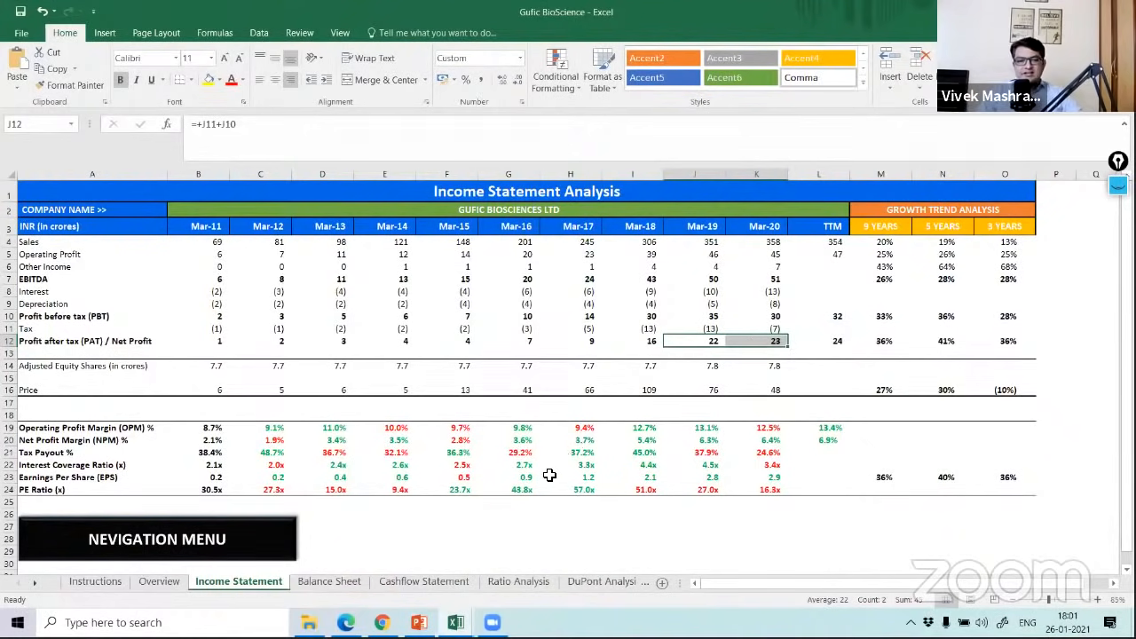
Step: Examine the Interest Coverage Ratio from Mar-16 to Mar-20, then inspect the Mar-18 EPS formula and the Mar-20 EPS
{"action": "left_click_drag", "start_coordinate": [531, 466], "coordinate": [758, 465]}
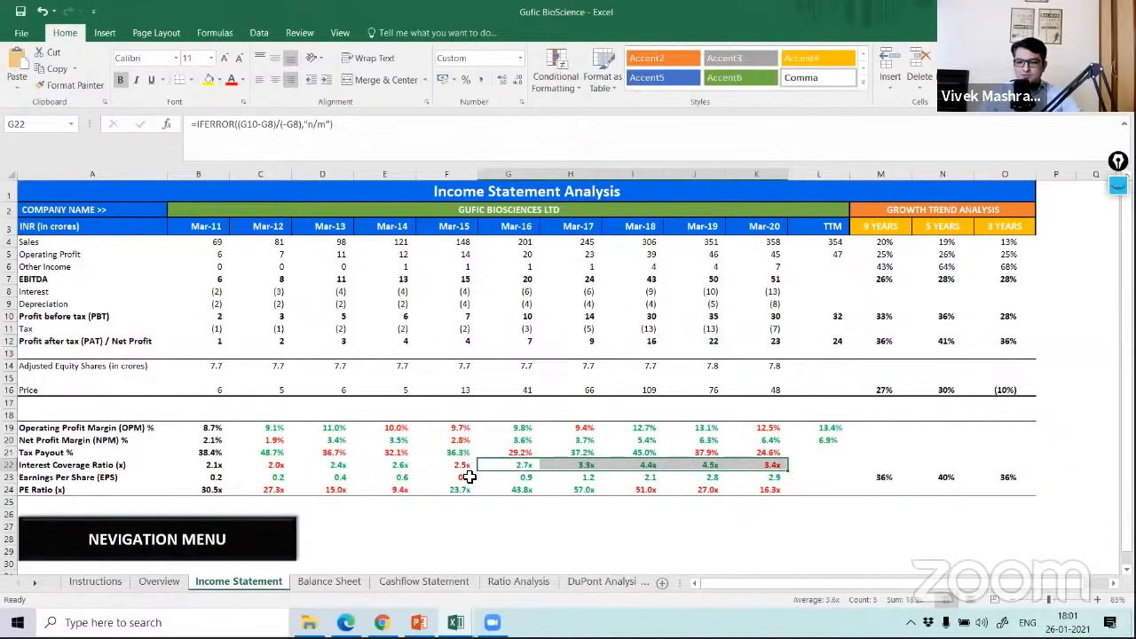
{"action": "left_click", "coordinate": [616, 477]}
{"action": "double_click", "coordinate": [652, 477]}
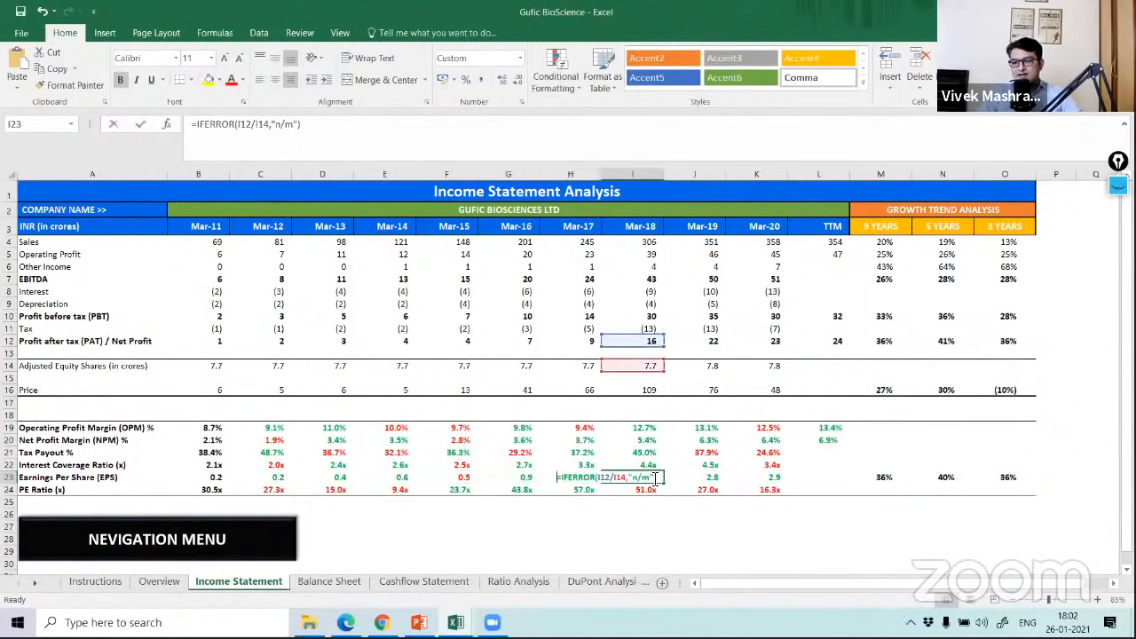
{"action": "key", "text": "Escape"}
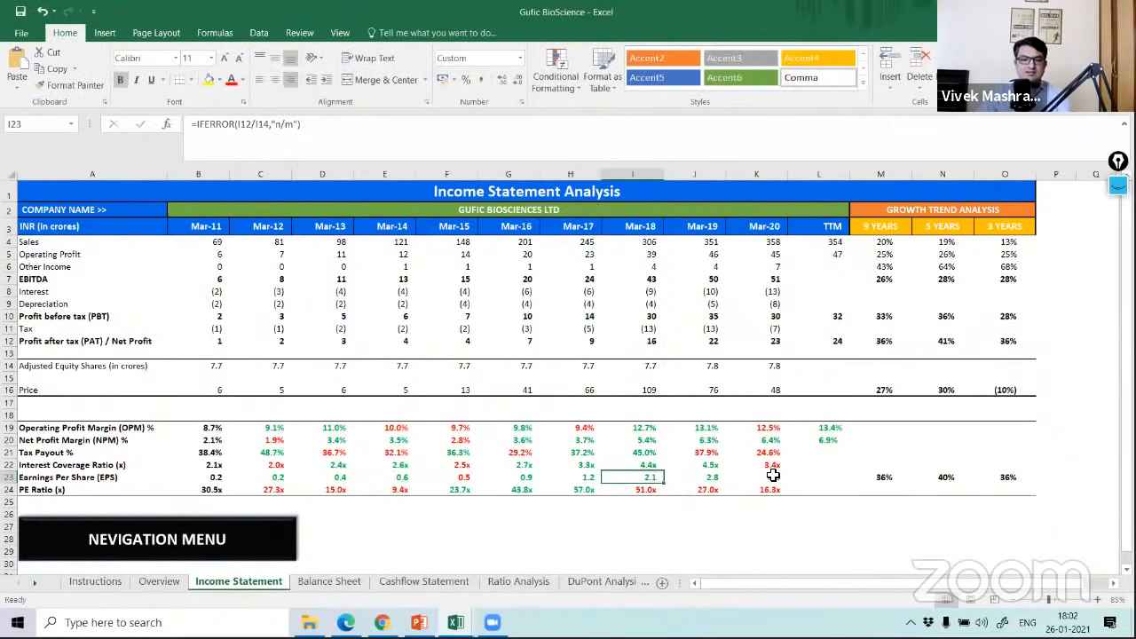
{"action": "left_click", "coordinate": [772, 477]}
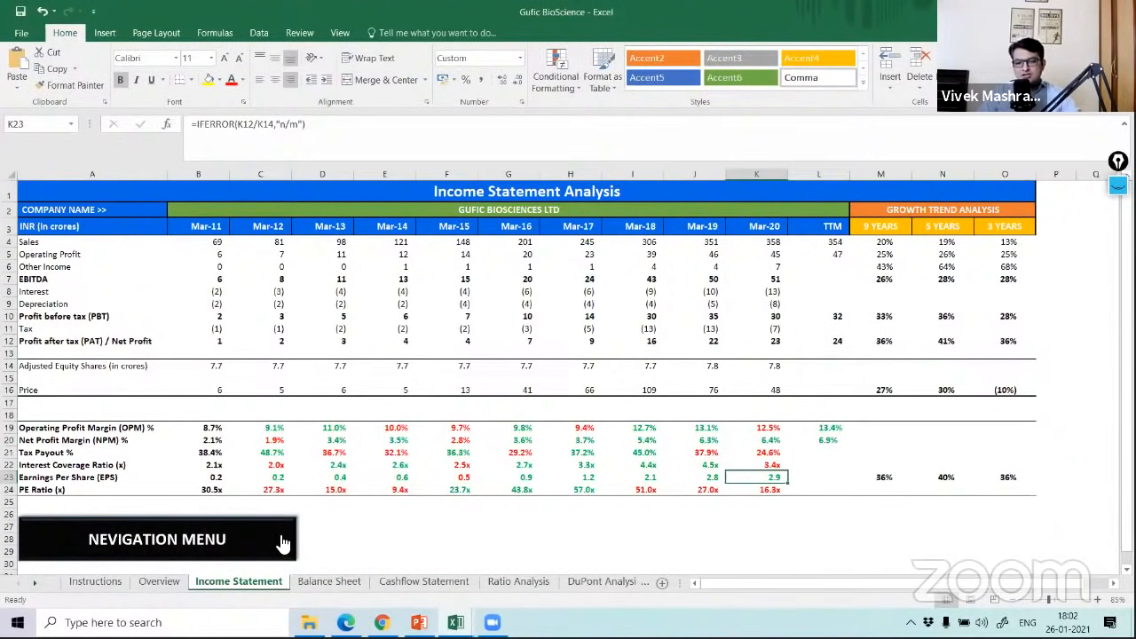
Step: Open the Balance Sheet analysis and examine Borrowings from Mar-14 to Mar-20 and Debt To Equity from Mar-16 to Mar-20
{"action": "key", "text": "ctrl+Page_Down"}
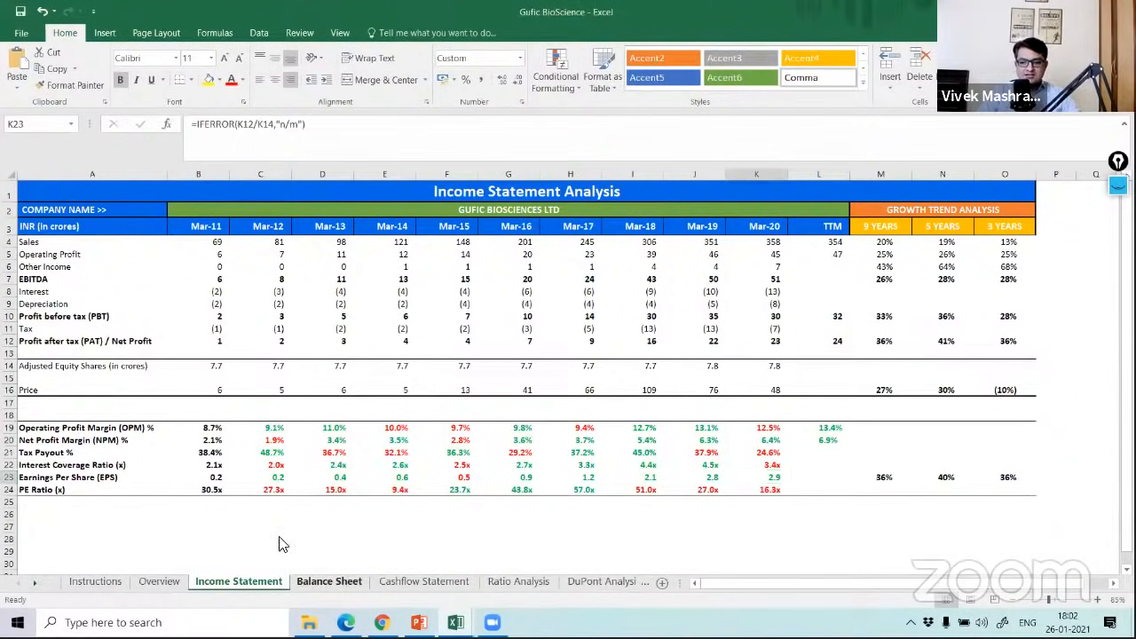
{"action": "left_click", "coordinate": [694, 291]}
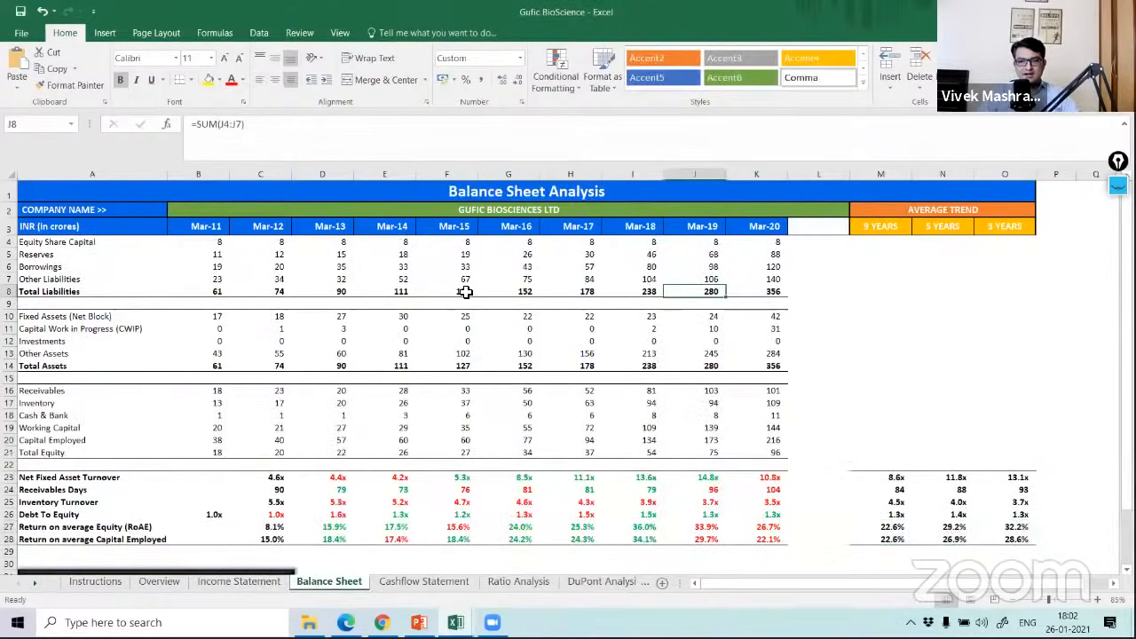
{"action": "left_click_drag", "start_coordinate": [375, 268], "coordinate": [756, 267]}
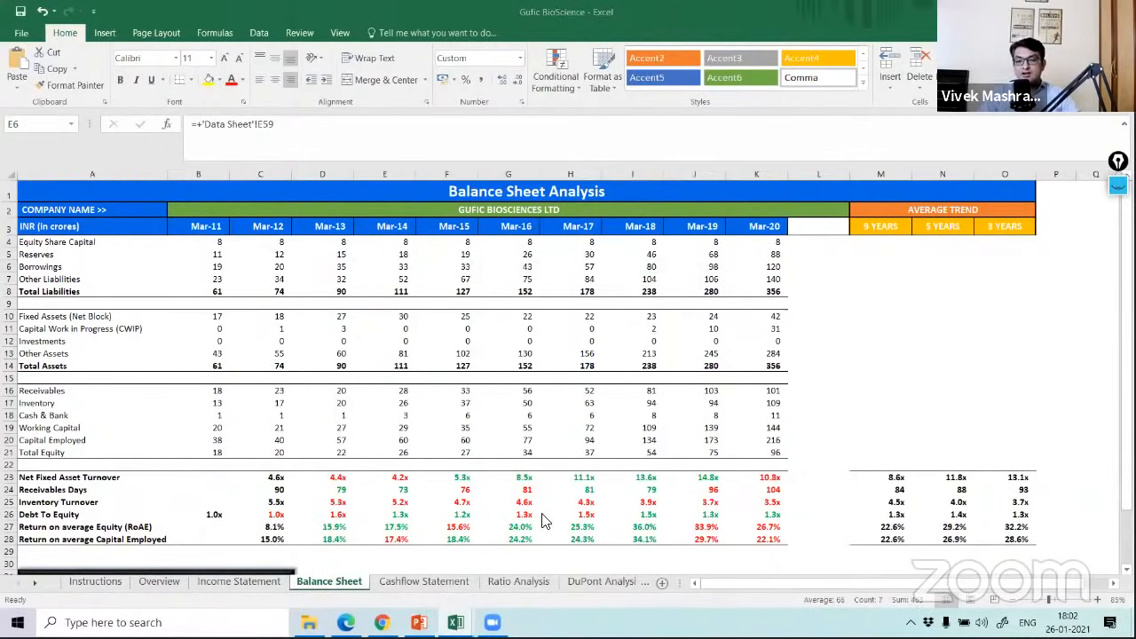
{"action": "left_click_drag", "start_coordinate": [513, 514], "coordinate": [760, 516]}
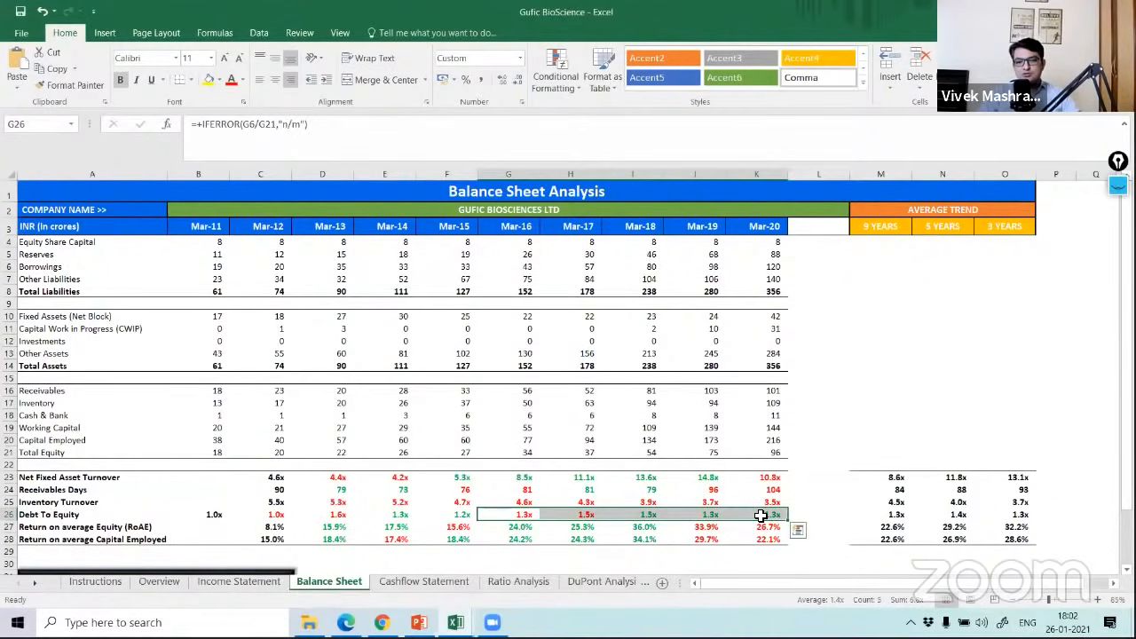
Step: Examine the Net Fixed Asset Turnover trend from Mar-14 to Mar-19
{"action": "left_click", "coordinate": [583, 489]}
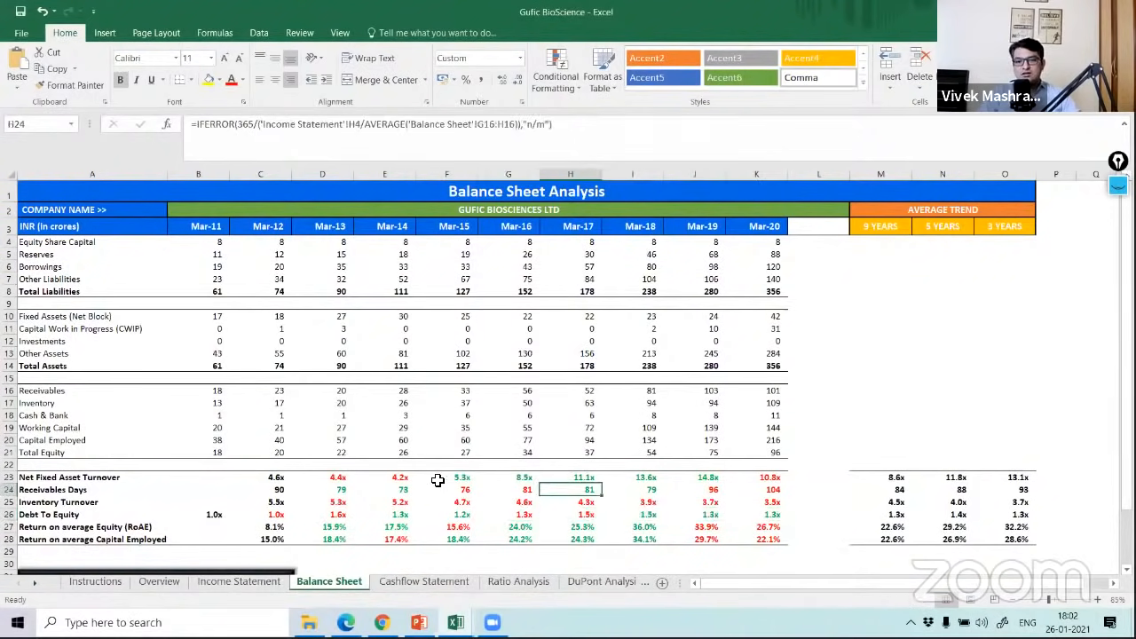
{"action": "left_click_drag", "start_coordinate": [366, 479], "coordinate": [707, 477]}
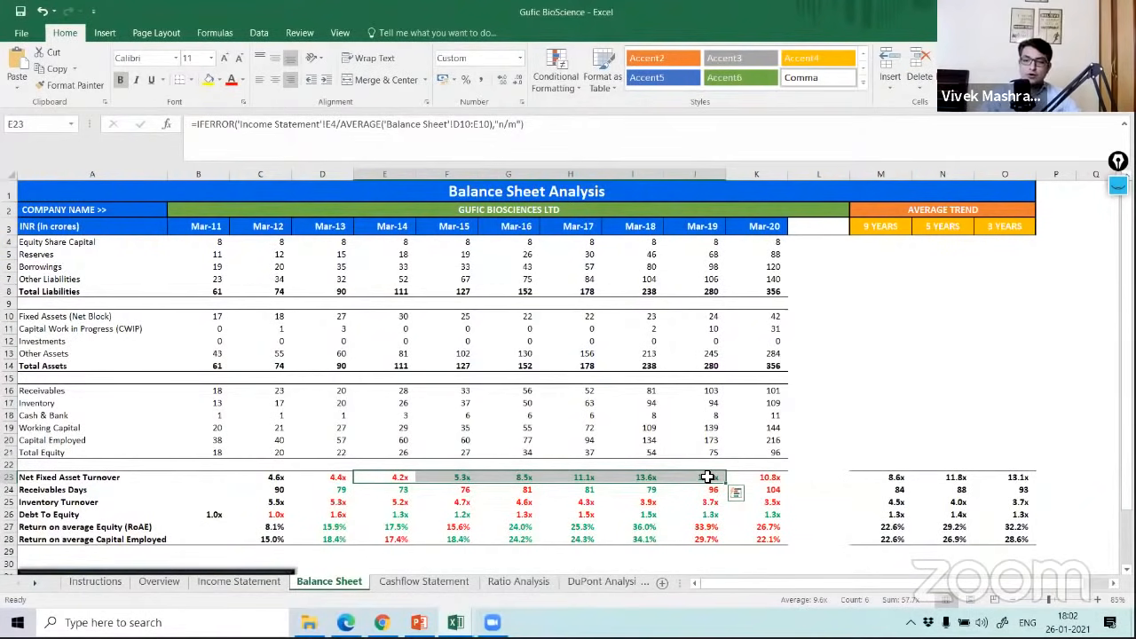
{"action": "left_click", "coordinate": [756, 465]}
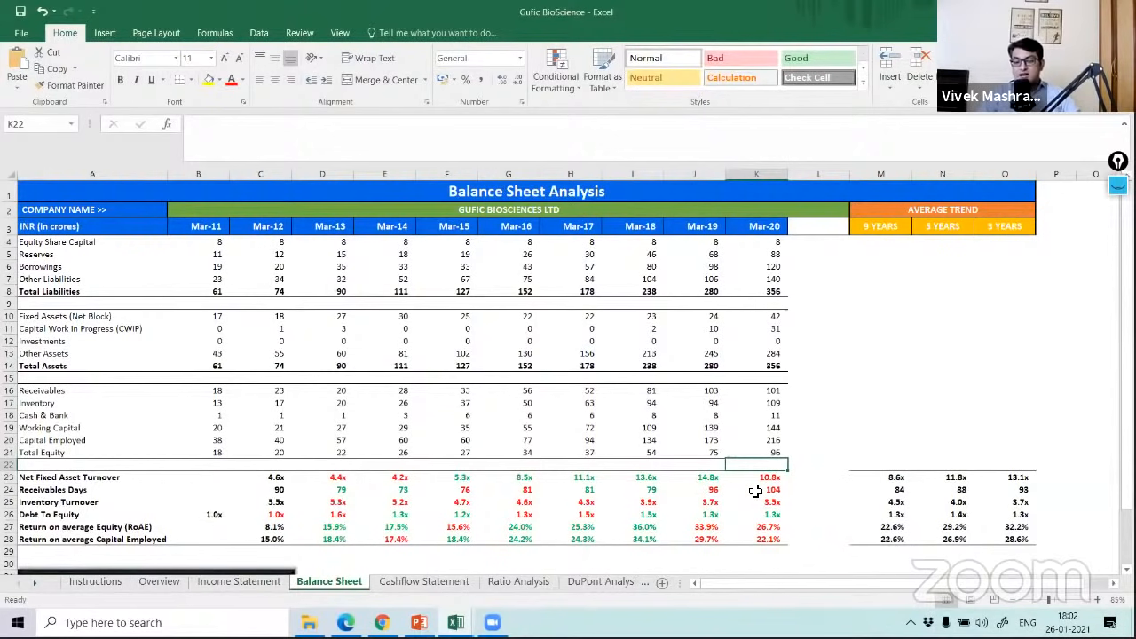
Step: Compare Receivables Days for Mar-19 and Mar-20 with the 9-year and 5-year averages
{"action": "left_click_drag", "start_coordinate": [701, 490], "coordinate": [755, 491]}
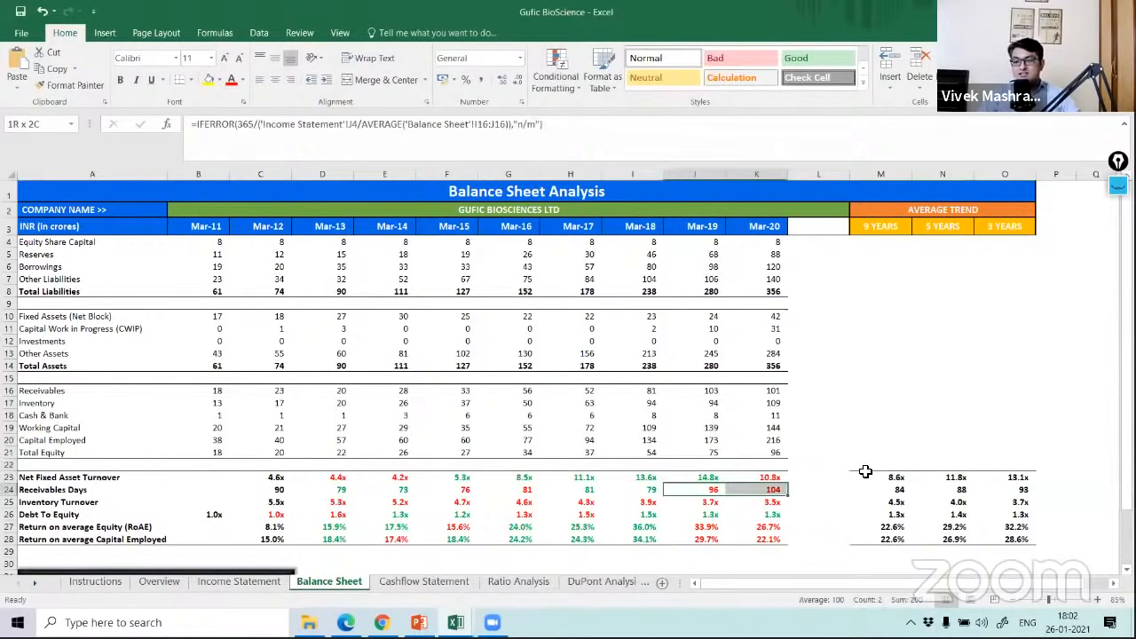
{"action": "left_click", "coordinate": [893, 490]}
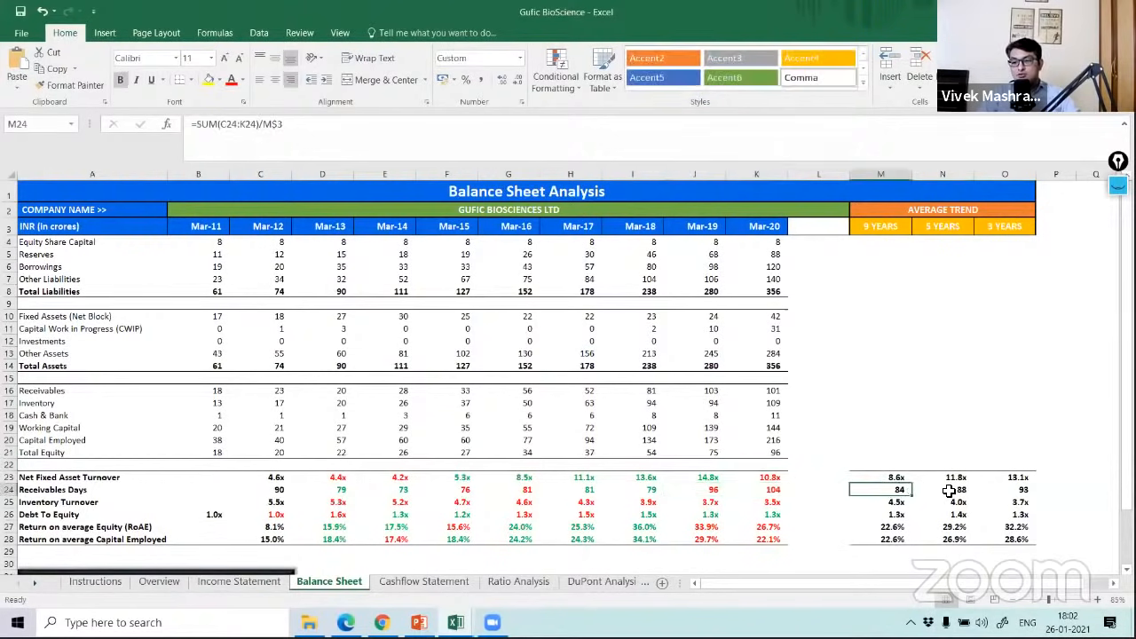
{"action": "left_click_drag", "start_coordinate": [957, 490], "coordinate": [893, 490]}
{"action": "left_click_drag", "start_coordinate": [722, 491], "coordinate": [766, 489]}
{"action": "left_click", "coordinate": [765, 489]}
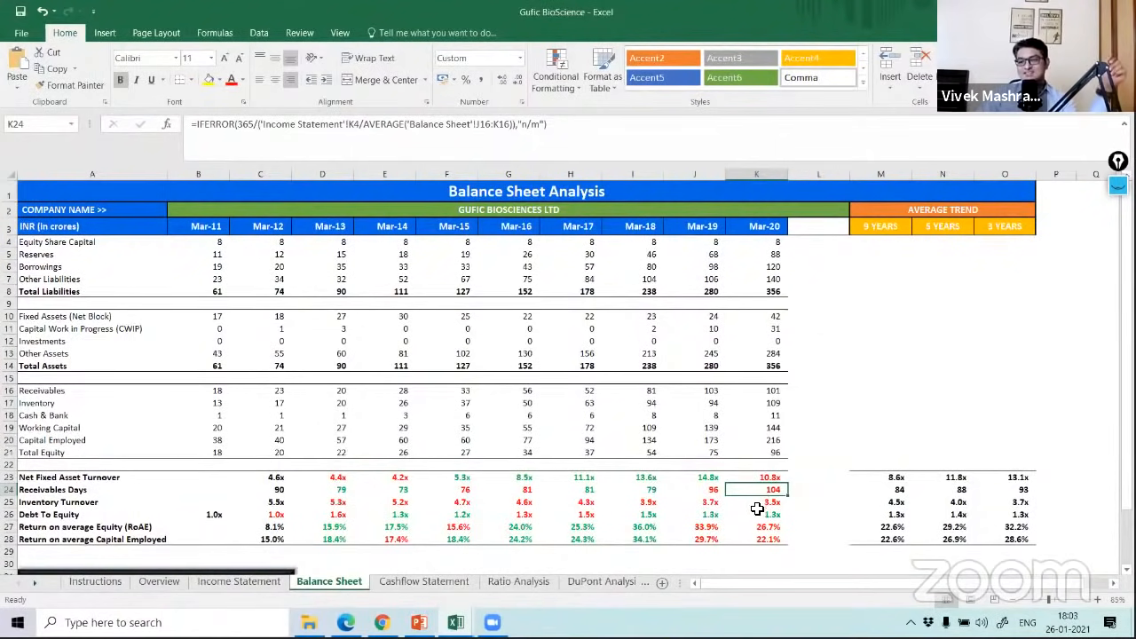
Step: Examine Inventory Turnover for Mar-18 and Mar-19, then the returns on average equity and capital employed up to Mar-20
{"action": "left_click", "coordinate": [645, 504]}
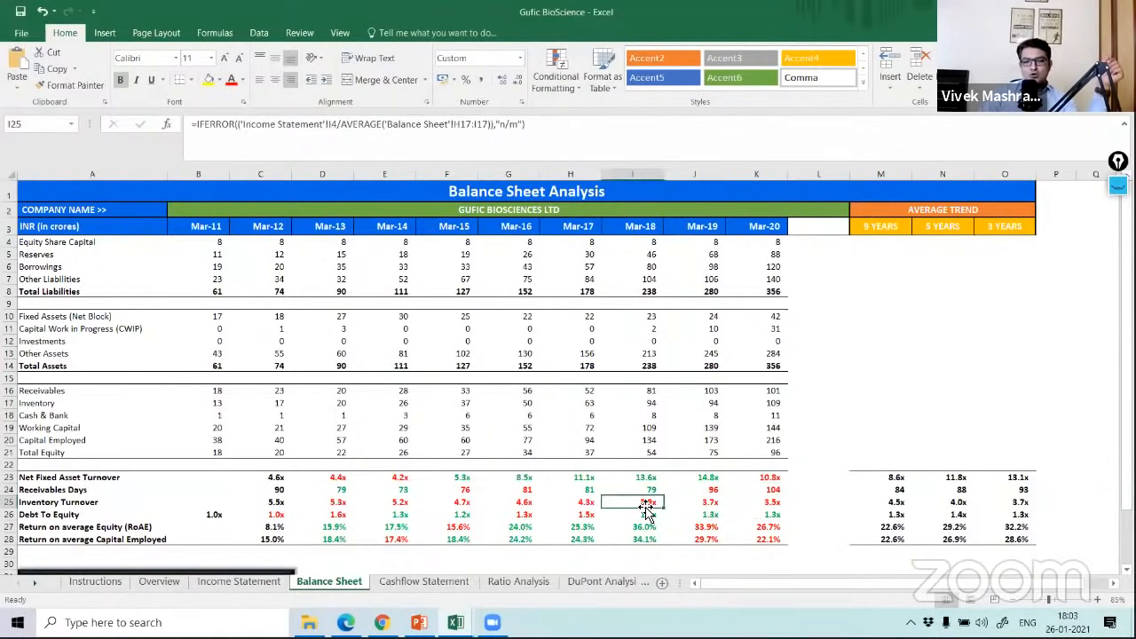
{"action": "left_click", "coordinate": [713, 508]}
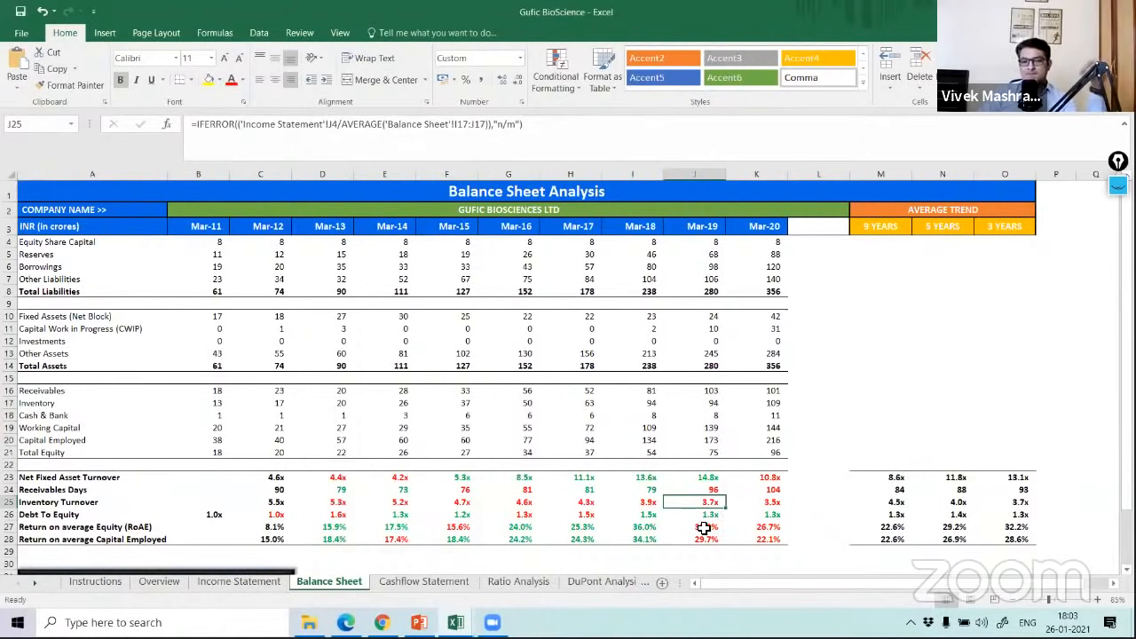
{"action": "left_click_drag", "start_coordinate": [635, 527], "coordinate": [750, 527]}
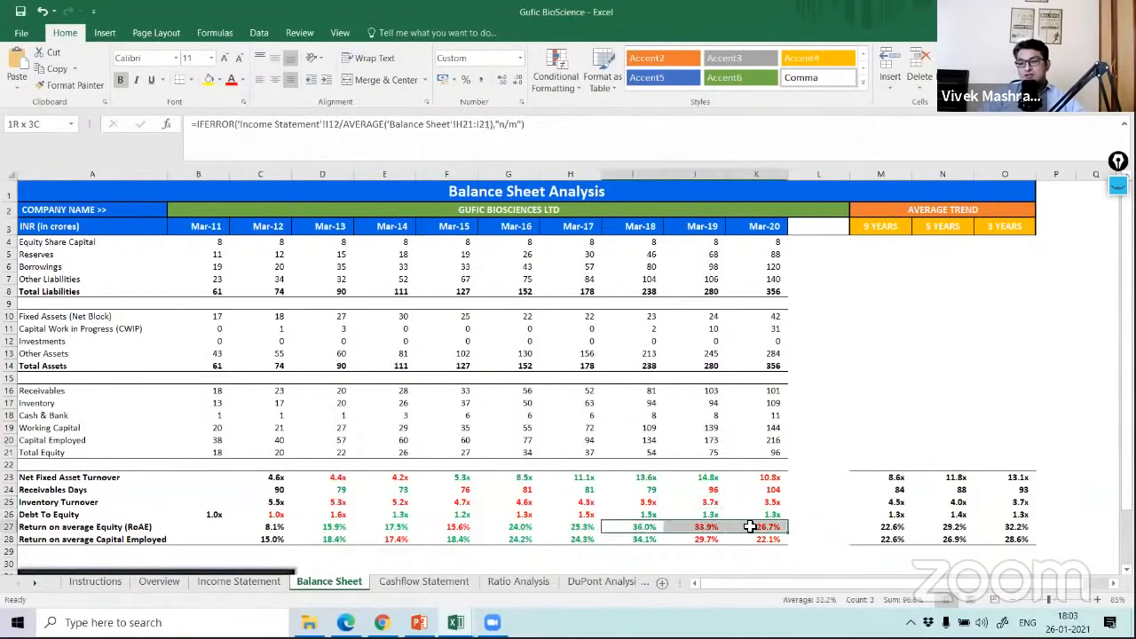
{"action": "left_click", "coordinate": [750, 527]}
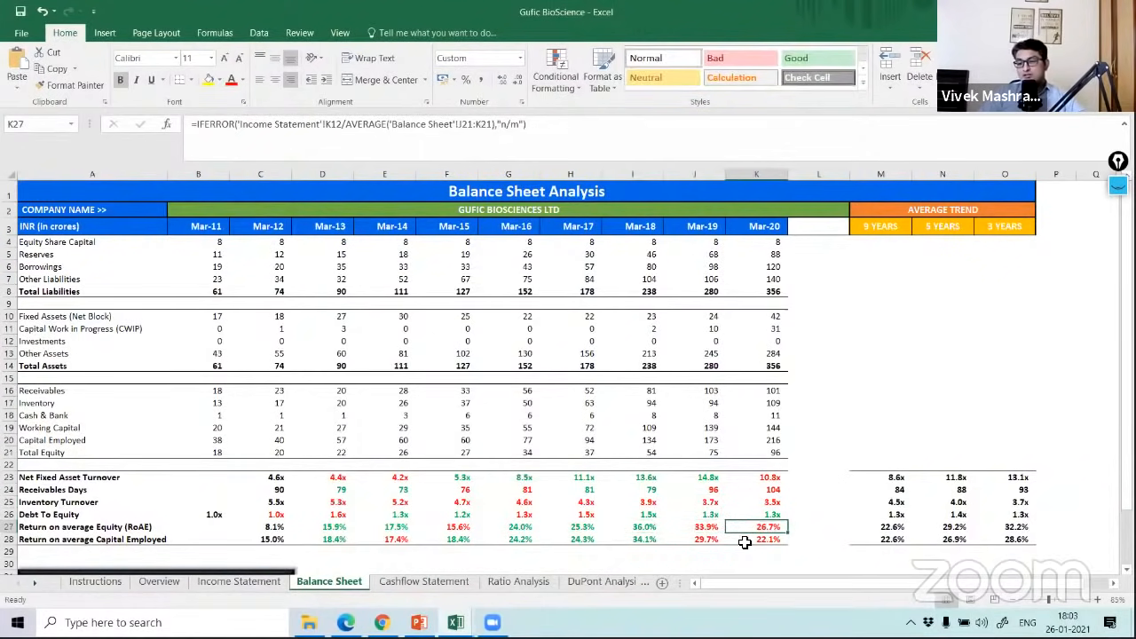
{"action": "left_click_drag", "start_coordinate": [745, 542], "coordinate": [697, 526]}
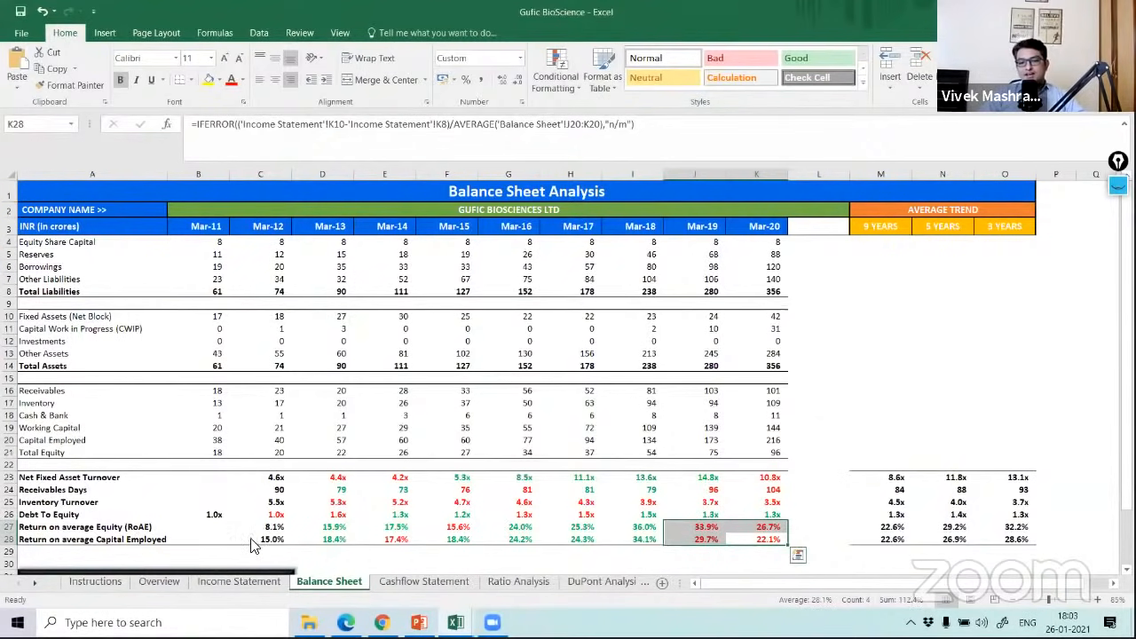
Step: Open the Cashflow Statement analysis and examine Cash from Operating Activity from Mar-16 to Mar-18
{"action": "left_click", "coordinate": [403, 584]}
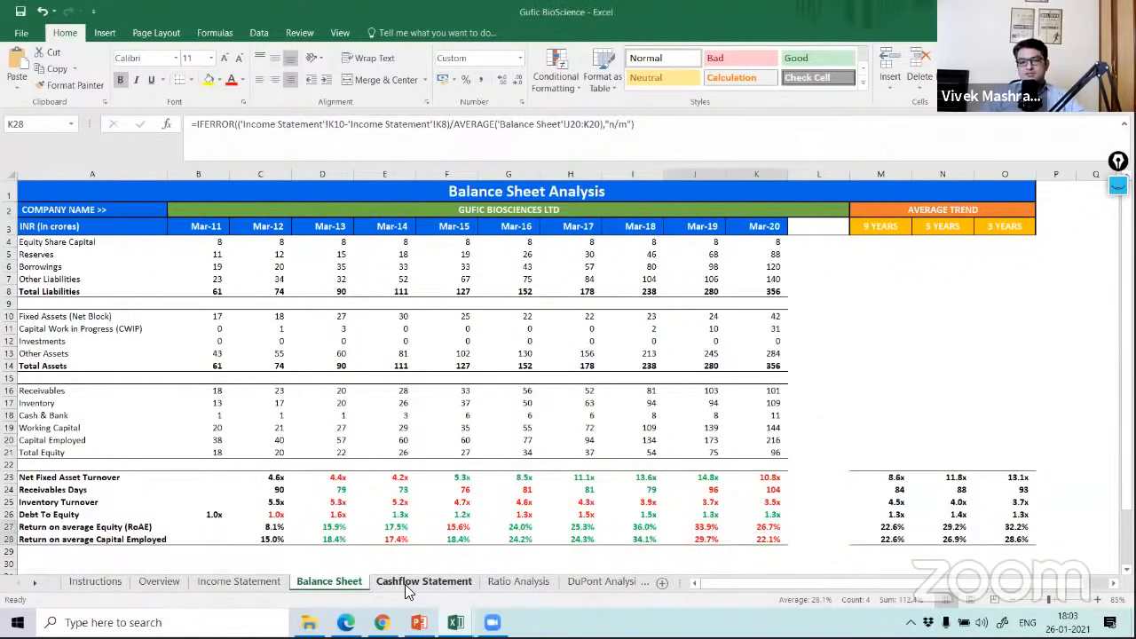
{"action": "left_click", "coordinate": [405, 584]}
{"action": "left_click", "coordinate": [636, 427]}
{"action": "left_click", "coordinate": [621, 317]}
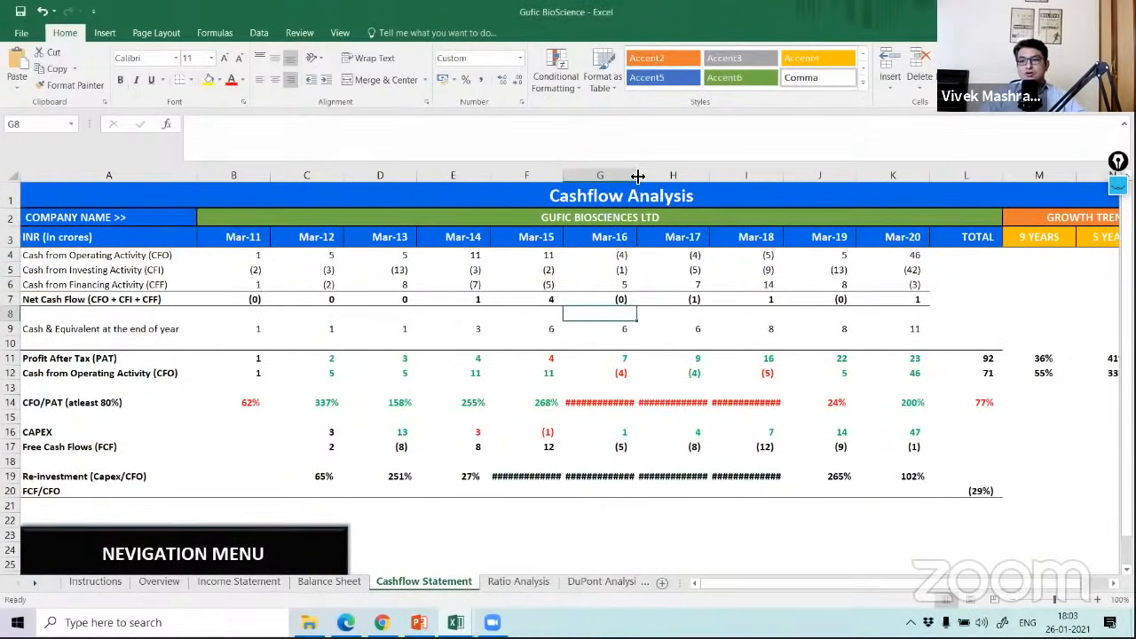
{"action": "left_click_drag", "start_coordinate": [618, 256], "coordinate": [771, 255]}
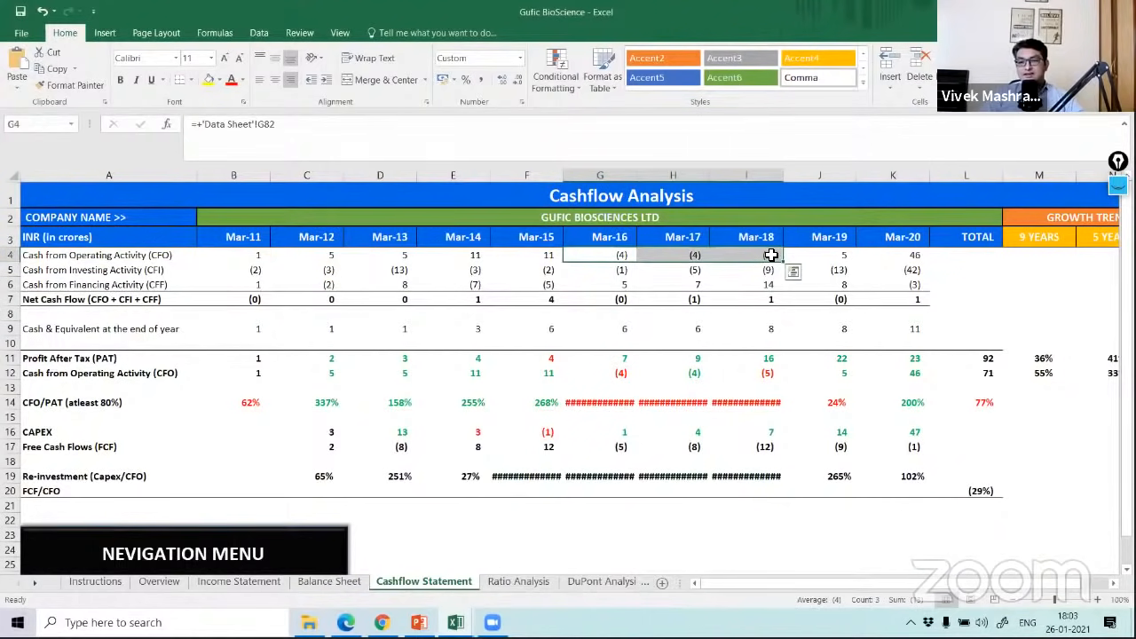
{"action": "left_click_drag", "start_coordinate": [621, 372], "coordinate": [762, 372]}
Step: Inspect the 9-year CFO growth and total CFO/PAT, compare PAT with CFO for Mar-18 and Mar-19, and check the Mar-15 re-investment formula
{"action": "left_click", "coordinate": [1038, 373]}
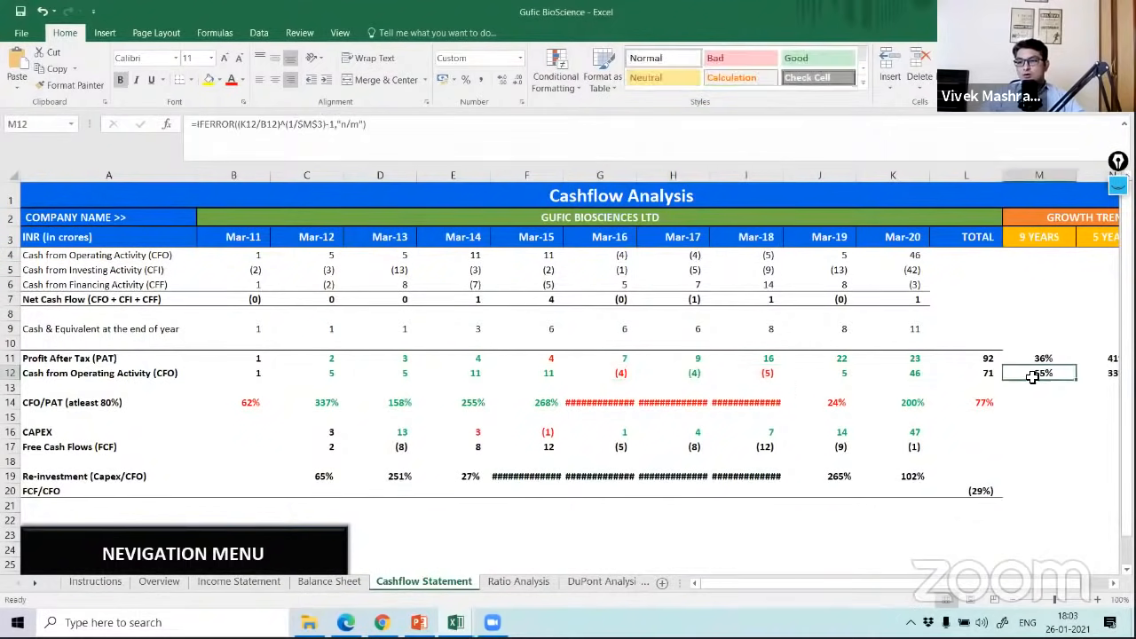
{"action": "left_click", "coordinate": [978, 404]}
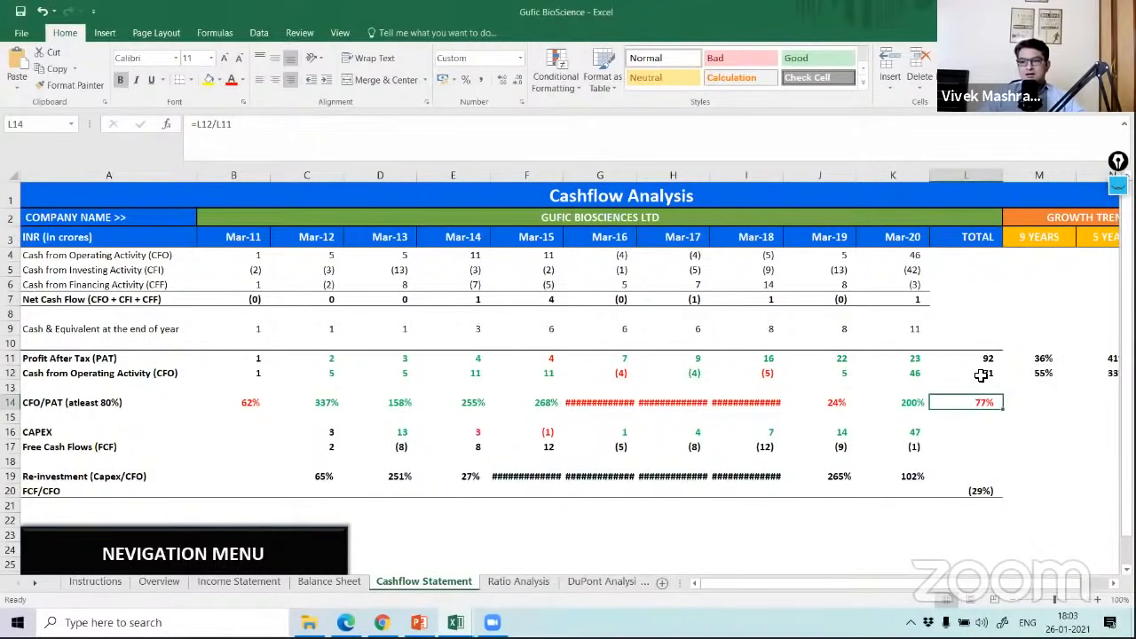
{"action": "left_click_drag", "start_coordinate": [839, 362], "coordinate": [772, 376]}
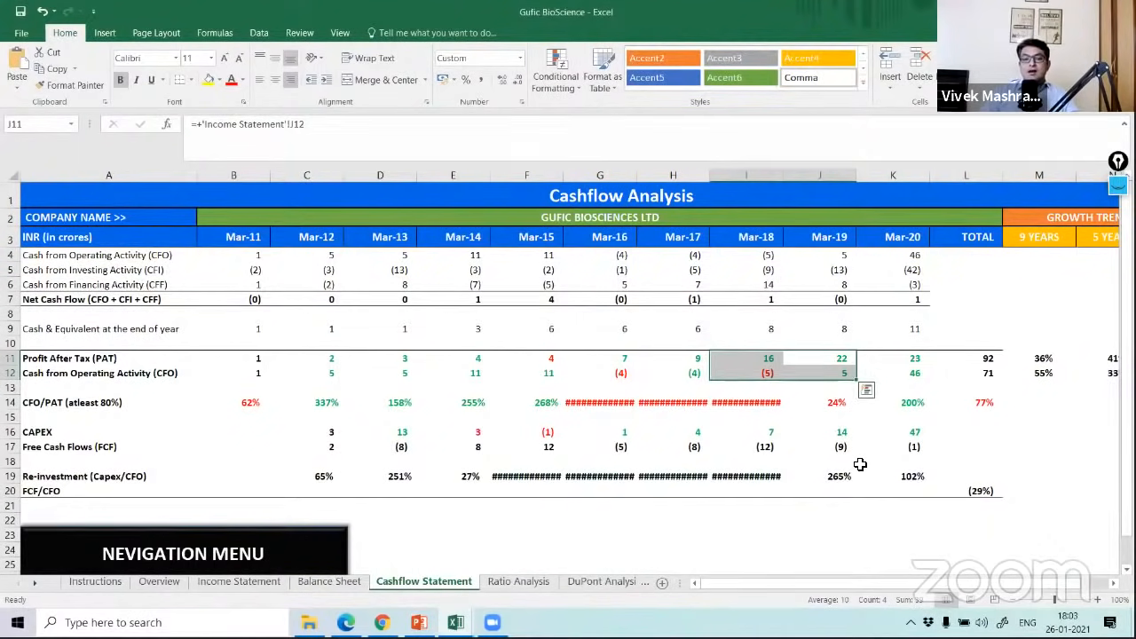
{"action": "left_click", "coordinate": [508, 476]}
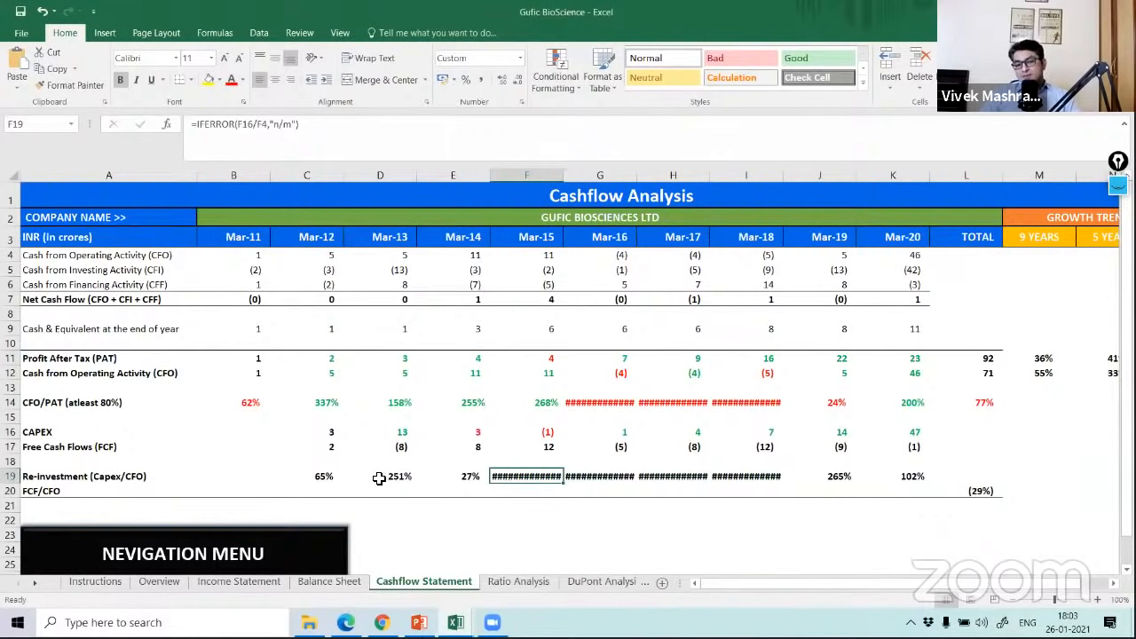
Step: Review the Ratio Analysis sheet, followed by the DuPont Analysis sheet
{"action": "left_click", "coordinate": [511, 583]}
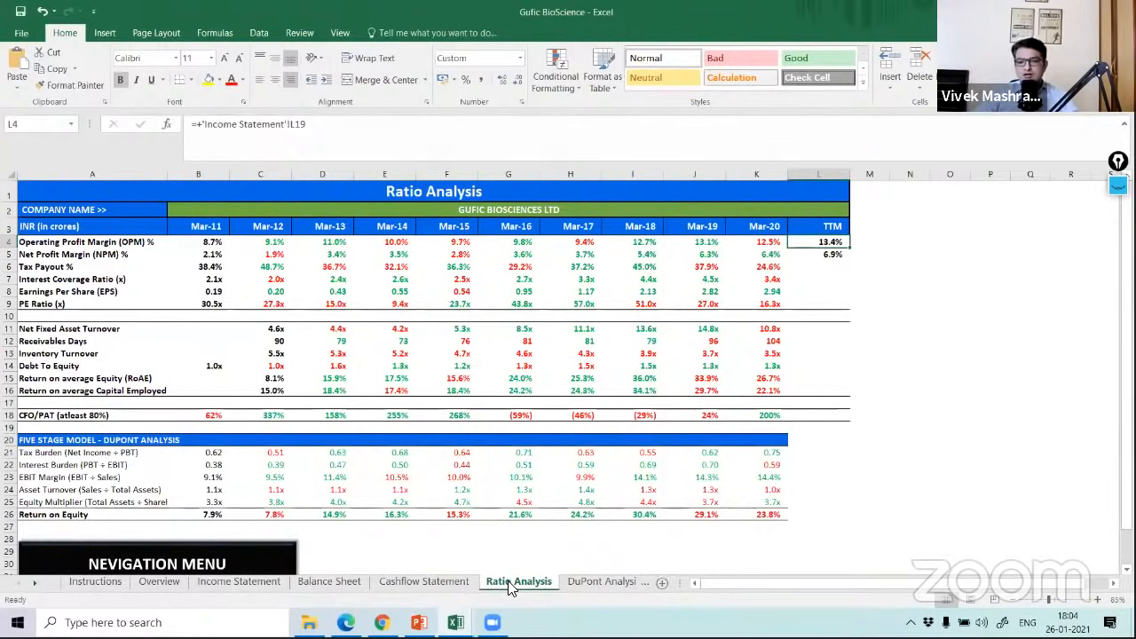
{"action": "left_click", "coordinate": [588, 585]}
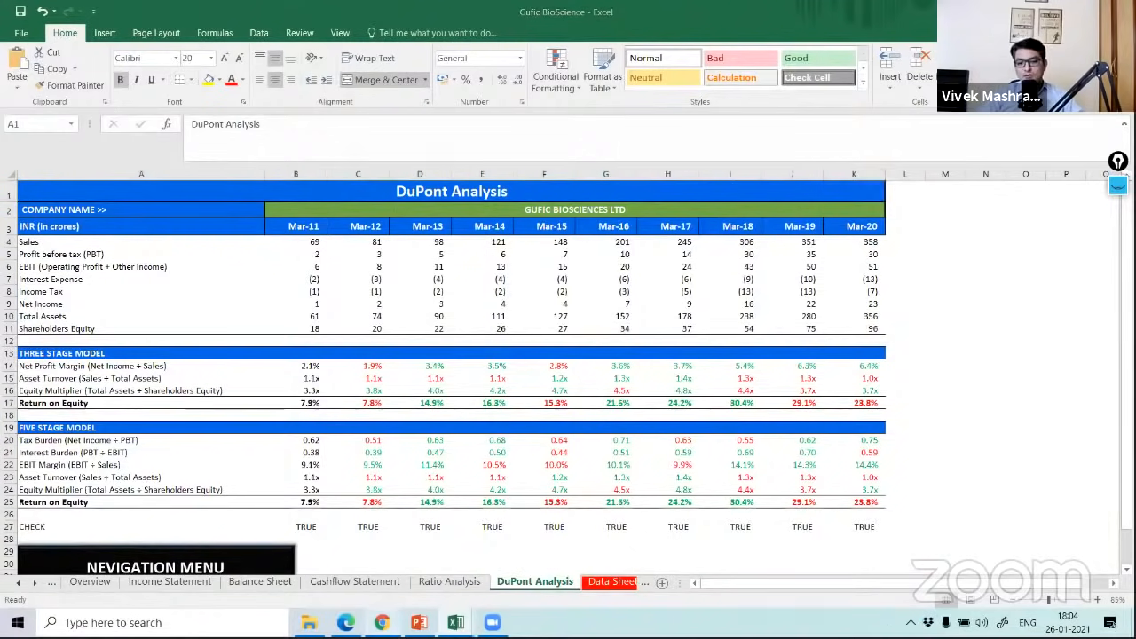
Step: Switch to the Screener page in Chrome, search for "itc" and open the ITC Ltd company page
{"action": "mouse_move", "coordinate": [382, 622]}
{"action": "left_click", "coordinate": [382, 555]}
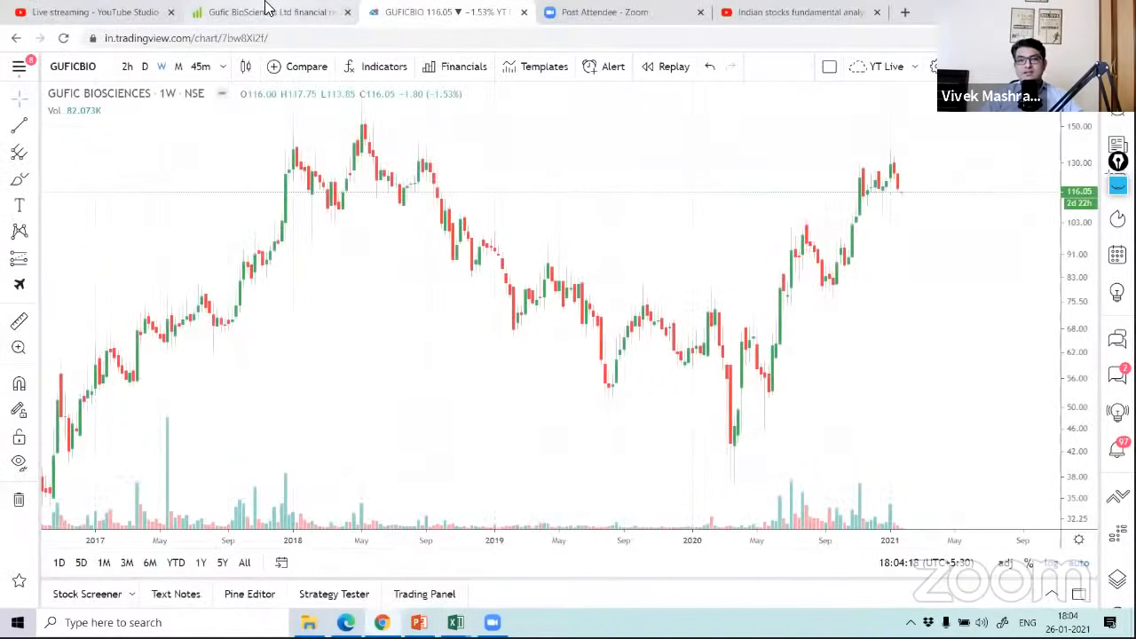
{"action": "key", "text": "ctrl+shift+Tab"}
{"action": "left_click", "coordinate": [779, 78]}
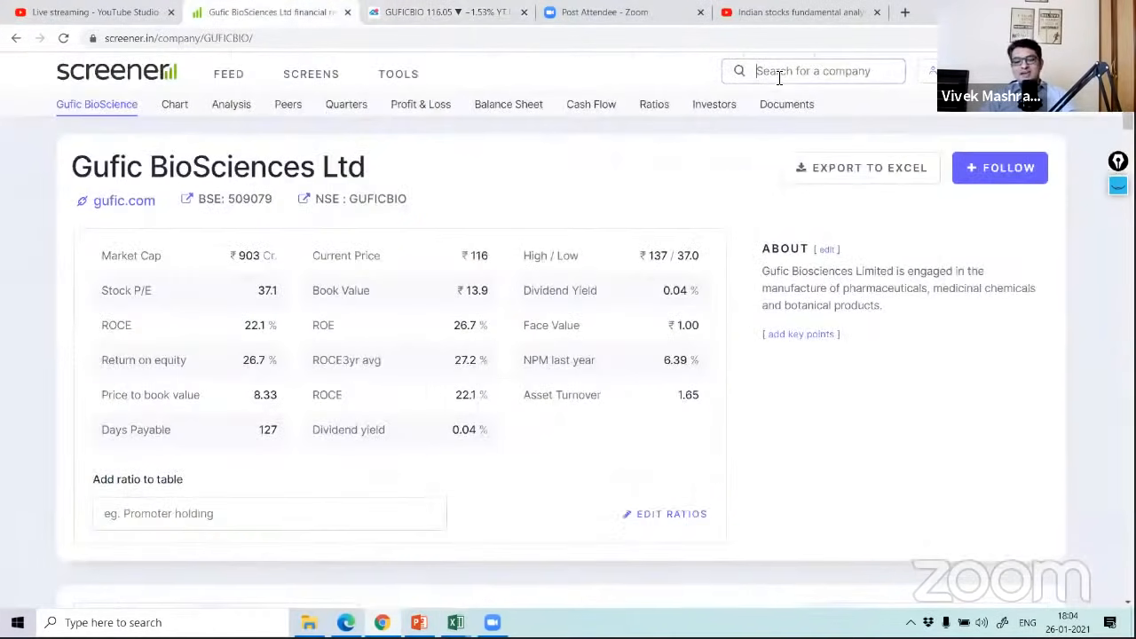
{"action": "type", "text": "itc"}
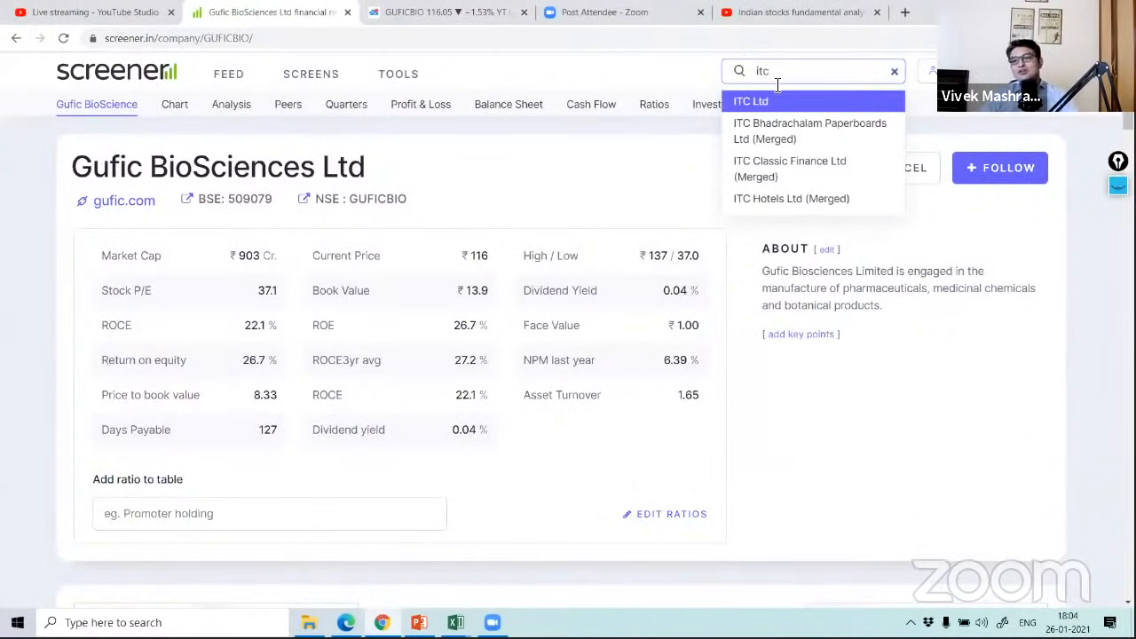
{"action": "left_click", "coordinate": [769, 103]}
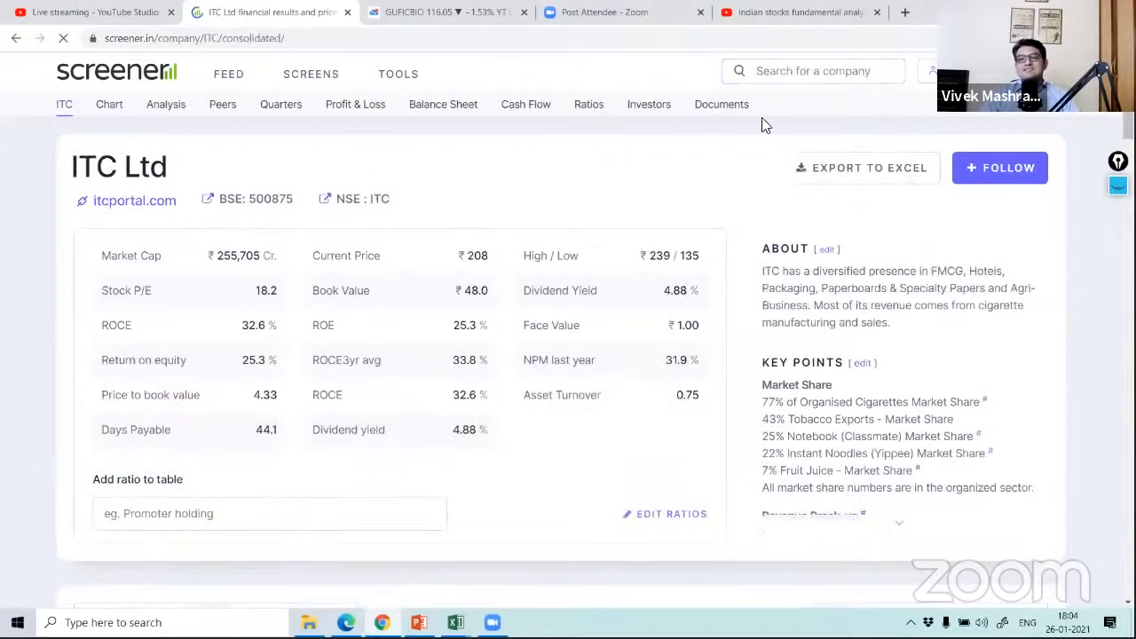
Step: Export ITC Ltd's financial data to Excel, open the downloaded workbook and enable editing
{"action": "left_click", "coordinate": [892, 174]}
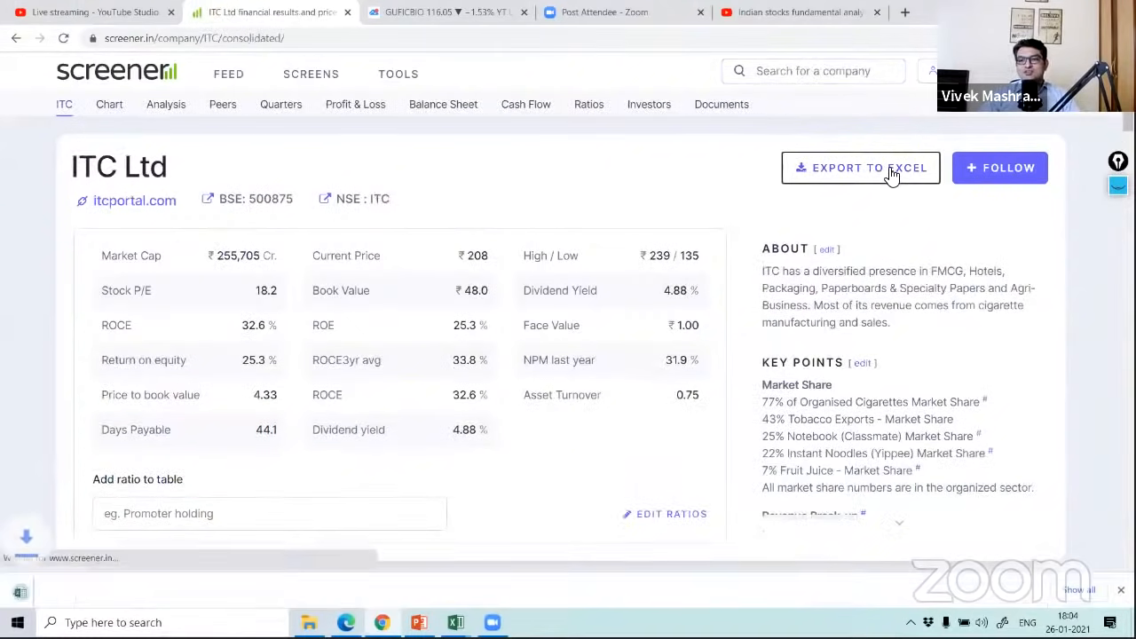
{"action": "left_click", "coordinate": [87, 586]}
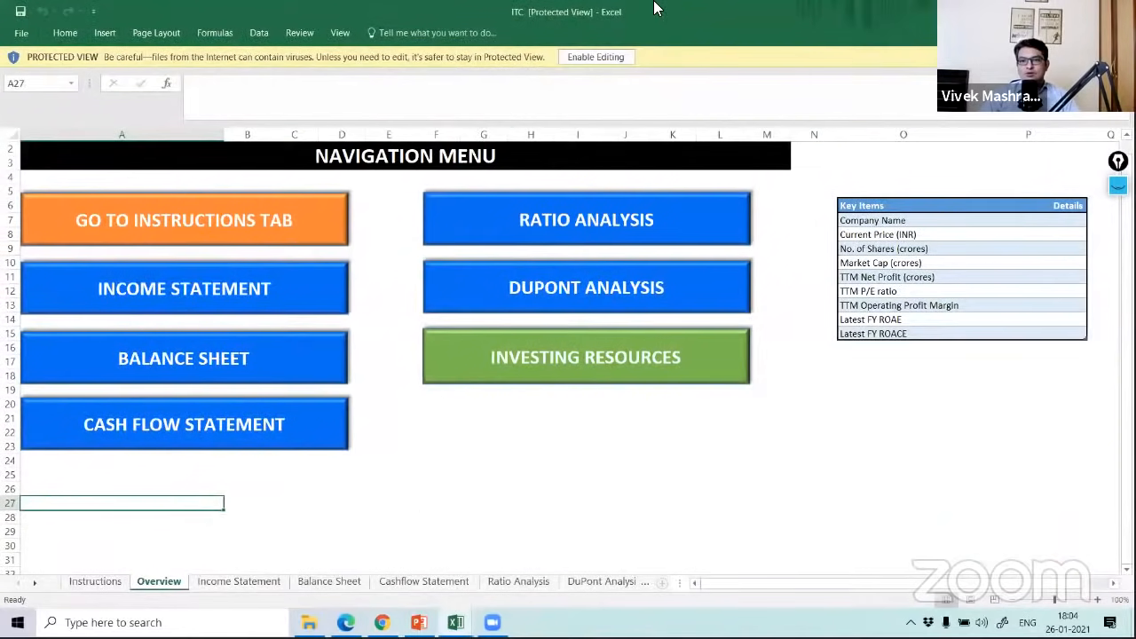
{"action": "left_click", "coordinate": [600, 55]}
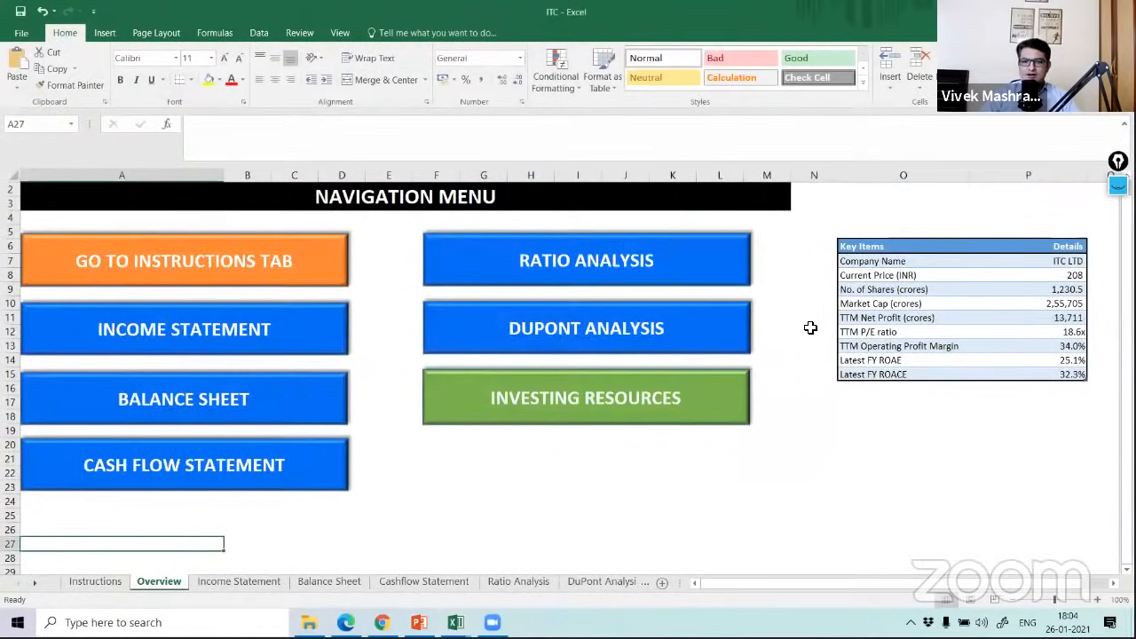
Step: Review ITC's Key Items table on the Overview sheet, checking the current price and TTM Operating Profit Margin
{"action": "left_click", "coordinate": [810, 330]}
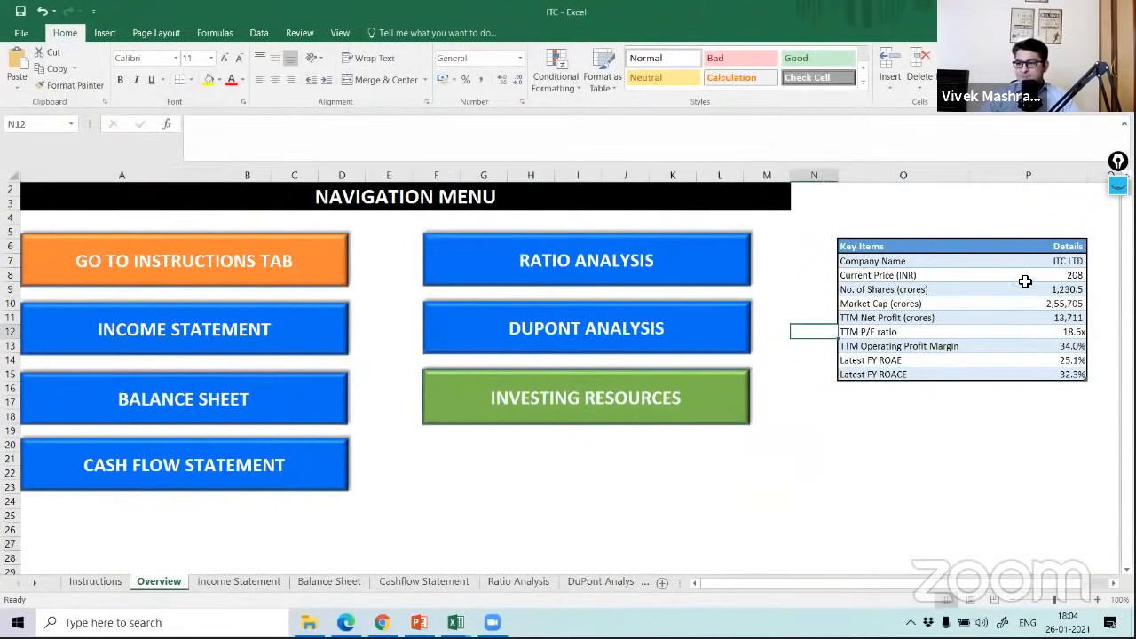
{"action": "left_click", "coordinate": [1062, 277]}
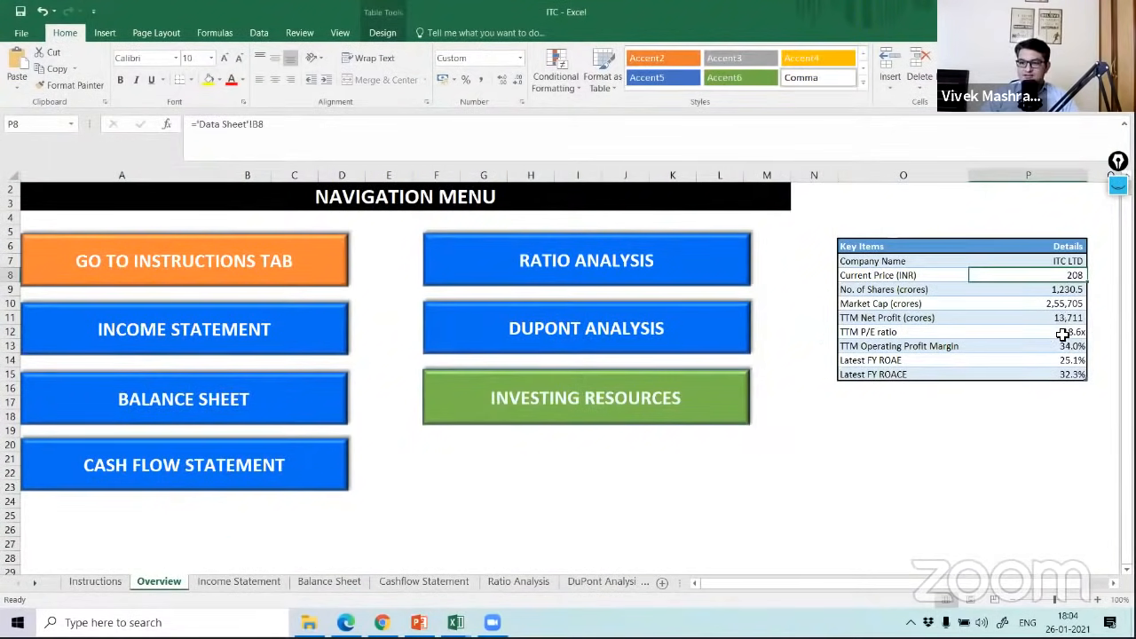
{"action": "left_click", "coordinate": [1062, 347]}
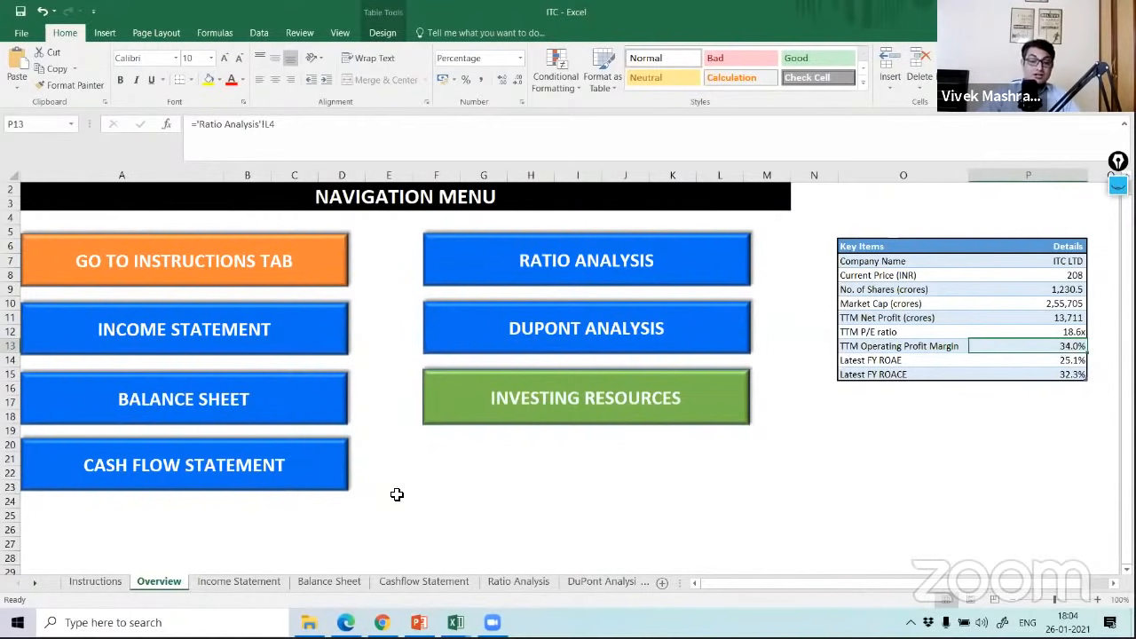
{"action": "left_click", "coordinate": [357, 510]}
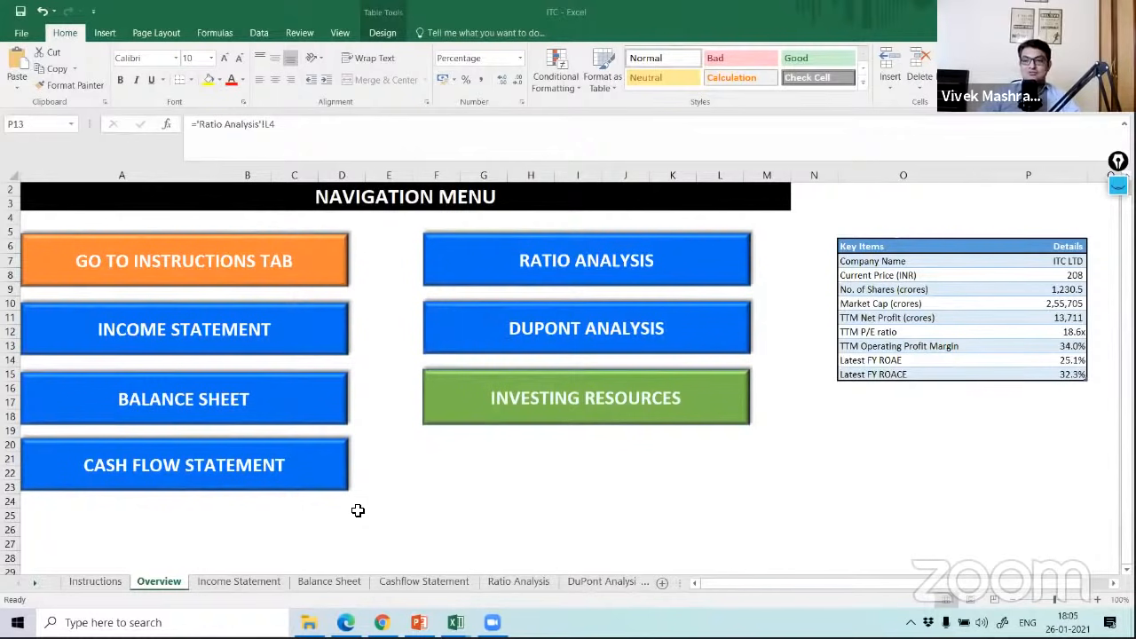
Step: Open ITC's Income Statement analysis and examine Operating Profit Margin from Mar-12 to TTM and Interest Coverage Ratio from Mar-13 to Mar-20
{"action": "left_click", "coordinate": [233, 583]}
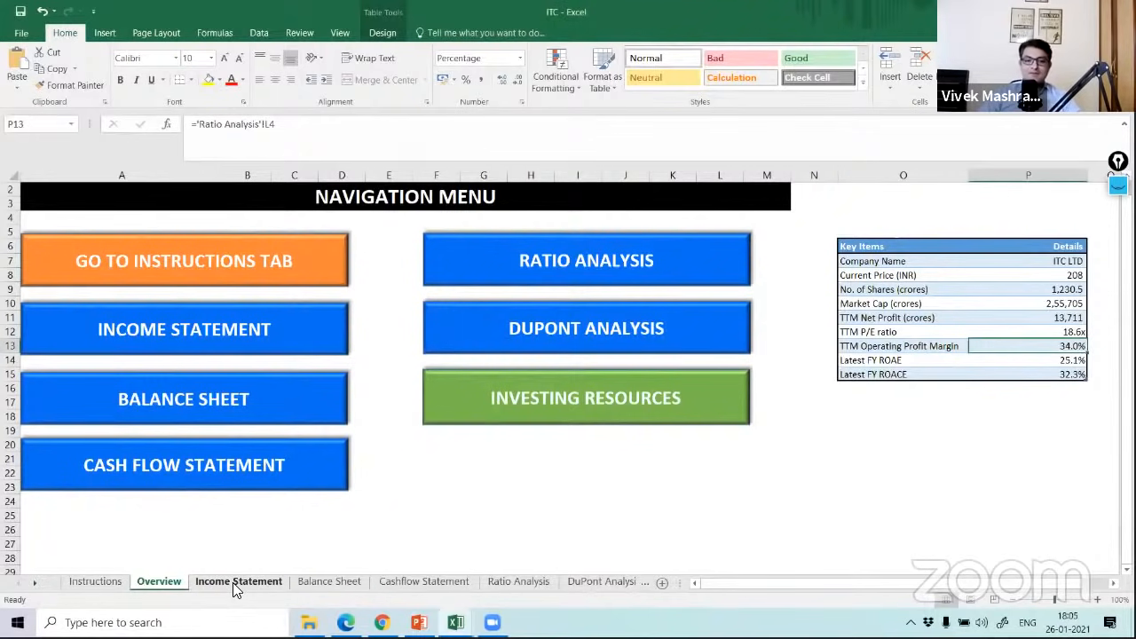
{"action": "left_click", "coordinate": [233, 582]}
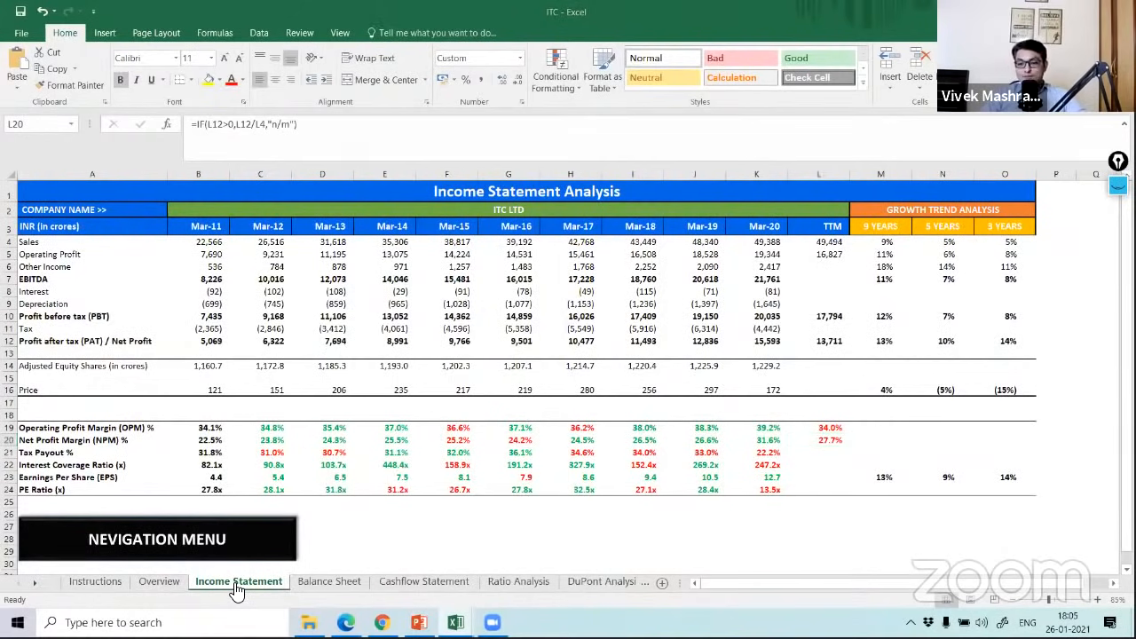
{"action": "left_click", "coordinate": [308, 427]}
{"action": "left_click_drag", "start_coordinate": [275, 427], "coordinate": [749, 426]}
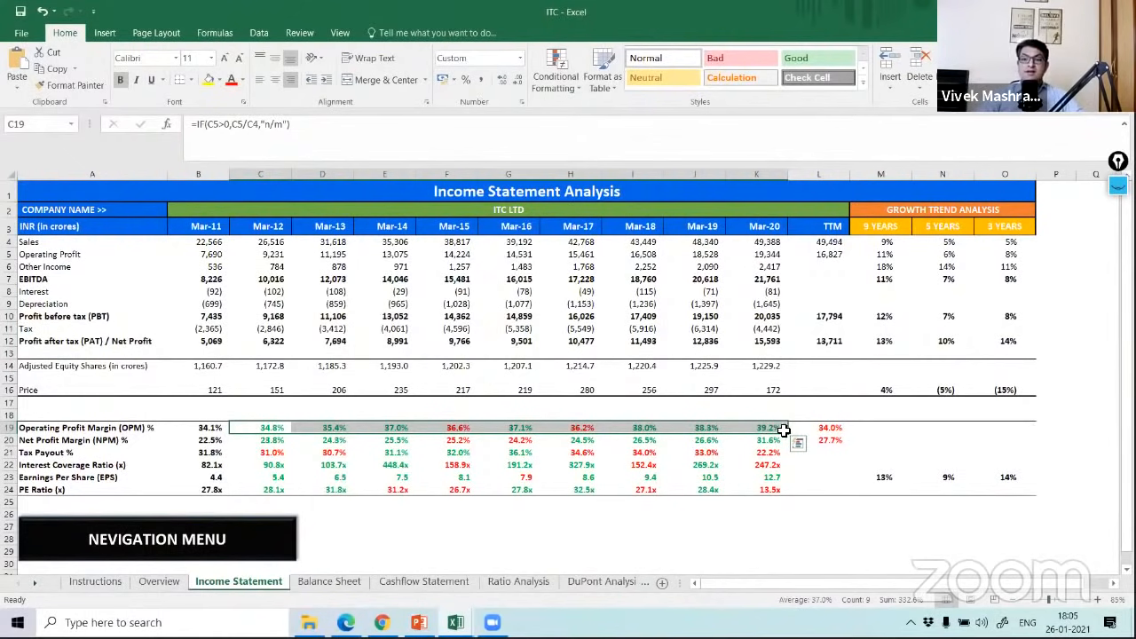
{"action": "left_click", "coordinate": [821, 430]}
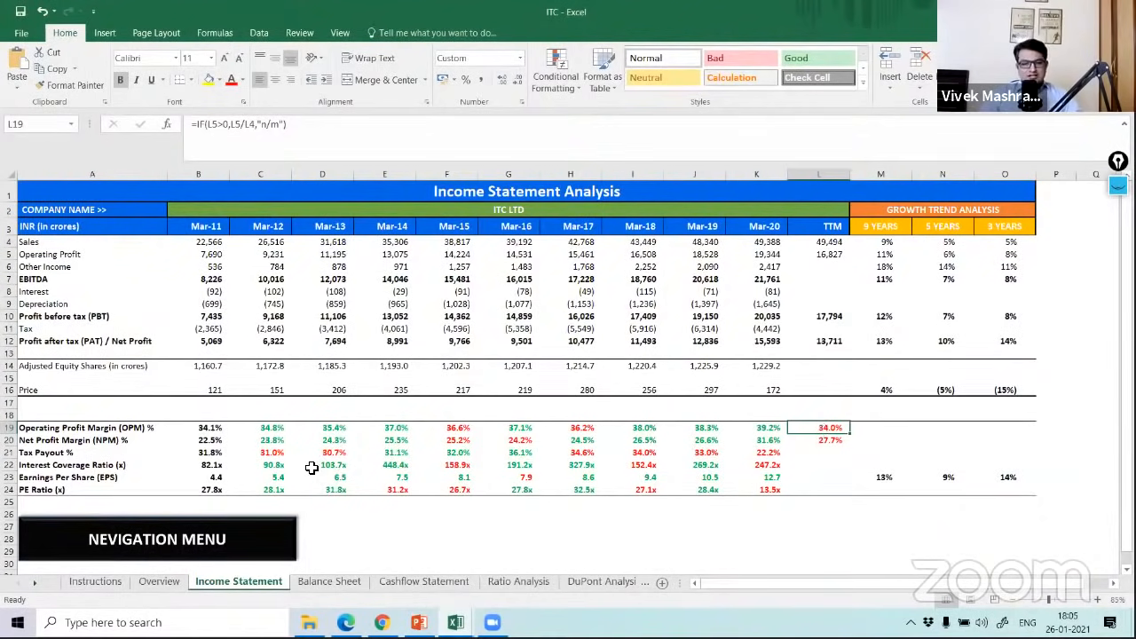
{"action": "left_click_drag", "start_coordinate": [317, 463], "coordinate": [763, 464]}
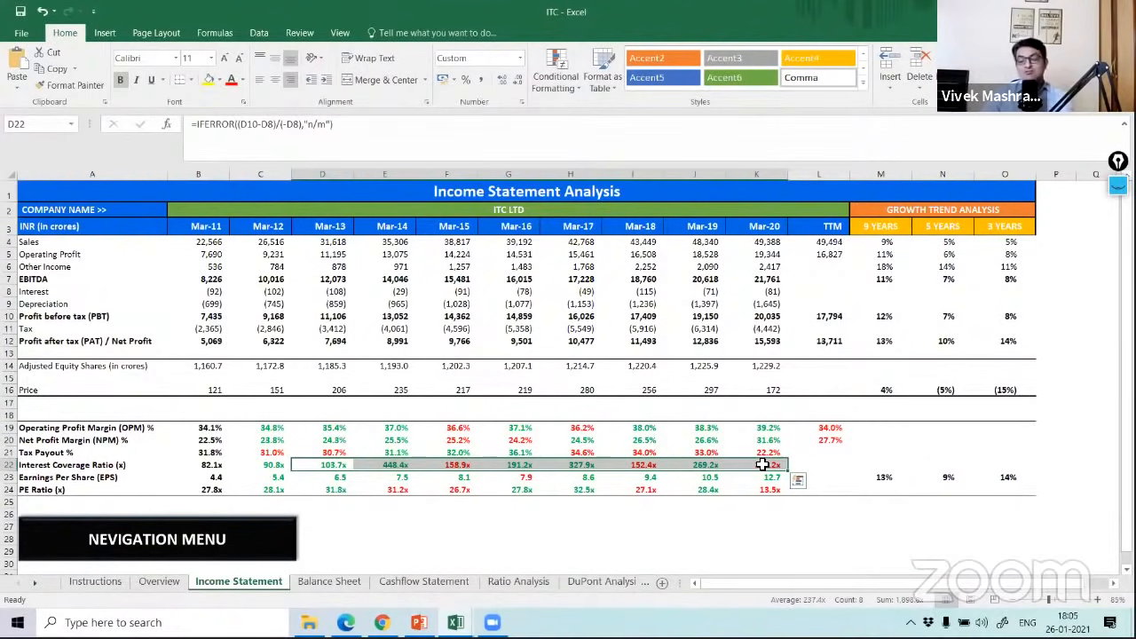
Step: Examine ITC's Borrowings from Mar-11 to Mar-20 on the Balance Sheet, then return to the Income Statement and inspect the Mar-15 Net Profit Margin
{"action": "left_click", "coordinate": [313, 588]}
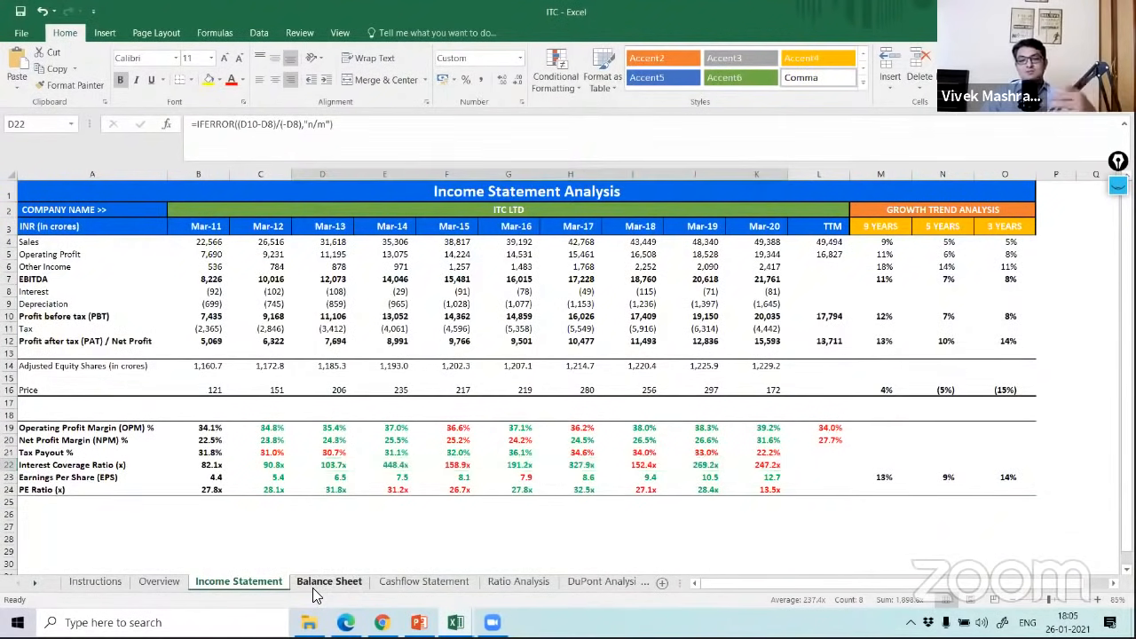
{"action": "left_click", "coordinate": [216, 277]}
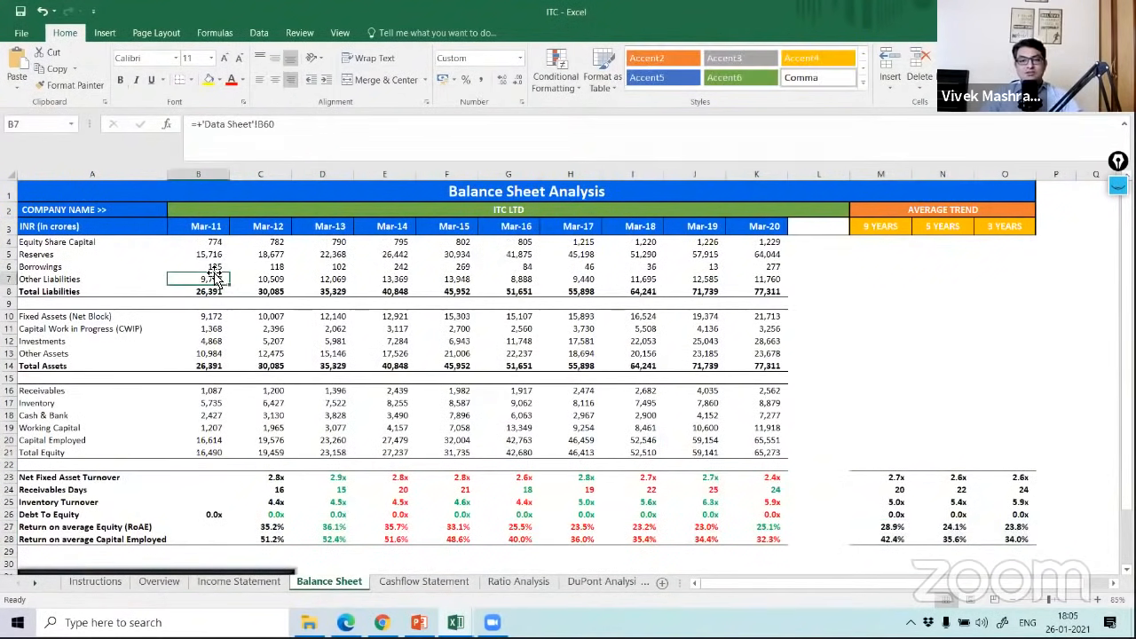
{"action": "left_click_drag", "start_coordinate": [213, 266], "coordinate": [765, 267]}
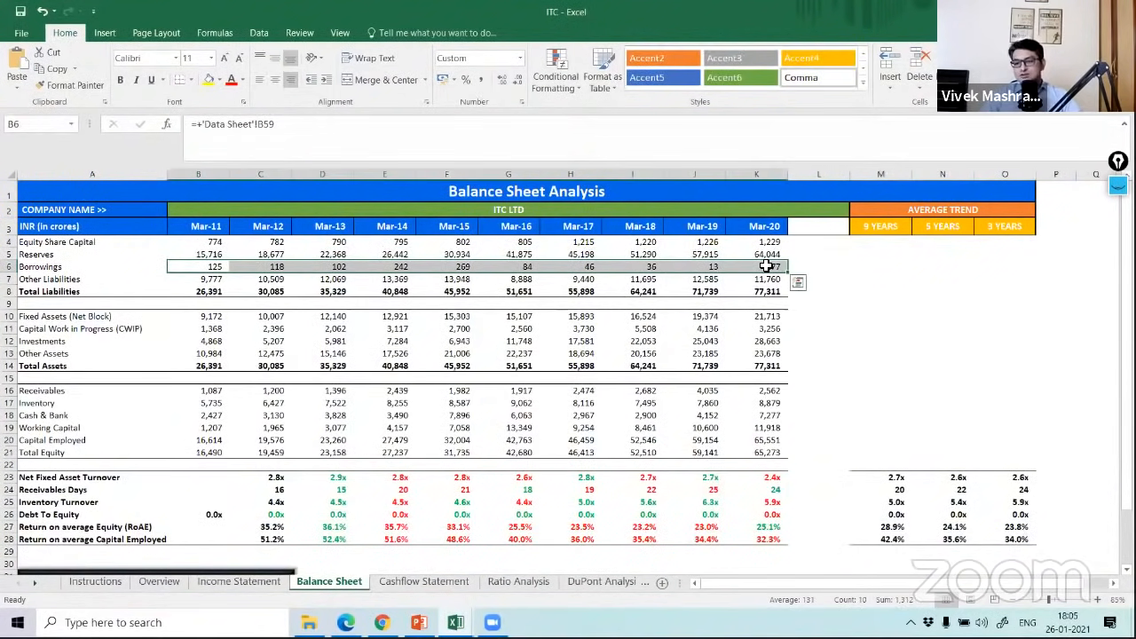
{"action": "key", "text": "ctrl+Page_Up"}
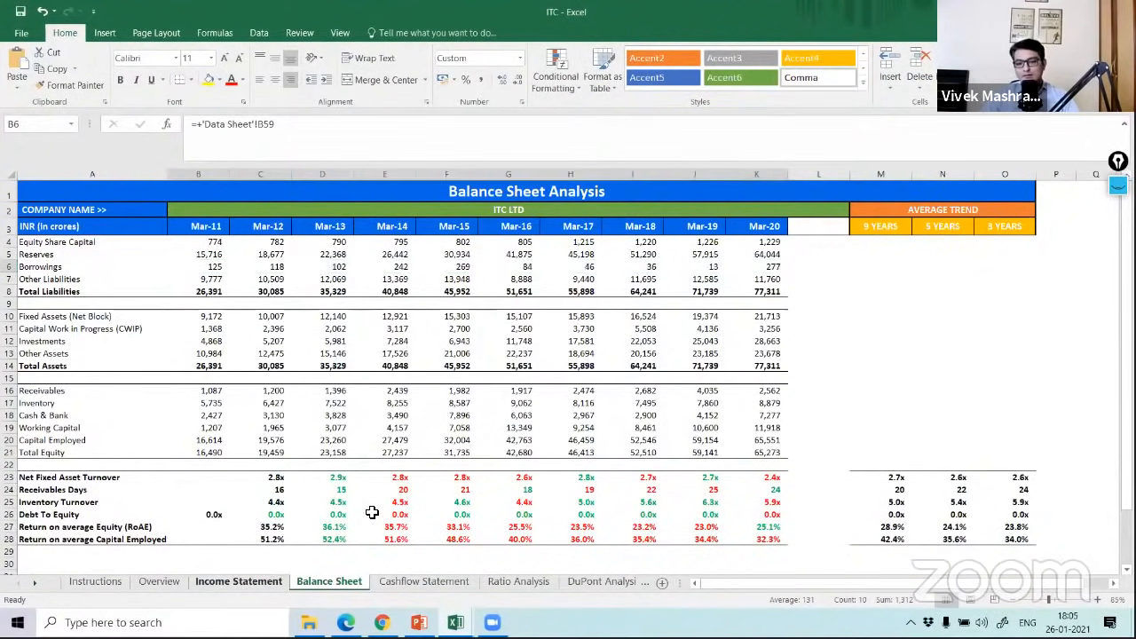
{"action": "left_click", "coordinate": [455, 442]}
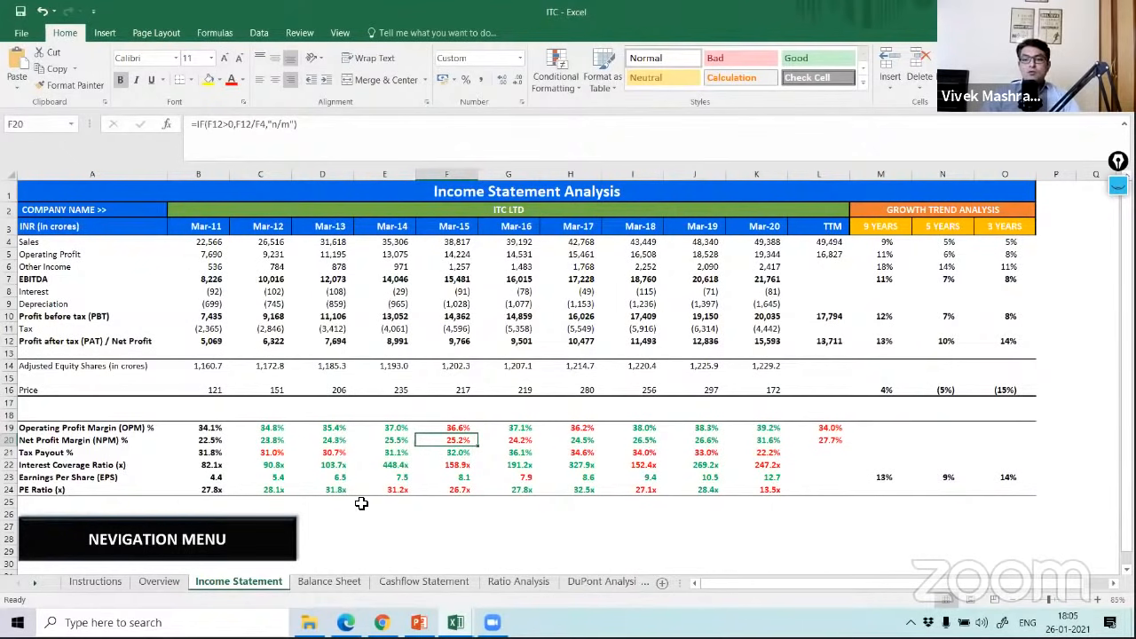
Step: Examine ITC's PE Ratio from Mar-12 to Mar-20, focusing on Mar-20, and compare it with the TTM P/E ratio on the Overview sheet
{"action": "left_click_drag", "start_coordinate": [269, 490], "coordinate": [761, 491]}
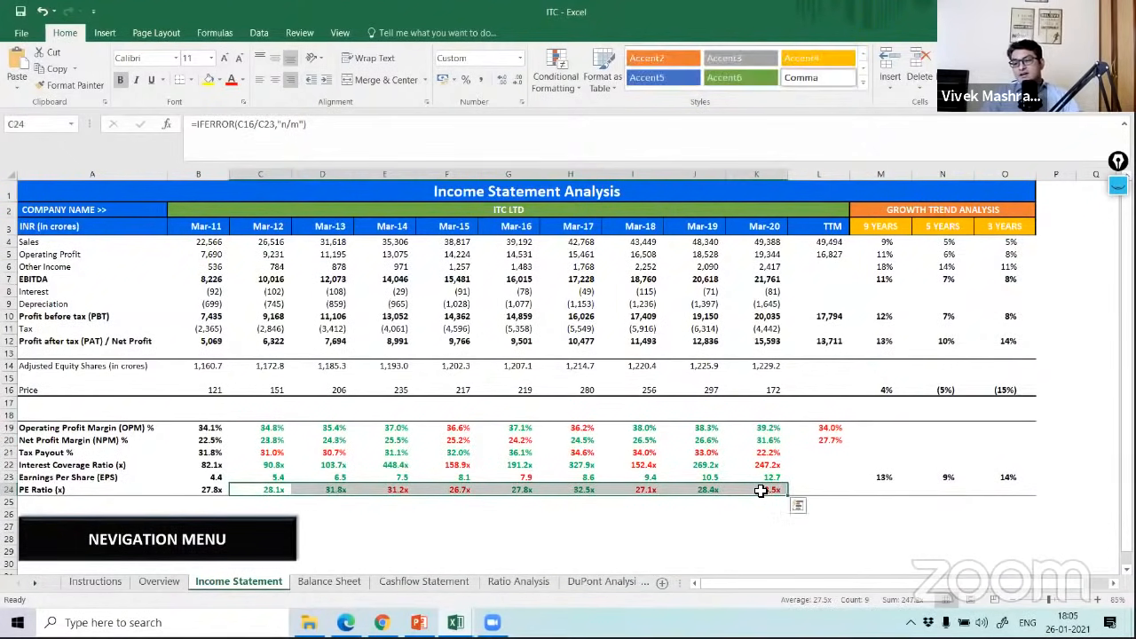
{"action": "left_click", "coordinate": [761, 491]}
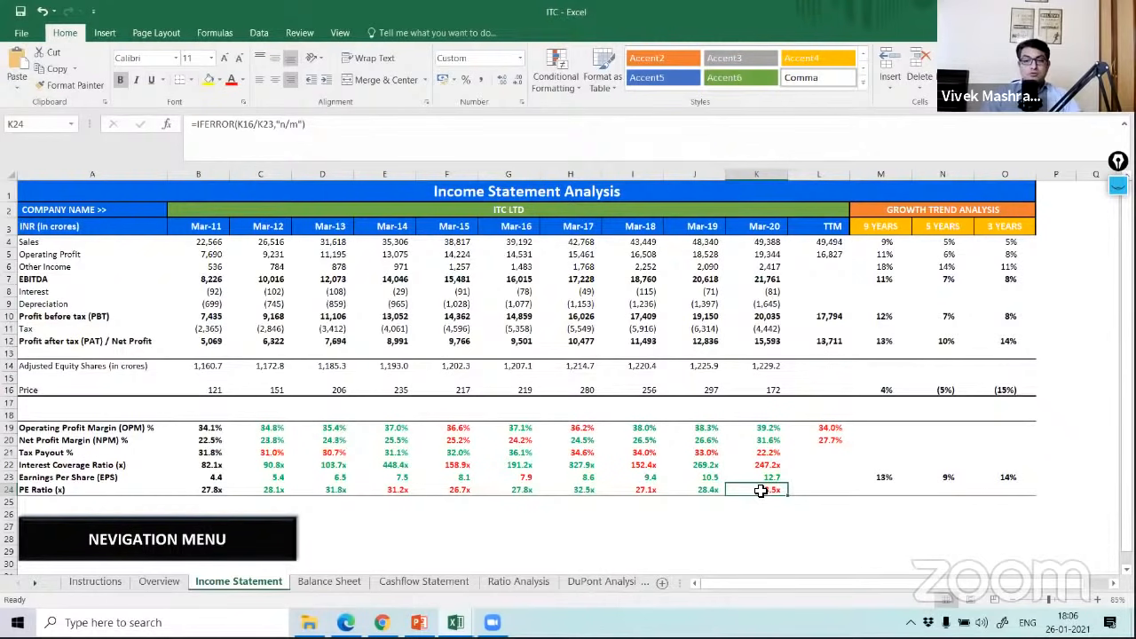
{"action": "left_click", "coordinate": [161, 582]}
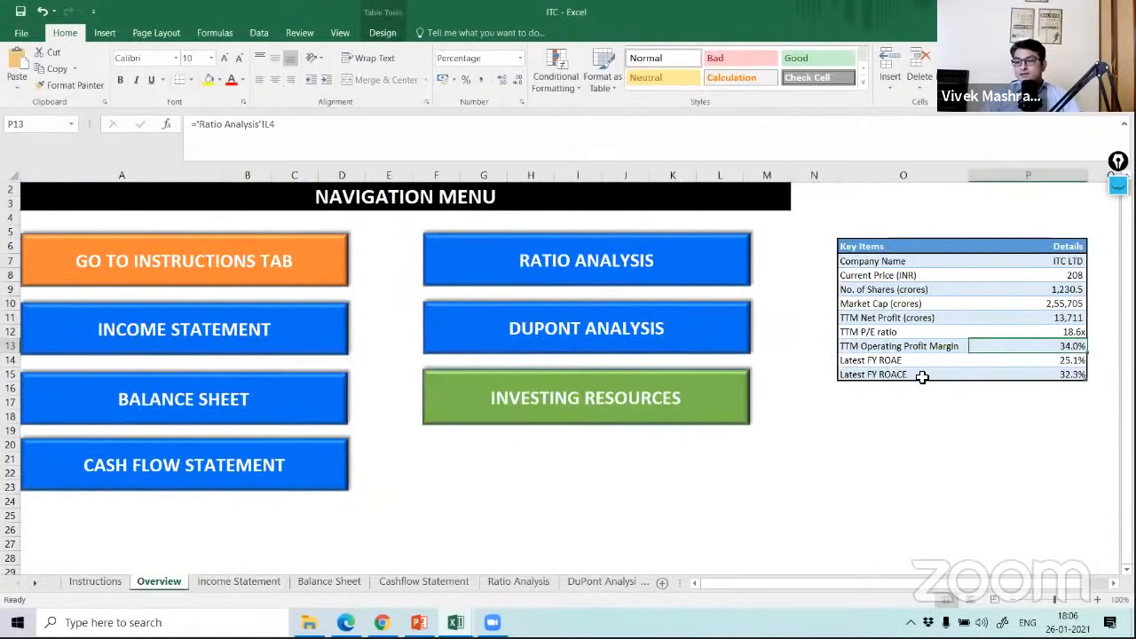
{"action": "left_click", "coordinate": [1060, 333]}
Step: Return to the Income Statement and inspect the Mar-19 Price and Net Profit Margin
{"action": "left_click", "coordinate": [275, 586]}
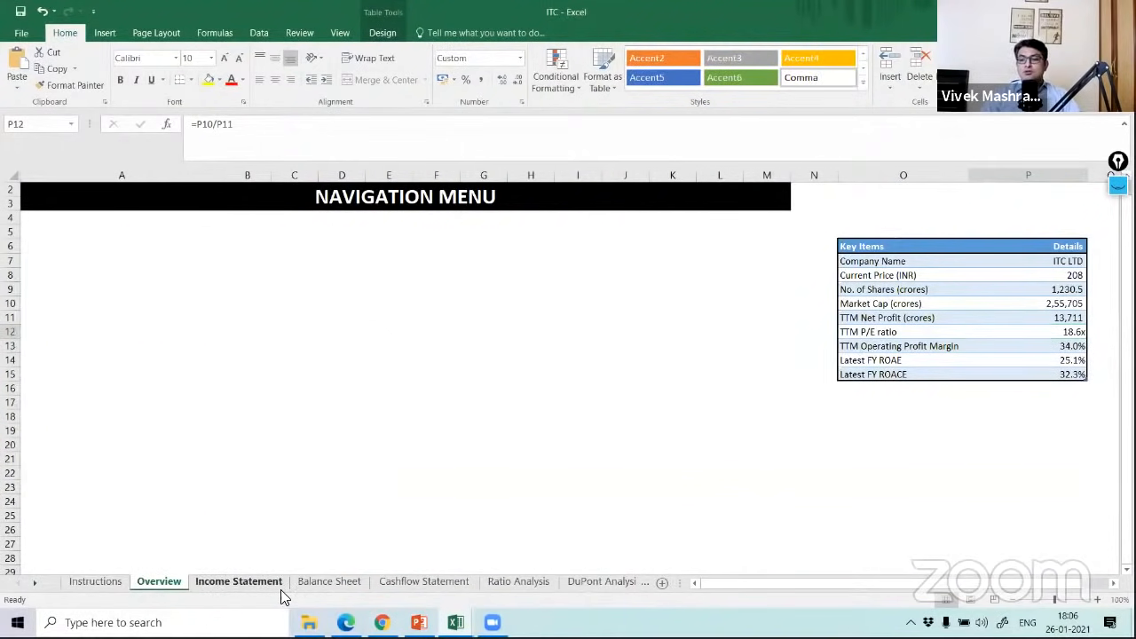
{"action": "left_click", "coordinate": [712, 391]}
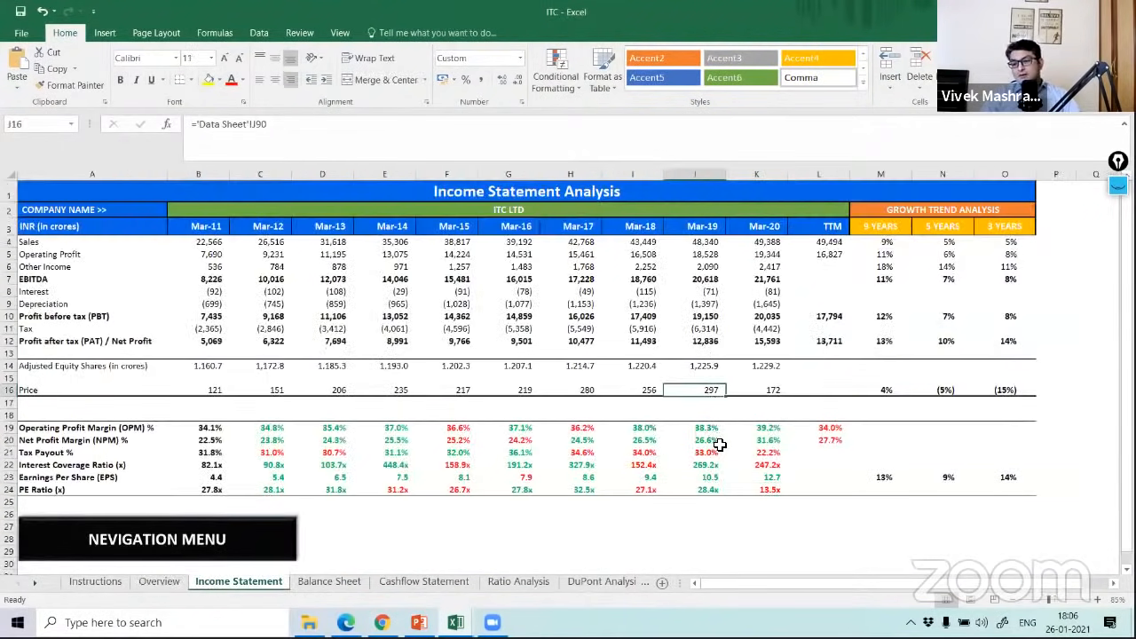
{"action": "left_click", "coordinate": [720, 444]}
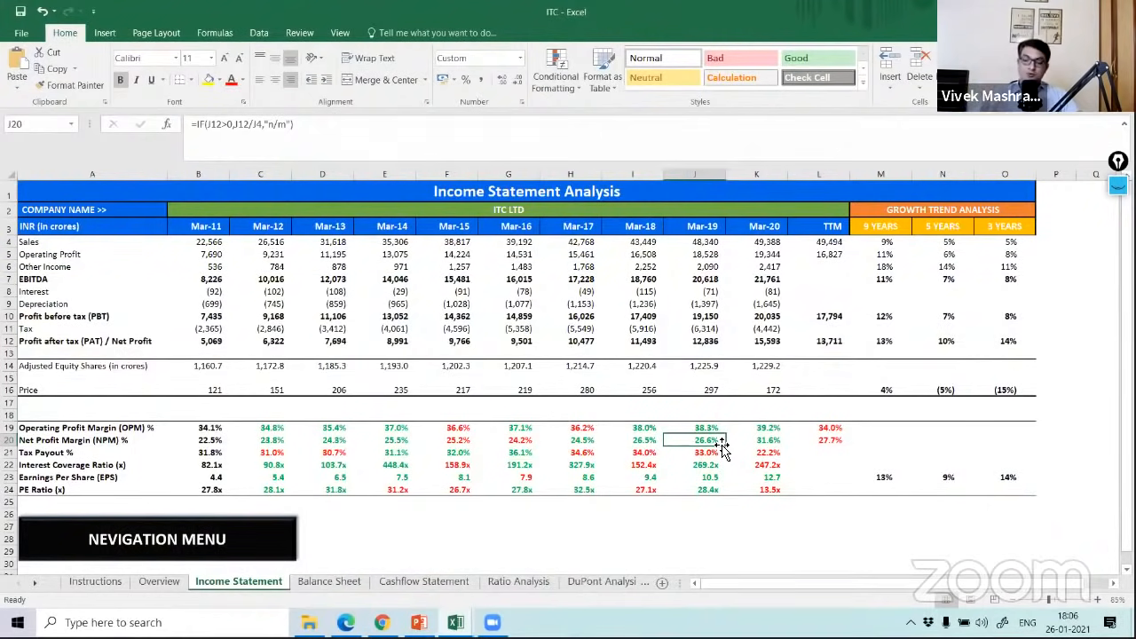
Step: Examine the 9-, 5- and 3-year growth trends for Sales and Net Profit, and check the Mar-16 Tax Payout
{"action": "left_click", "coordinate": [886, 242]}
{"action": "left_click_drag", "start_coordinate": [887, 243], "coordinate": [918, 244]}
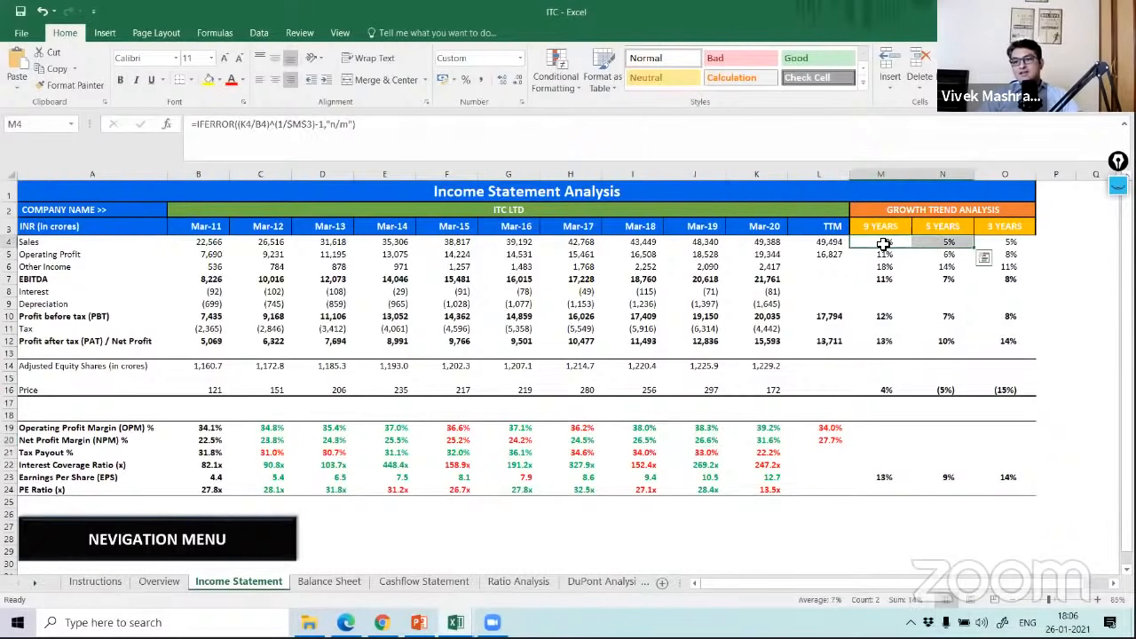
{"action": "left_click", "coordinate": [885, 244]}
{"action": "left_click", "coordinate": [1006, 245]}
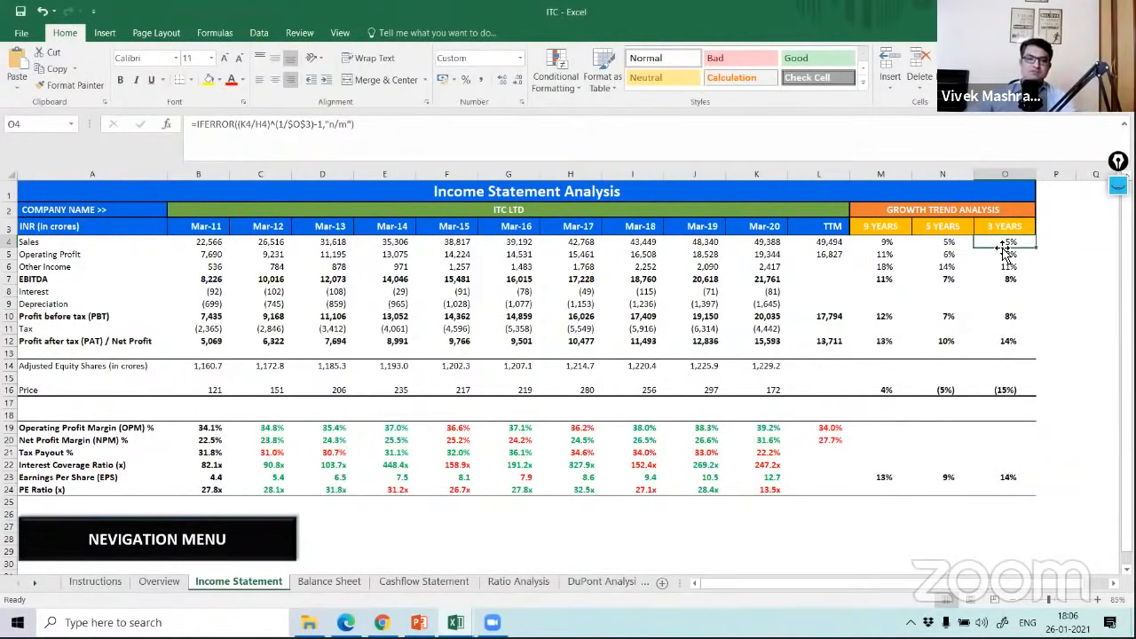
{"action": "left_click_drag", "start_coordinate": [882, 342], "coordinate": [995, 341]}
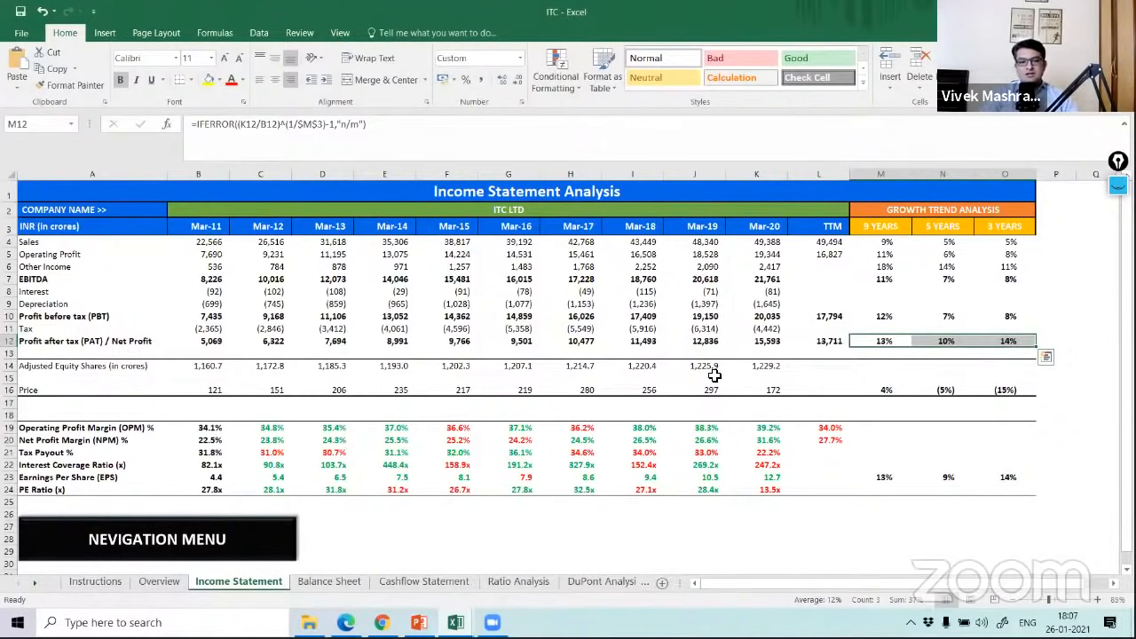
{"action": "left_click", "coordinate": [516, 454]}
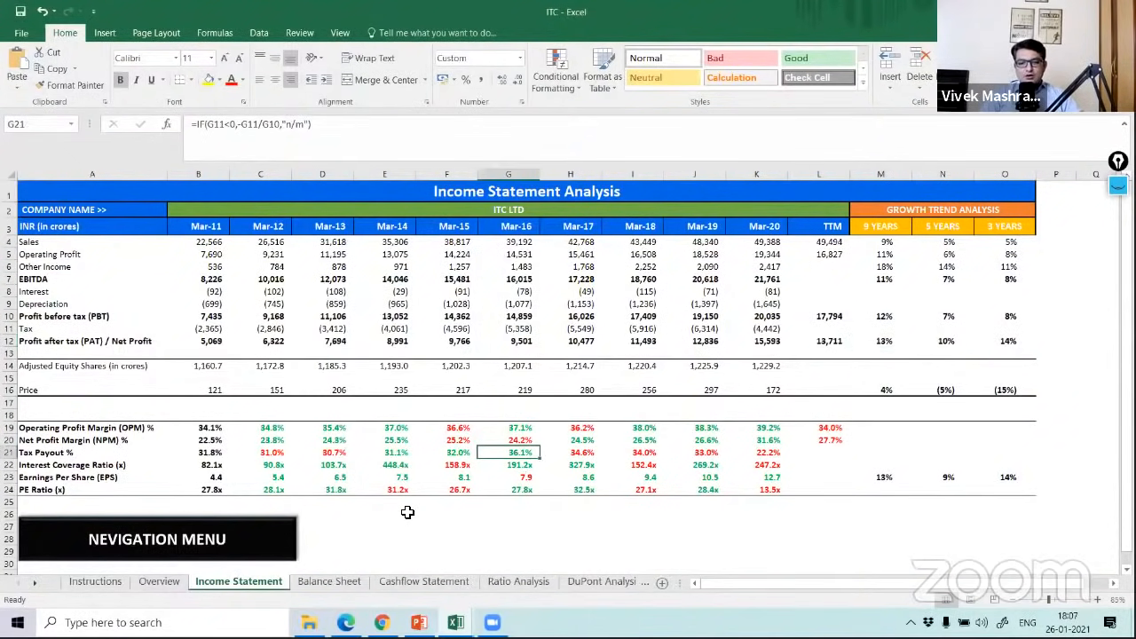
Step: Open the Balance Sheet analysis and examine Net Fixed Asset Turnover from Mar-14 to Mar-20 and its 9-year average
{"action": "key", "text": "ctrl+Page_Down"}
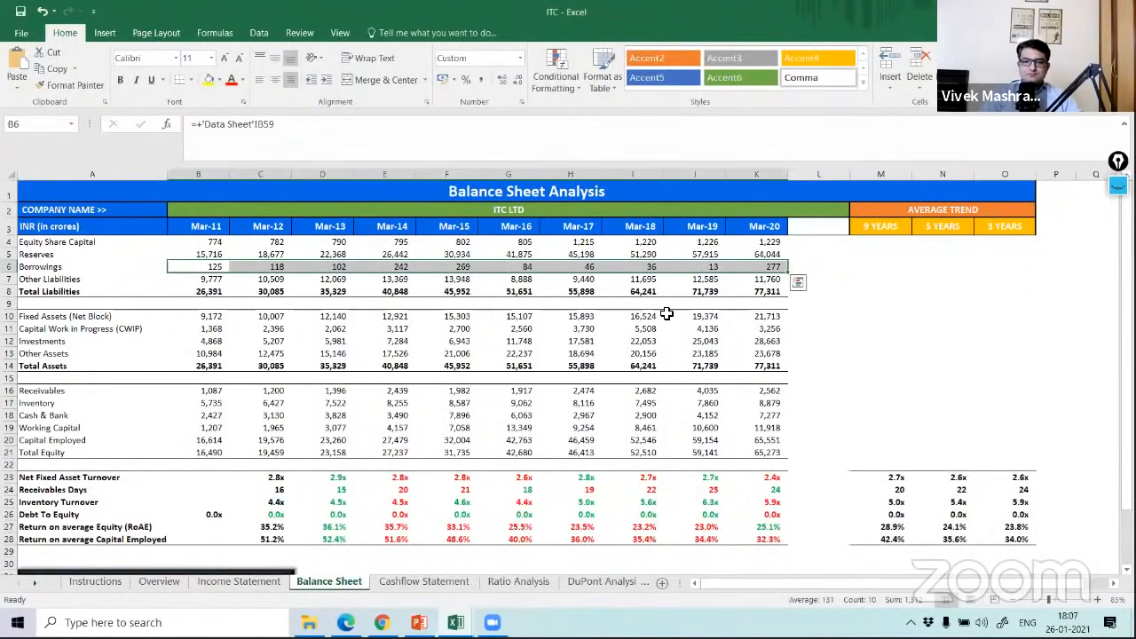
{"action": "left_click", "coordinate": [626, 428]}
{"action": "left_click_drag", "start_coordinate": [374, 482], "coordinate": [760, 477]}
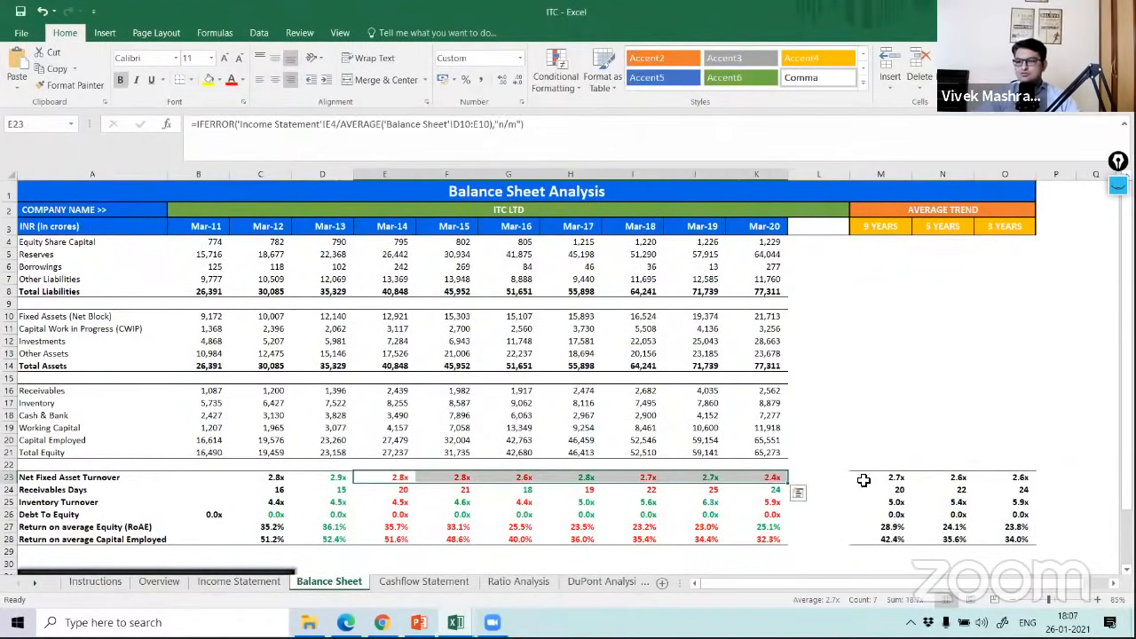
{"action": "left_click", "coordinate": [896, 479]}
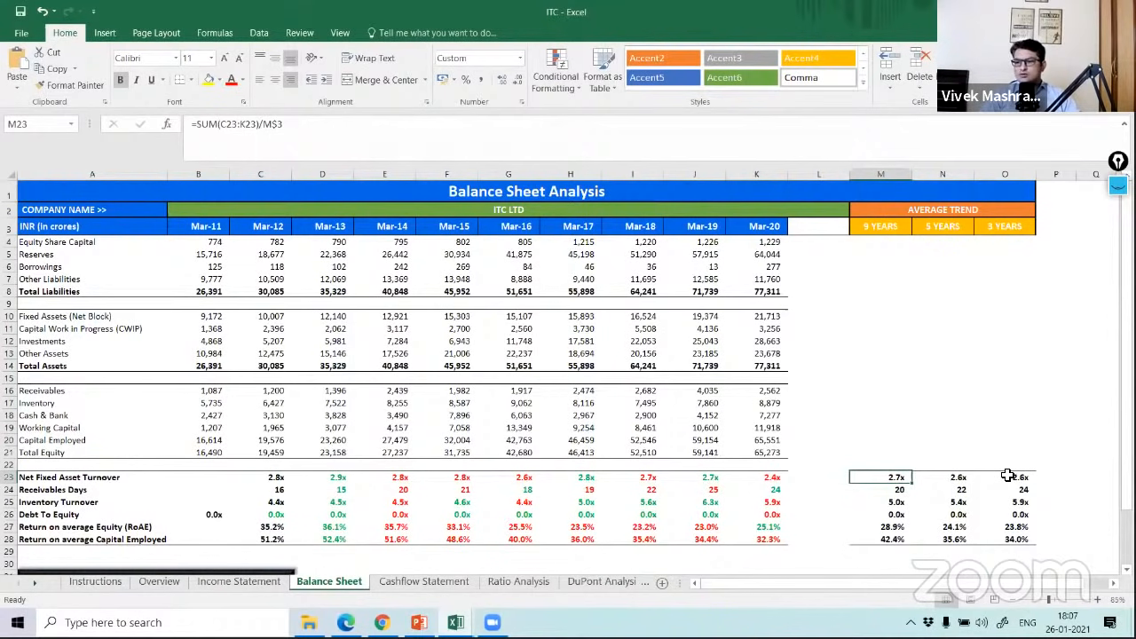
{"action": "left_click", "coordinate": [682, 476]}
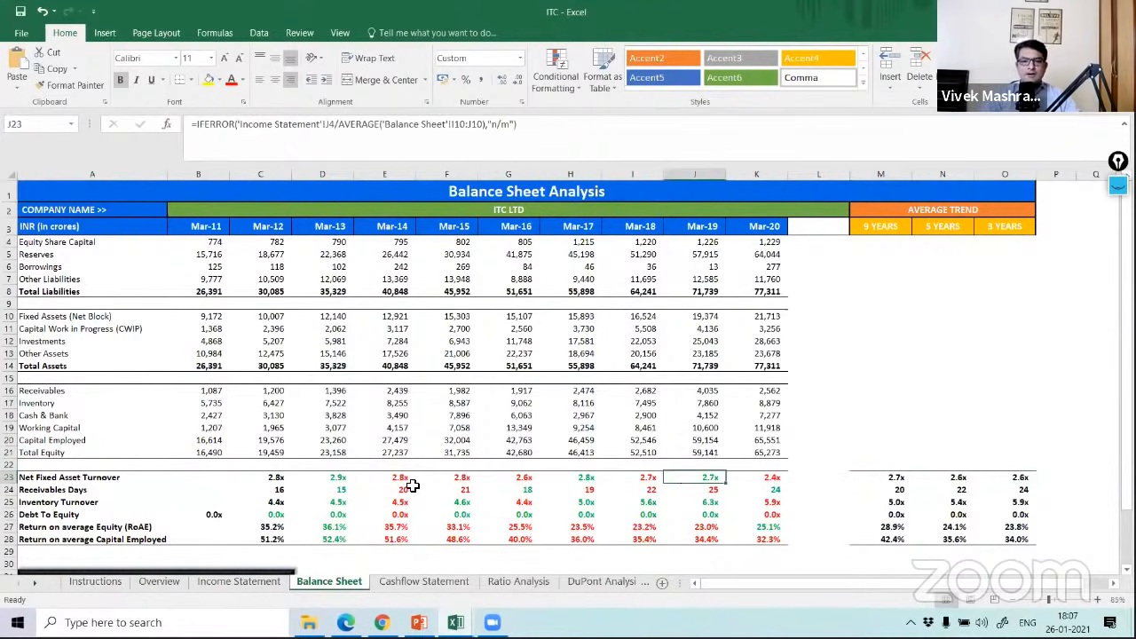
Step: Examine Receivables Days and Debt To Equity from Mar-14 to Mar-20 on the Balance Sheet
{"action": "left_click", "coordinate": [382, 490]}
{"action": "left_click_drag", "start_coordinate": [489, 494], "coordinate": [779, 501]}
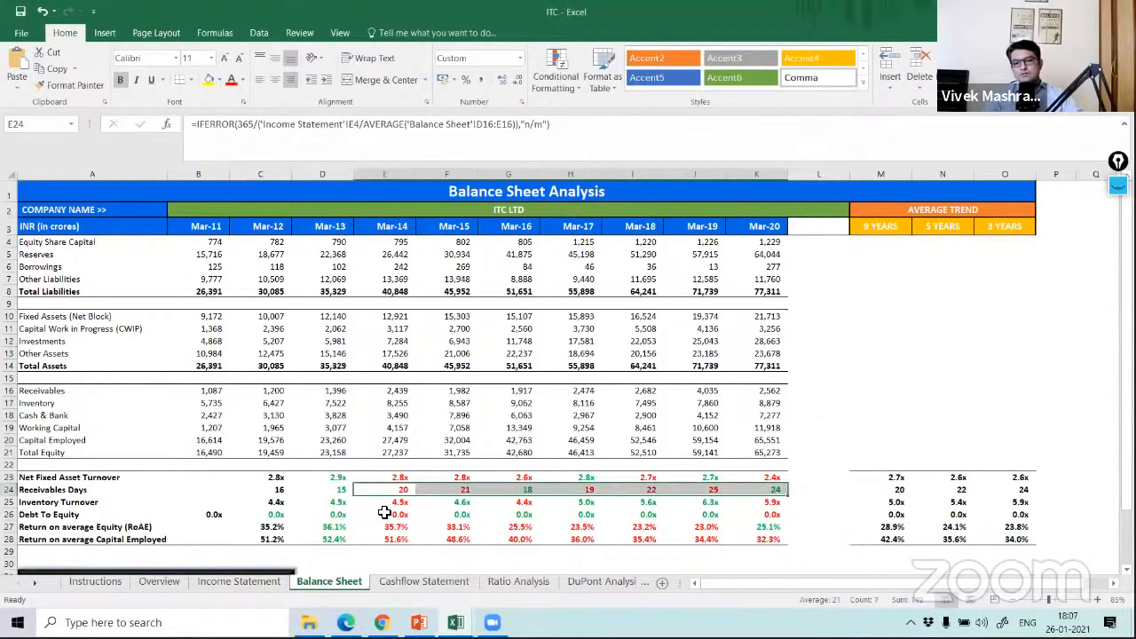
{"action": "left_click_drag", "start_coordinate": [384, 512], "coordinate": [769, 517]}
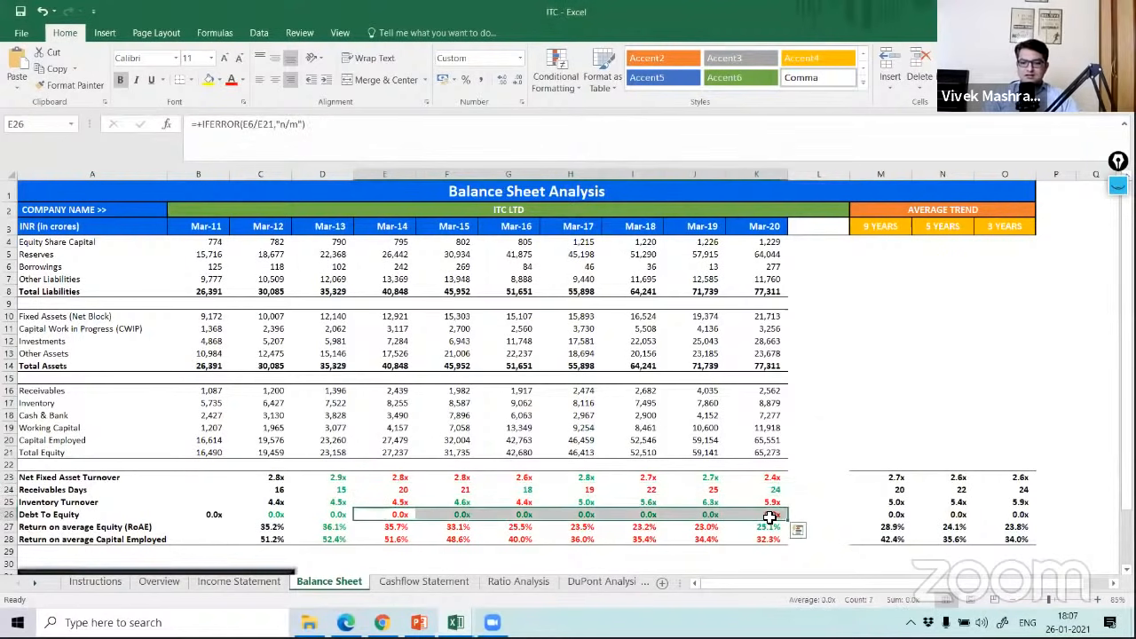
Step: Examine Return on average Equity from Mar-13 to Mar-20 and Return on average Capital Employed, focusing on Mar-17 to Mar-20
{"action": "left_click", "coordinate": [449, 539]}
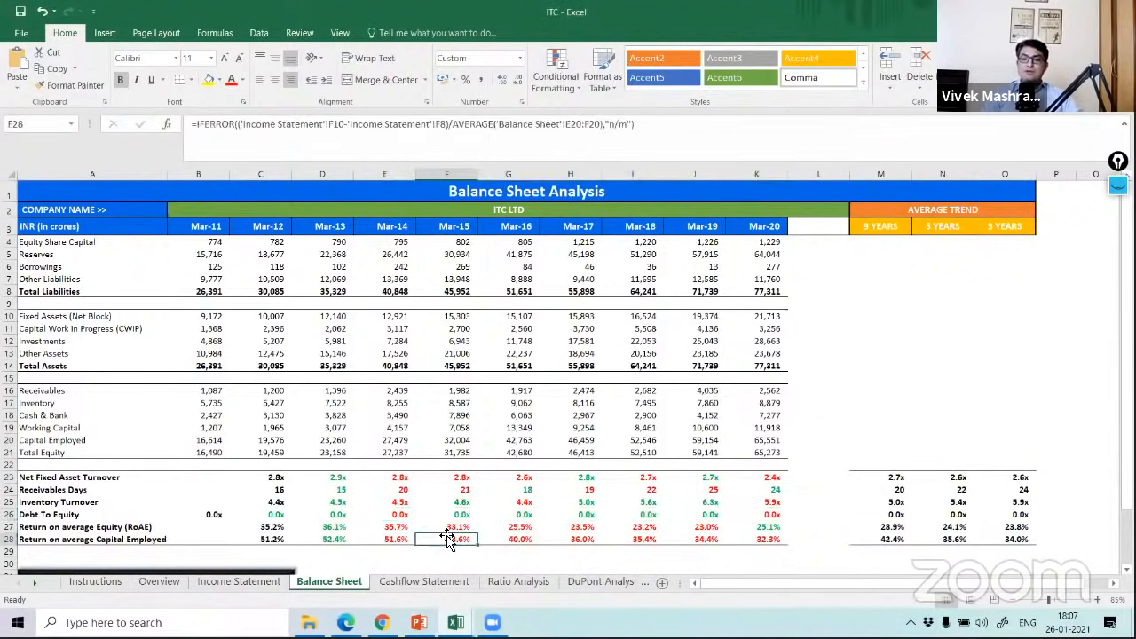
{"action": "left_click", "coordinate": [330, 529]}
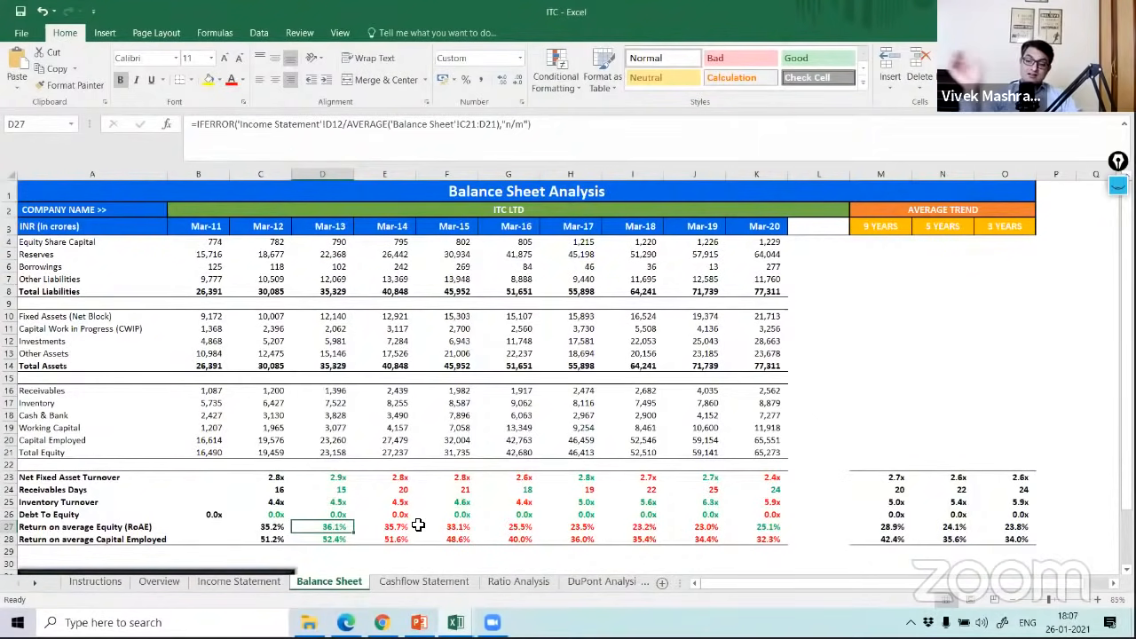
{"action": "left_click", "coordinate": [320, 538]}
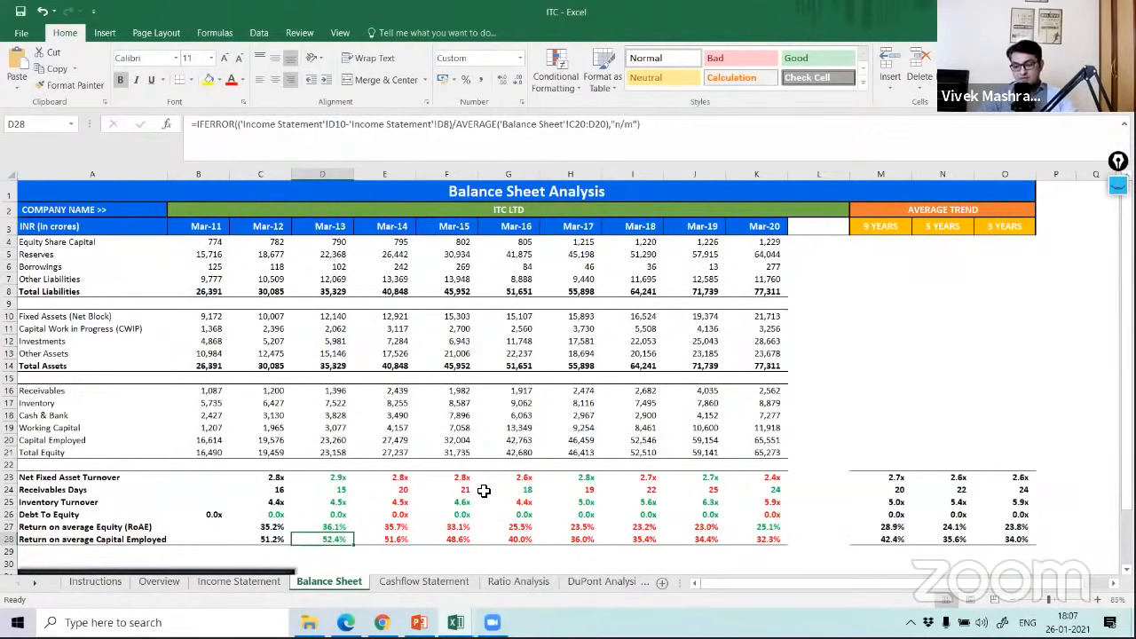
{"action": "left_click", "coordinate": [352, 526]}
{"action": "left_click_drag", "start_coordinate": [352, 526], "coordinate": [746, 527]}
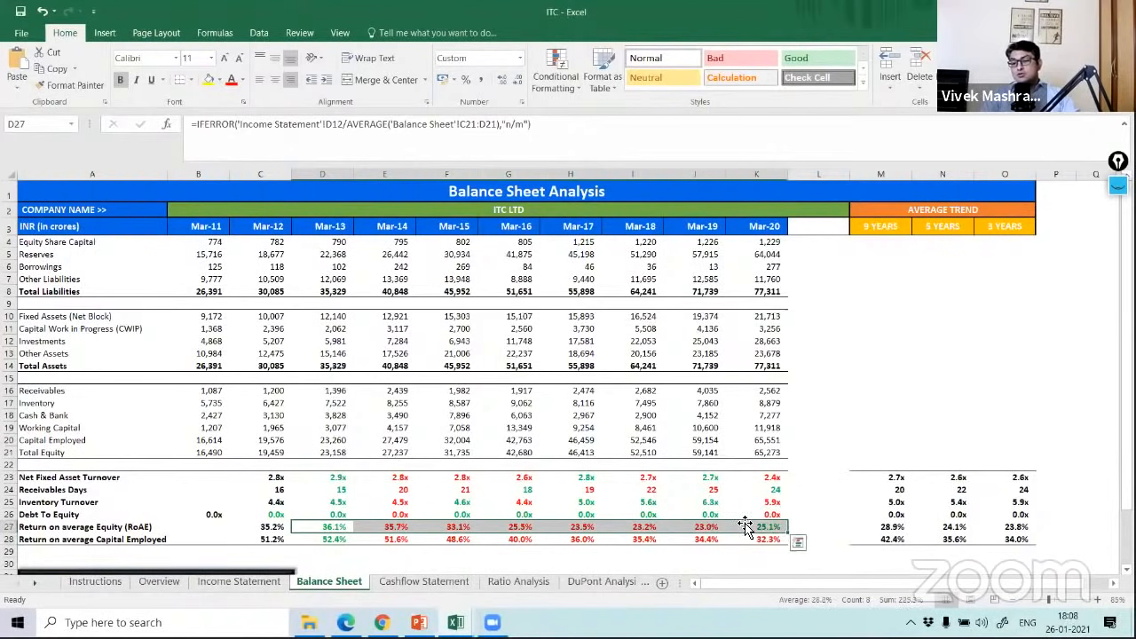
{"action": "left_click", "coordinate": [705, 528]}
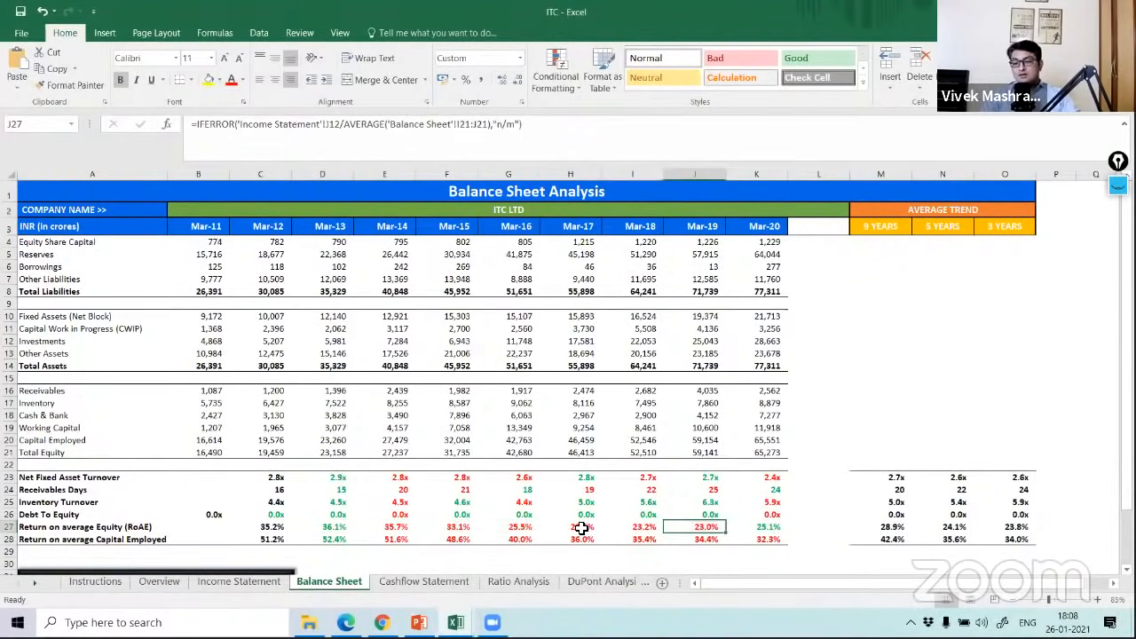
{"action": "left_click_drag", "start_coordinate": [582, 528], "coordinate": [765, 528]}
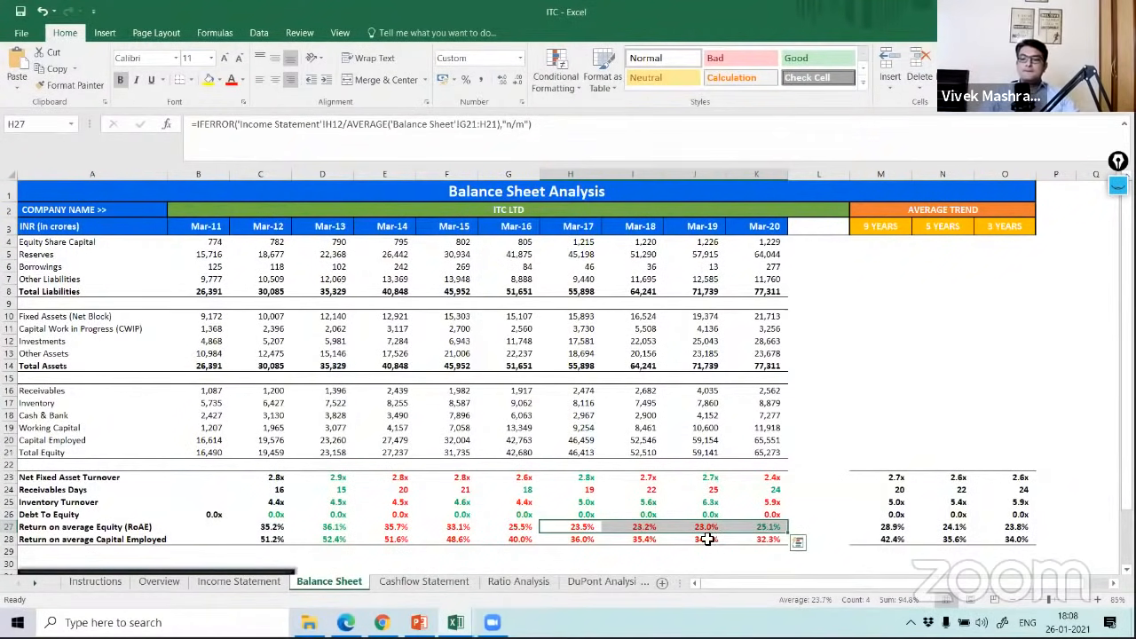
{"action": "left_click_drag", "start_coordinate": [548, 539], "coordinate": [773, 538]}
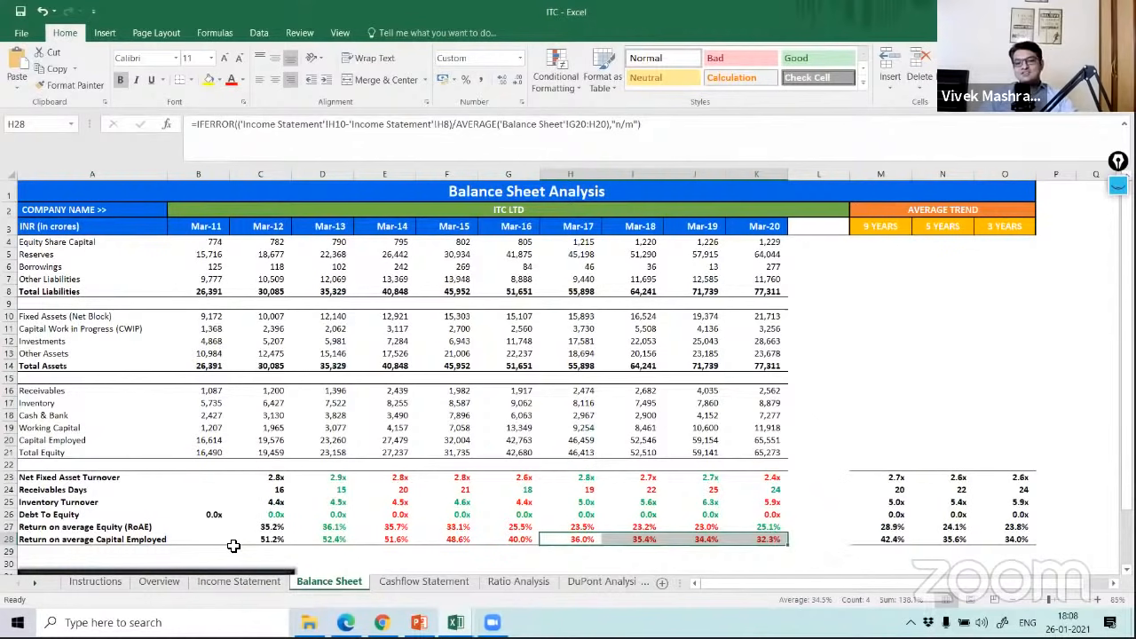
Step: Open the Cashflow Statement analysis and inspect the Mar-17 year-end cash plus the Mar-20 operating cash flow and CAPEX
{"action": "left_click", "coordinate": [408, 583]}
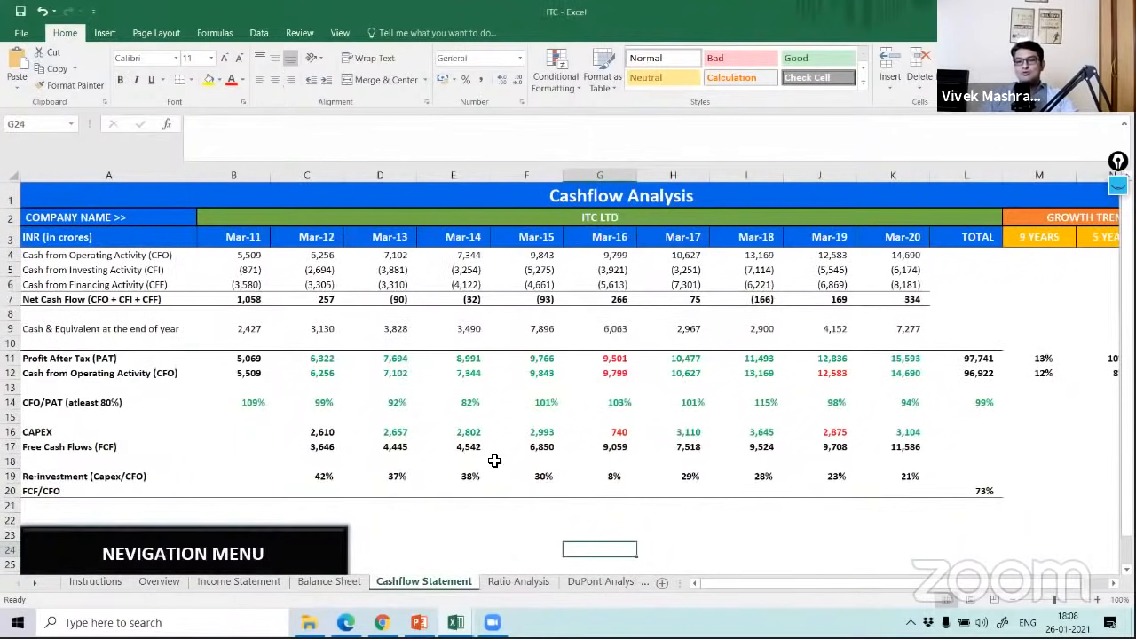
{"action": "left_click", "coordinate": [639, 330]}
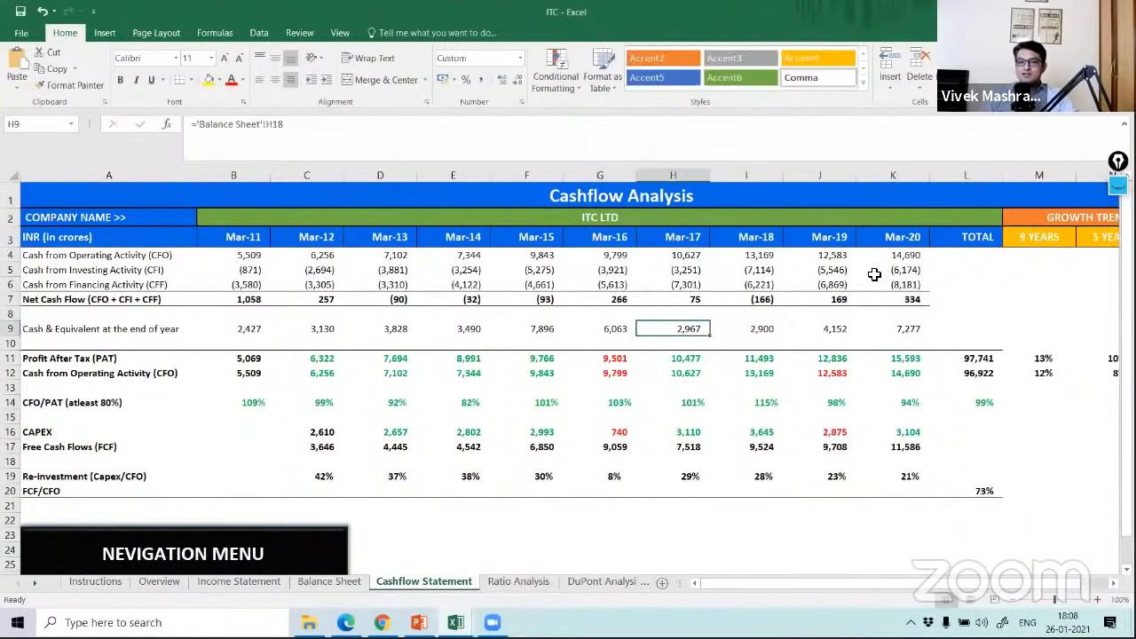
{"action": "left_click", "coordinate": [897, 255]}
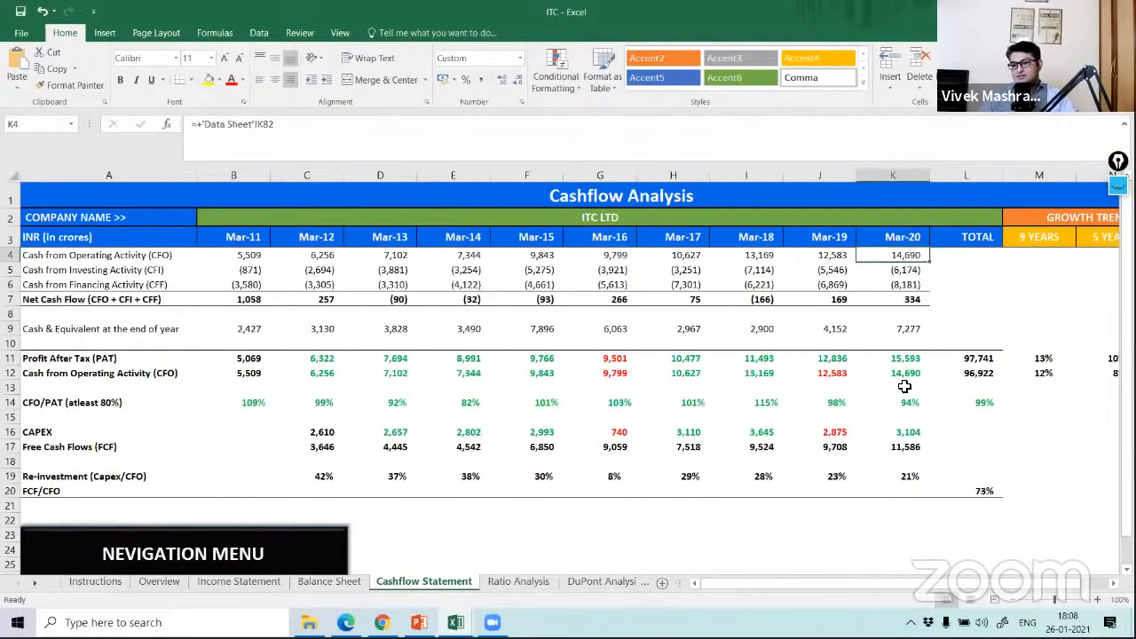
{"action": "left_click", "coordinate": [902, 431]}
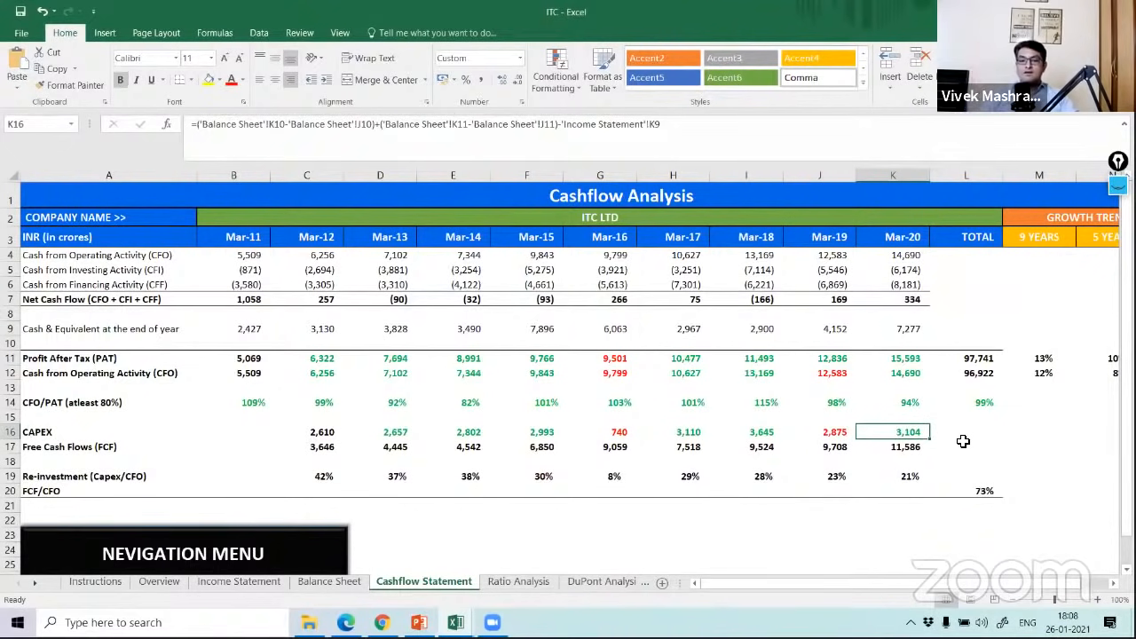
Step: Check the Mar-20 Depreciation on the Income Statement, then return to the Cashflow Statement's Mar-20 Cash from Operating Activity
{"action": "left_click", "coordinate": [224, 580]}
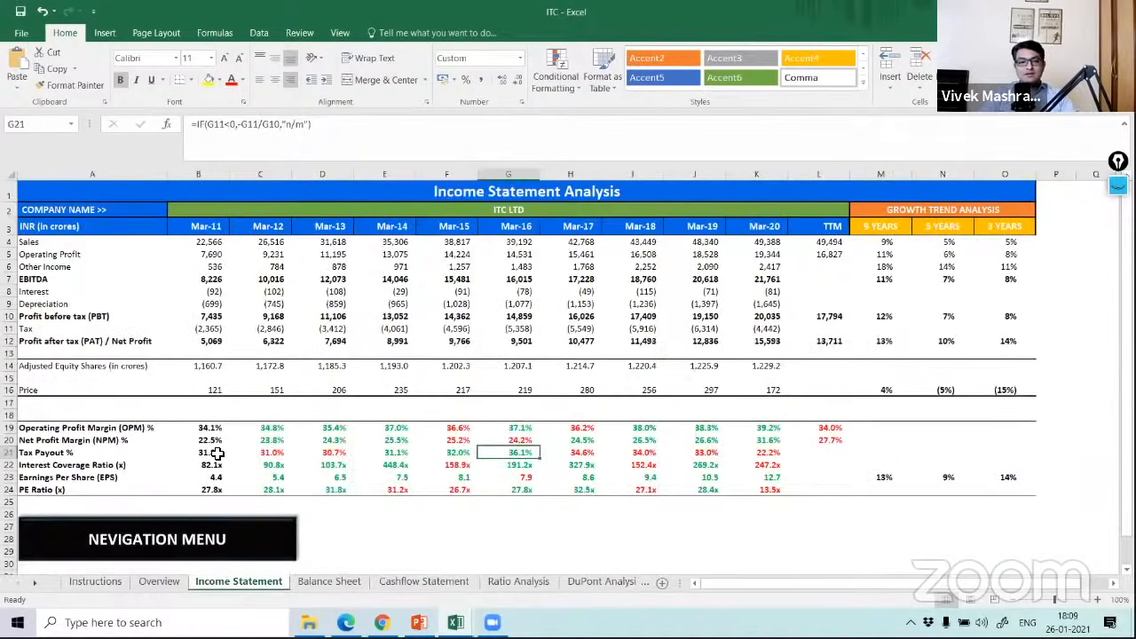
{"action": "left_click", "coordinate": [766, 304]}
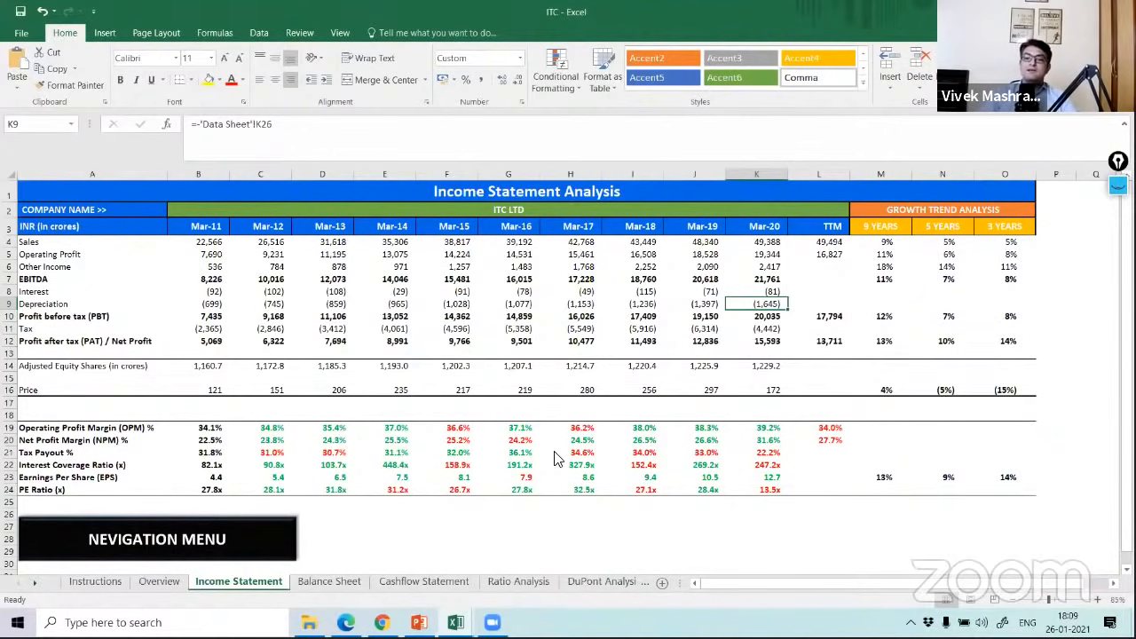
{"action": "key", "text": "ctrl+Page_Down"}
{"action": "key", "text": "ctrl+Page_Down"}
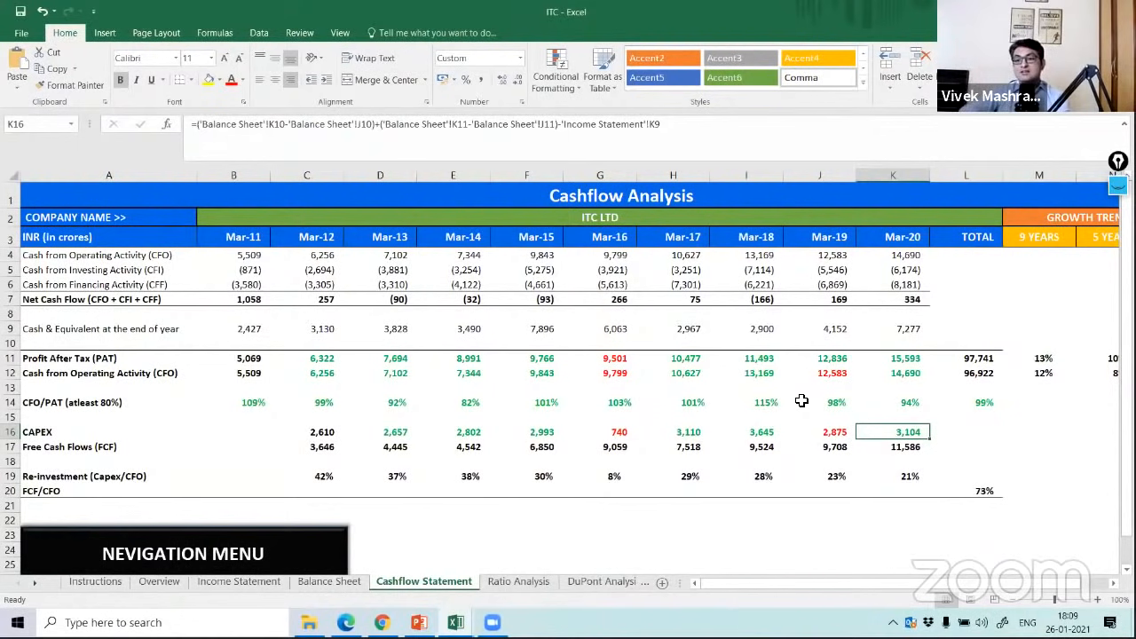
{"action": "left_click", "coordinate": [877, 255]}
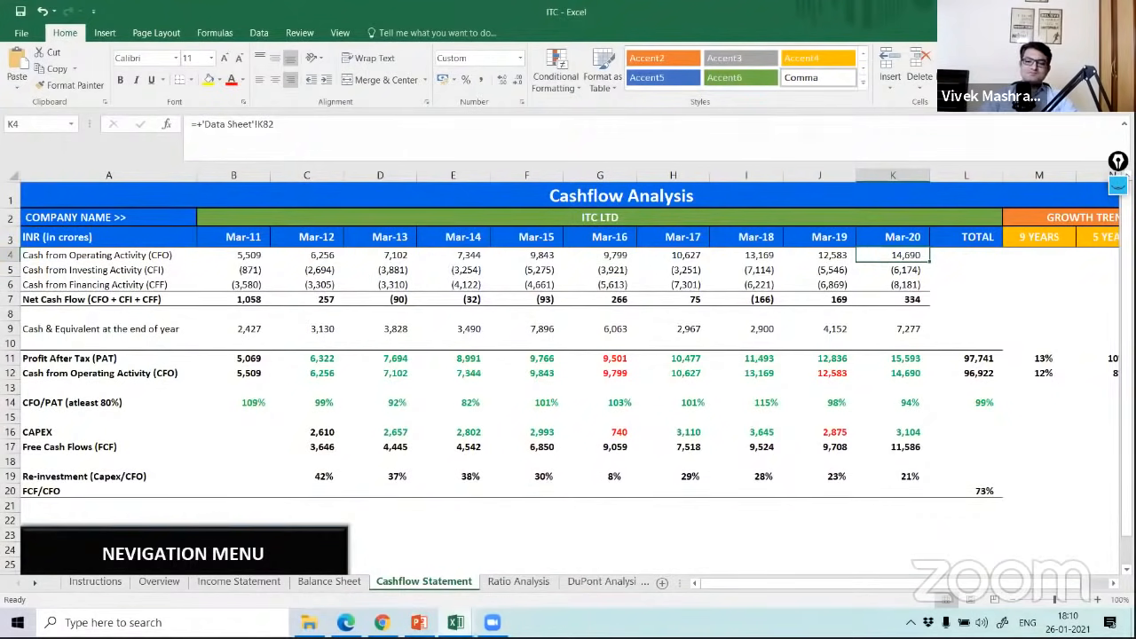
Step: Examine the Re-investment (Capex/CFO) ratios from Mar-12 to Mar-20 and the total CFO/PAT ratio on the Cashflow Statement
{"action": "mouse_move", "coordinate": [493, 621]}
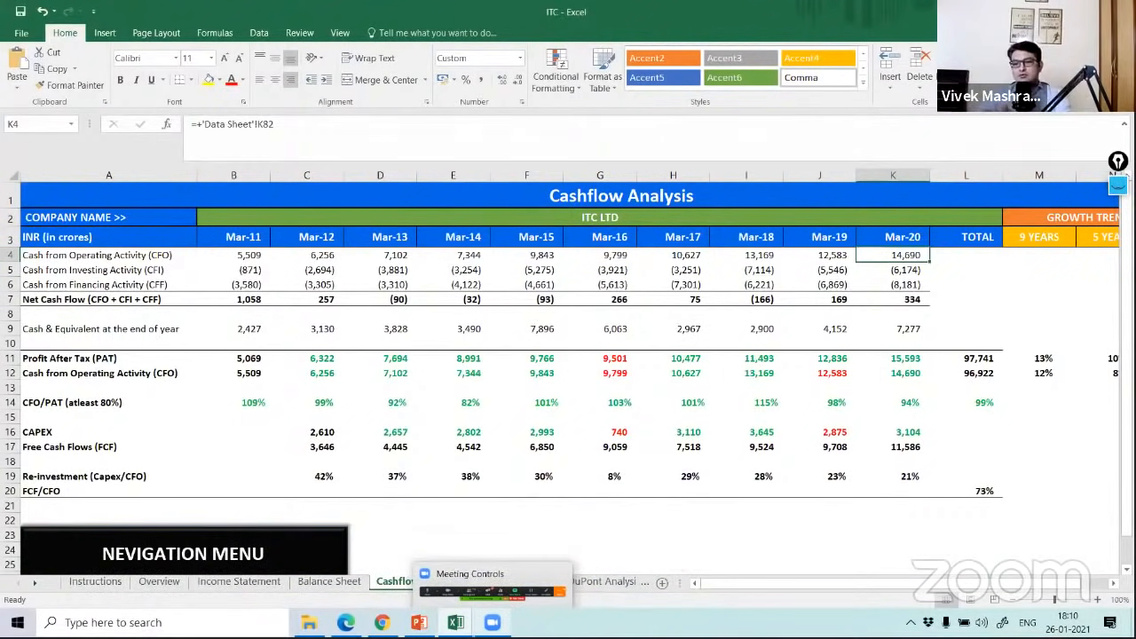
{"action": "left_click", "coordinate": [865, 458]}
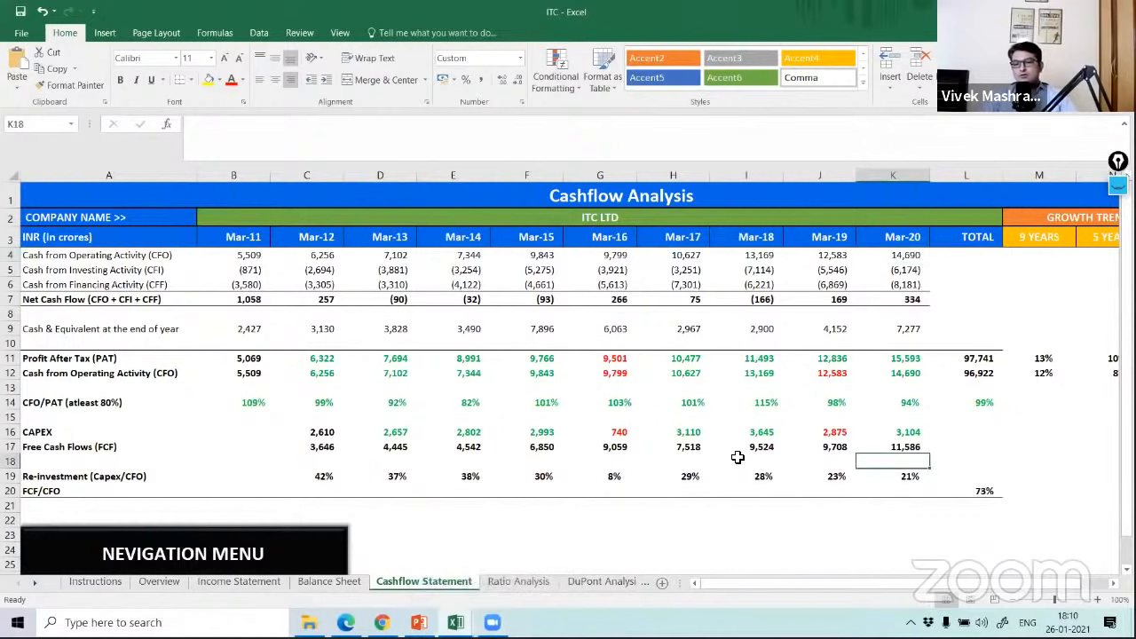
{"action": "left_click", "coordinate": [322, 475]}
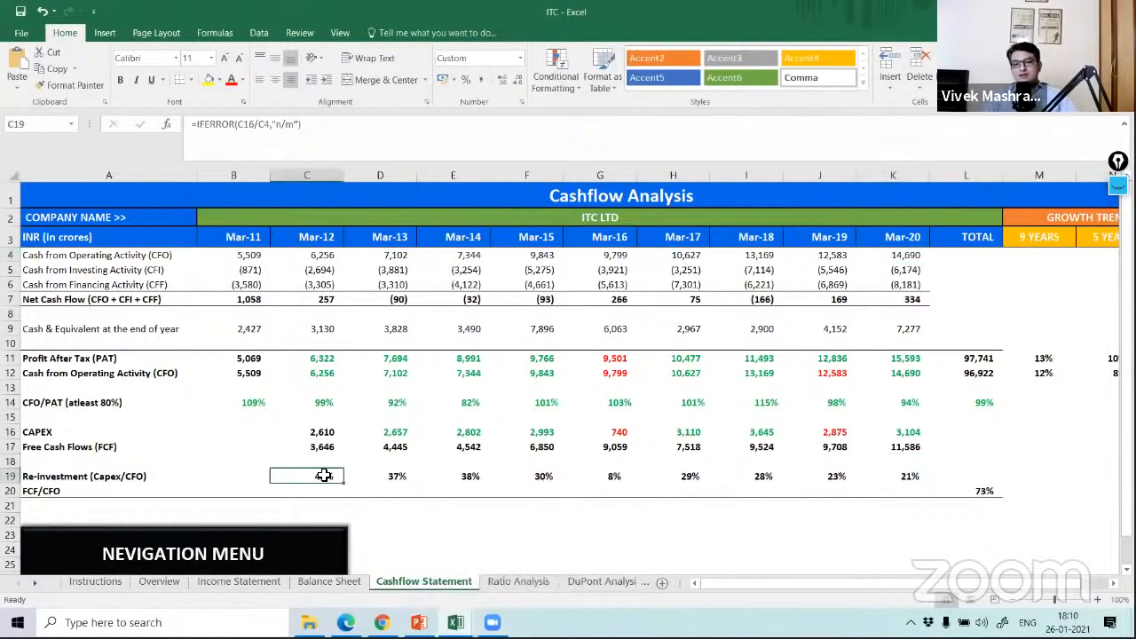
{"action": "left_click", "coordinate": [395, 476]}
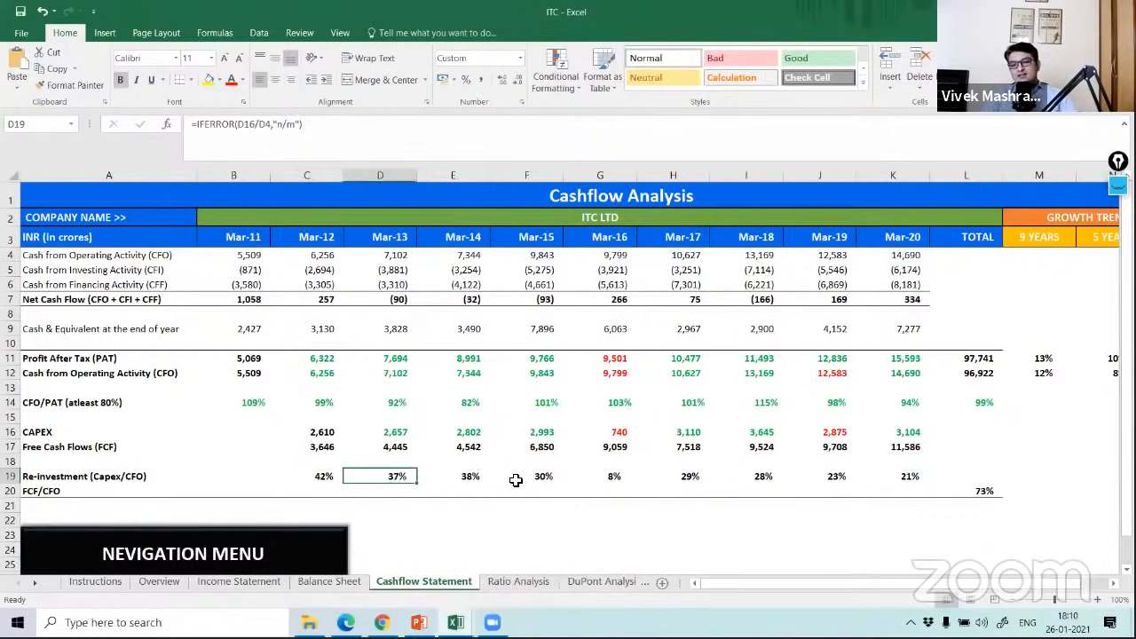
{"action": "left_click", "coordinate": [541, 479]}
{"action": "left_click", "coordinate": [612, 479]}
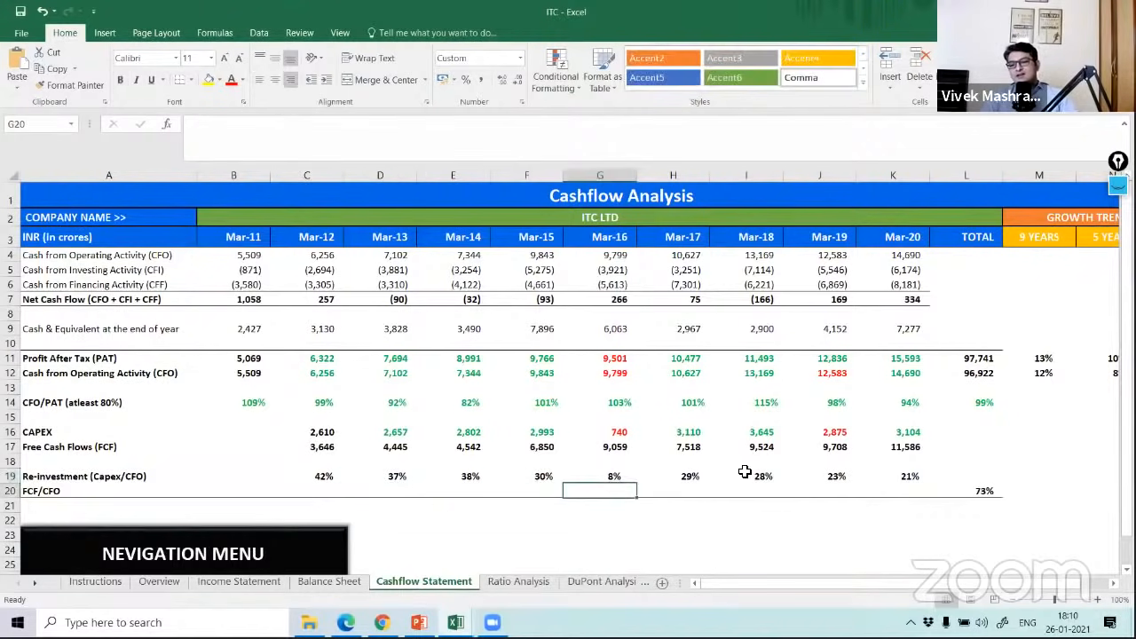
{"action": "left_click", "coordinate": [756, 476]}
{"action": "left_click", "coordinate": [837, 476]}
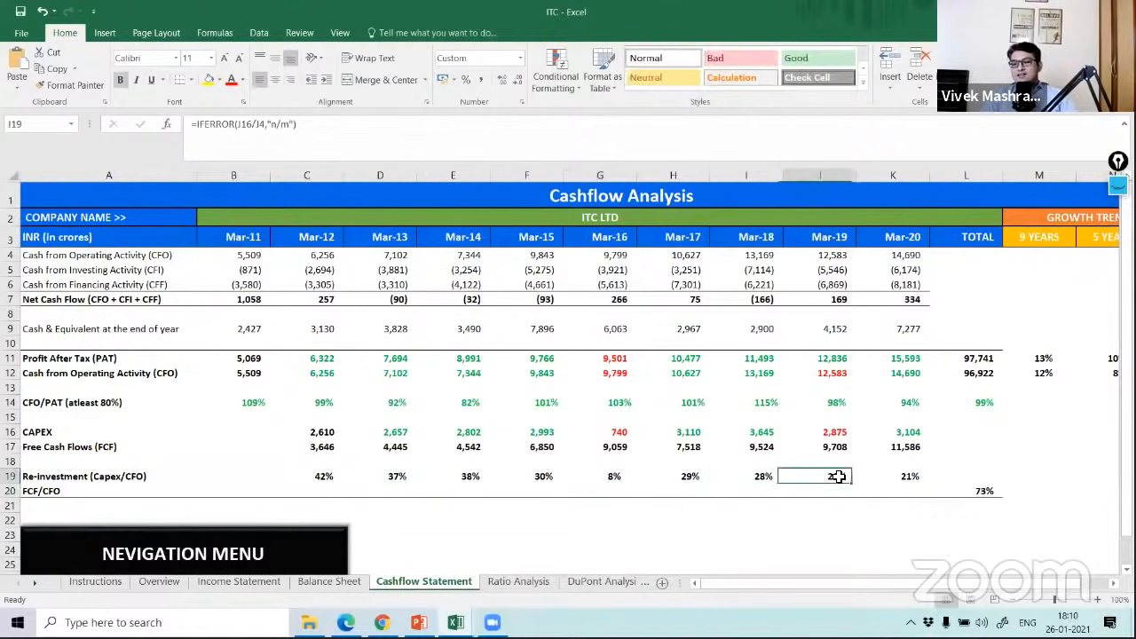
{"action": "left_click", "coordinate": [905, 476]}
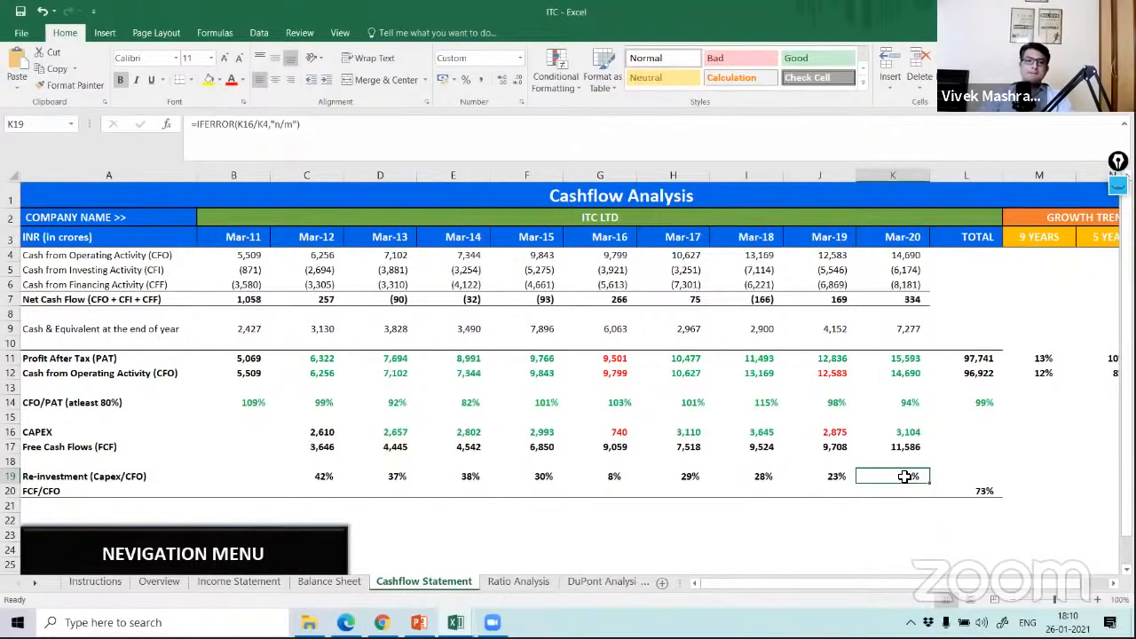
{"action": "left_click", "coordinate": [976, 406]}
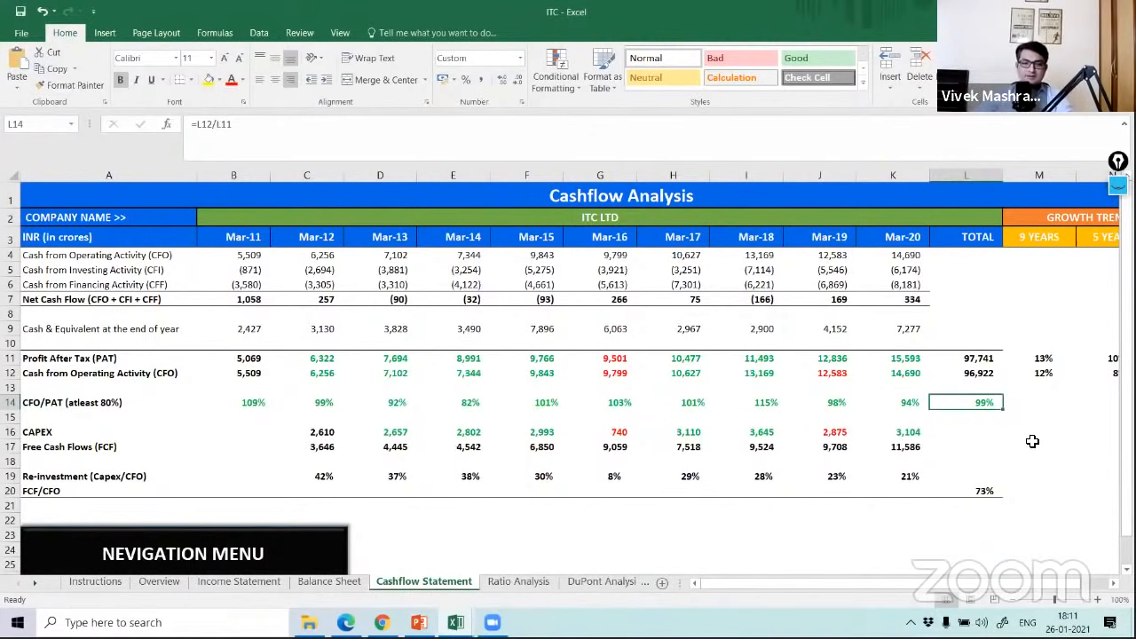
Step: Open the DuPont Analysis and examine the Five Stage Model's components, focusing on Mar-20 and comparing them back to Mar-14
{"action": "left_click", "coordinate": [520, 582]}
{"action": "left_click", "coordinate": [597, 582]}
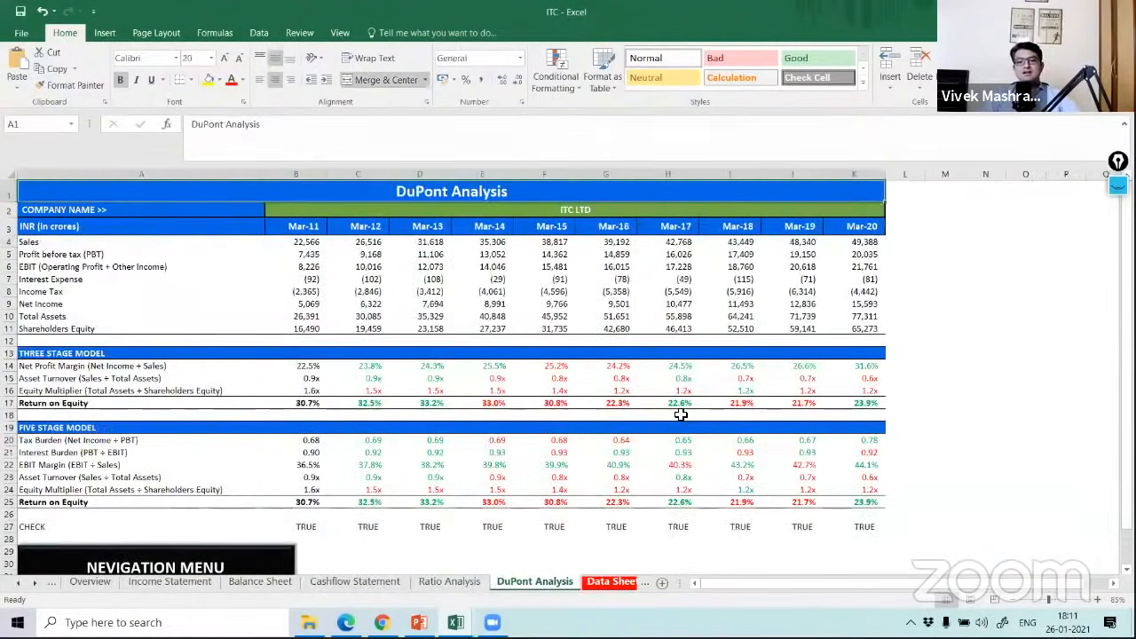
{"action": "left_click", "coordinate": [801, 440]}
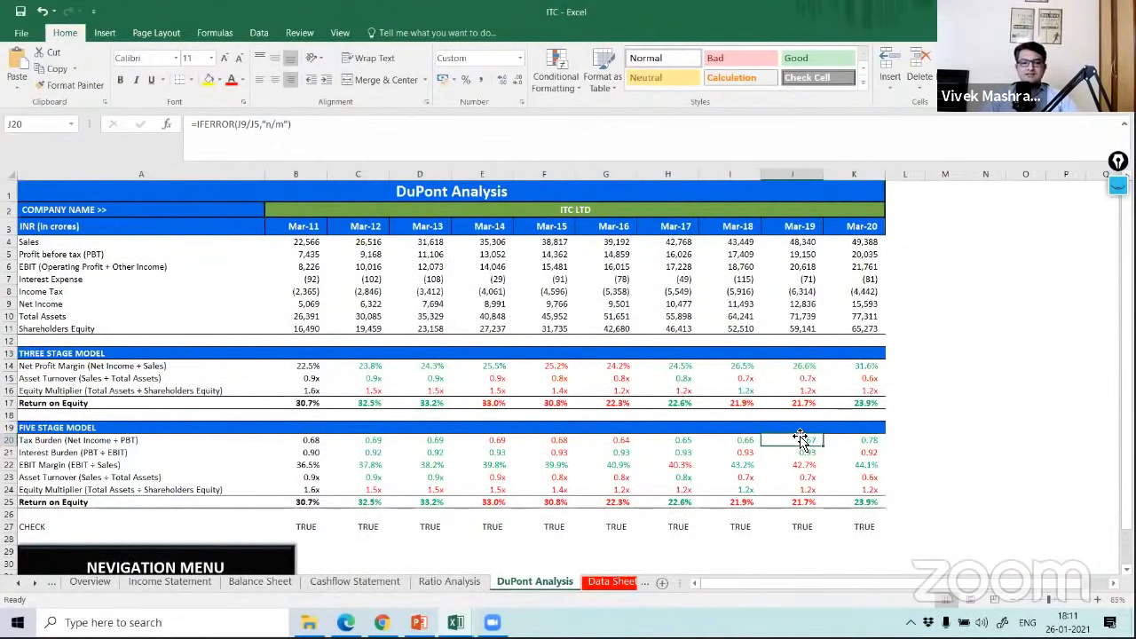
{"action": "left_click", "coordinate": [834, 439]}
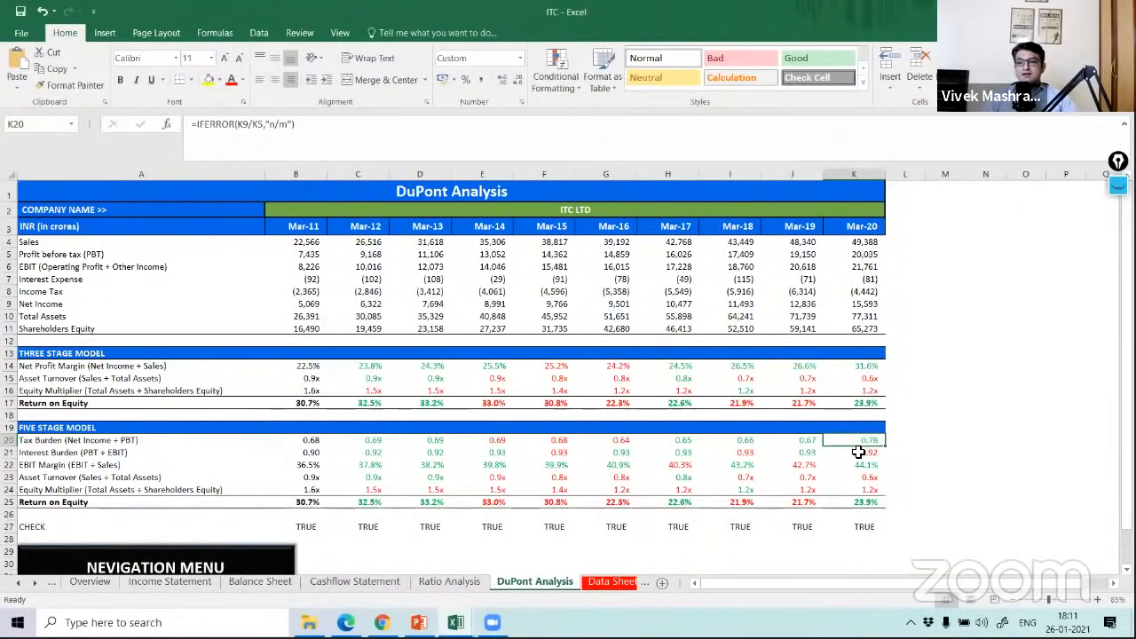
{"action": "left_click", "coordinate": [858, 452]}
{"action": "left_click", "coordinate": [864, 470]}
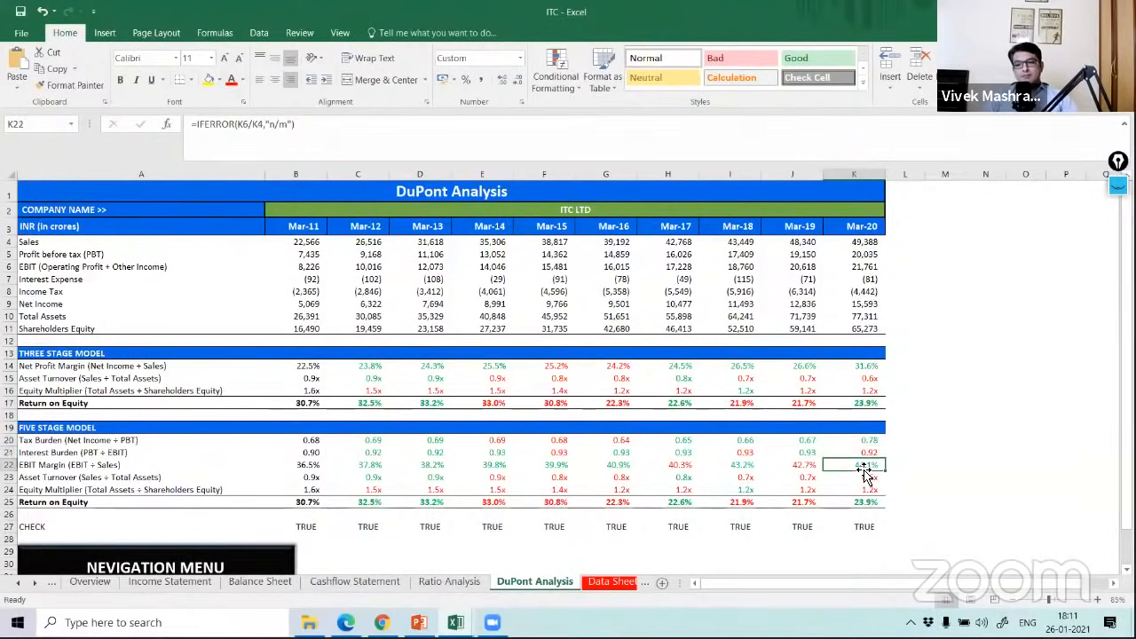
{"action": "left_click", "coordinate": [865, 478]}
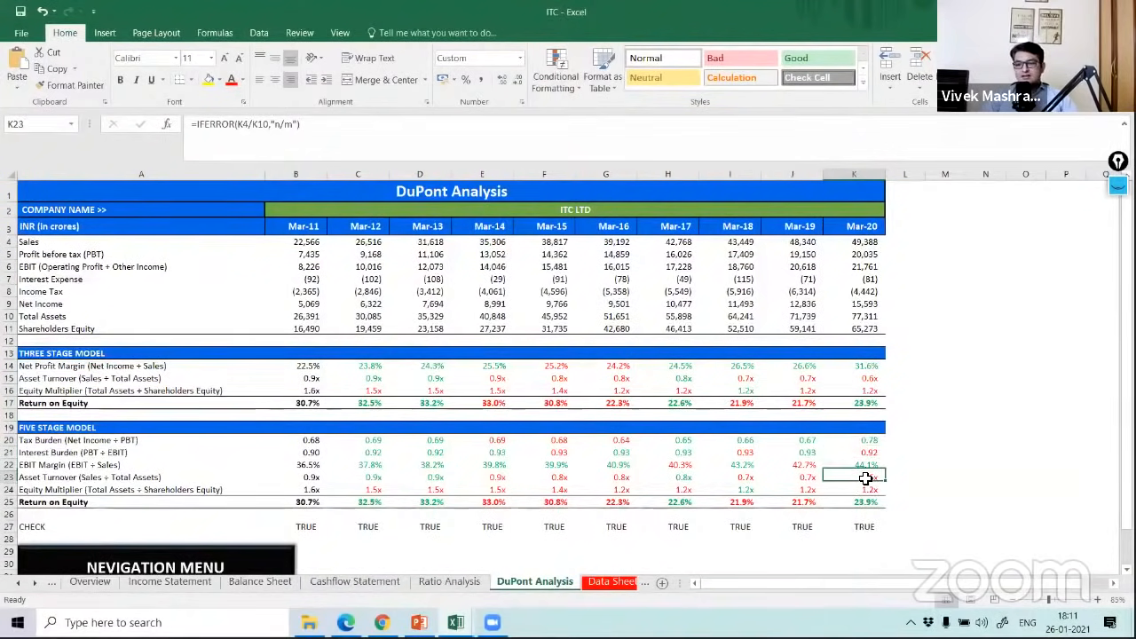
{"action": "left_click_drag", "start_coordinate": [674, 475], "coordinate": [500, 438]}
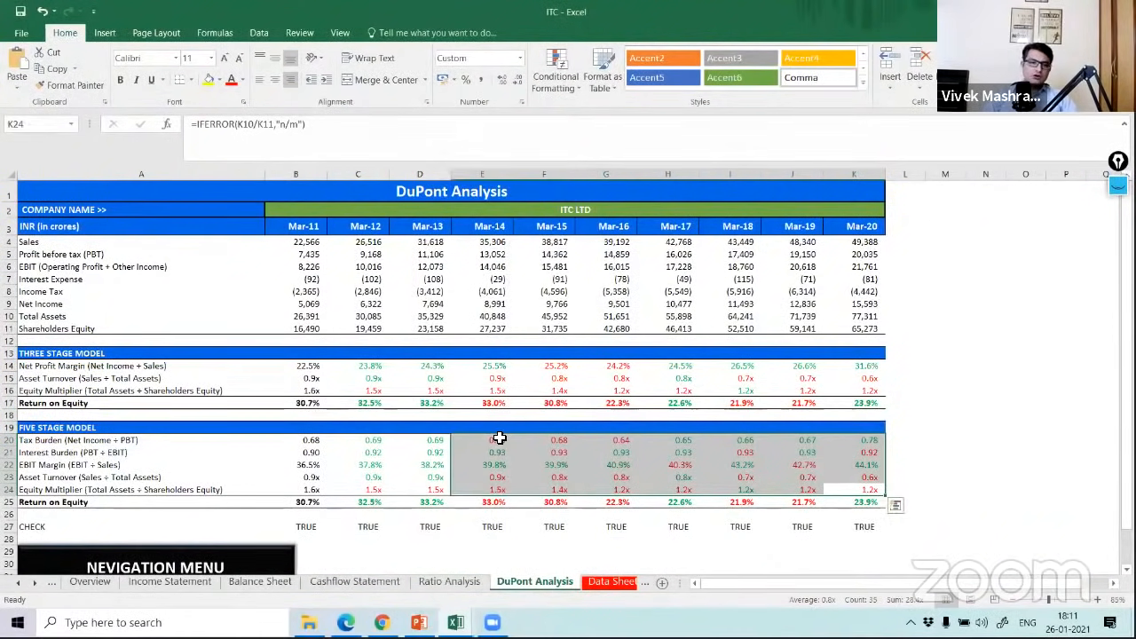
Step: View the Ratio Analysis summary for ITC Ltd and return to the Cashflow Statement
{"action": "left_click", "coordinate": [439, 583]}
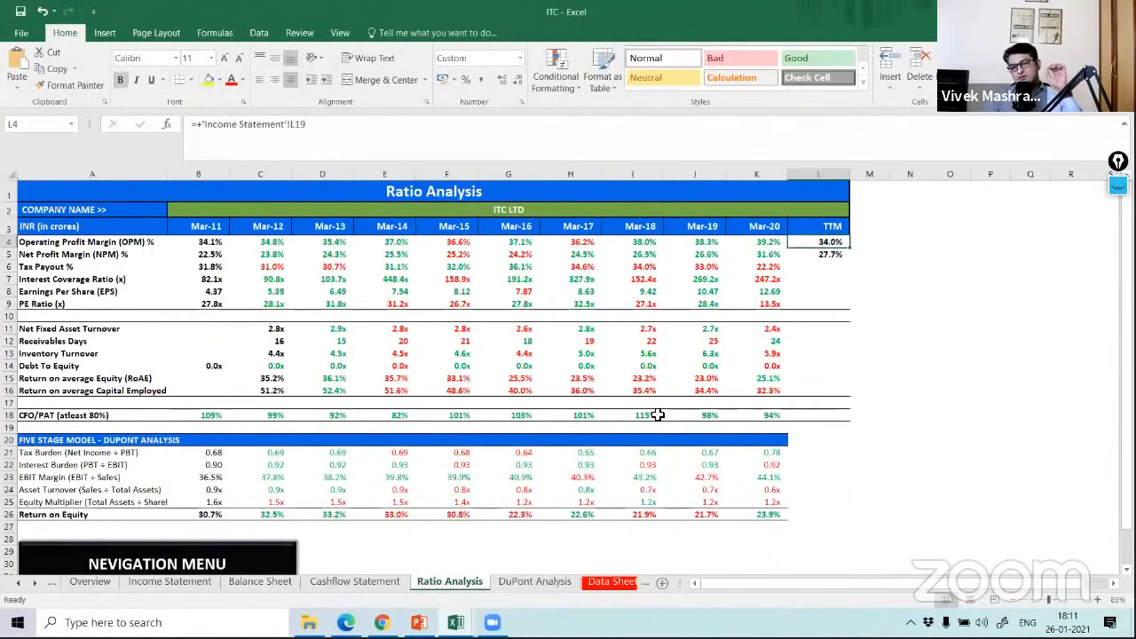
{"action": "left_click", "coordinate": [357, 581]}
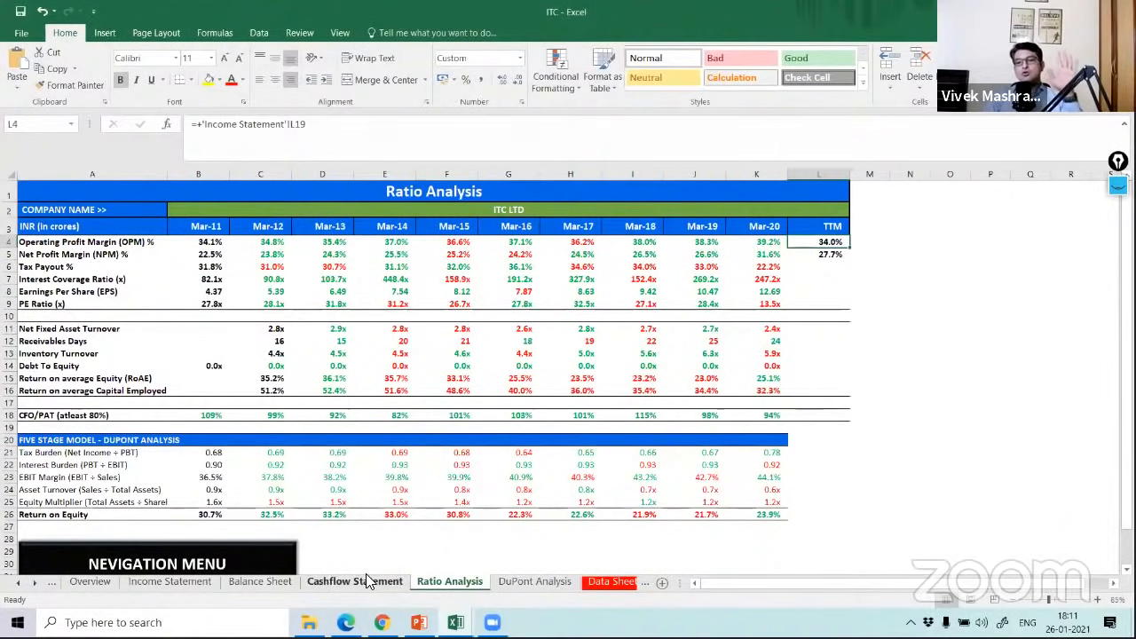